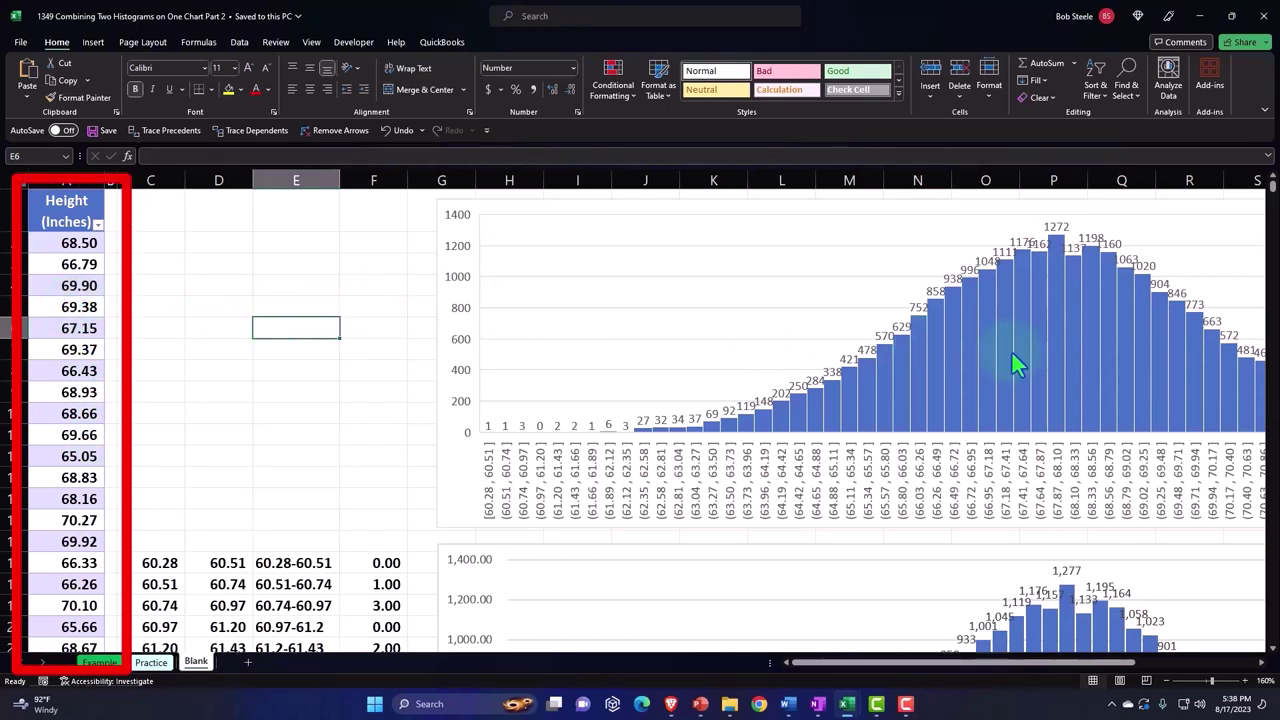
Step: Scroll through the bin table to review its limits, range labels and counts
drag(970, 672, 1022, 676)
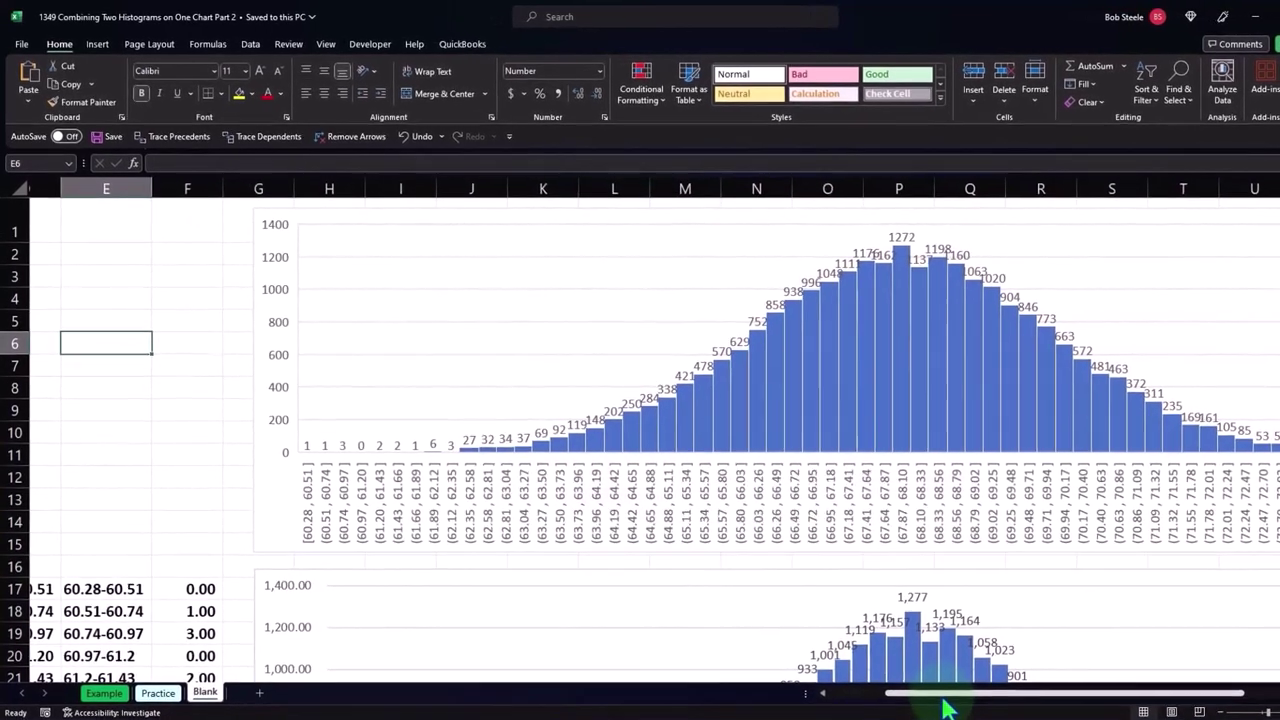
drag(909, 686, 856, 686)
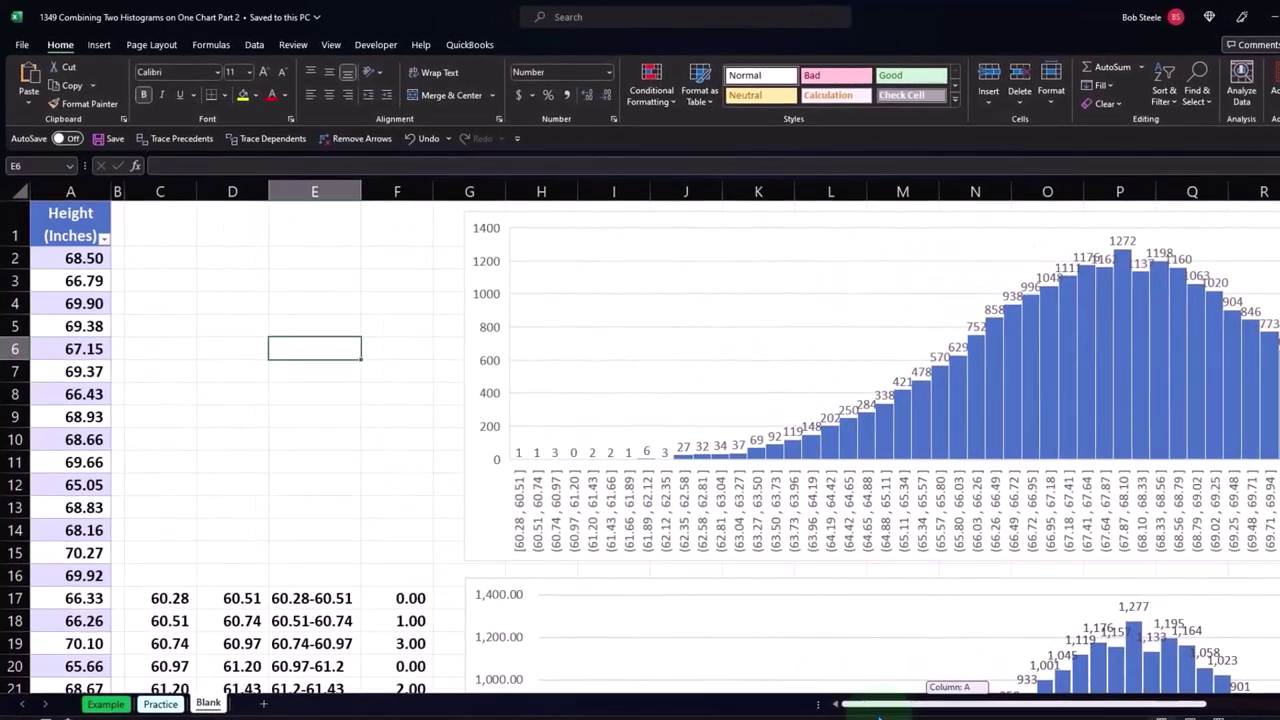
scroll(396, 623, down, 2)
scroll(400, 634, down, 5)
scroll(400, 557, down, 3)
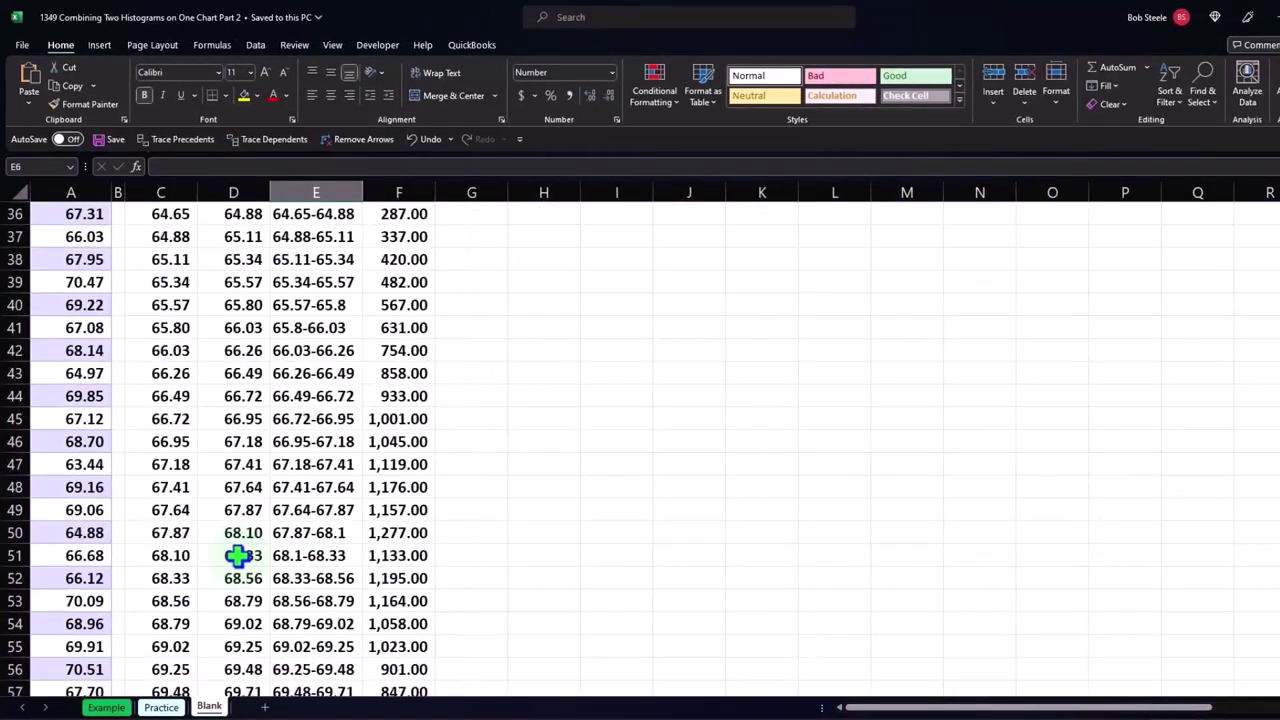
scroll(400, 634, down, 6)
scroll(237, 556, up, 5)
scroll(237, 556, up, 8)
scroll(237, 556, up, 3)
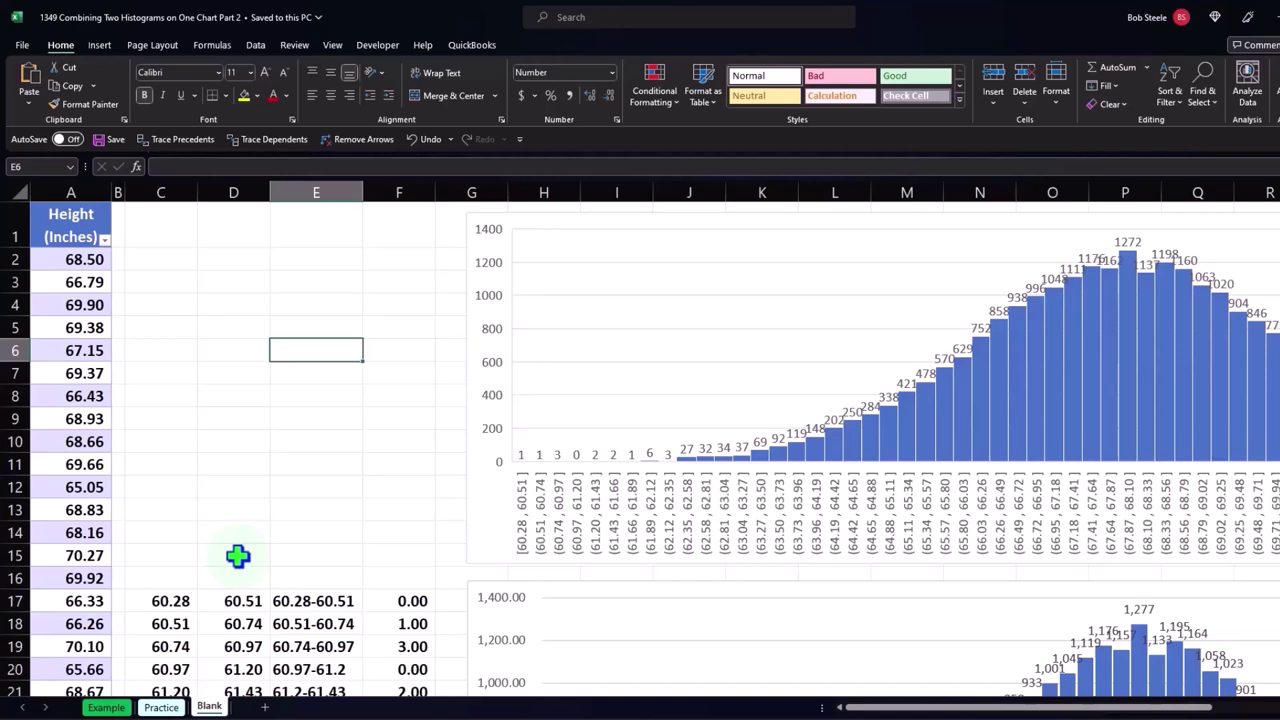
scroll(237, 556, down, 3)
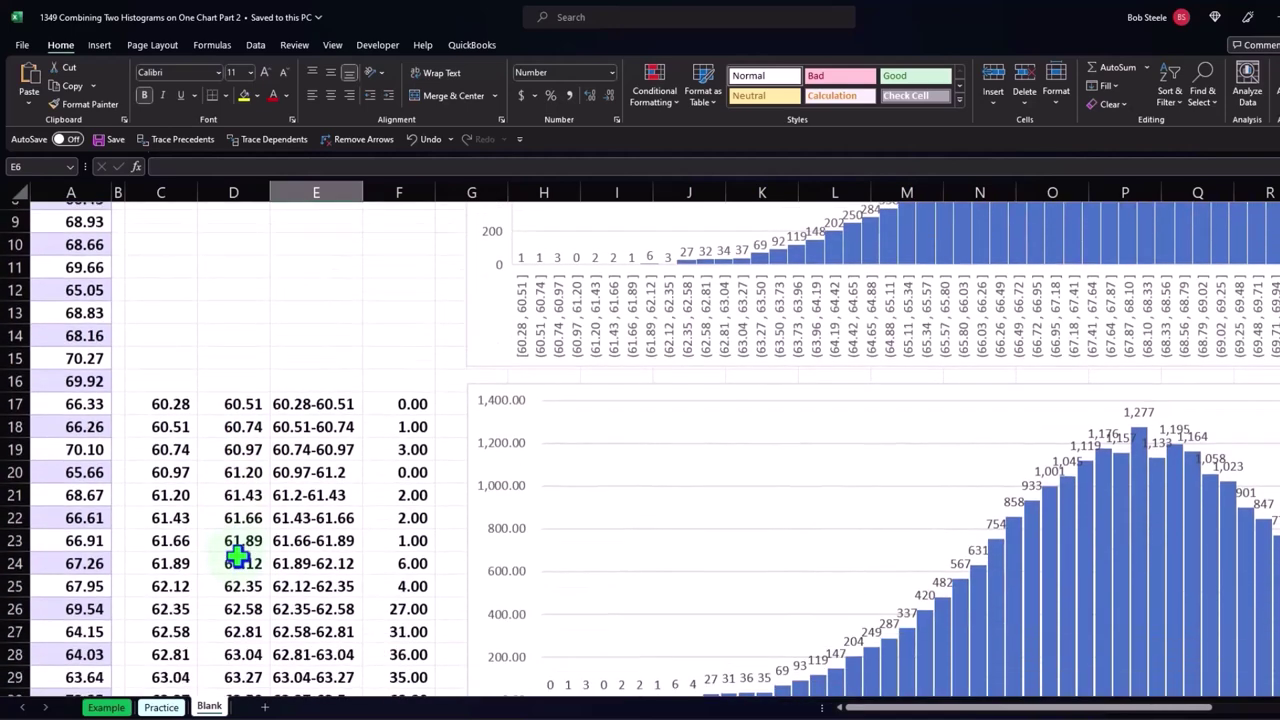
Step: Select the bin cells C17:E28, starting from the 60.28 bin
click(175, 400)
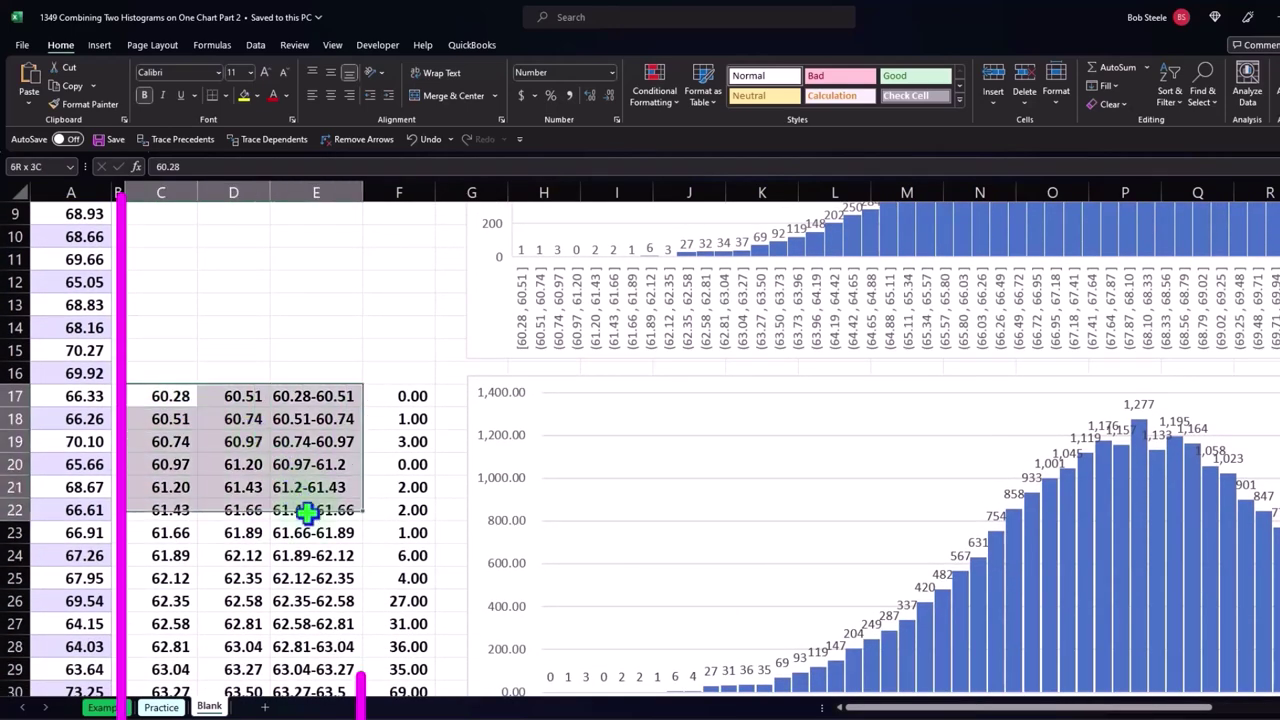
drag(175, 400, 323, 645)
scroll(323, 645, down, 2)
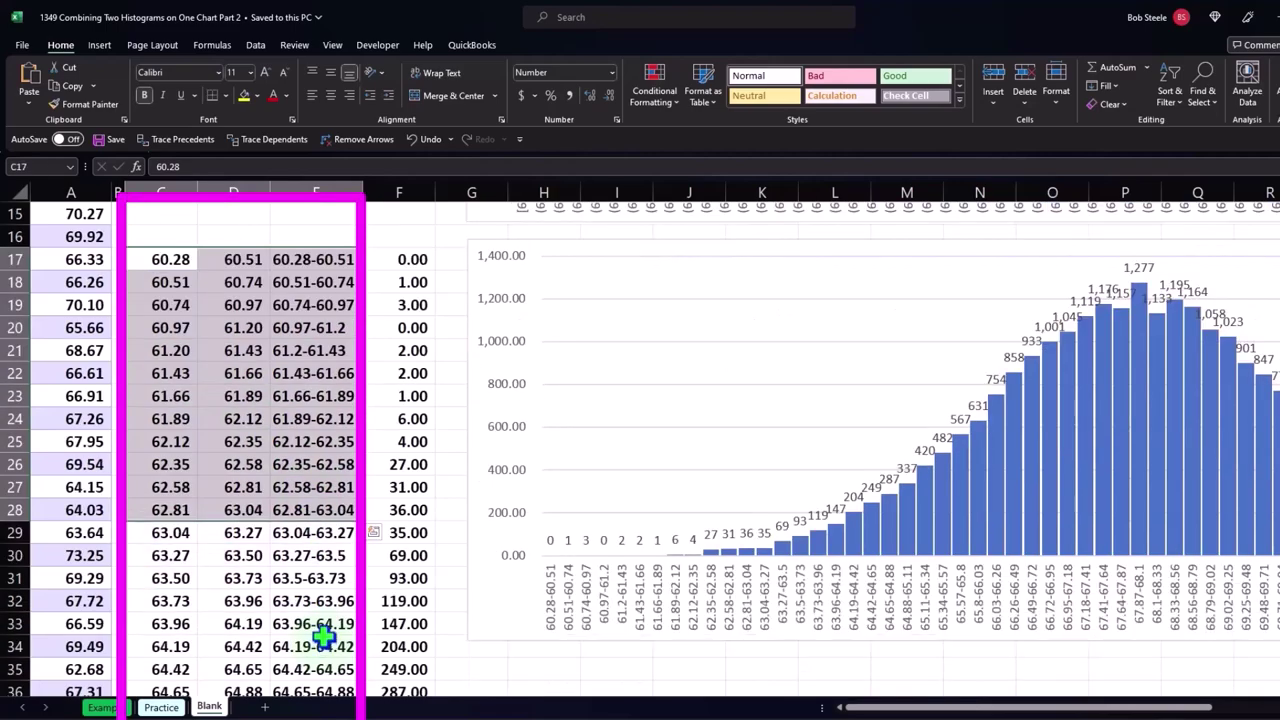
Step: Select the lower histogram chart and show the Insert commands
click(491, 603)
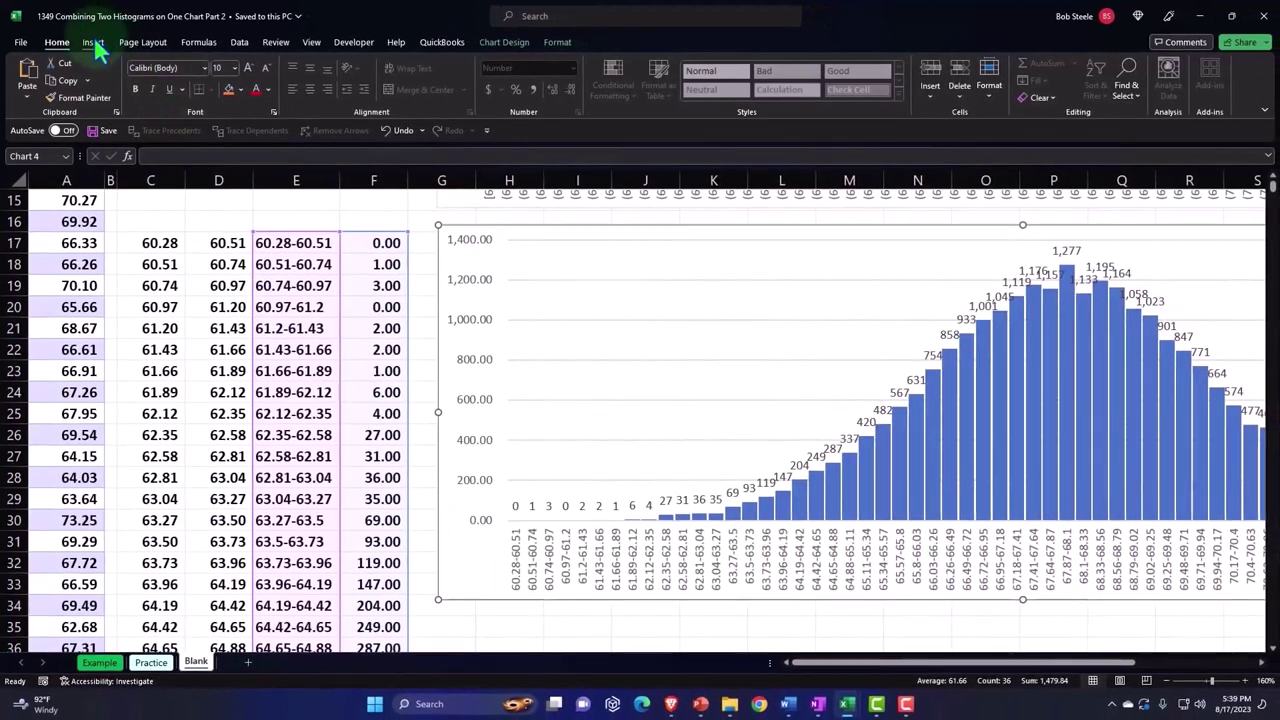
click(96, 44)
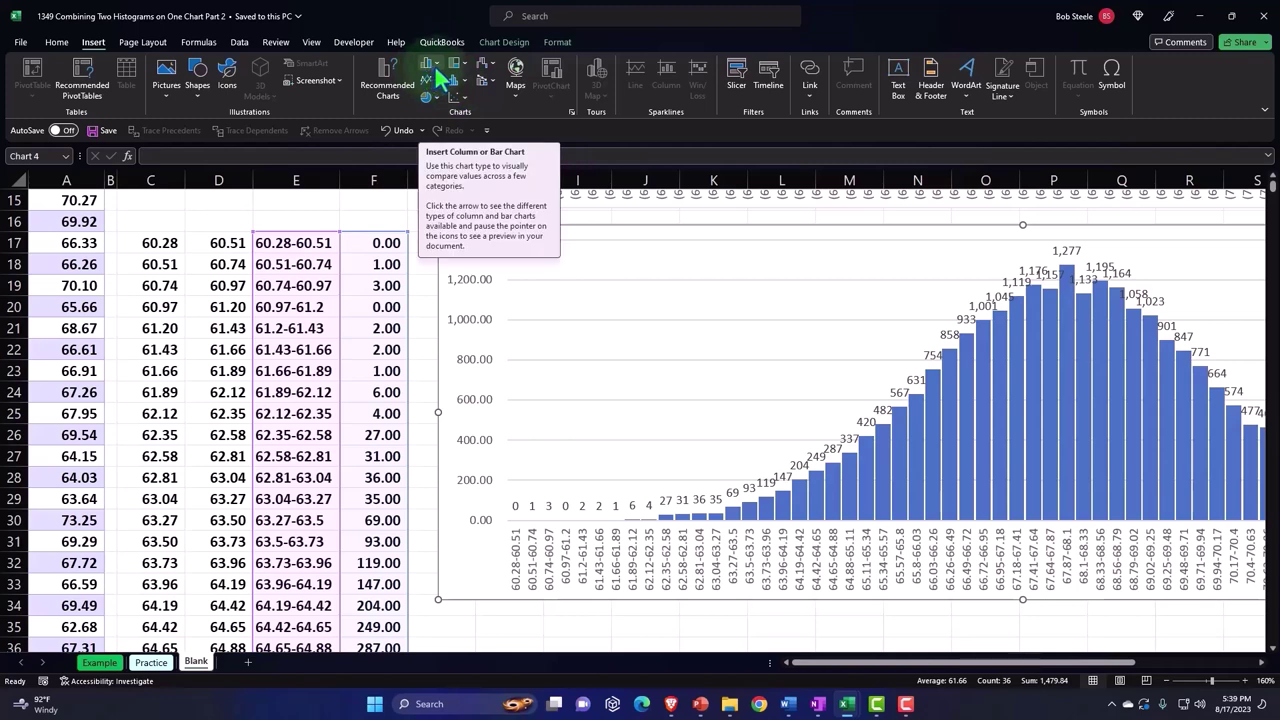
scroll(410, 450, up, 5)
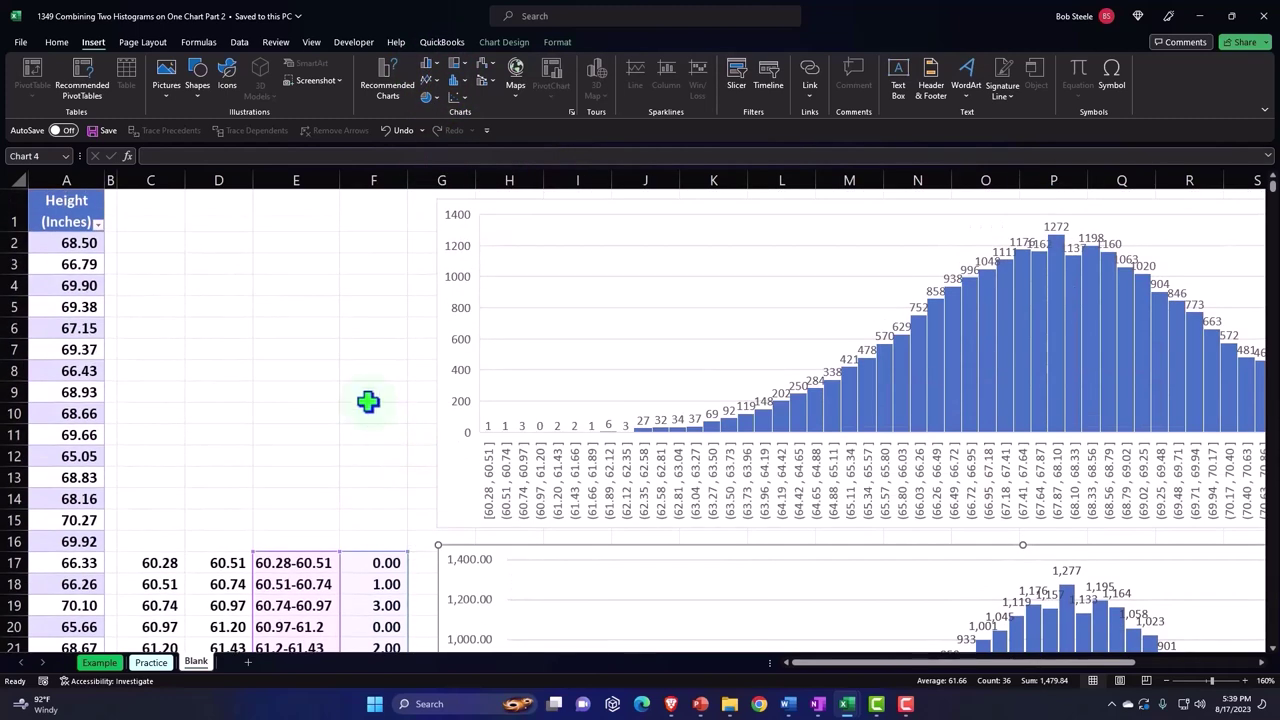
Step: Copy the whole Height (Inches) column A
click(349, 370)
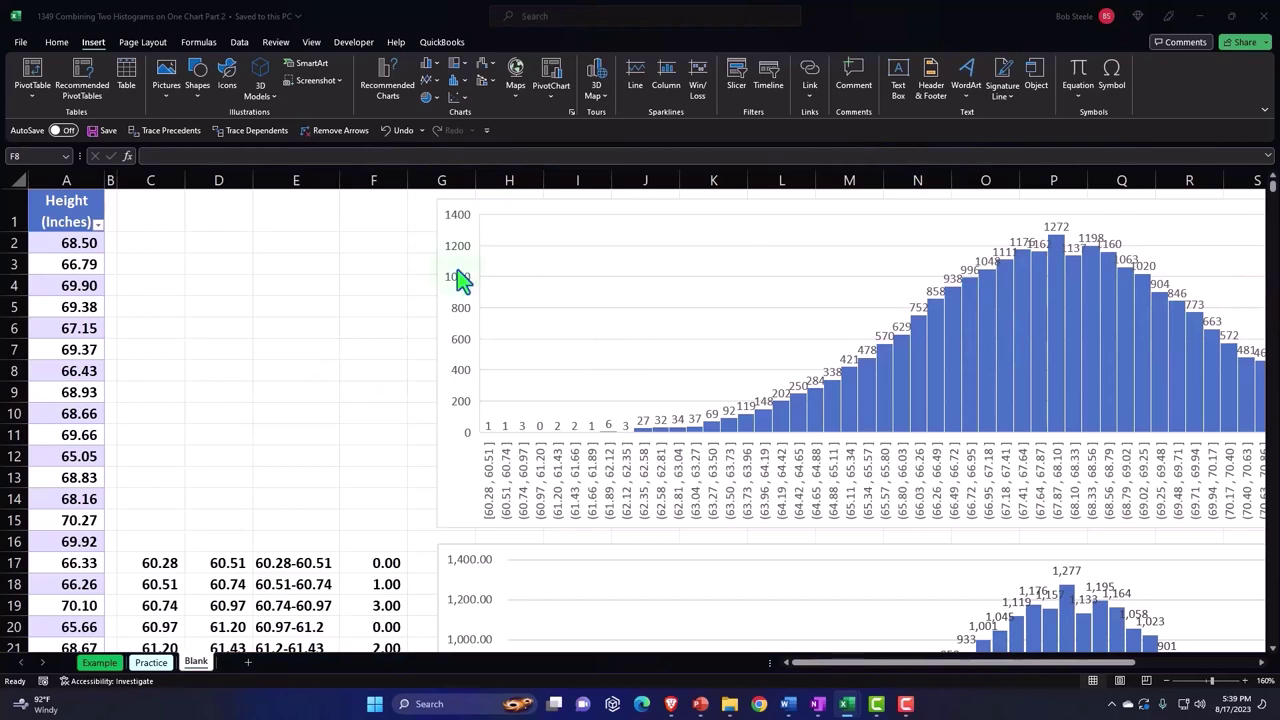
click(72, 181)
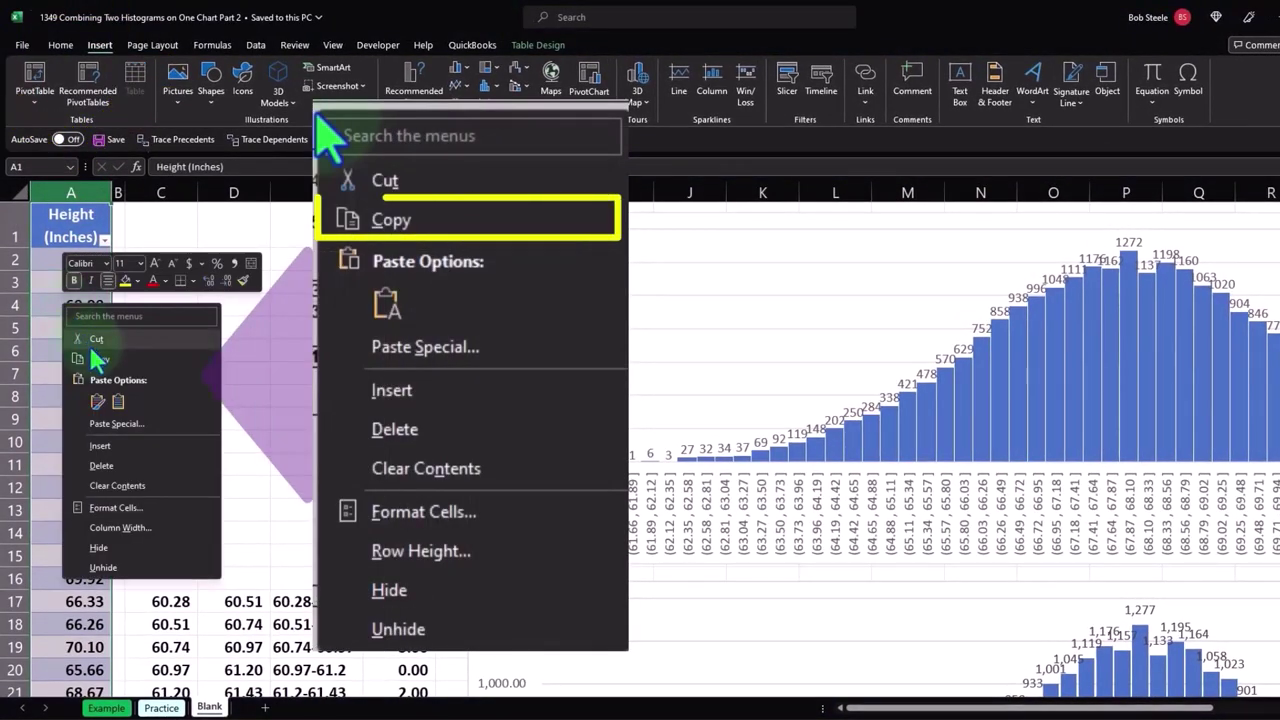
click(96, 366)
Step: Paste the copied Height (Inches) column into column Z, past the charts
click(377, 304)
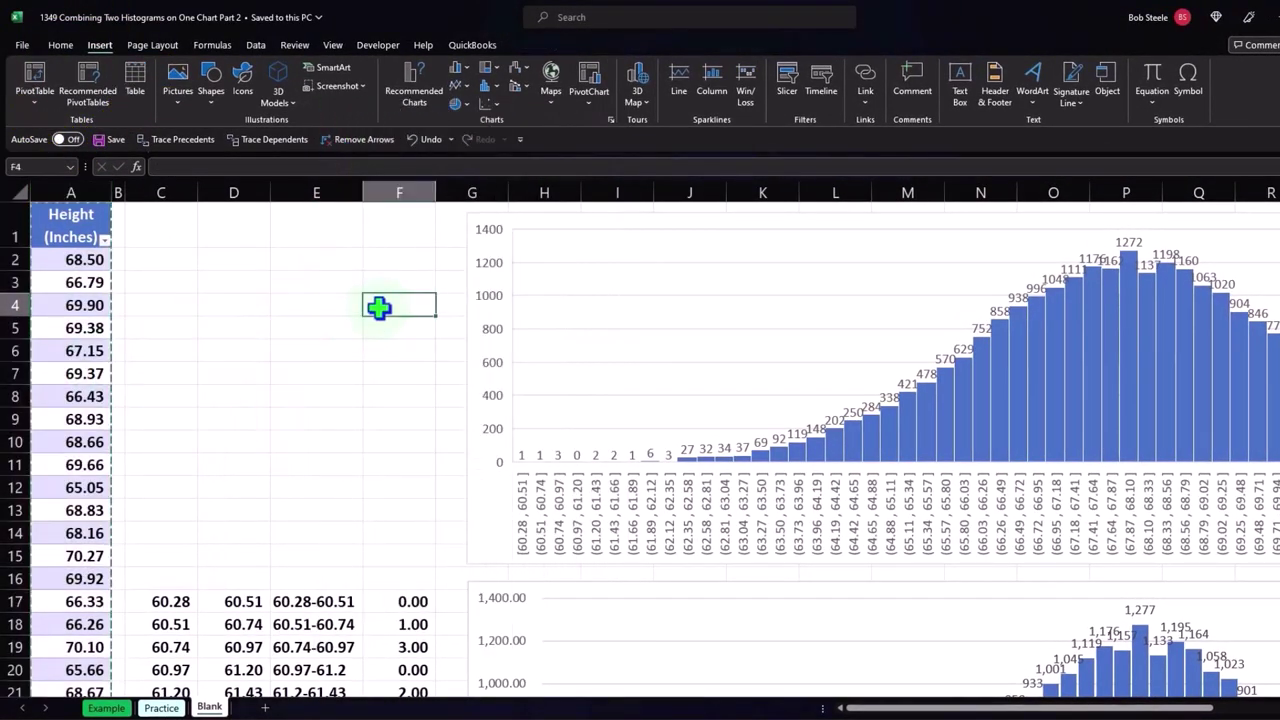
key(Right)
key(Right)
key(Right)
key(Right)
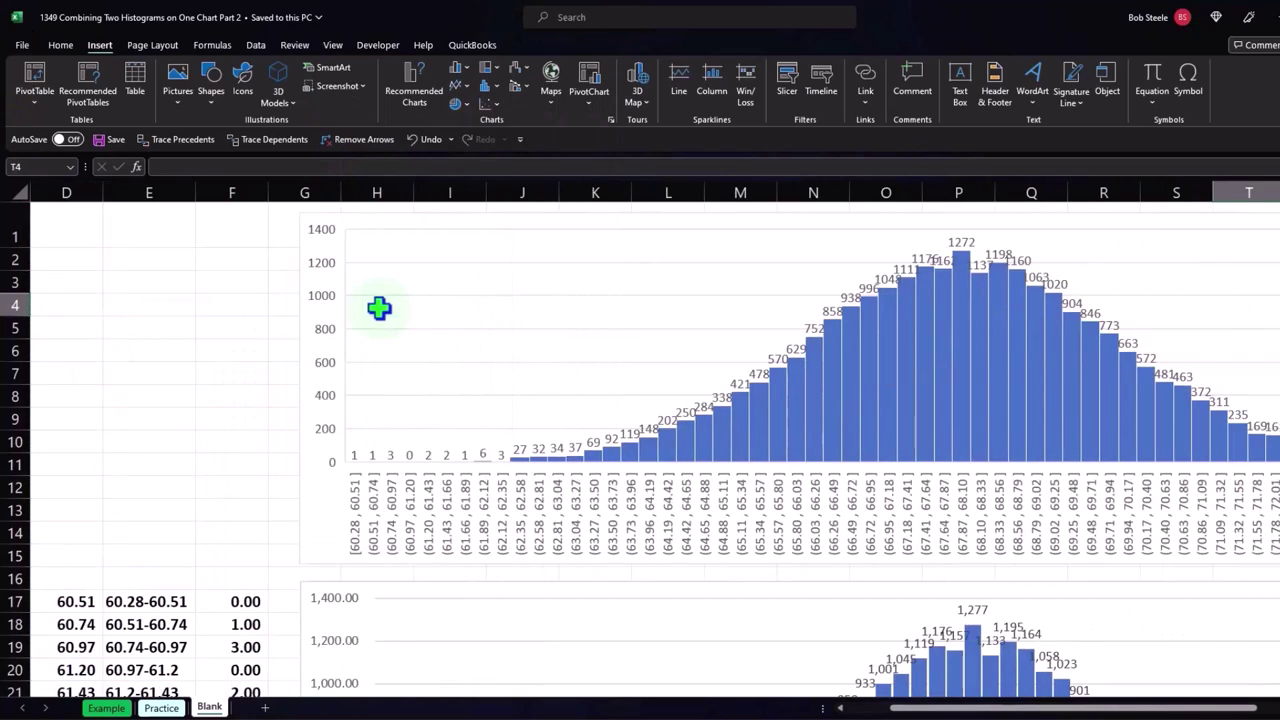
key(Right)
key(Right)
key(Right)
key(Right)
key(Right)
key(Right)
key(Right)
key(Right)
key(Right)
key(Right)
key(Right)
key(Right)
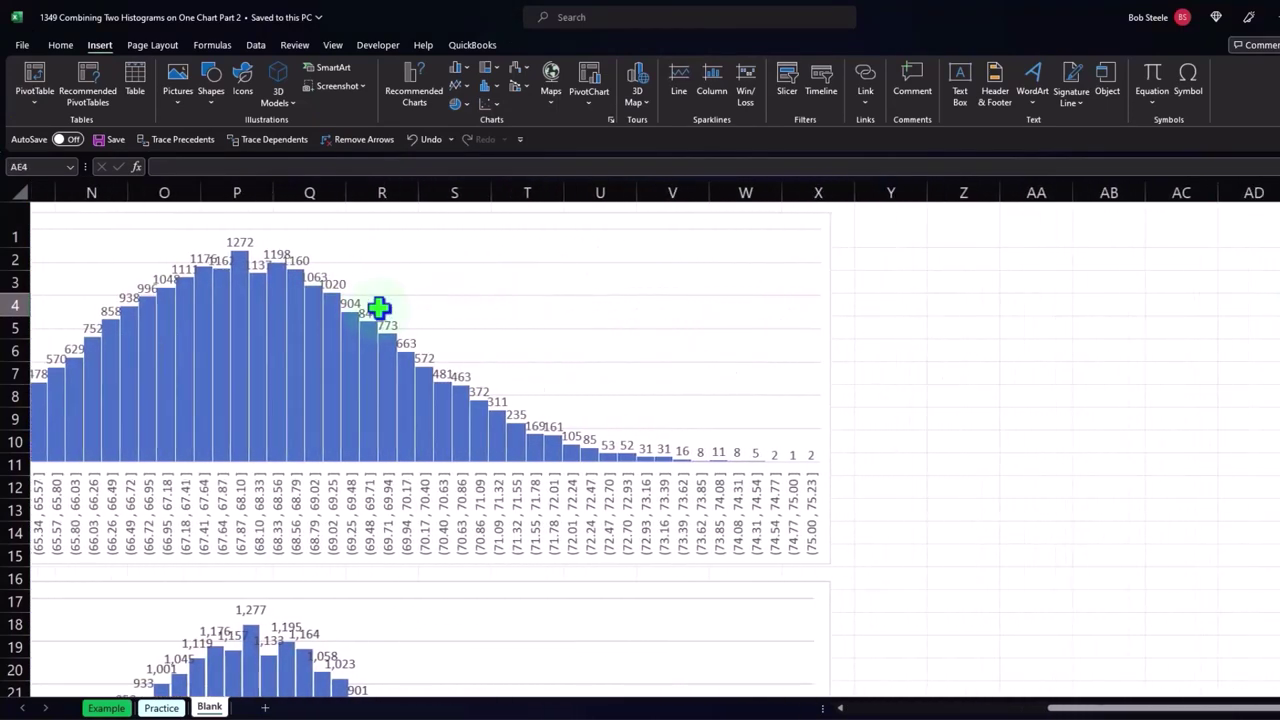
key(Right)
key(Right)
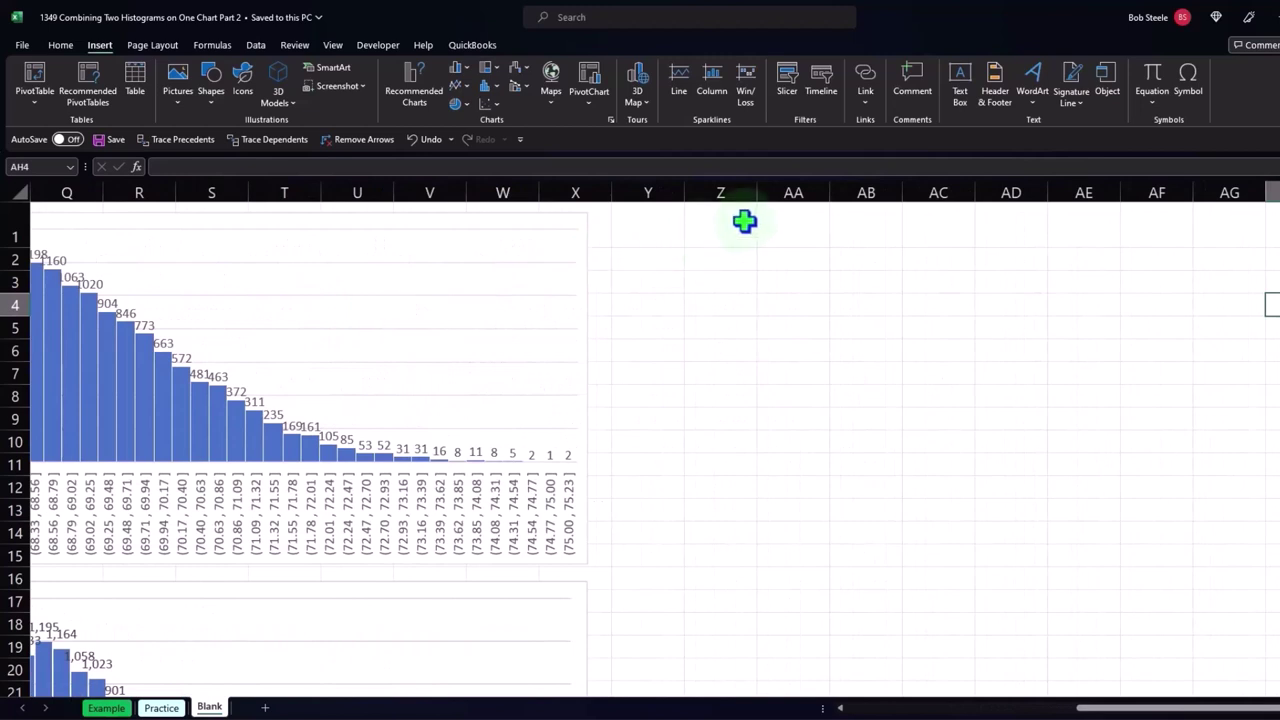
click(784, 221)
click(737, 217)
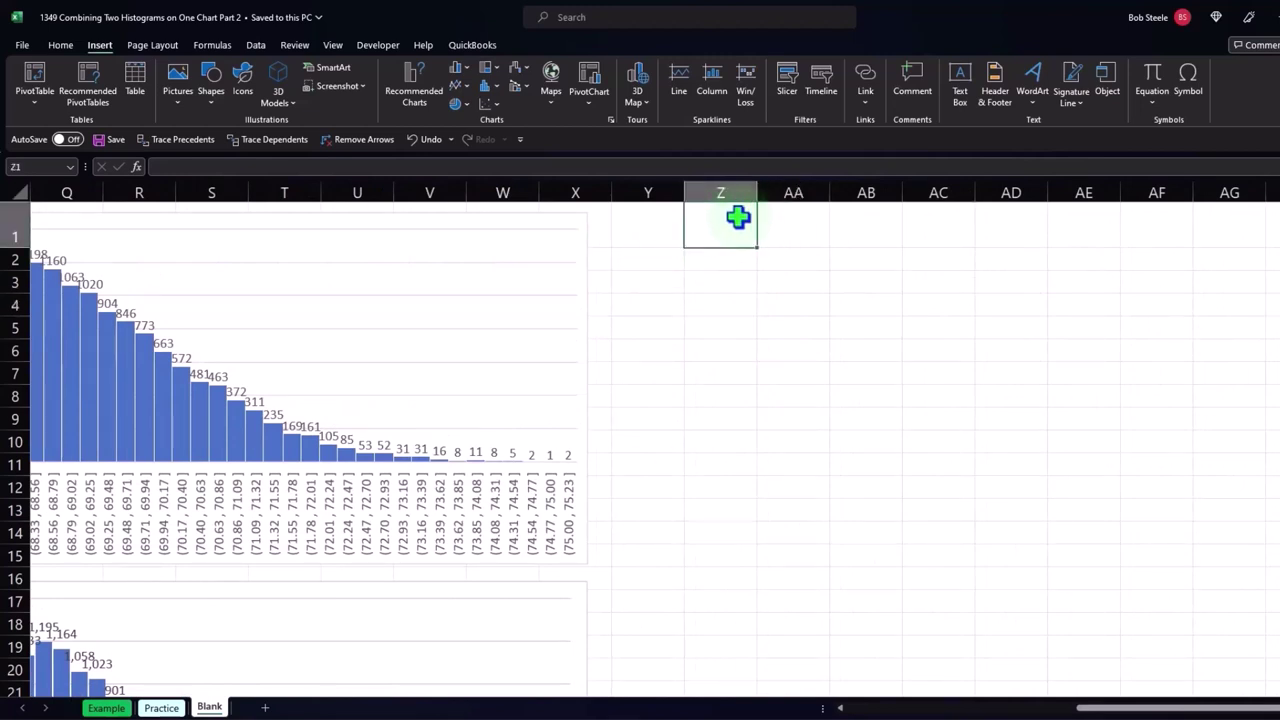
right_click(737, 217)
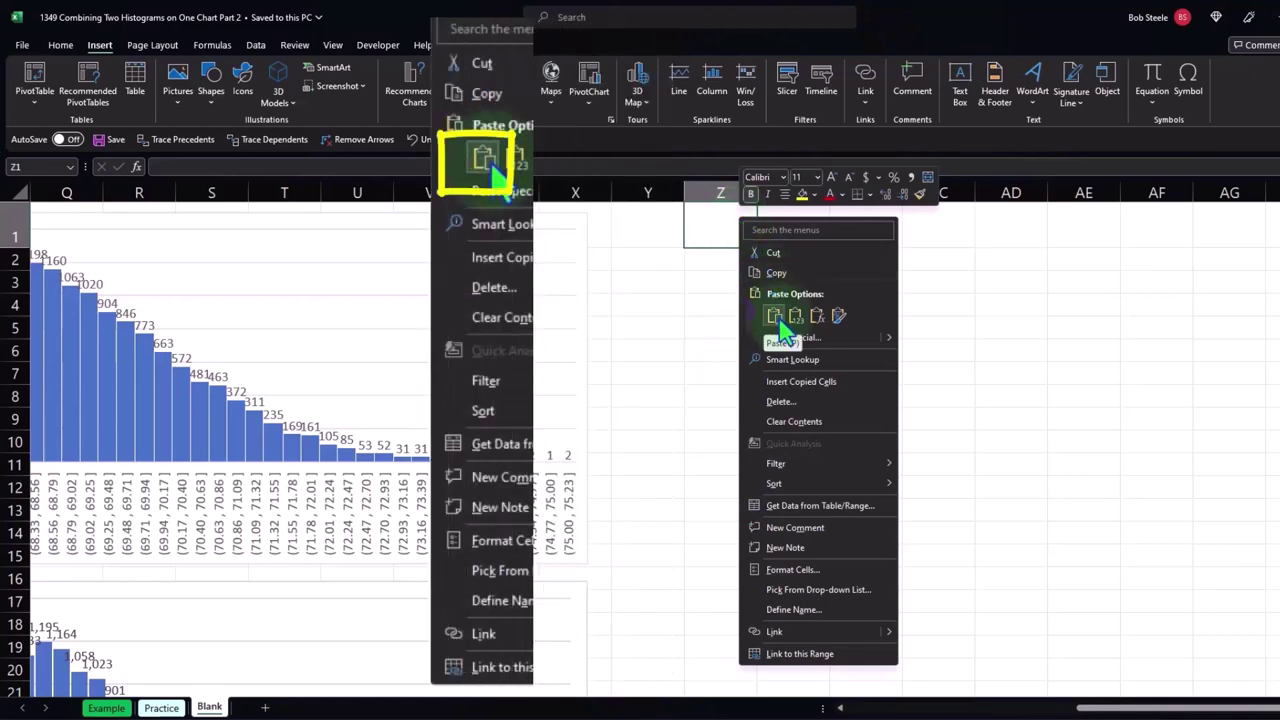
click(776, 316)
Step: Check the full unrounded height value in cell Z4 without changing it
click(752, 304)
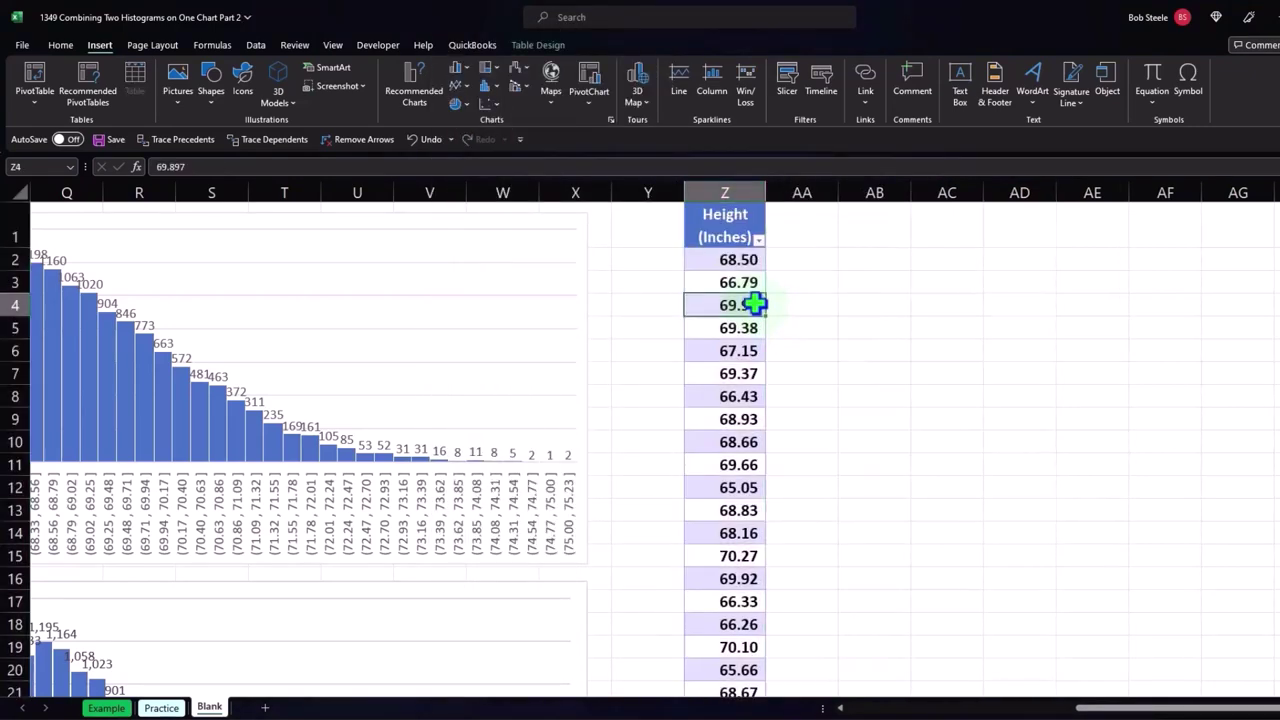
double_click(752, 304)
key(Return)
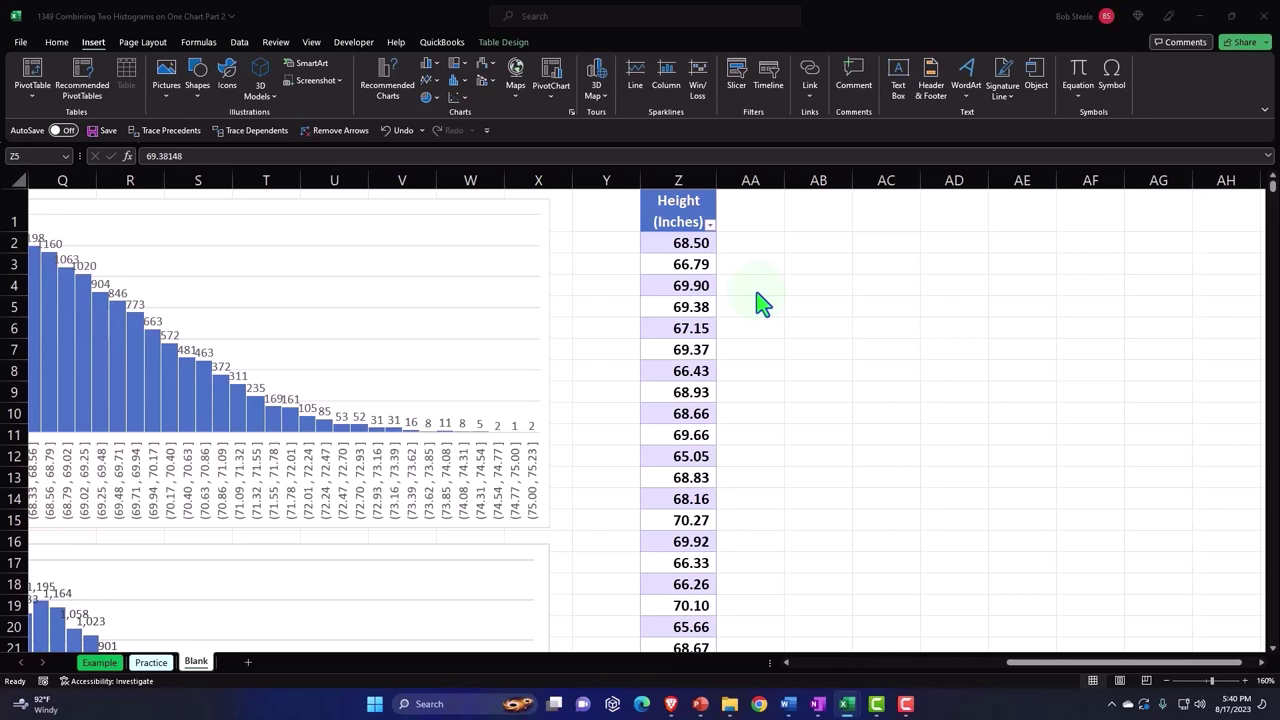
Step: Add a 'Women' header in AA1 to extend the table
click(749, 208)
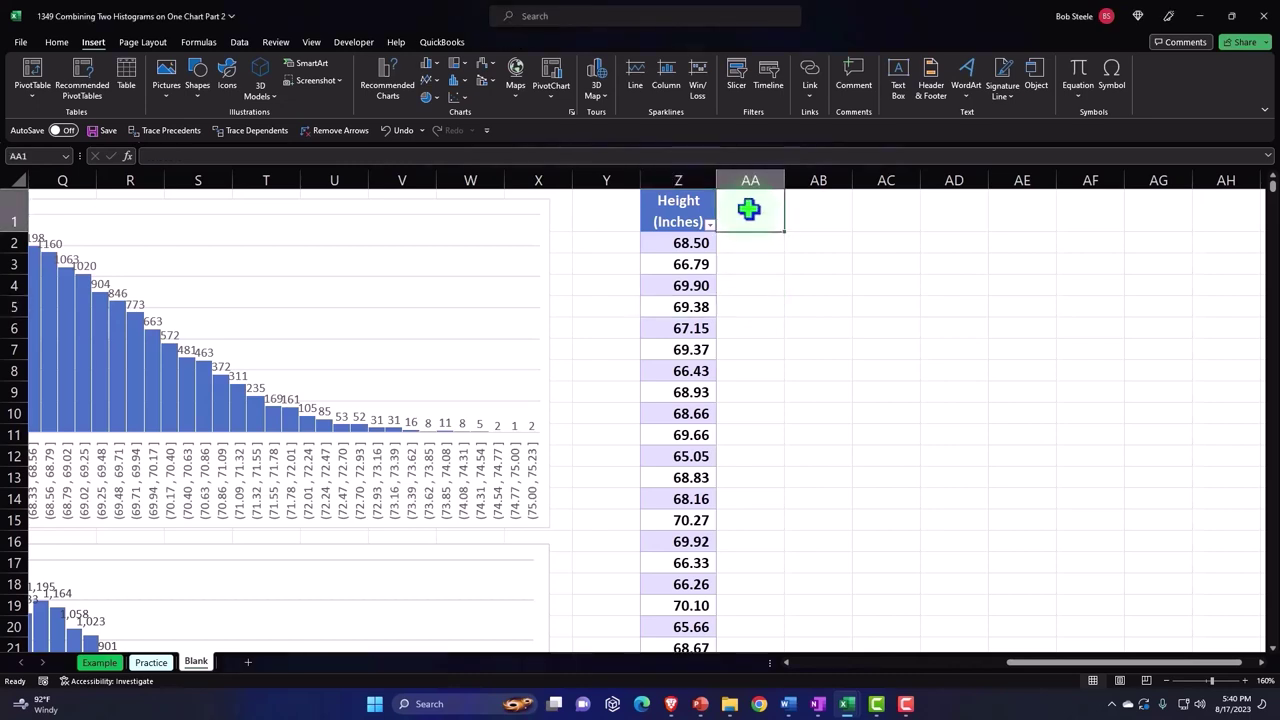
text(Women)
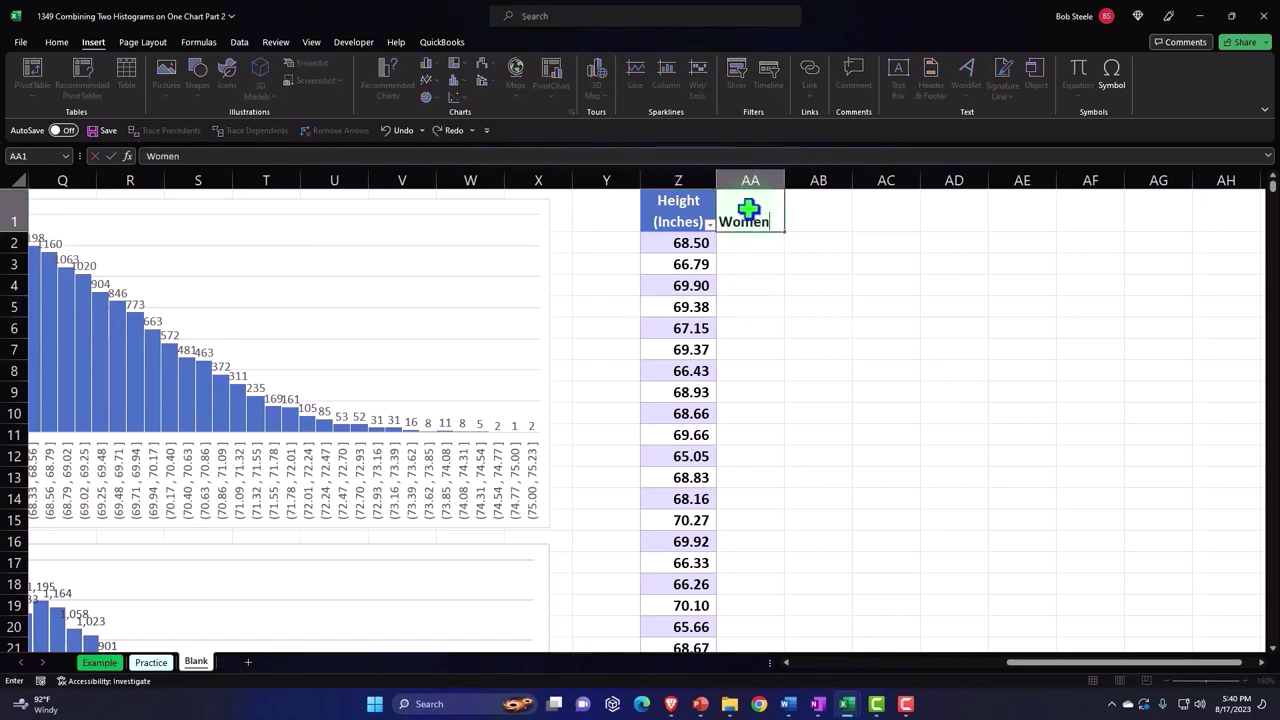
key(Return)
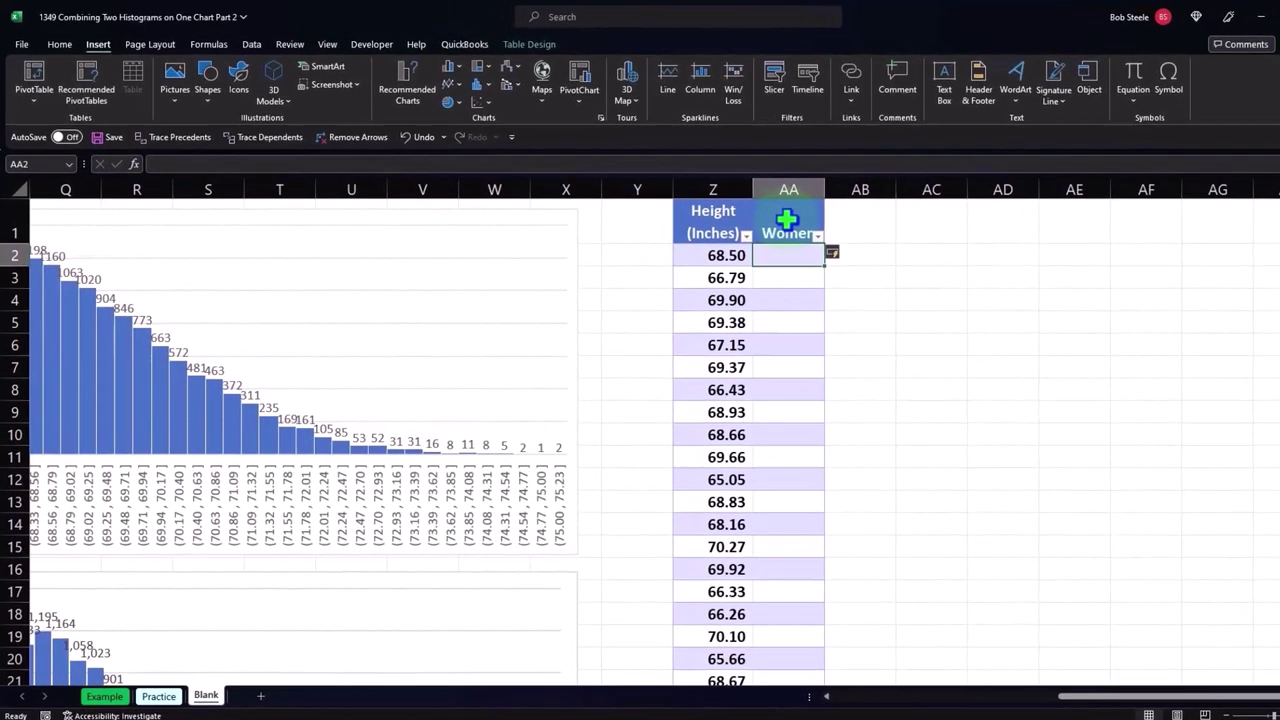
Step: Fill the Women column with a formula multiplying each adjacent height by .95
click(719, 258)
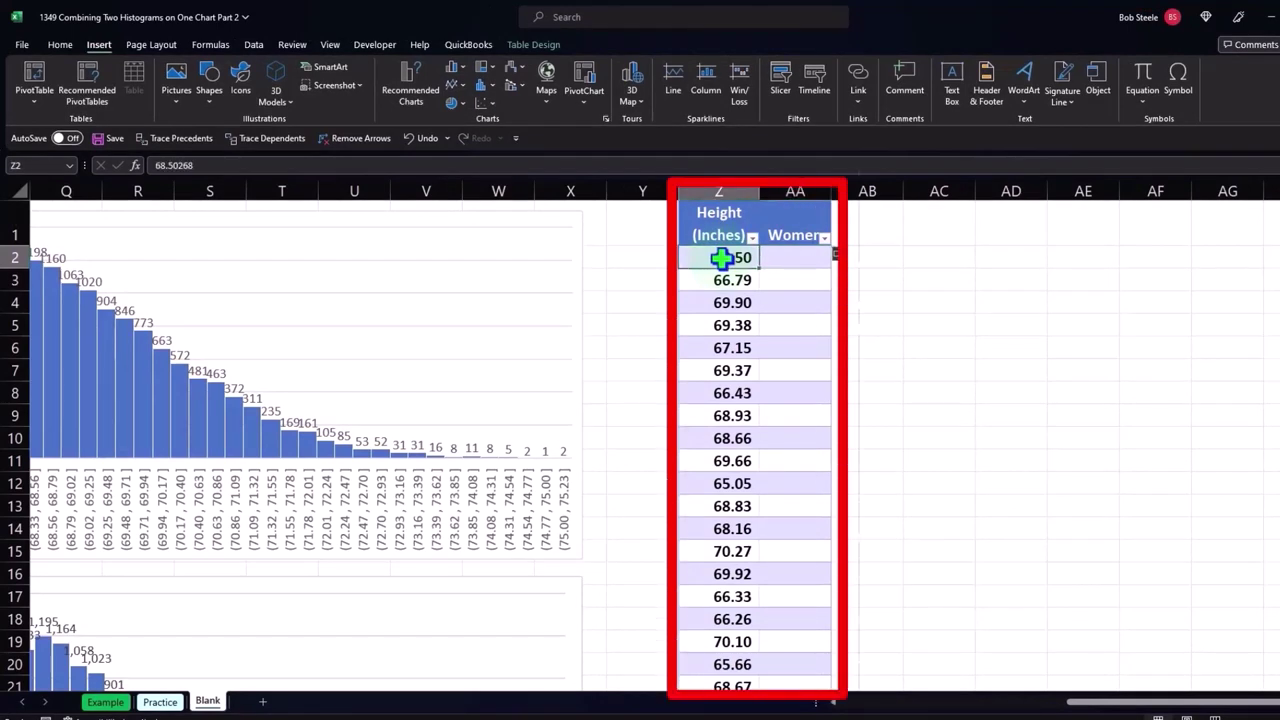
click(823, 259)
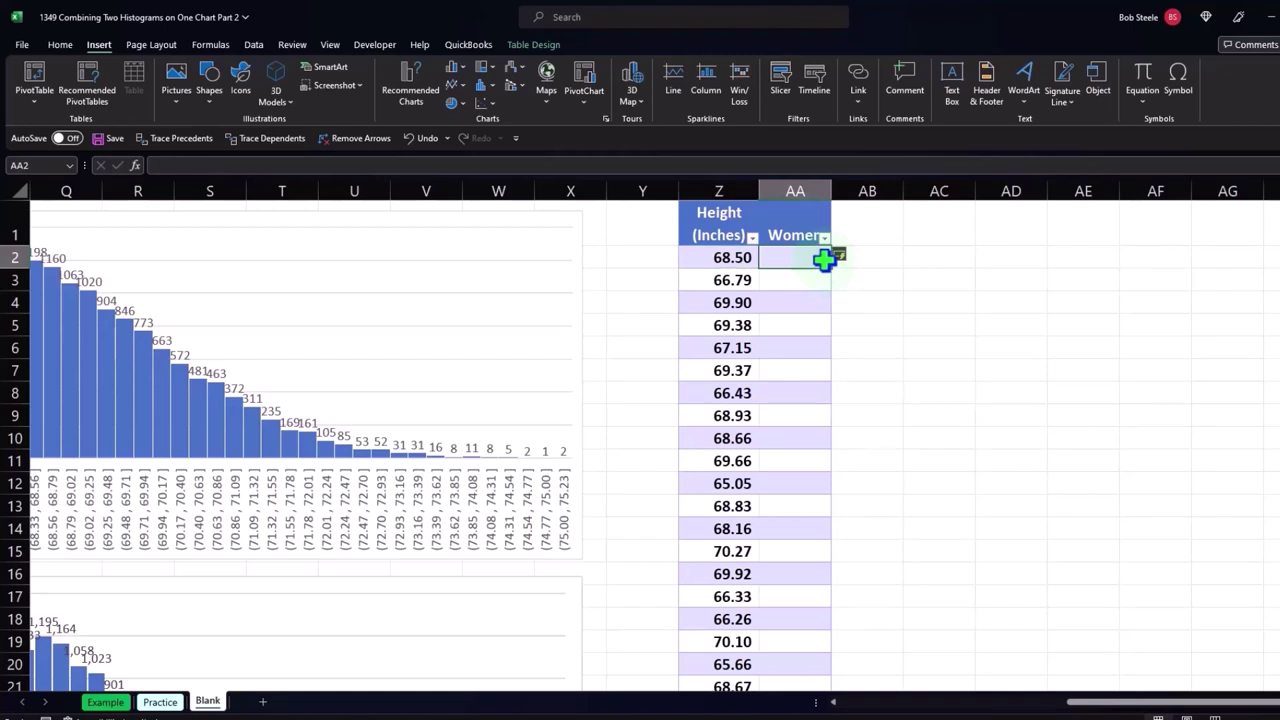
drag(1085, 704, 1040, 710)
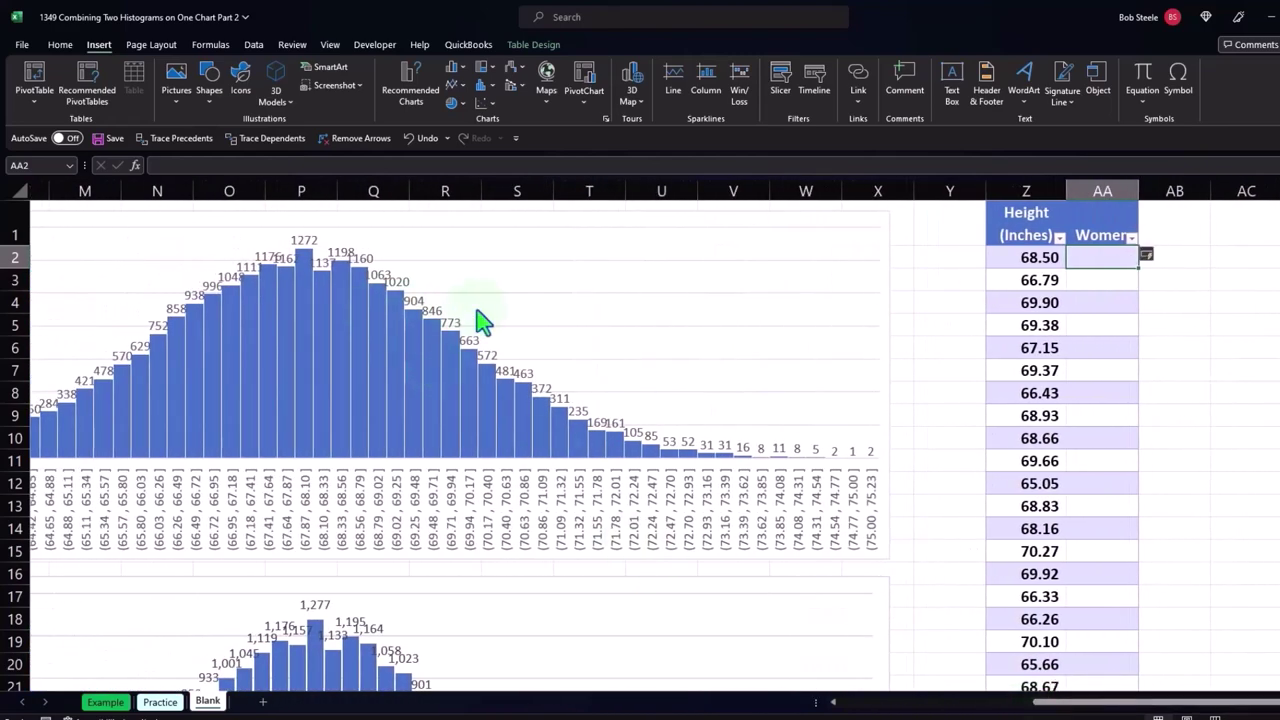
drag(1078, 706, 1085, 708)
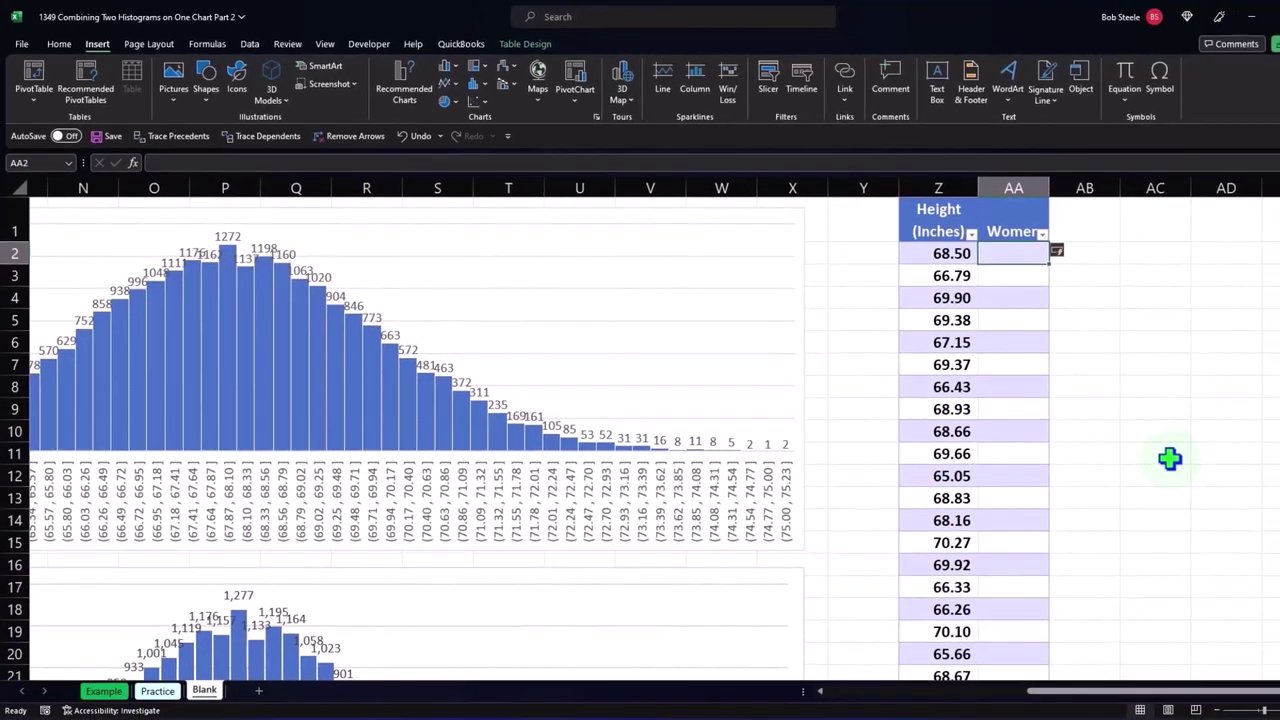
text(=)
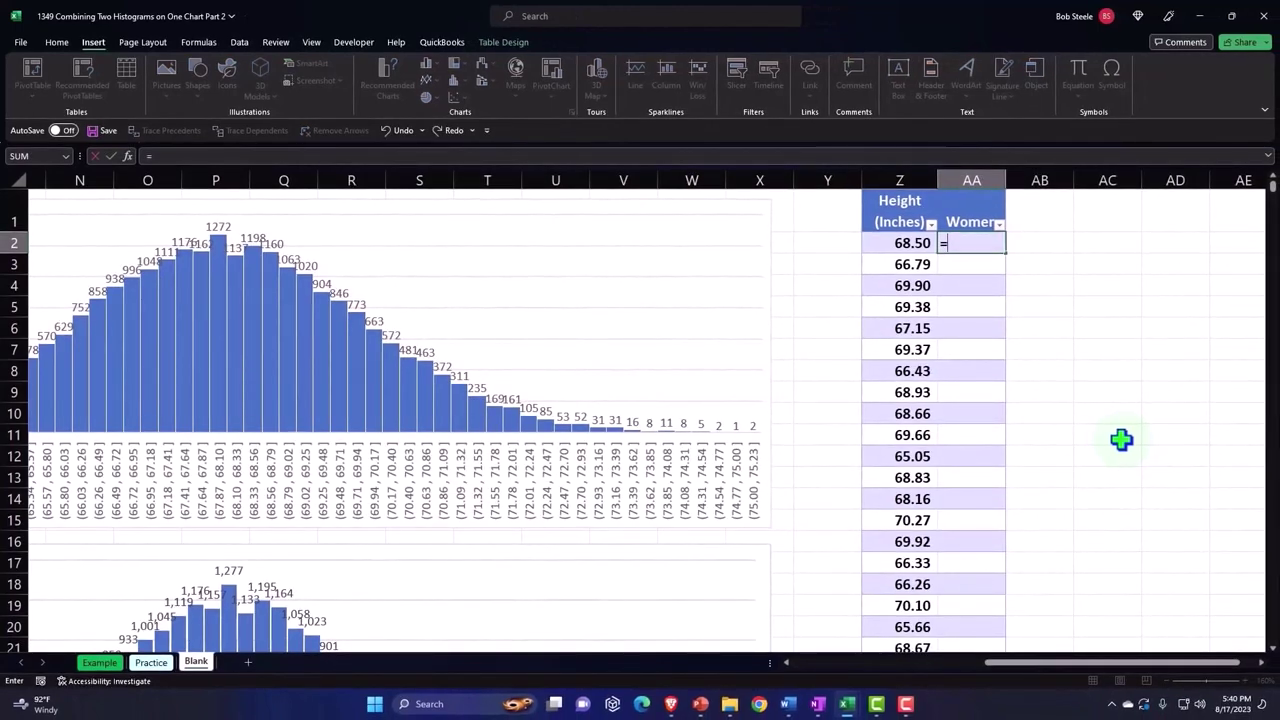
key(Left)
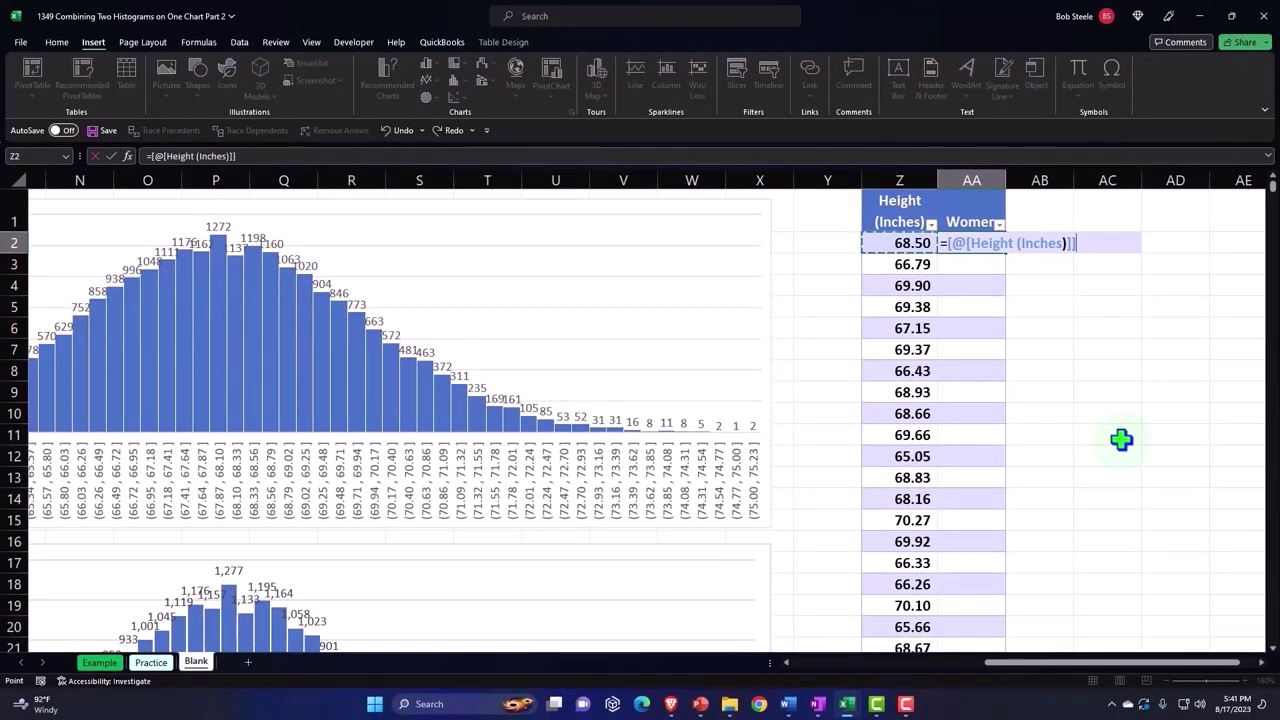
text(*)
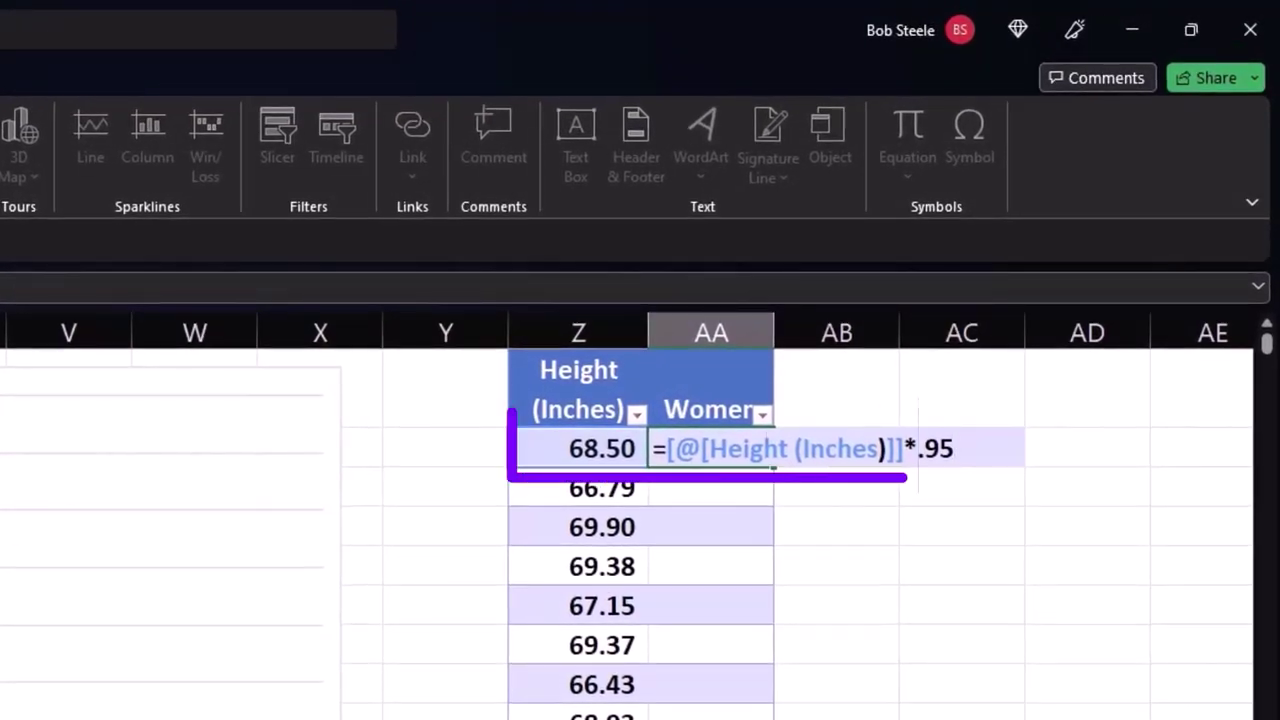
key(Return)
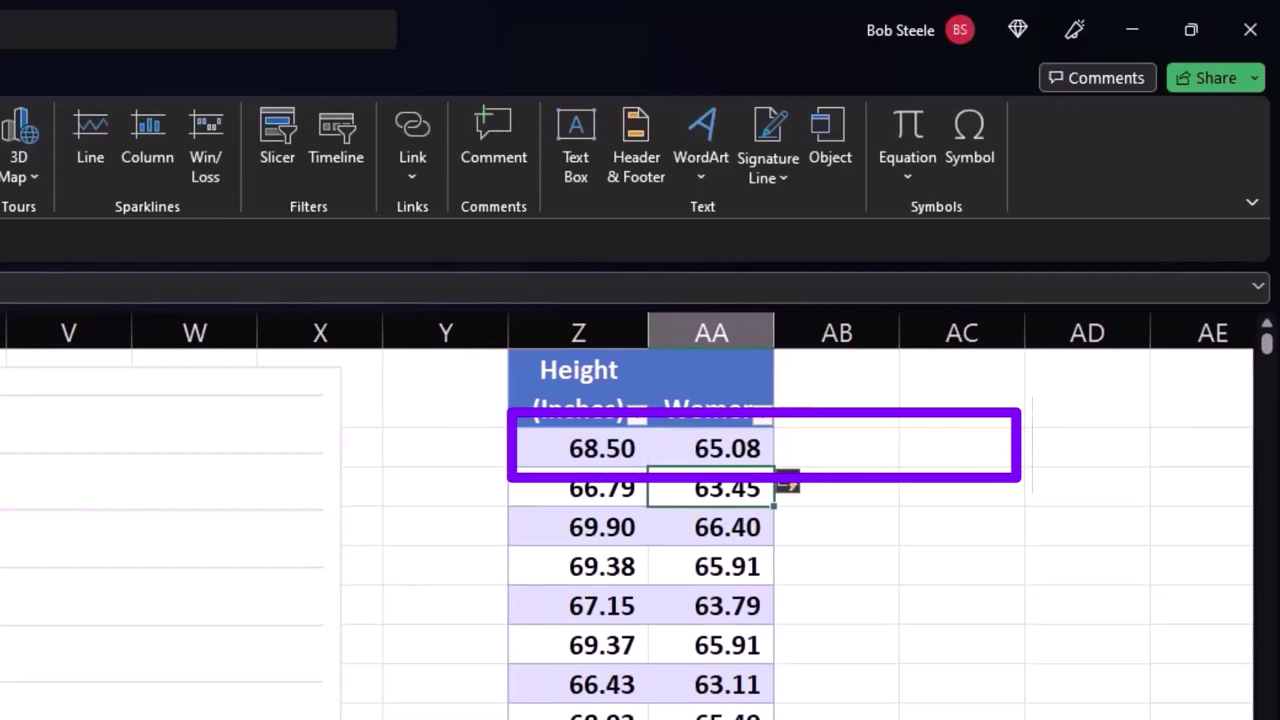
Step: Move right into the empty columns beyond the table
click(828, 676)
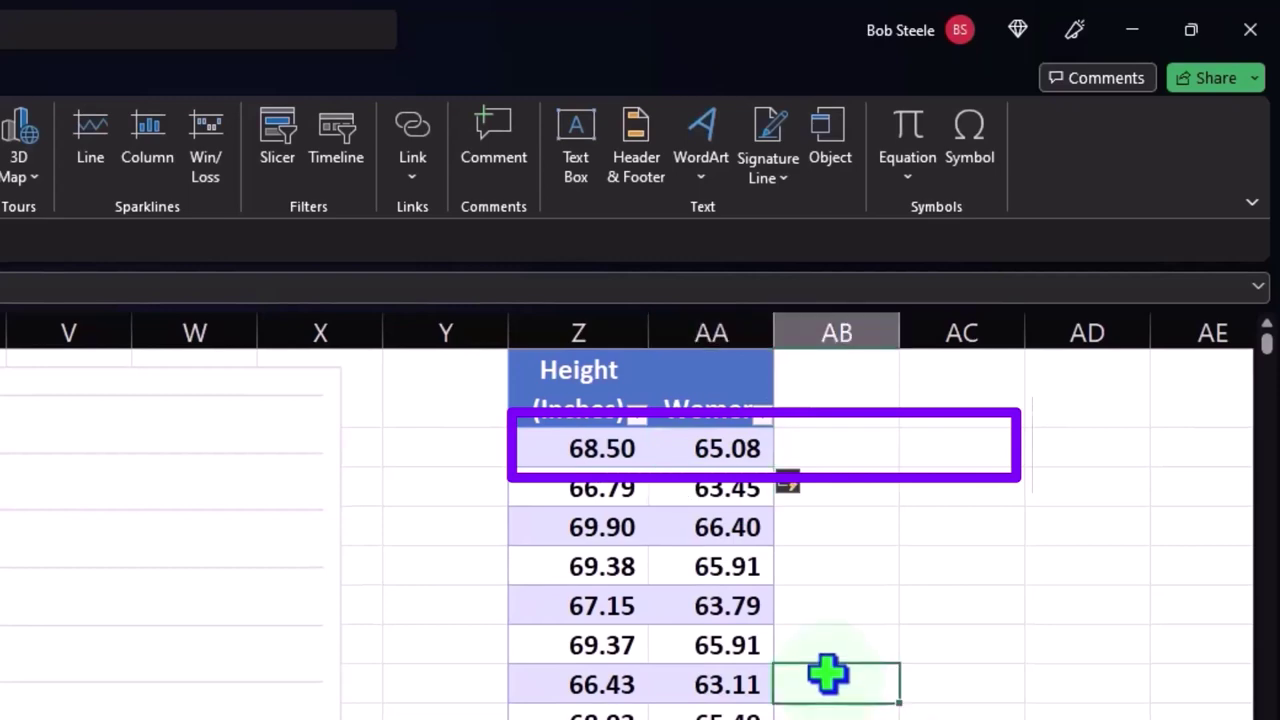
key(Right)
key(Right)
key(Right)
key(Right)
key(Right)
key(Right)
key(Right)
key(Right)
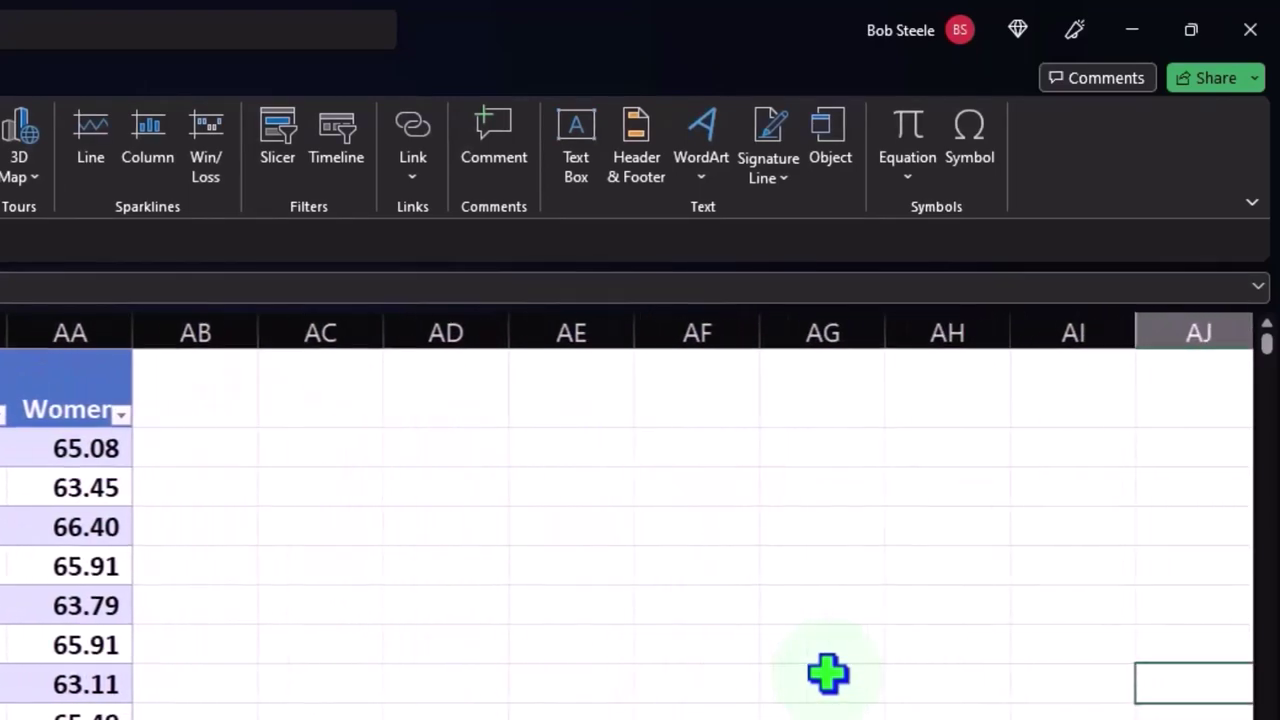
key(Right)
key(Right)
key(Right)
key(Right)
key(Right)
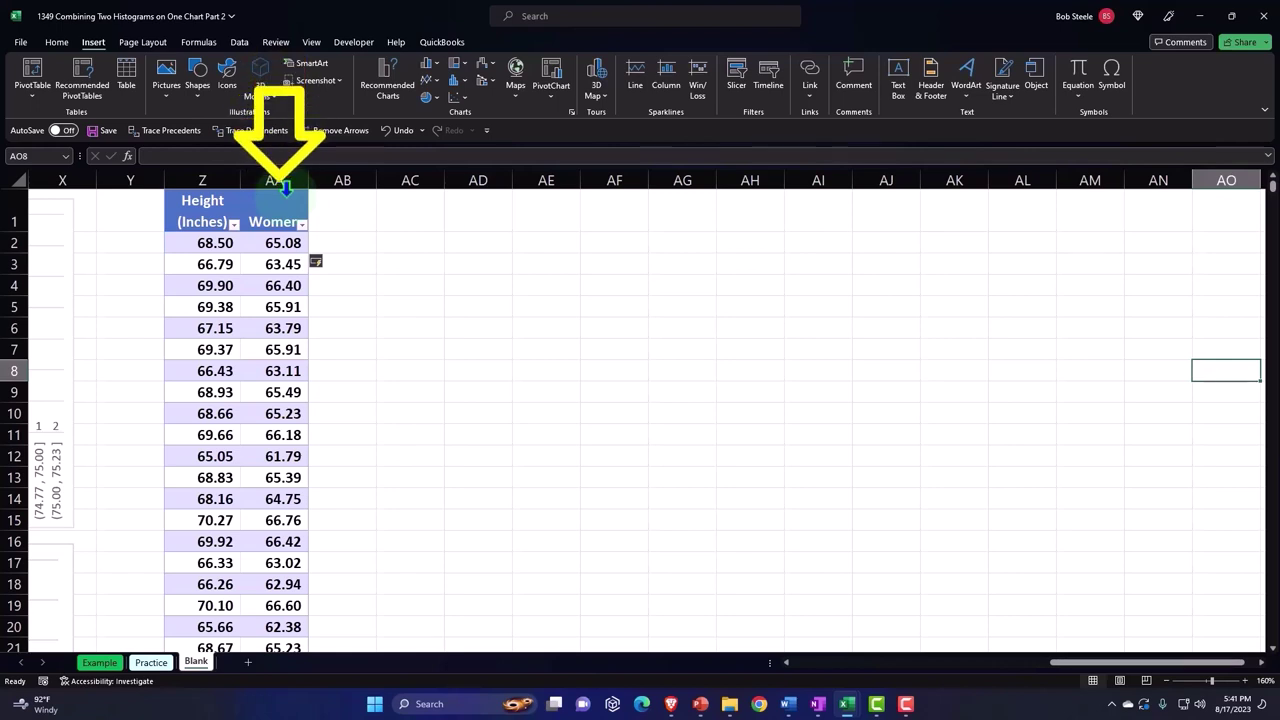
Step: Insert a histogram of the Women heights and delete its chart title
click(285, 188)
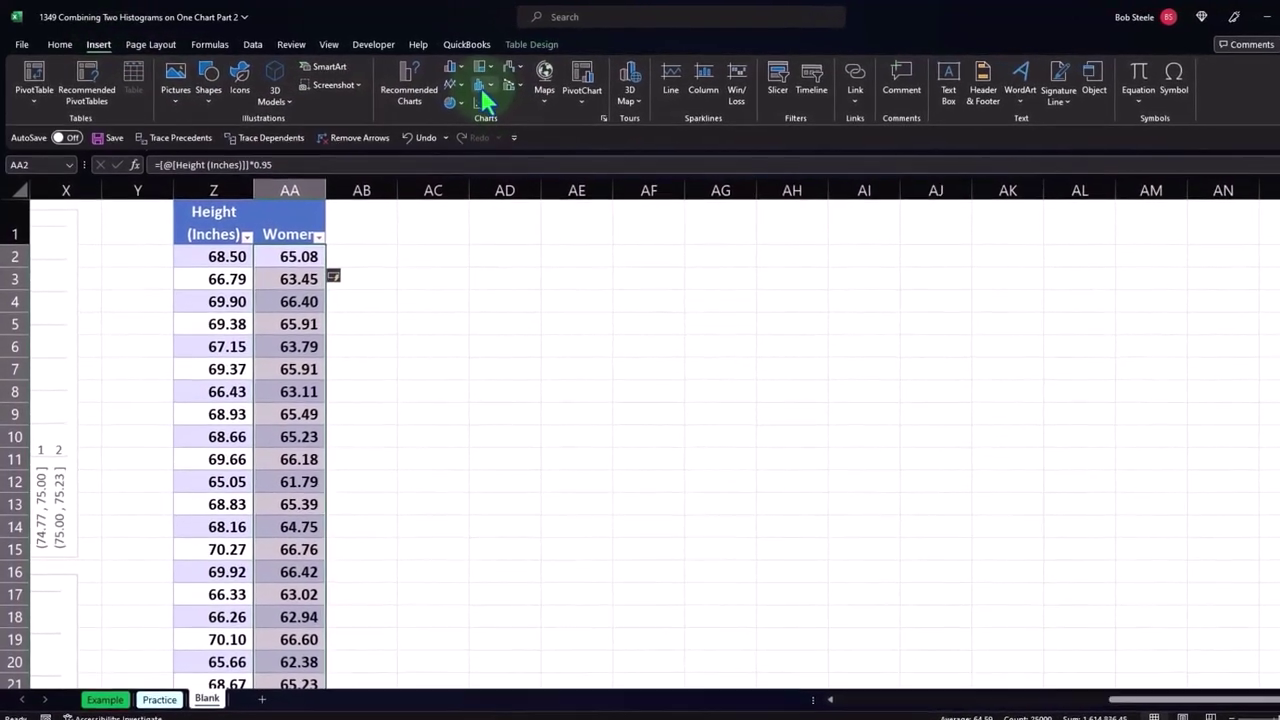
click(465, 86)
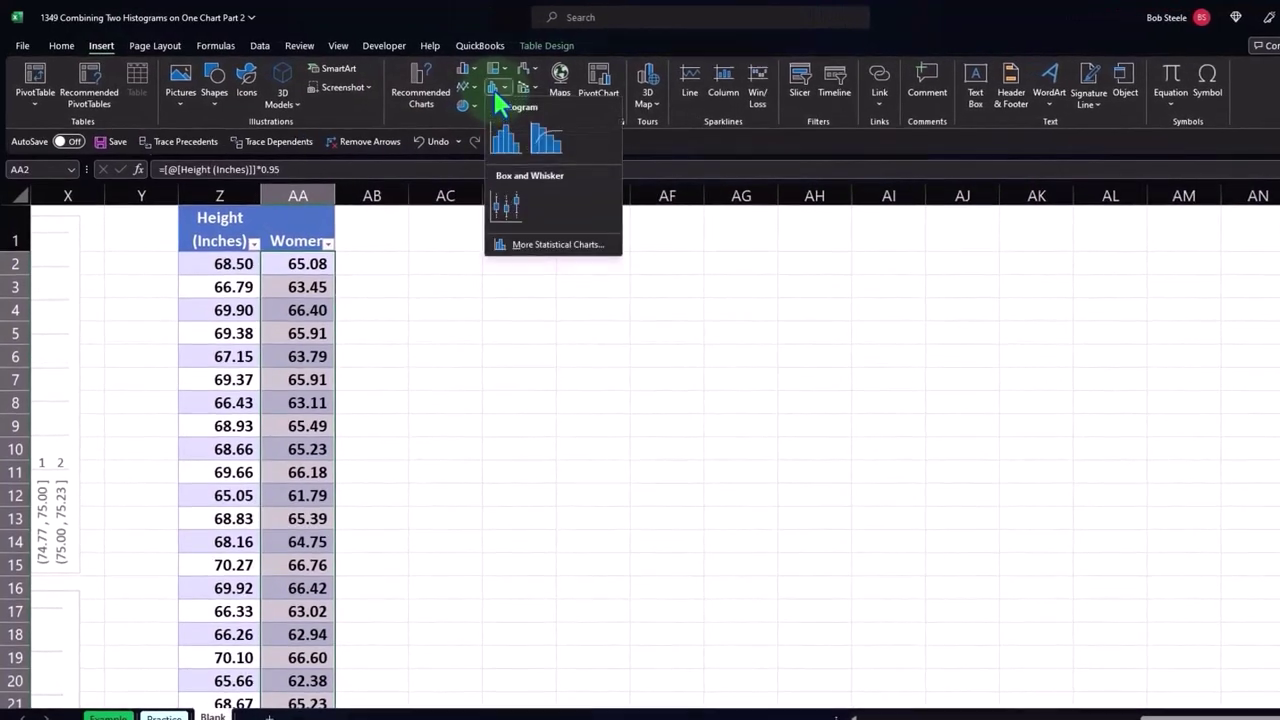
click(505, 141)
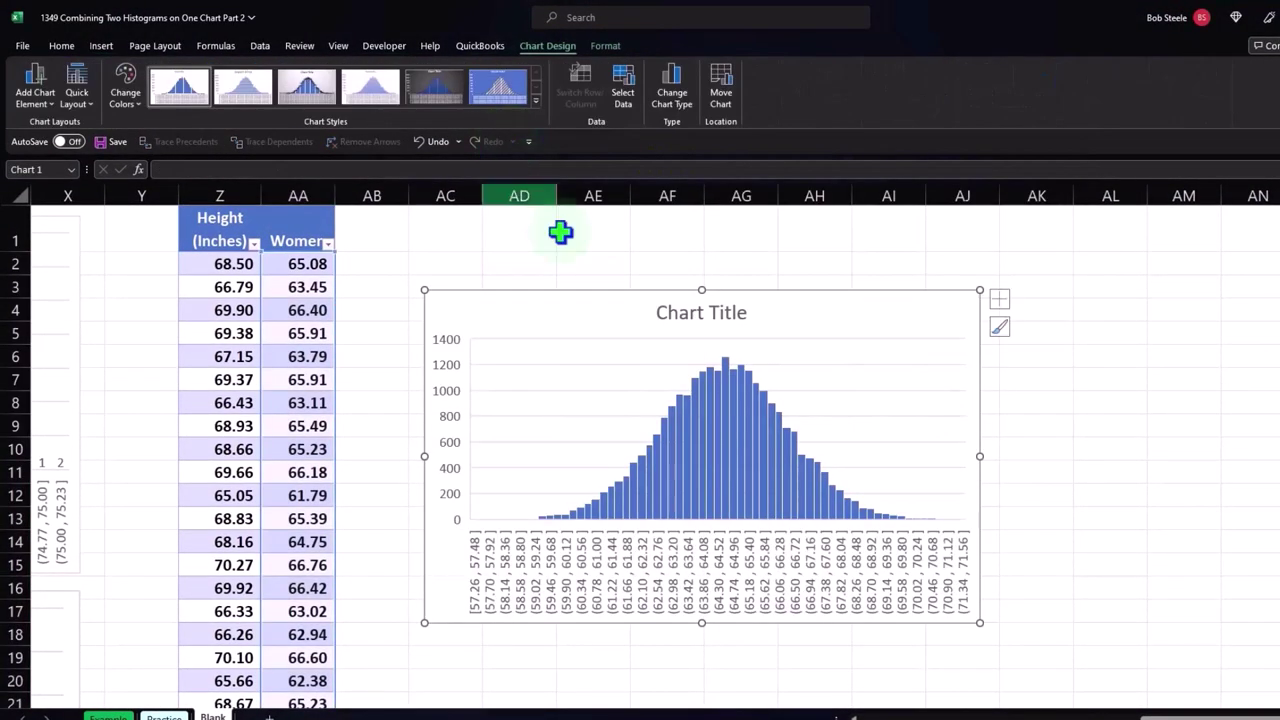
click(724, 315)
key(Delete)
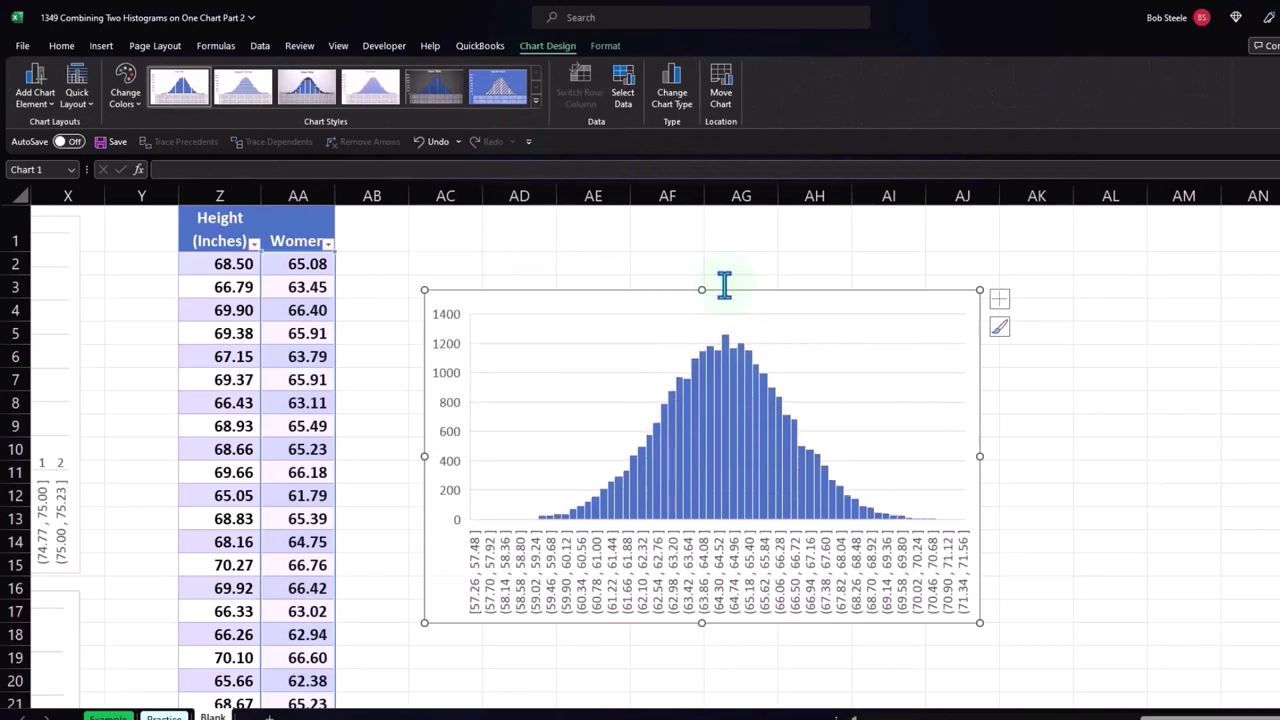
Step: Enlarge the Women histogram upward, leftward and to the right
drag(979, 621, 1246, 620)
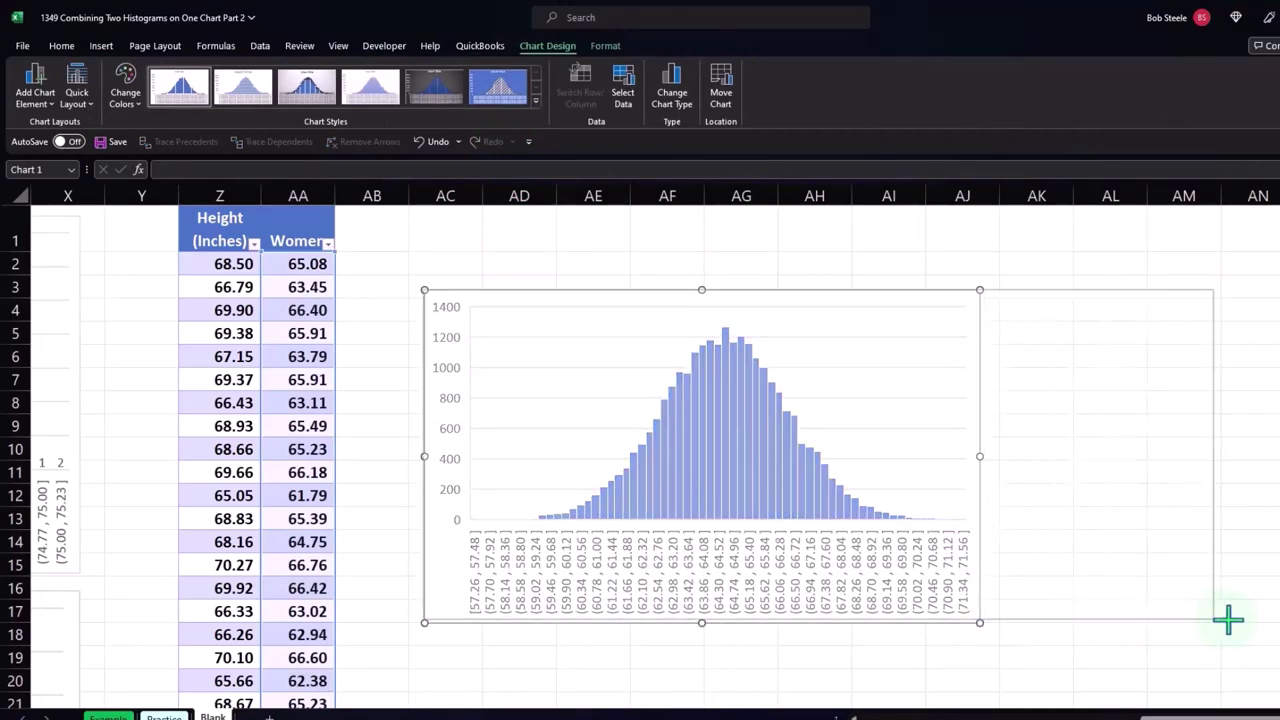
scroll(1059, 654, left, 3)
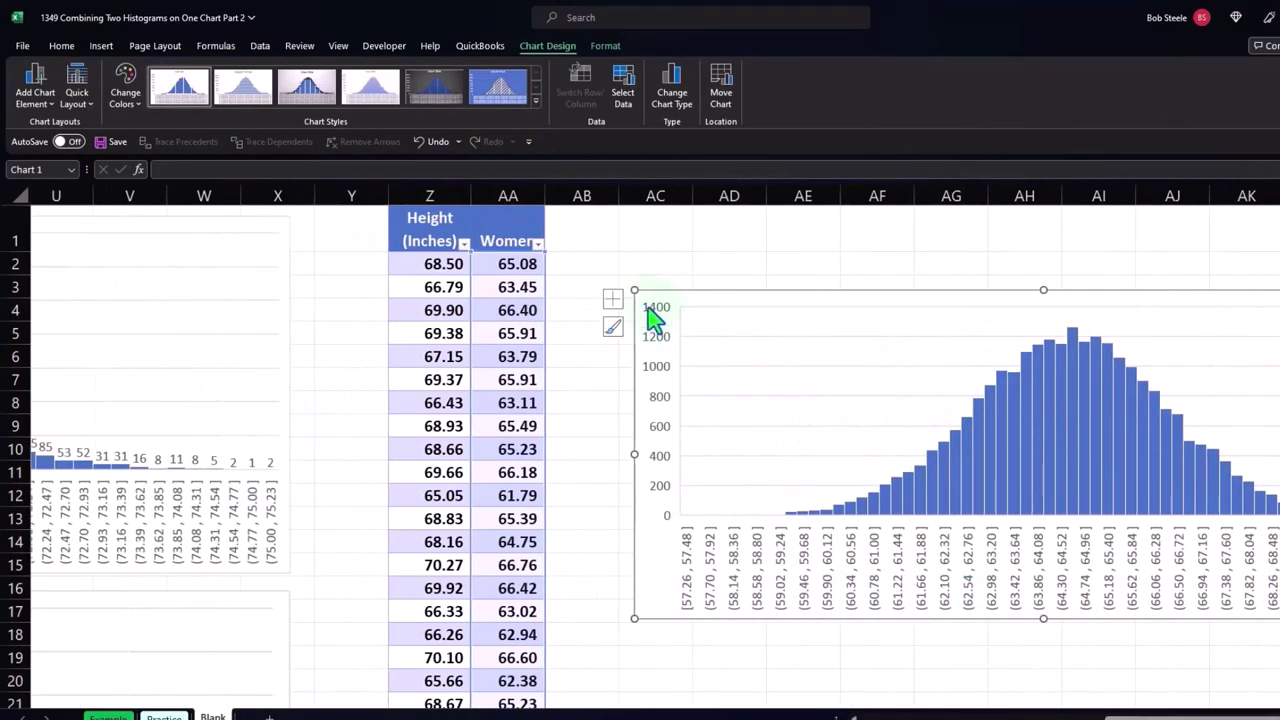
drag(633, 288, 624, 221)
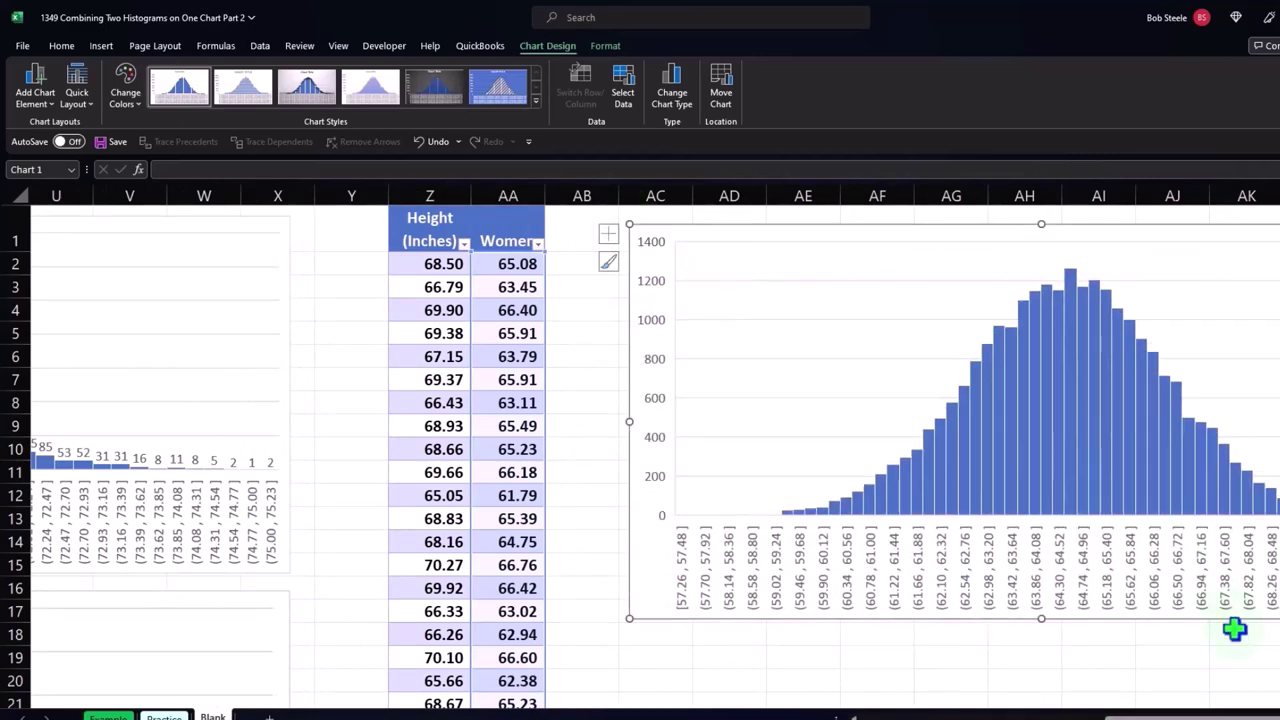
scroll(1270, 618, right, 3)
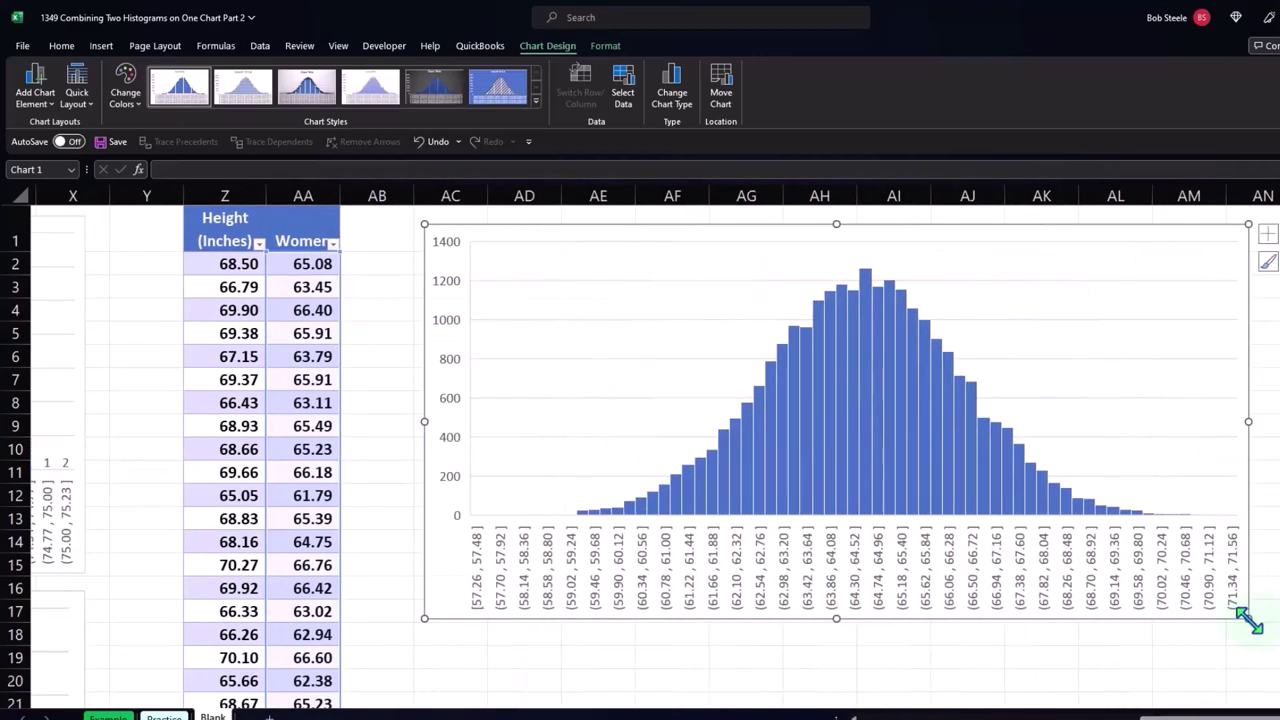
drag(1248, 618, 1279, 620)
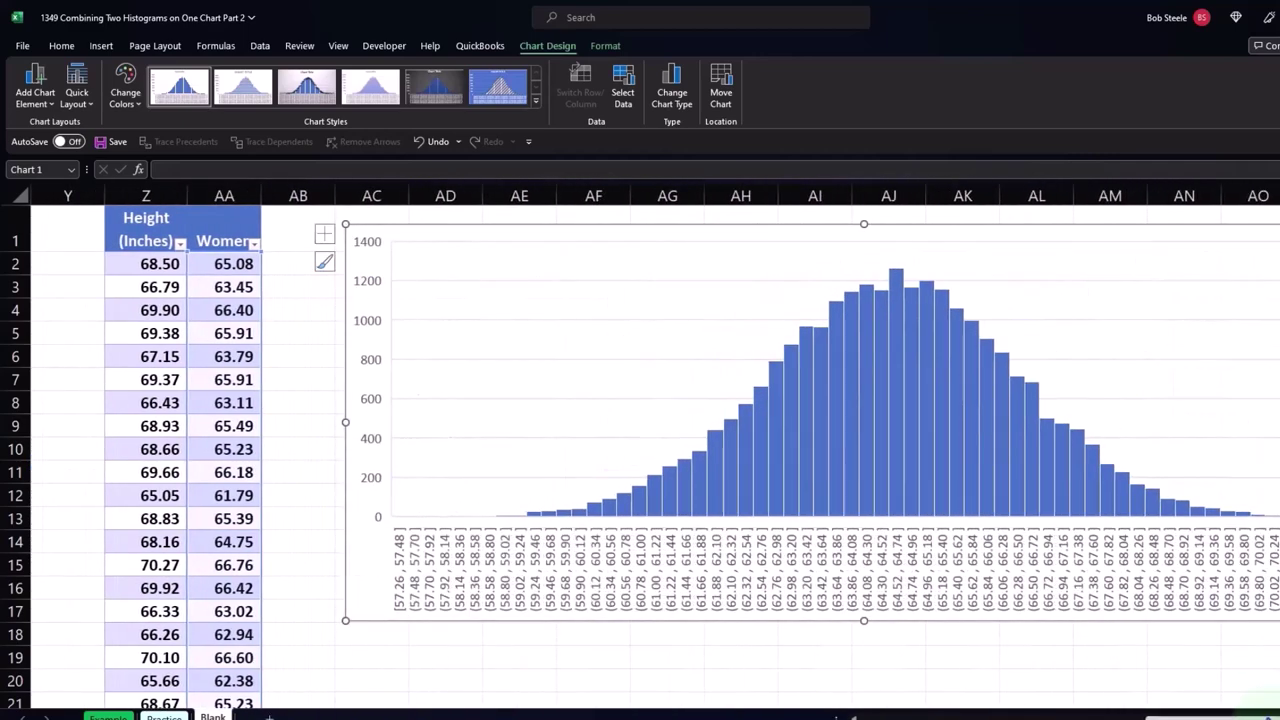
scroll(1264, 706, right, 1)
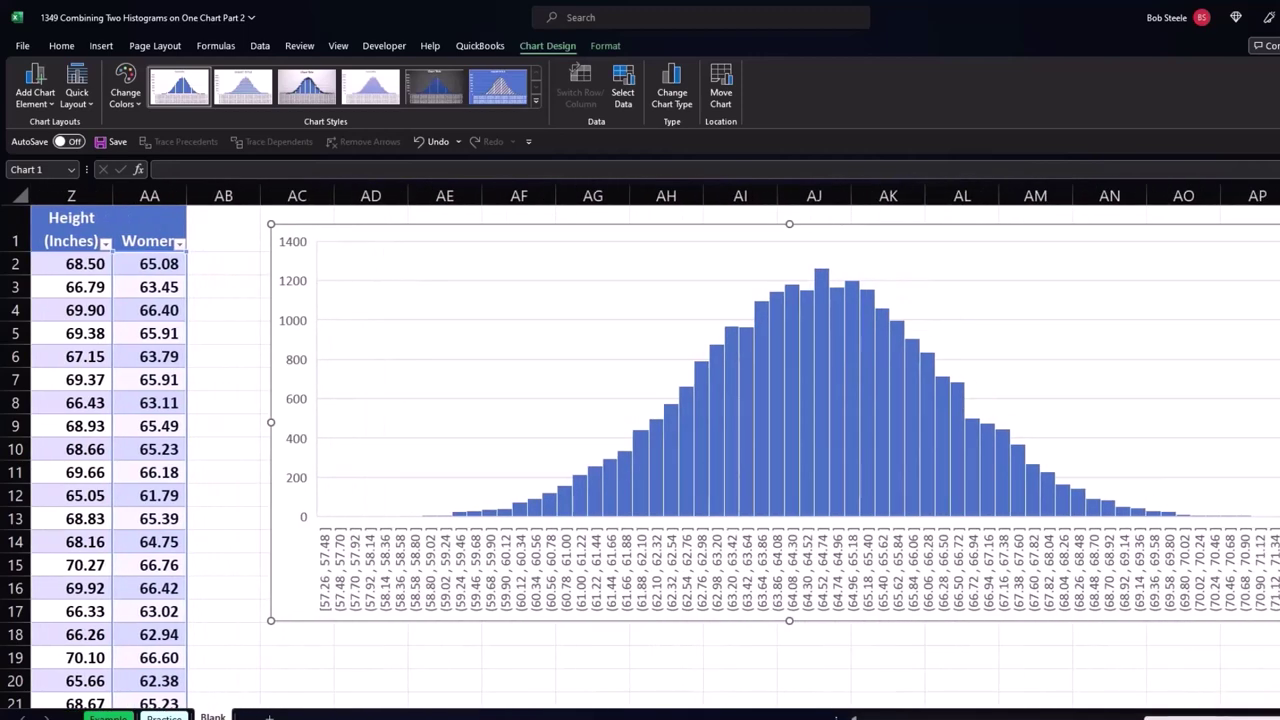
drag(1279, 620, 1279, 622)
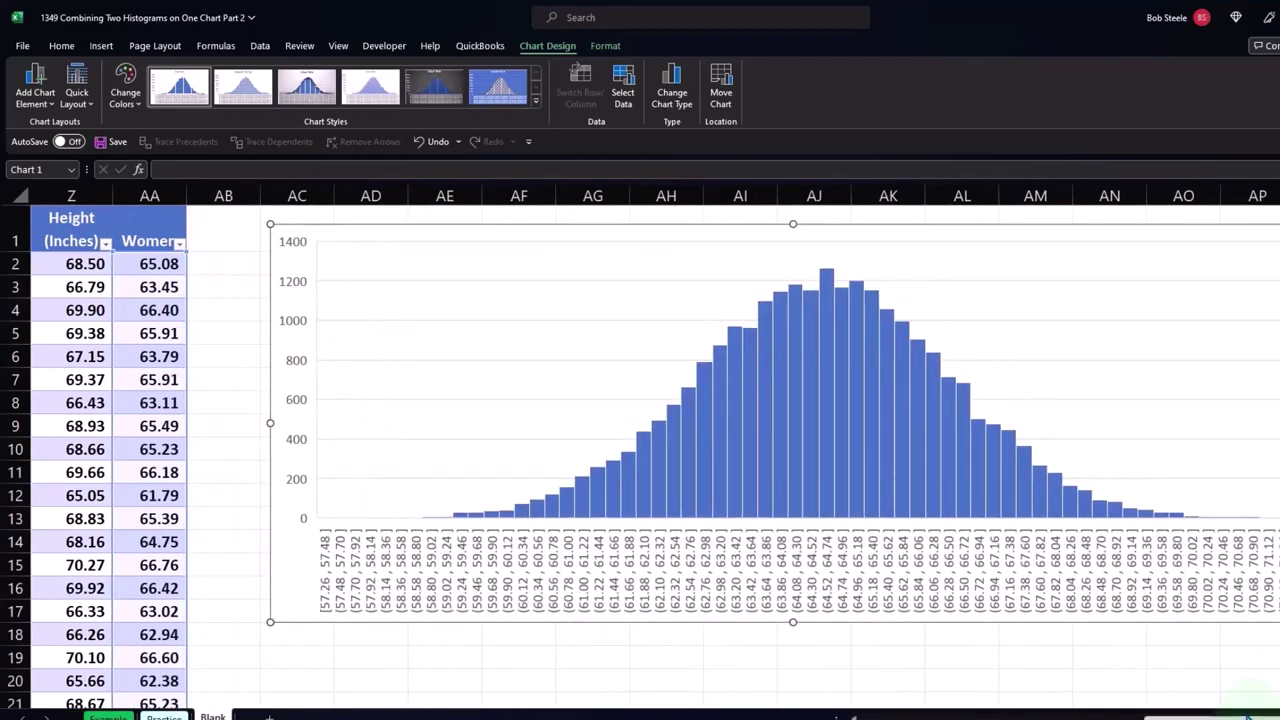
Step: Widen the histogram further so all its bin labels fit
scroll(1245, 716, left, 10)
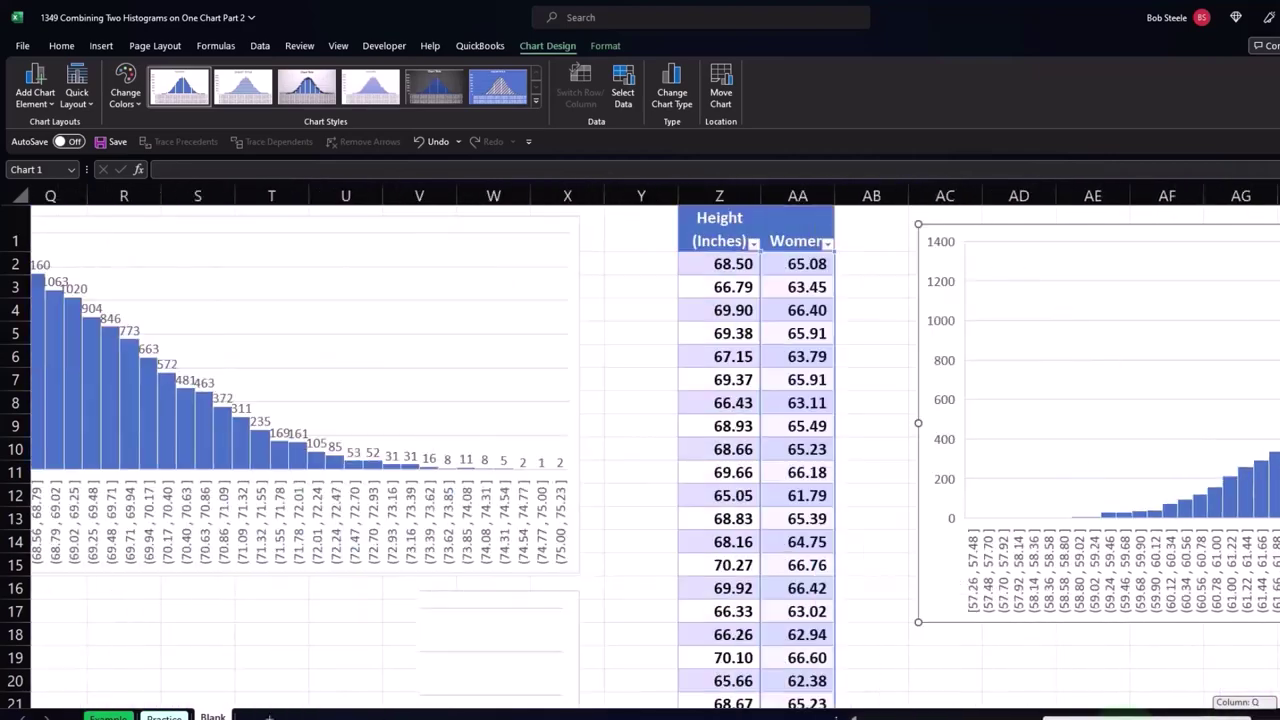
scroll(985, 712, left, 2)
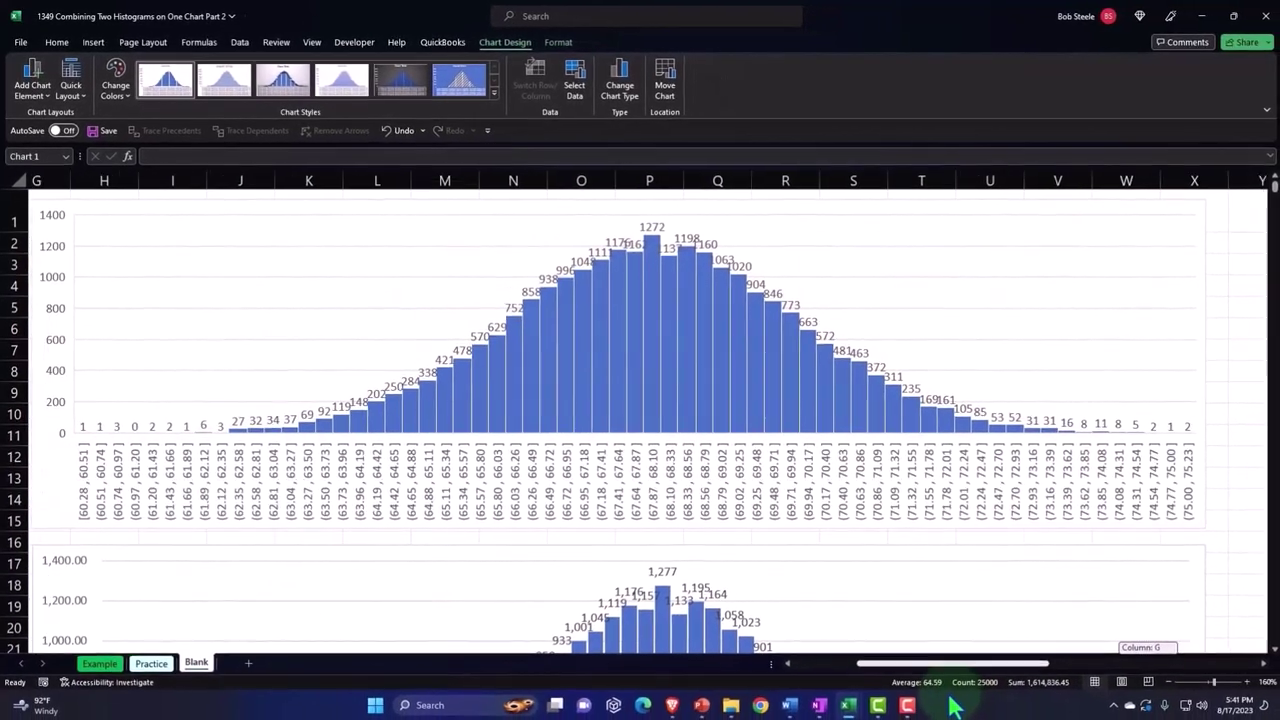
scroll(1000, 702, right, 2)
scroll(1100, 696, right, 5)
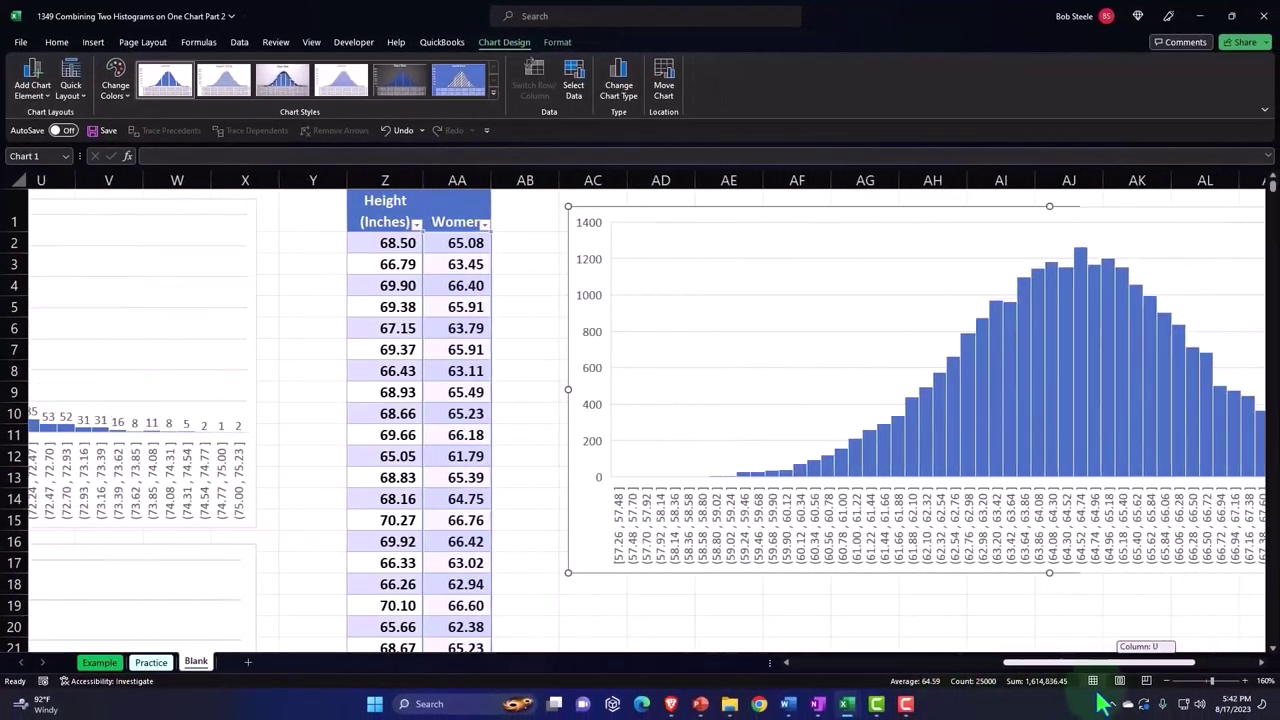
scroll(1170, 692, right, 3)
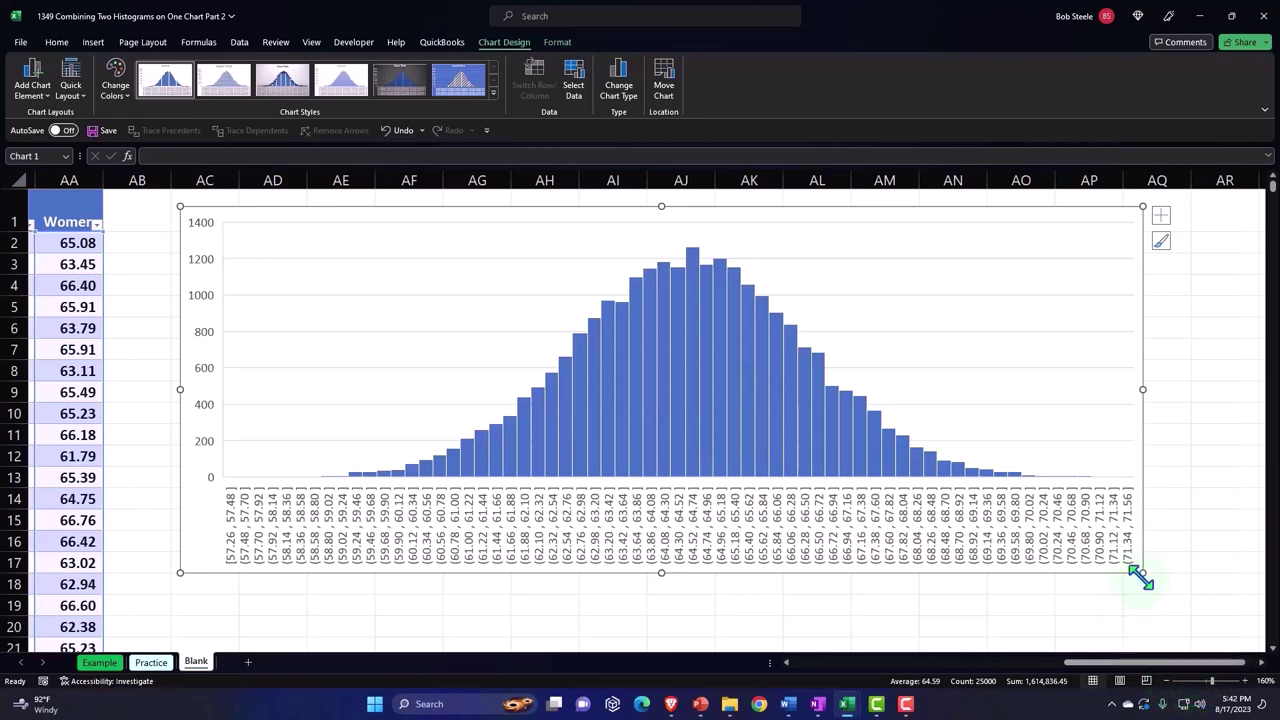
drag(1142, 572, 1244, 577)
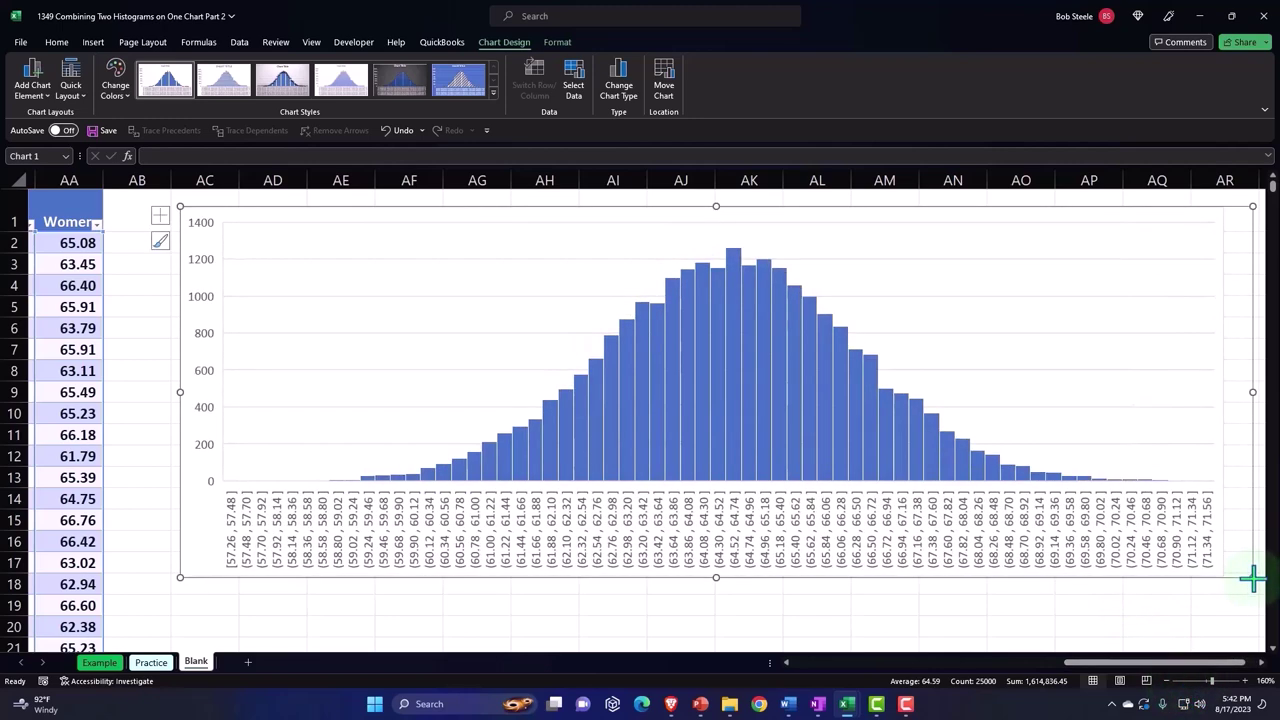
mouse_move(1137, 677)
mouse_down()
mouse_move(1165, 675)
mouse_move(978, 690)
mouse_up()
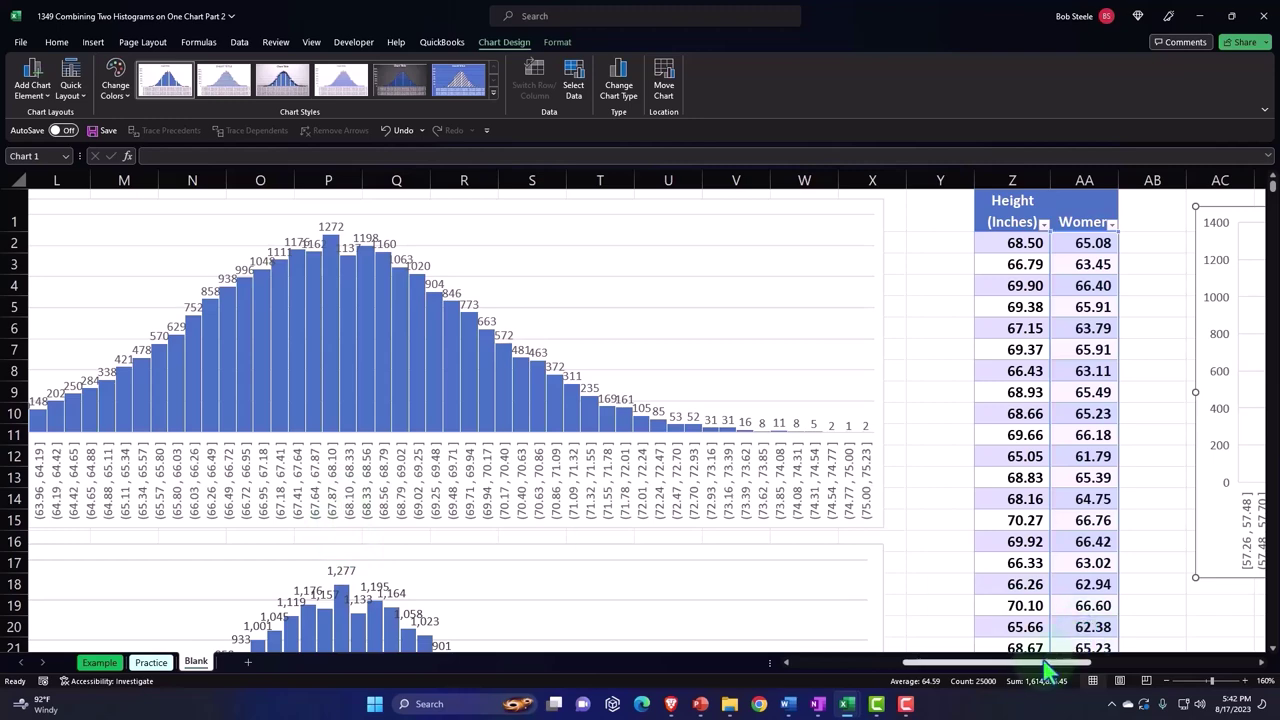
drag(1042, 664, 1187, 664)
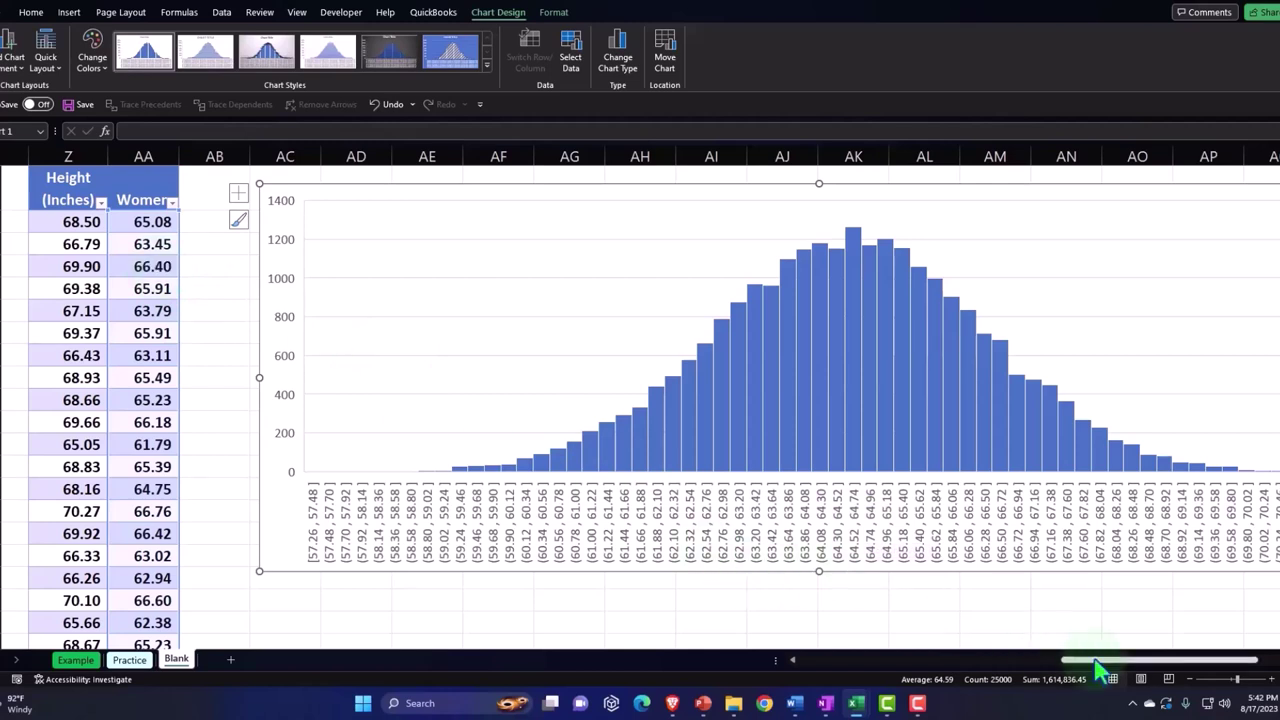
mouse_move(1123, 661)
mouse_down()
mouse_move(1105, 685)
mouse_move(945, 685)
mouse_up()
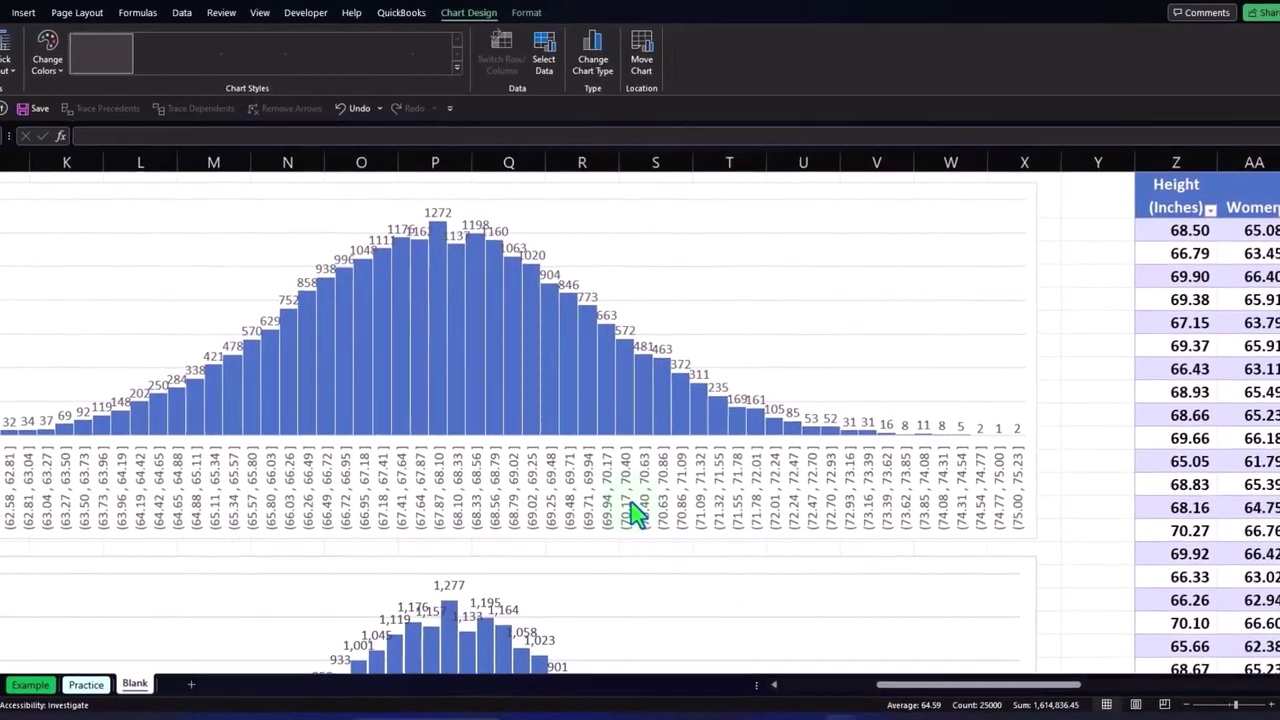
click(648, 503)
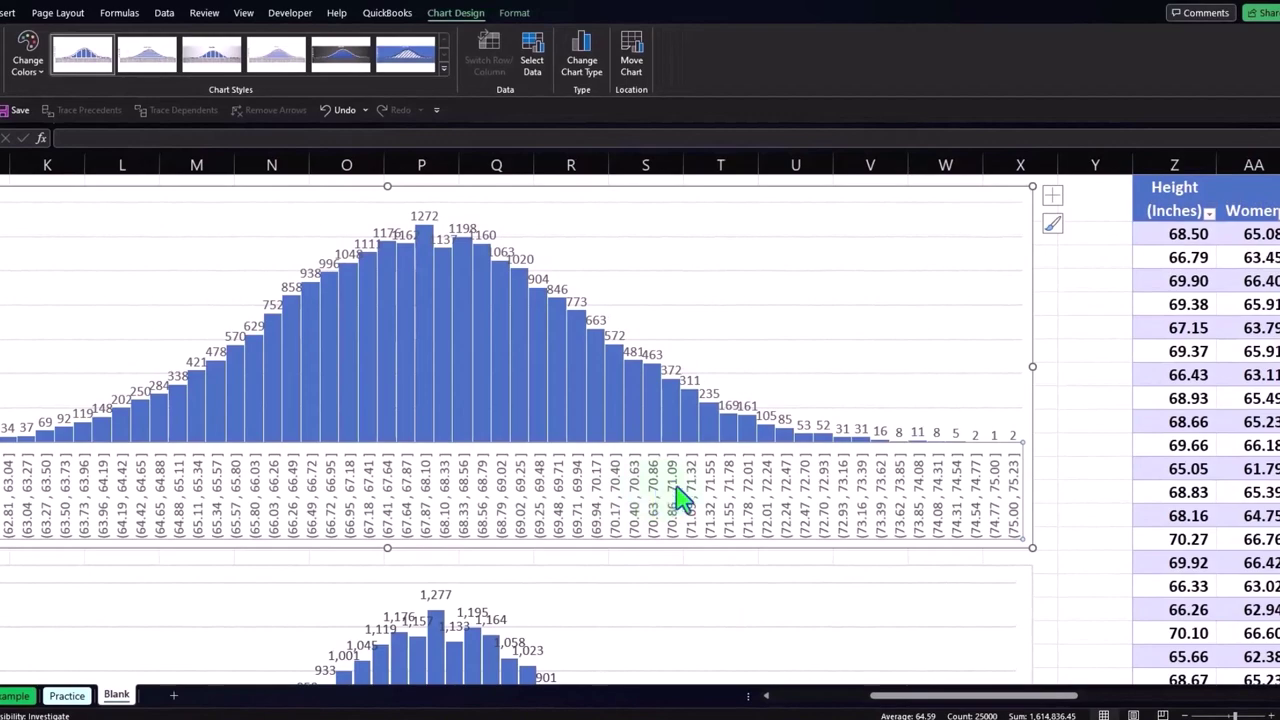
Step: Check the first histogram's bins, then set the Women histogram to a fixed 0.23 bin width
double_click(752, 492)
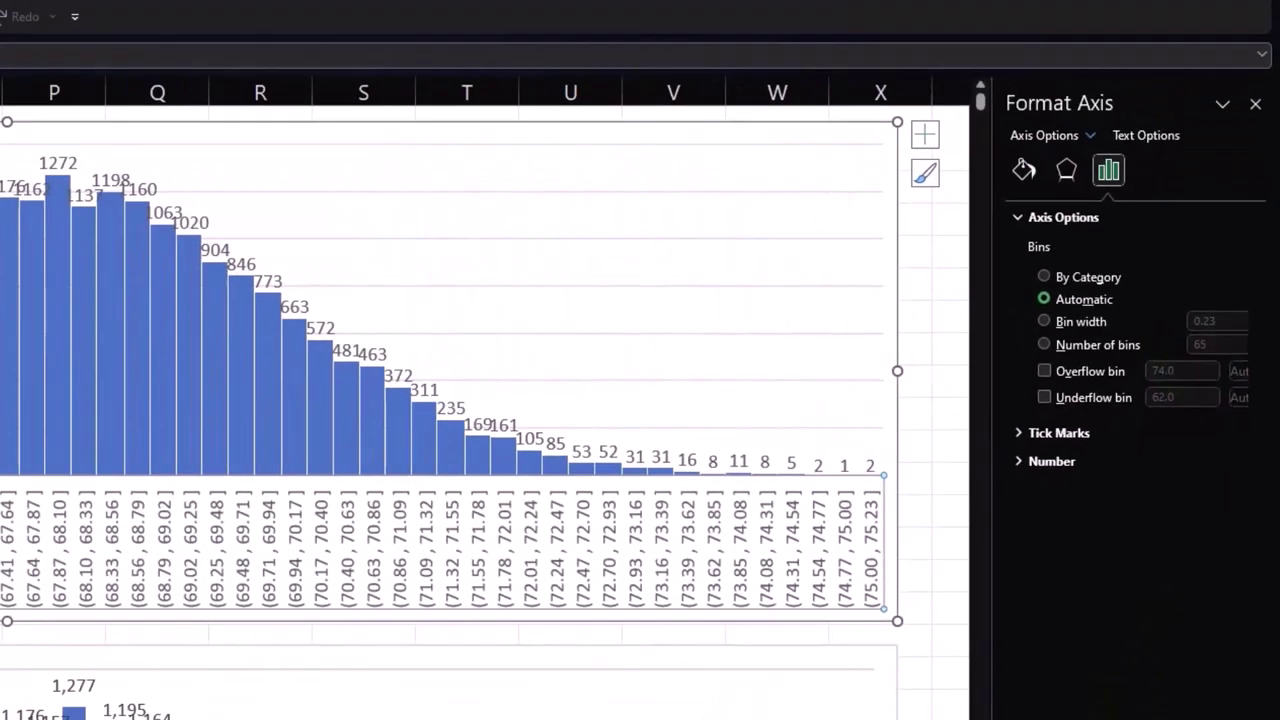
click(1058, 515)
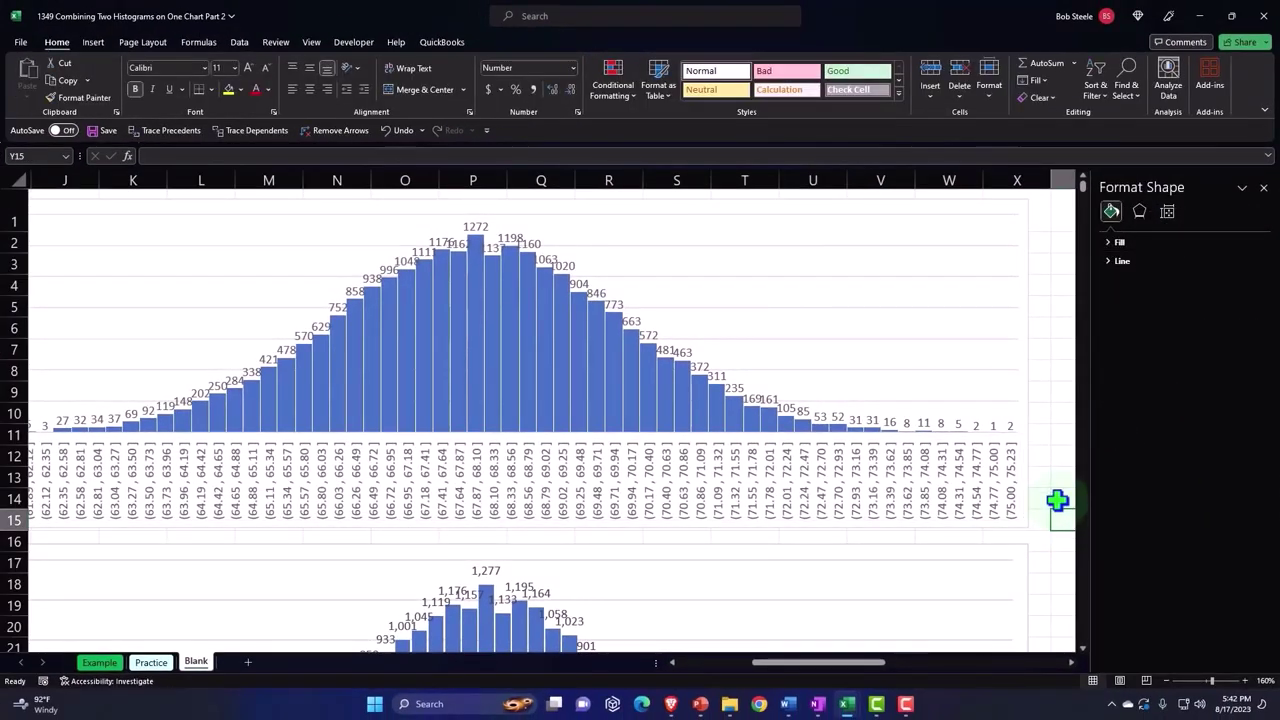
key(Right)
key(Right)
key(Right)
key(Right)
key(Right)
key(Right)
key(Right)
key(Right)
key(Right)
key(Right)
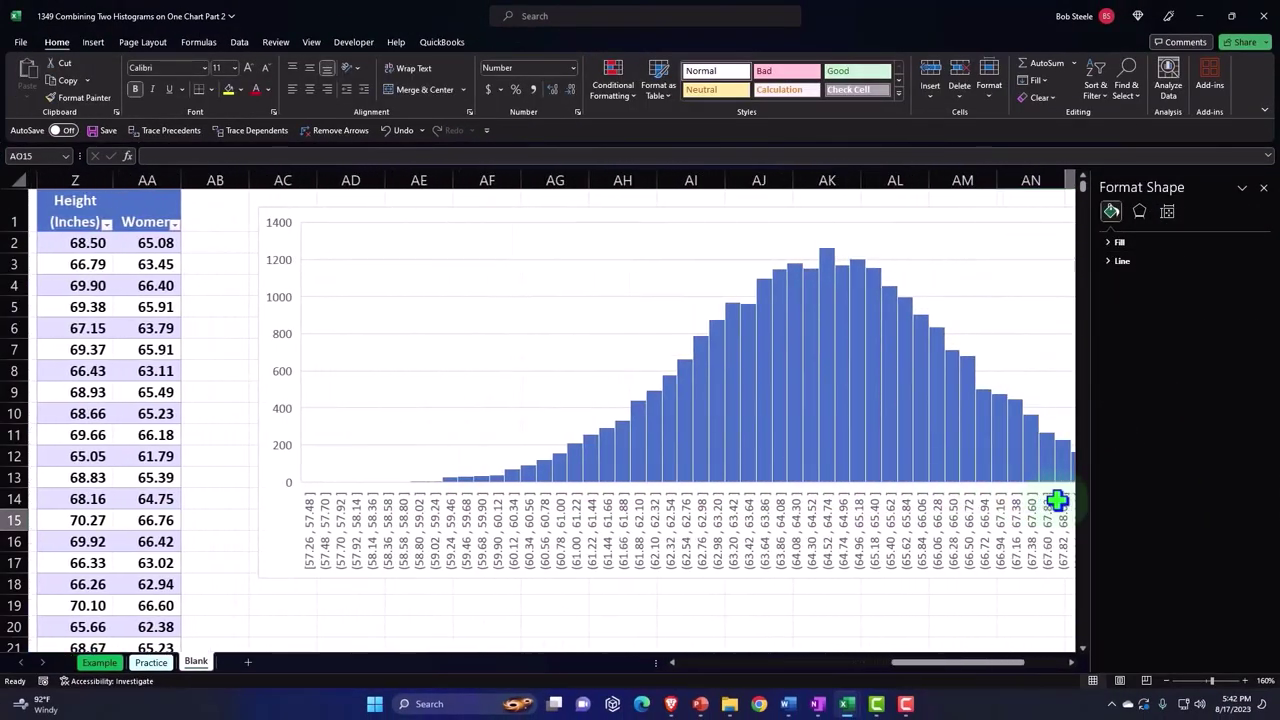
key(Right)
key(Right)
key(Right)
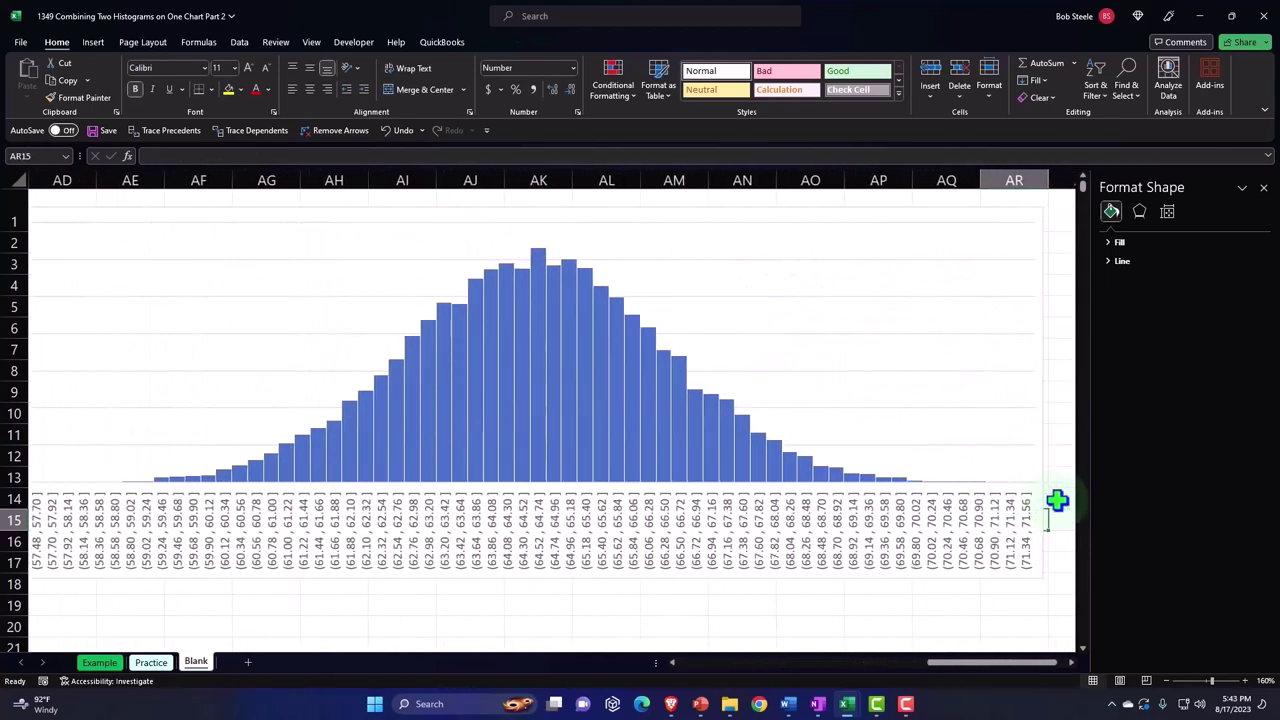
click(857, 560)
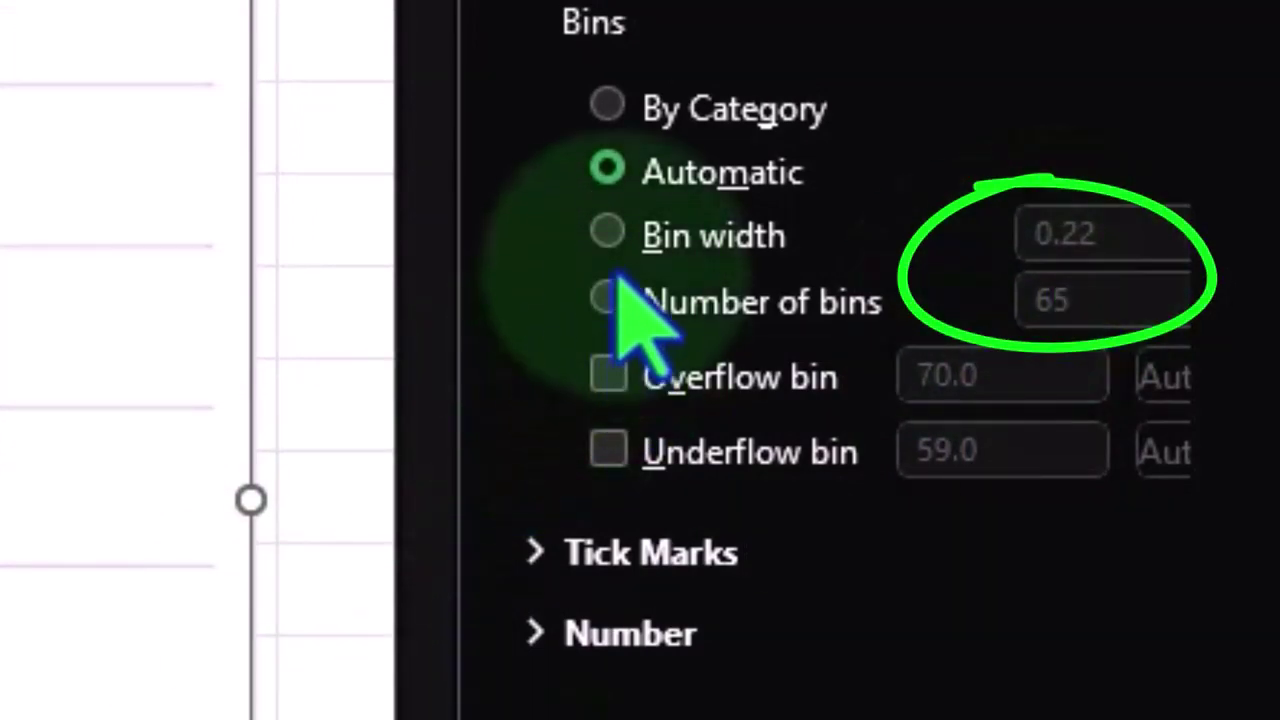
click(609, 245)
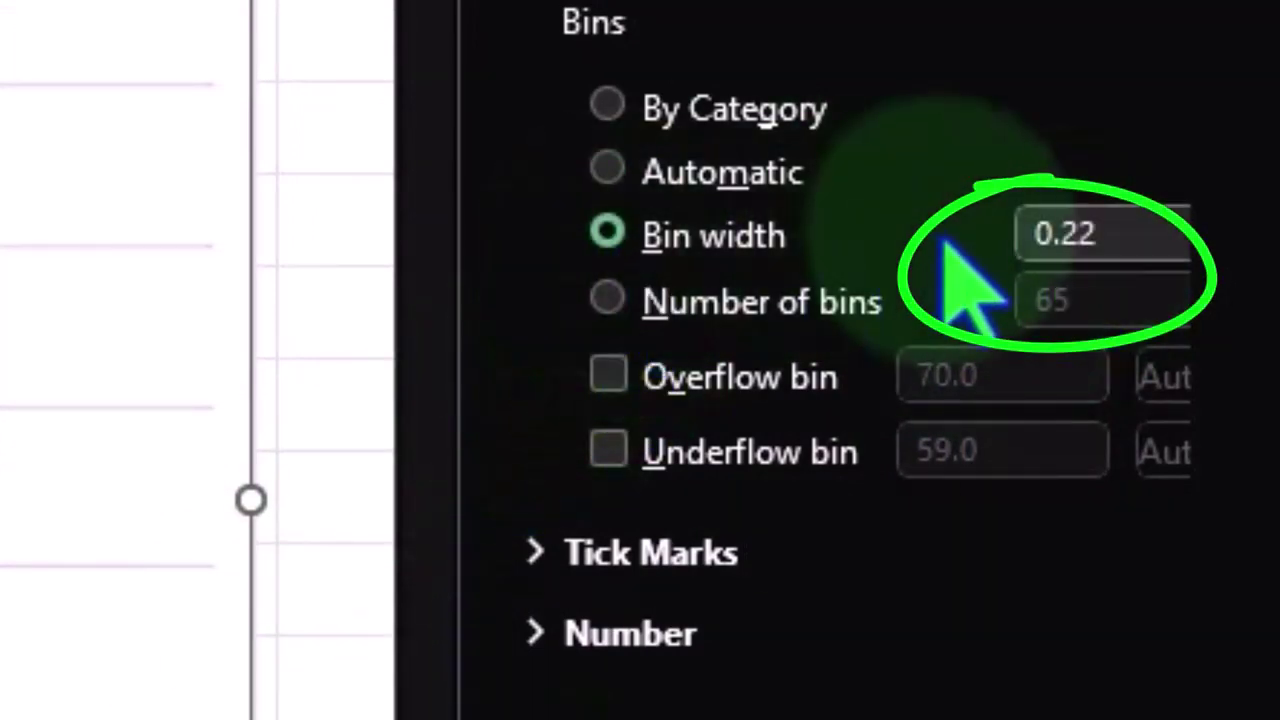
click(1125, 234)
text(0.23)
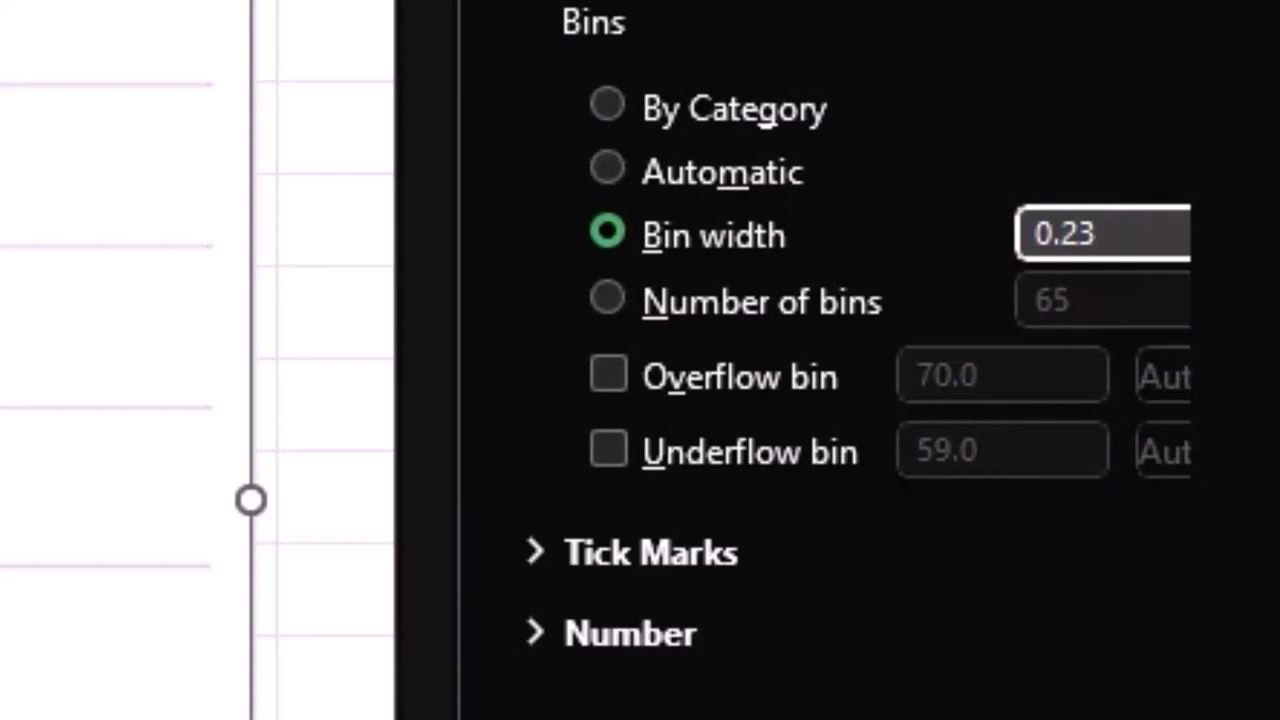
key(Tab)
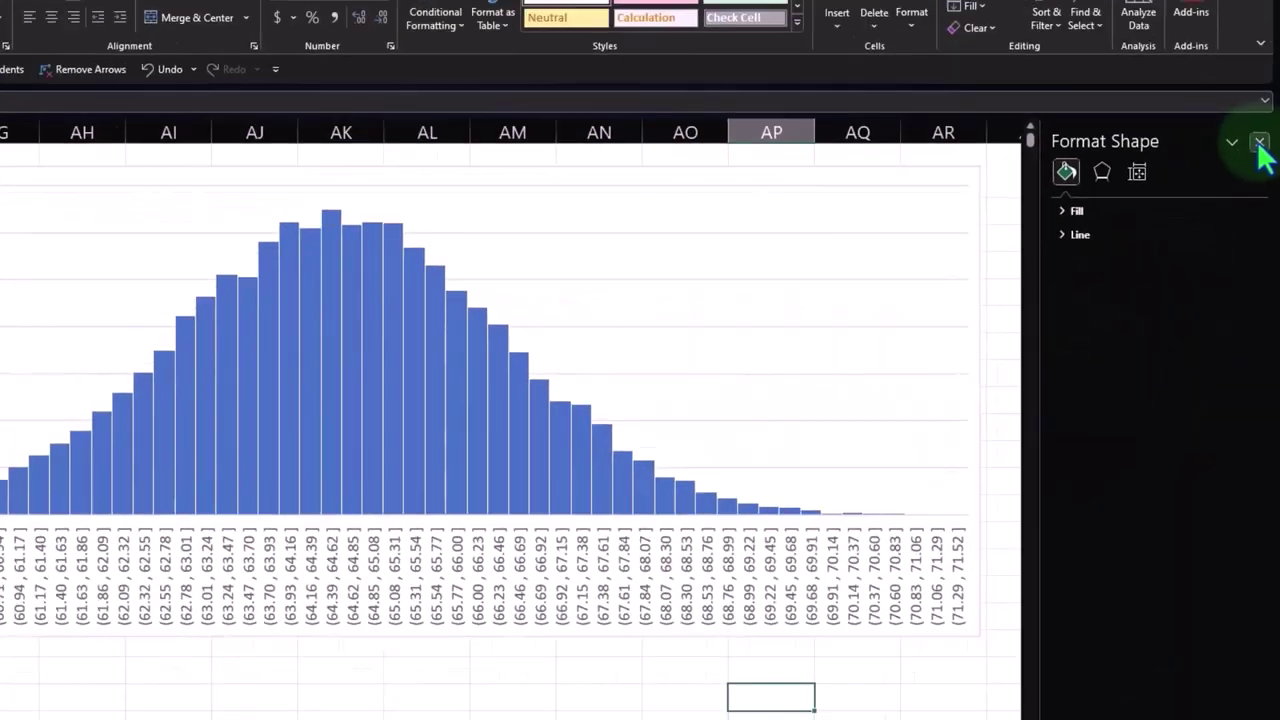
click(1258, 137)
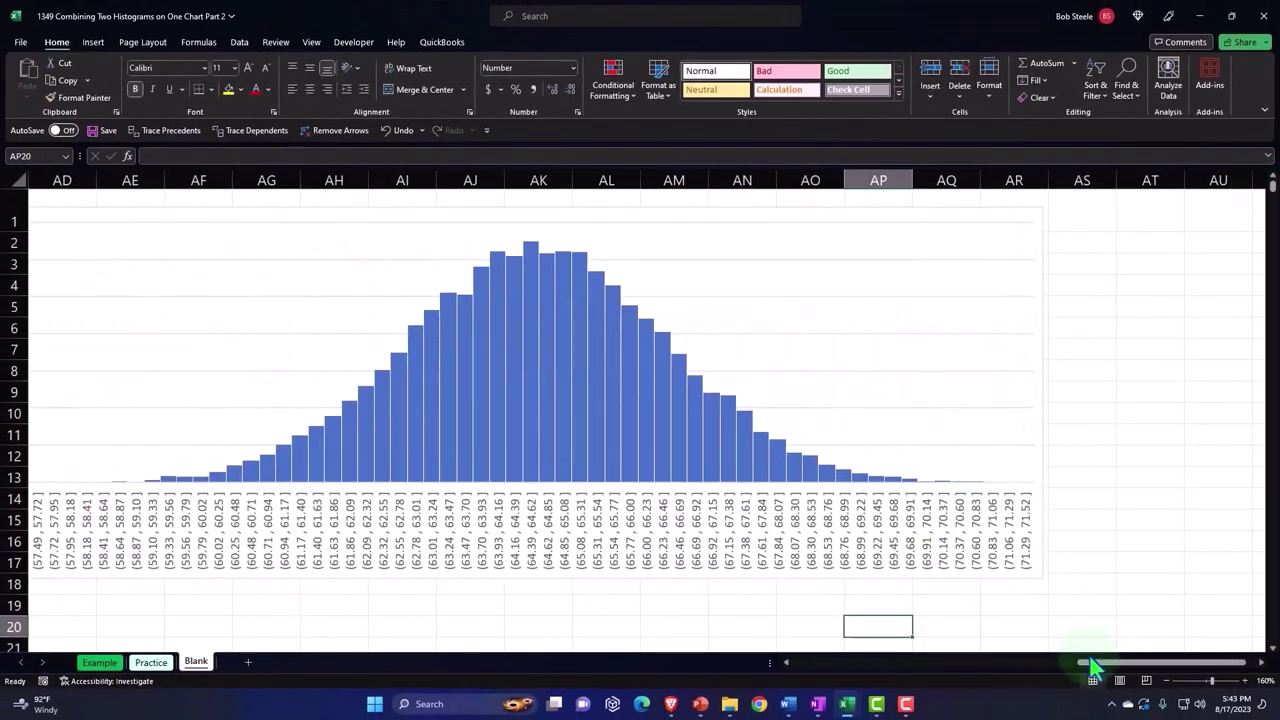
drag(1093, 667, 1075, 667)
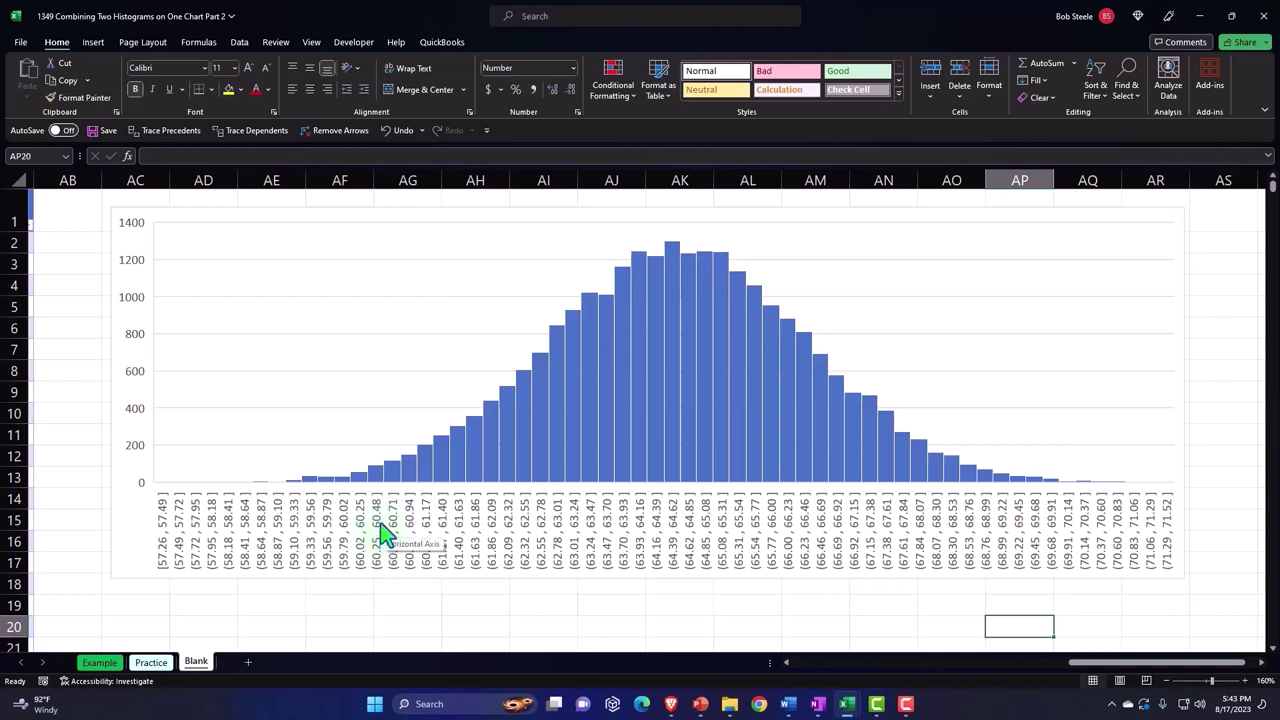
drag(1110, 662, 900, 703)
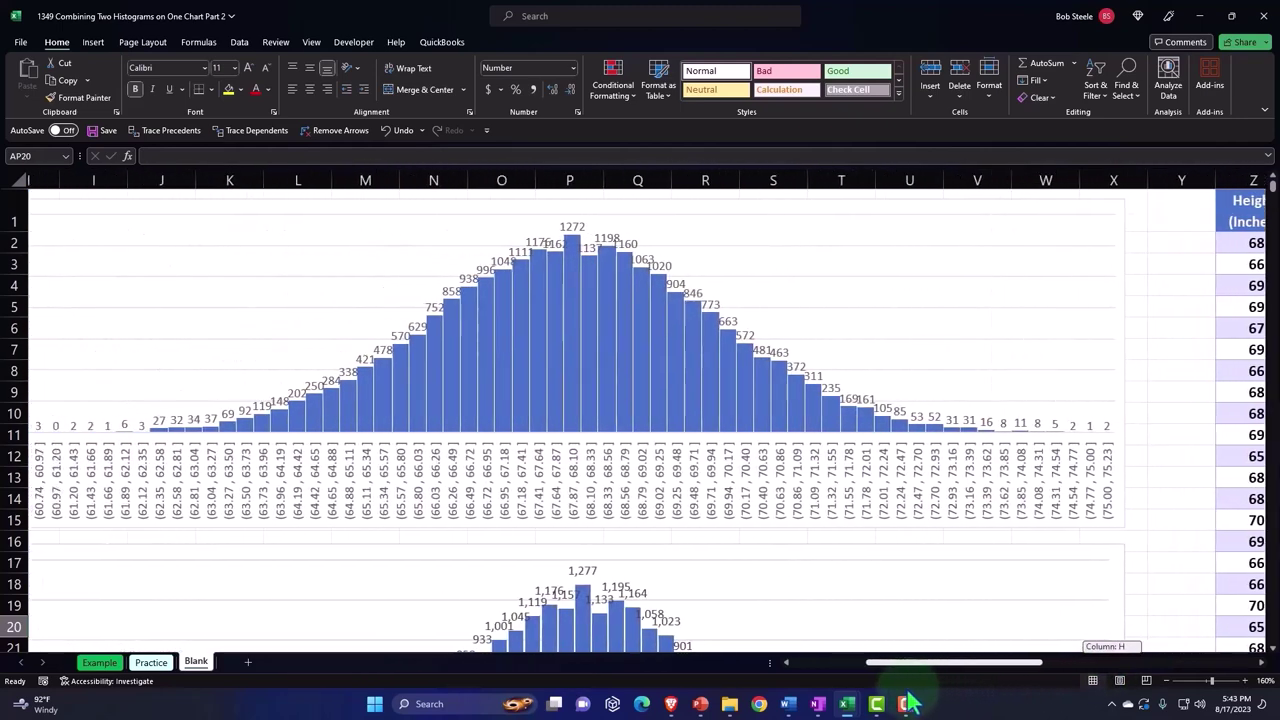
drag(900, 703, 973, 686)
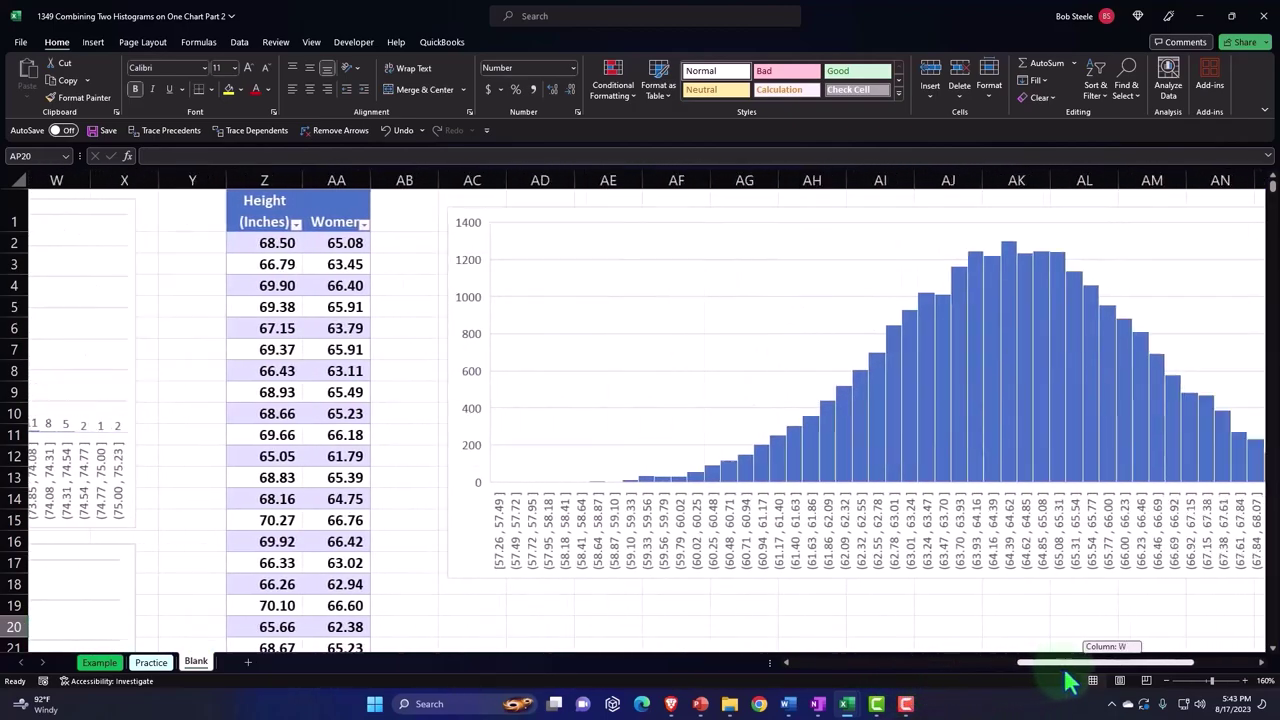
drag(973, 686, 1080, 682)
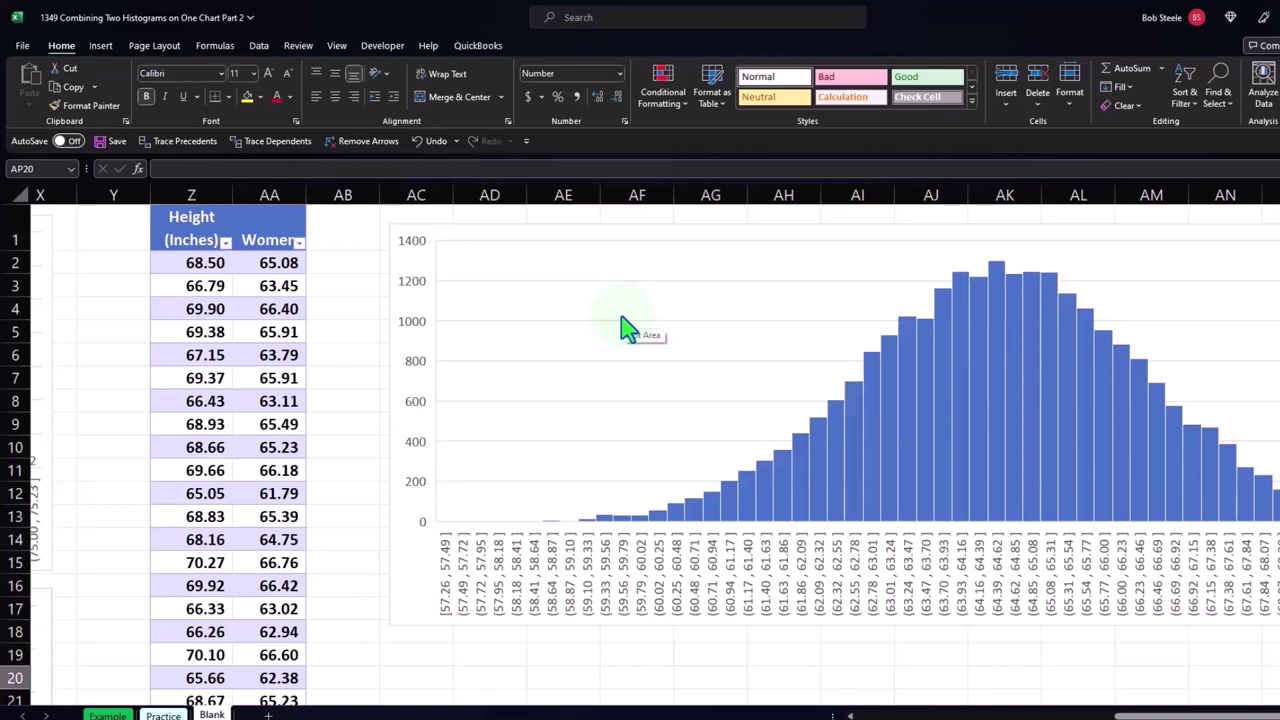
scroll(595, 410, up, 1)
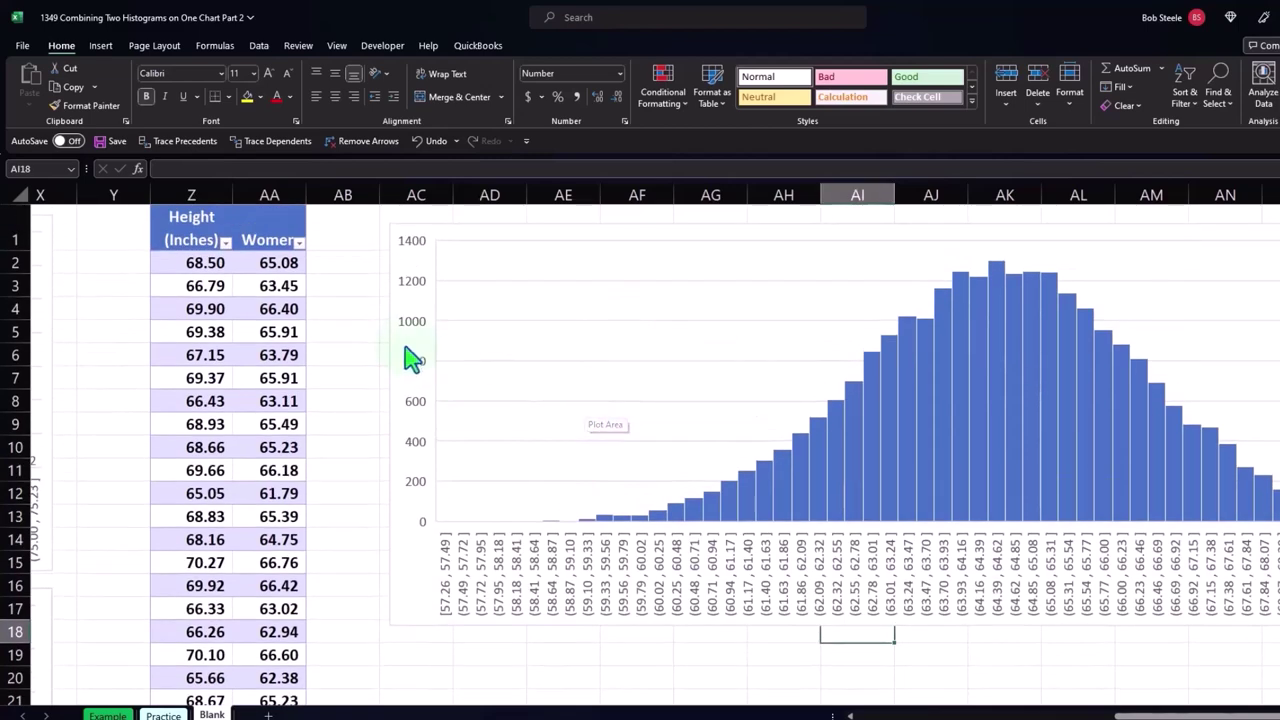
Step: Remove the stray series '2' from the histogram's data source
click(401, 302)
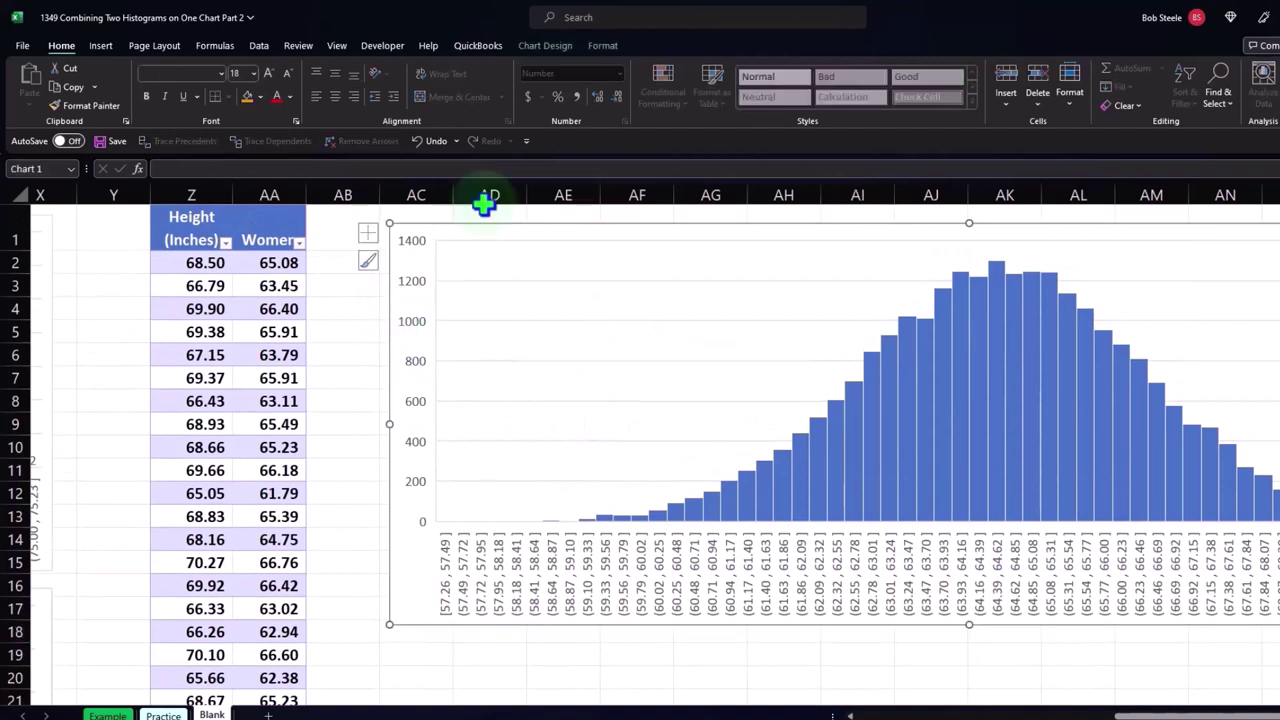
click(550, 50)
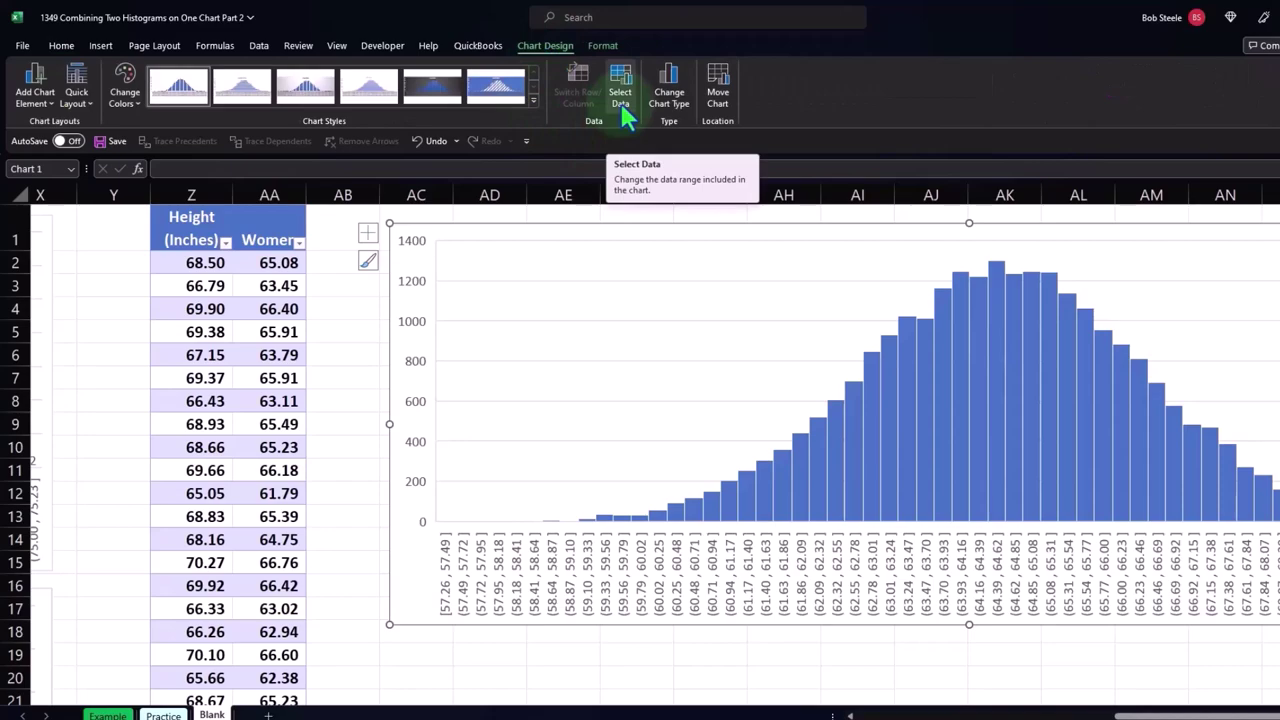
click(619, 100)
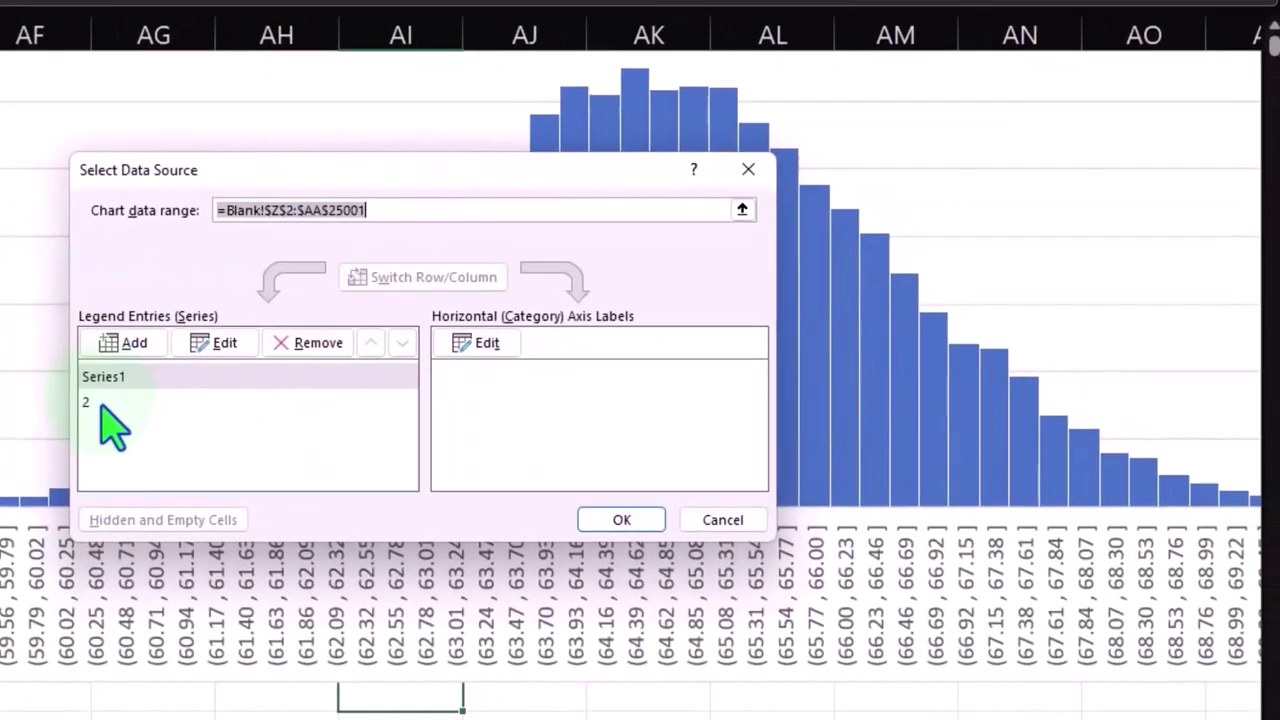
click(542, 401)
click(577, 363)
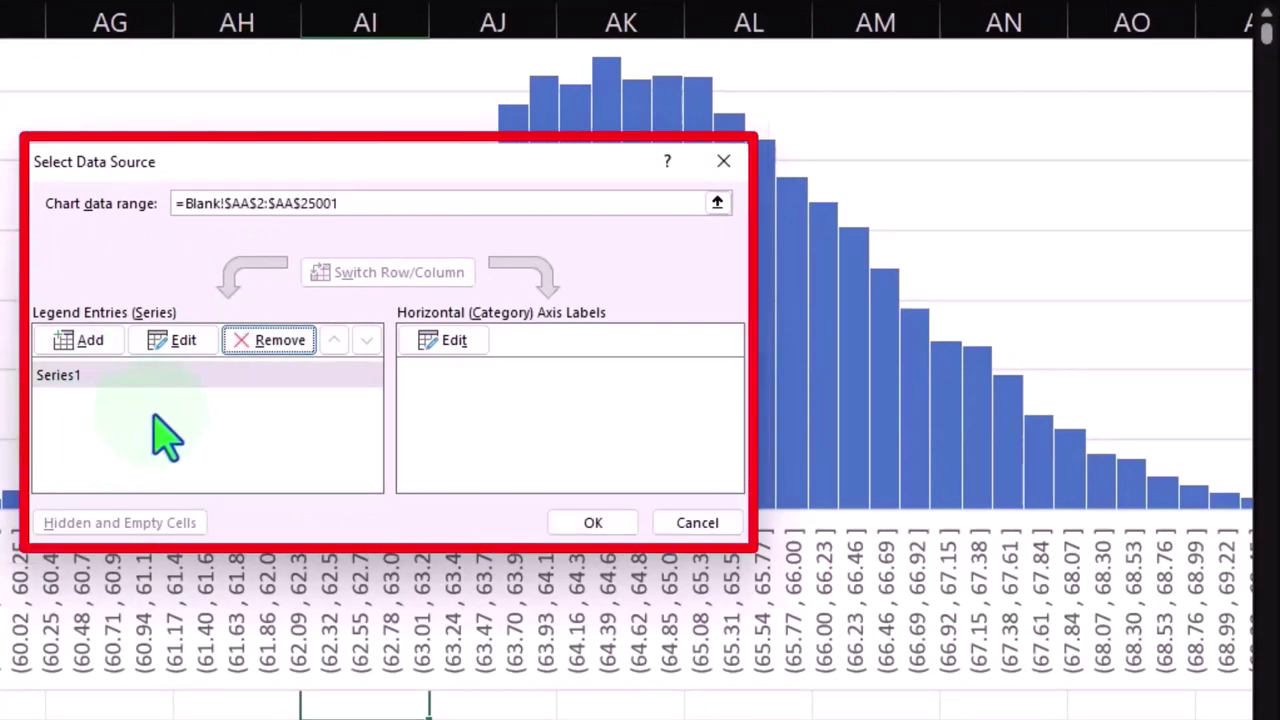
Step: Add a 'Men' series with values =Blank!$Z$2:$Z$25001 and apply the change
click(95, 349)
text(Men)
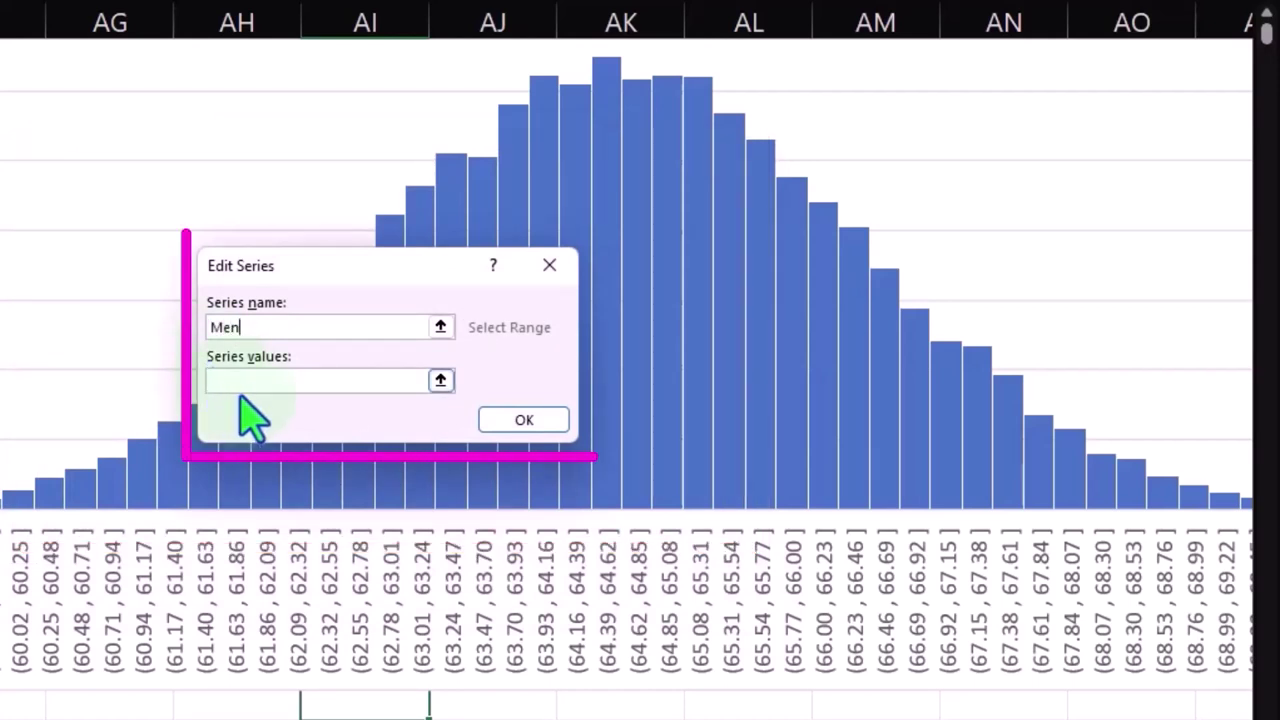
click(240, 386)
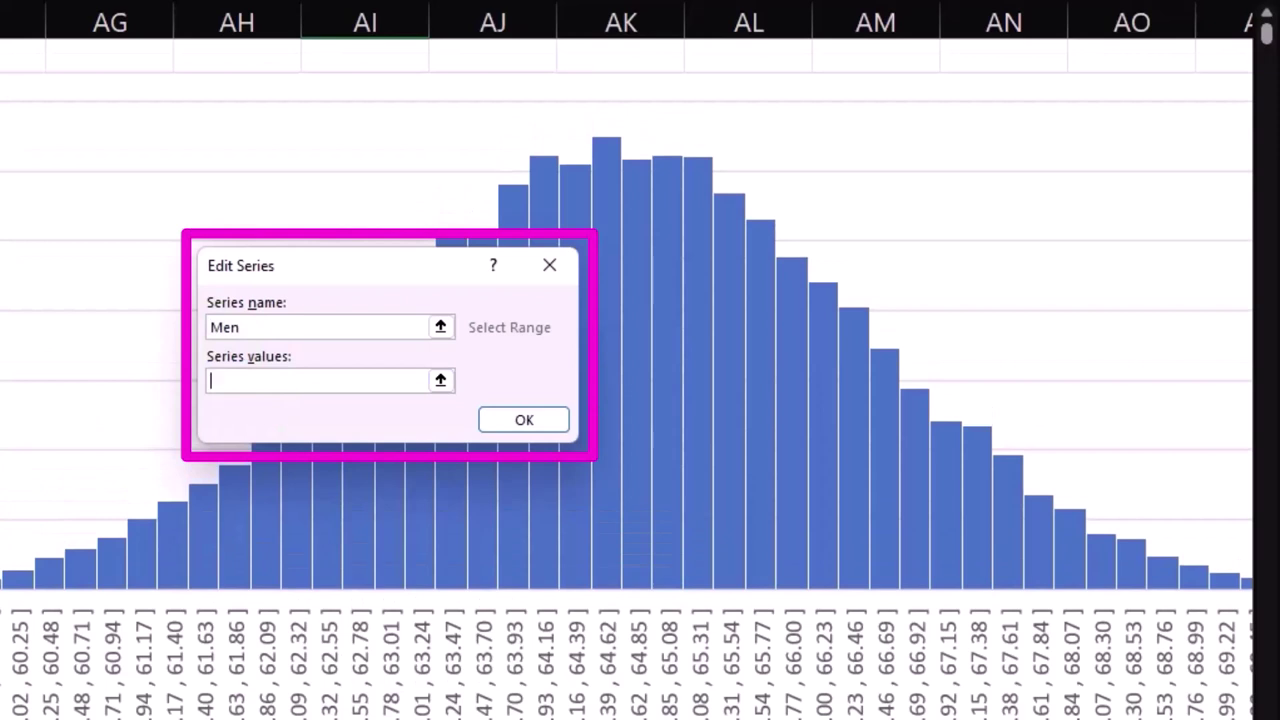
text(=Blank!$Z$2:$Z$25001)
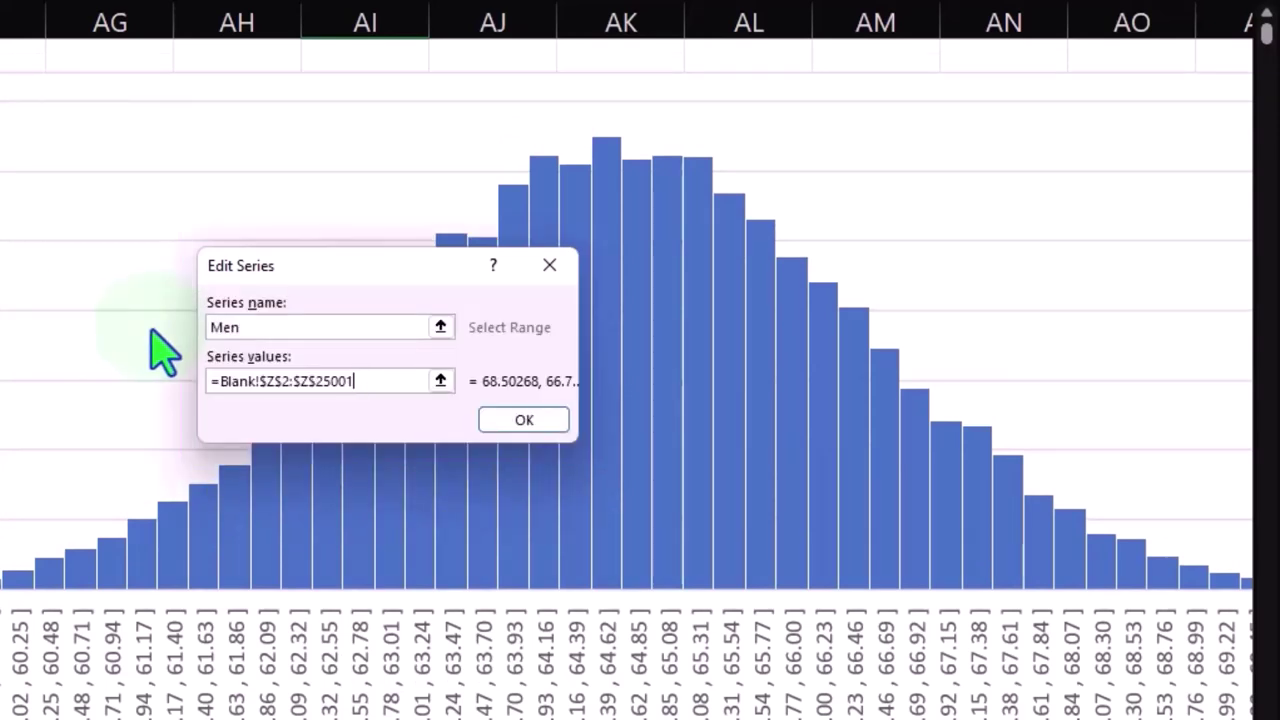
click(522, 422)
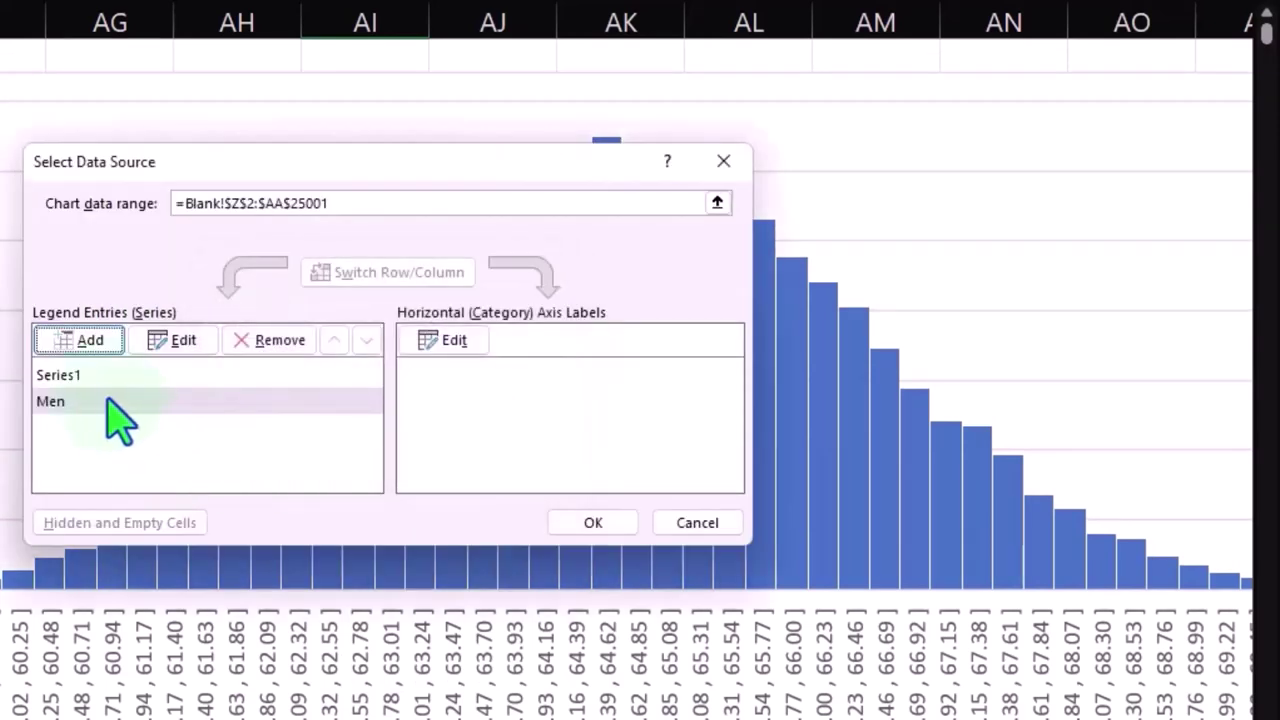
click(575, 528)
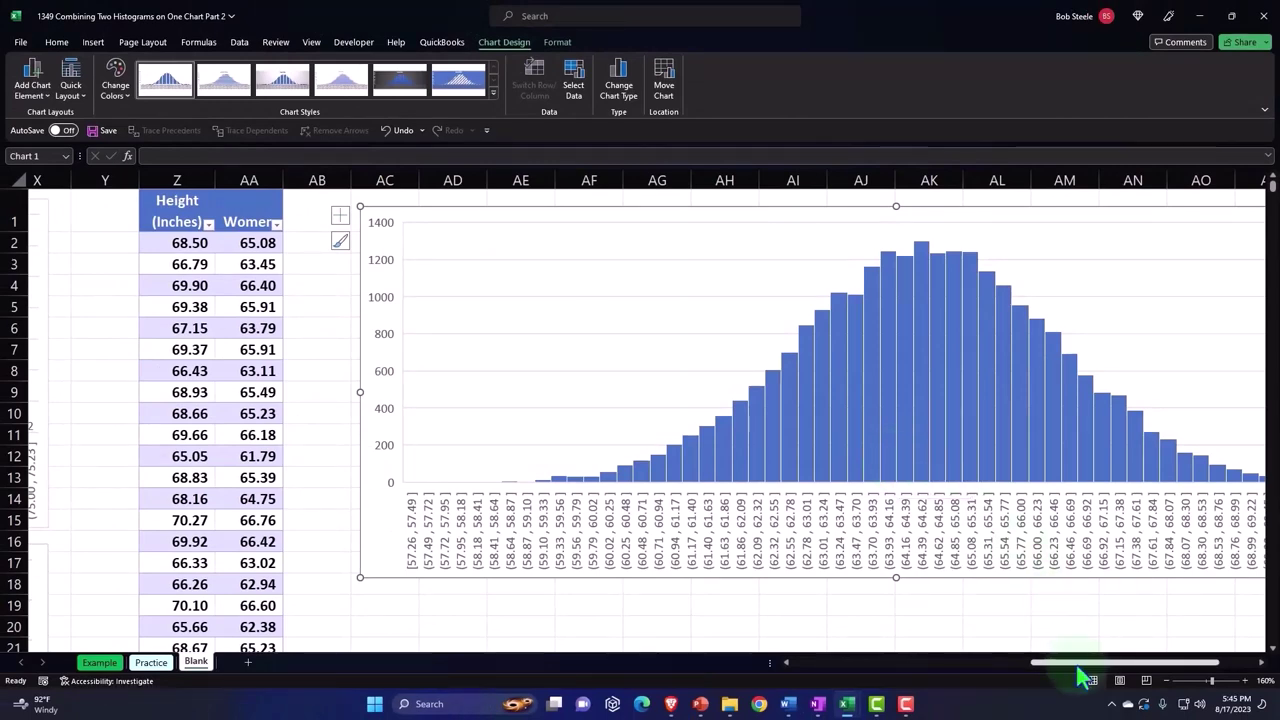
Step: Scroll to the frequency table and select the bin columns C17:E81 down to the last bin
drag(1080, 670, 1081, 671)
scroll(1008, 683, left, 10)
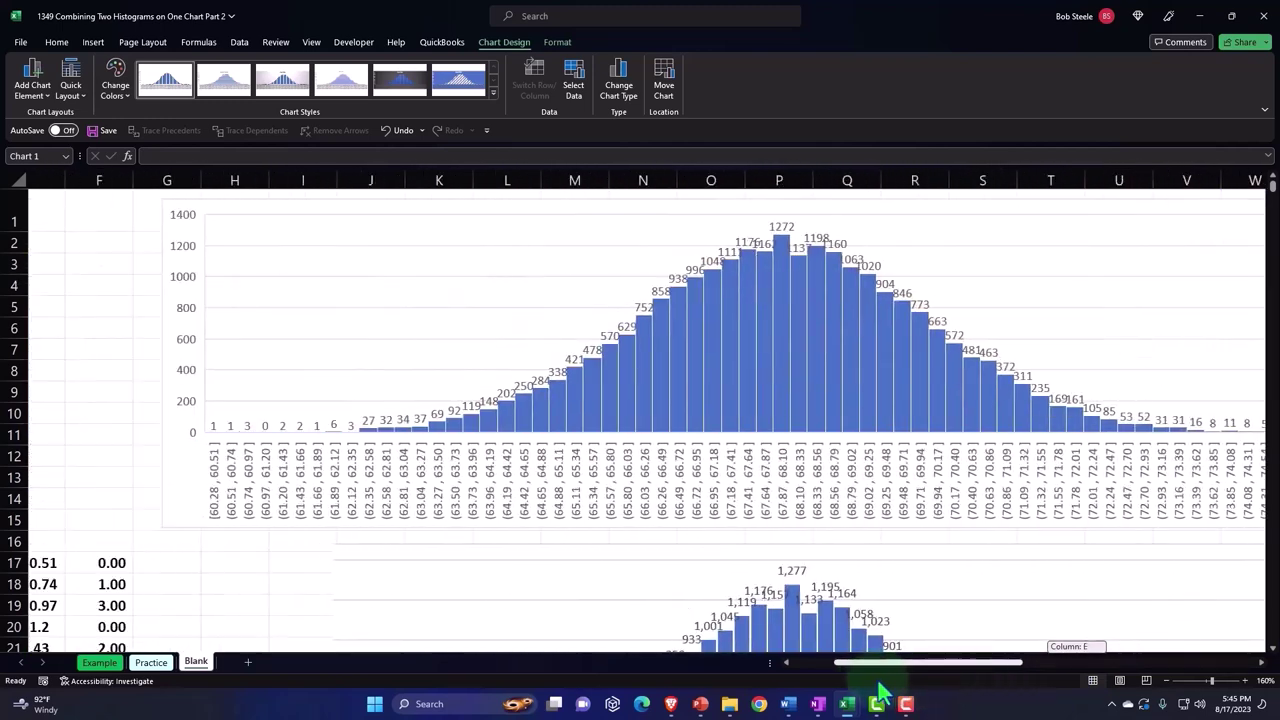
scroll(377, 534, down, 4)
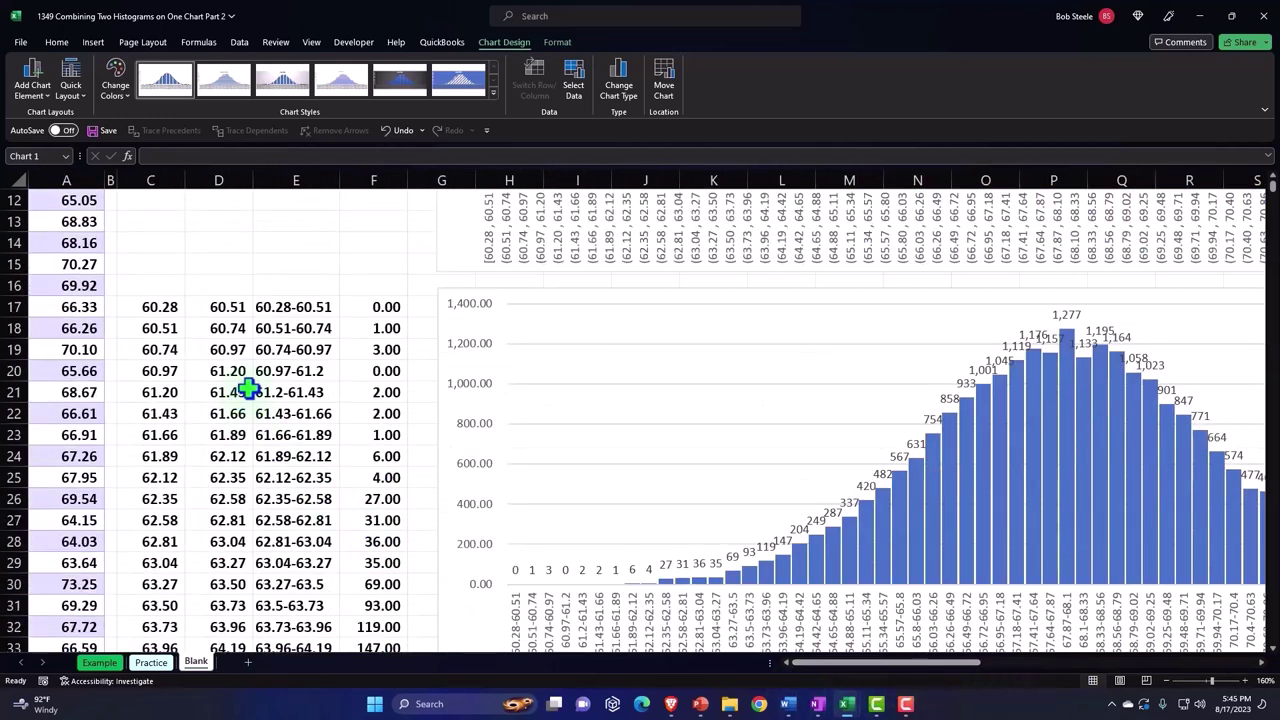
drag(232, 318, 161, 312)
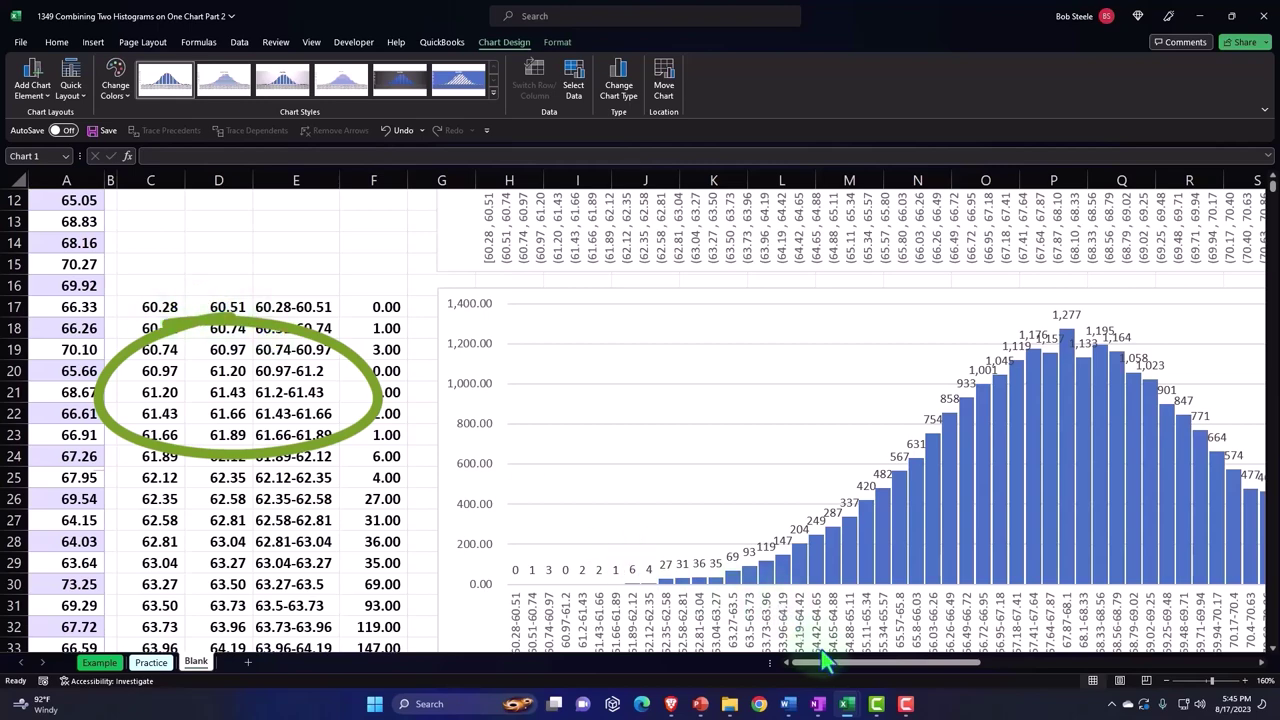
drag(834, 663, 1047, 668)
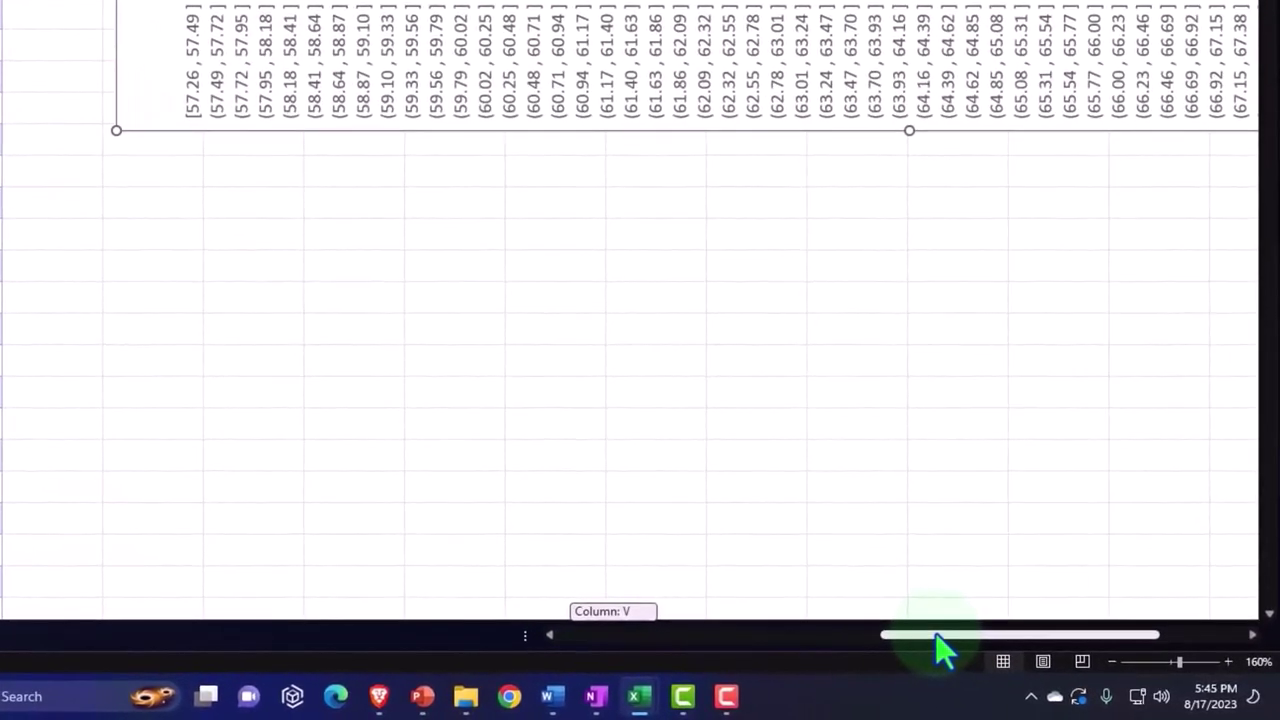
drag(943, 651, 930, 651)
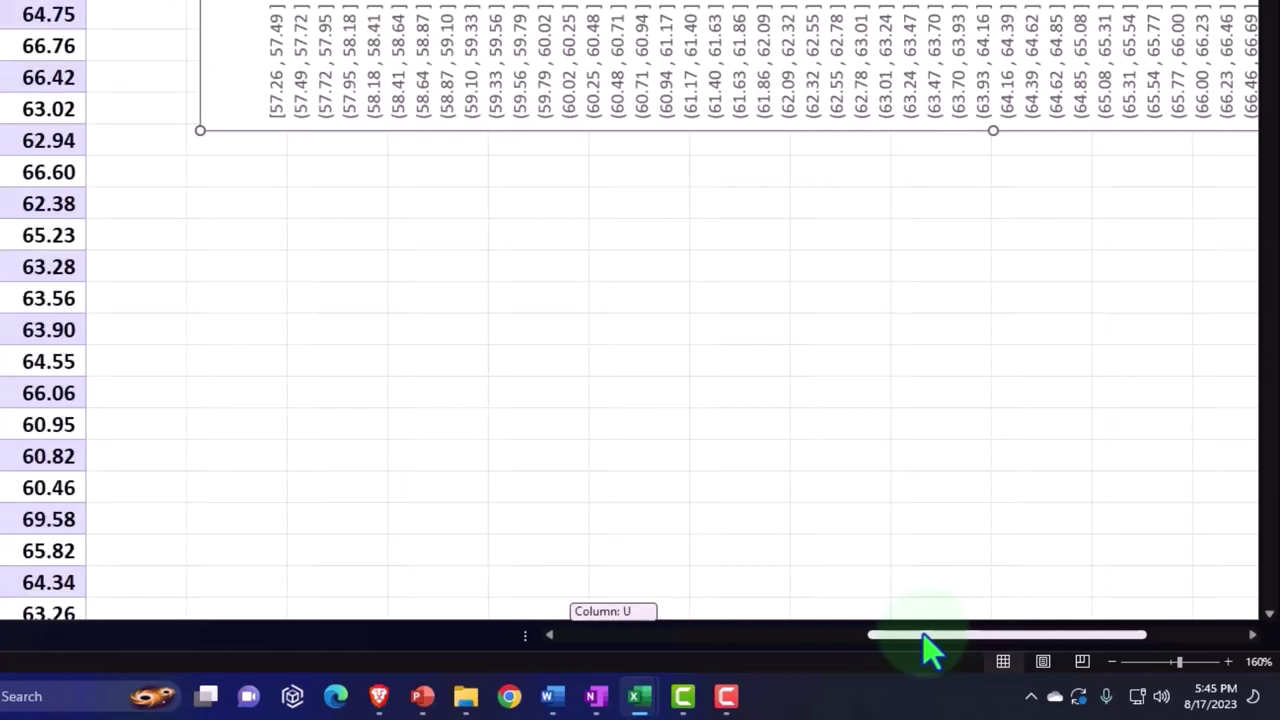
scroll(417, 454, up, 4)
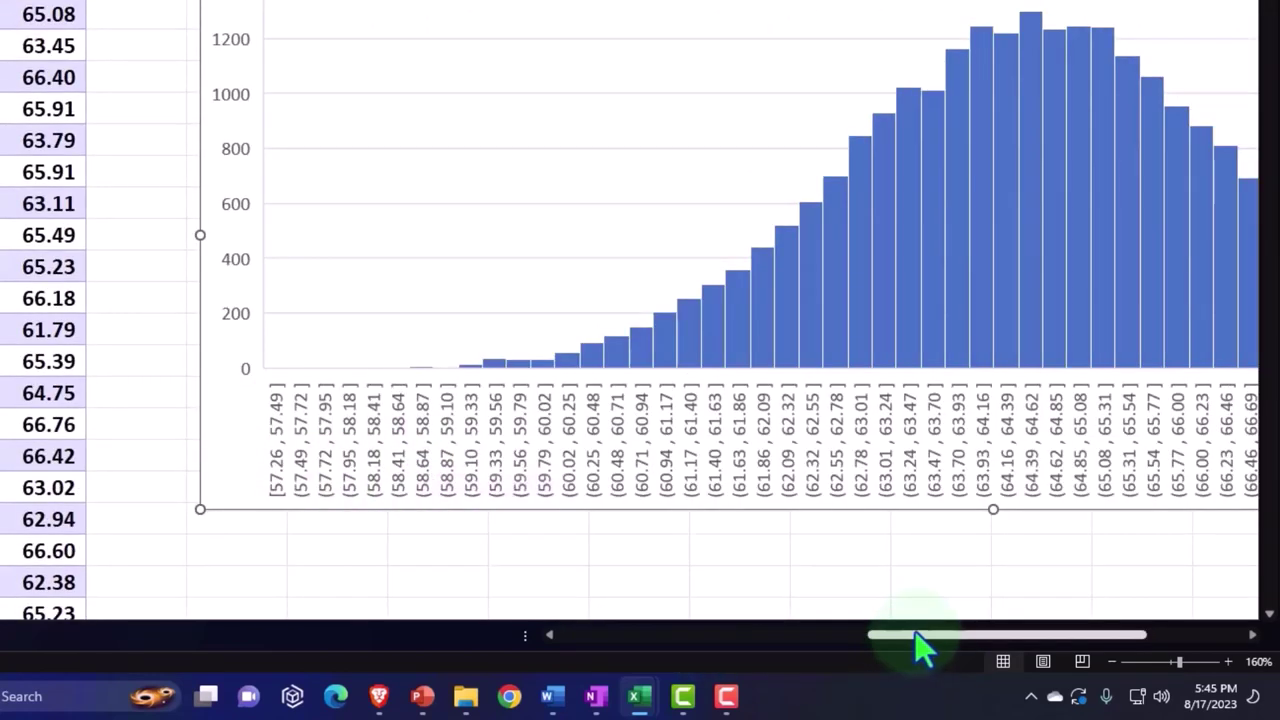
drag(920, 655, 605, 660)
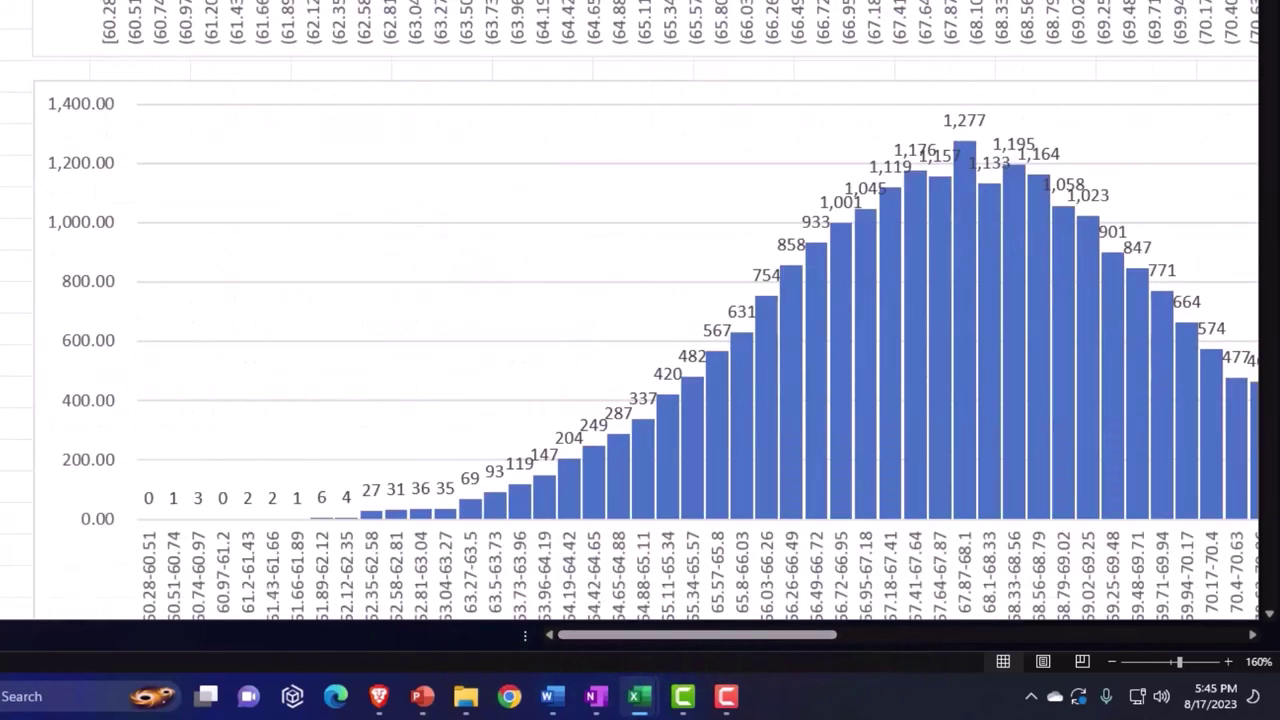
key(shift+Down)
key(shift+Down)
key(shift+Down)
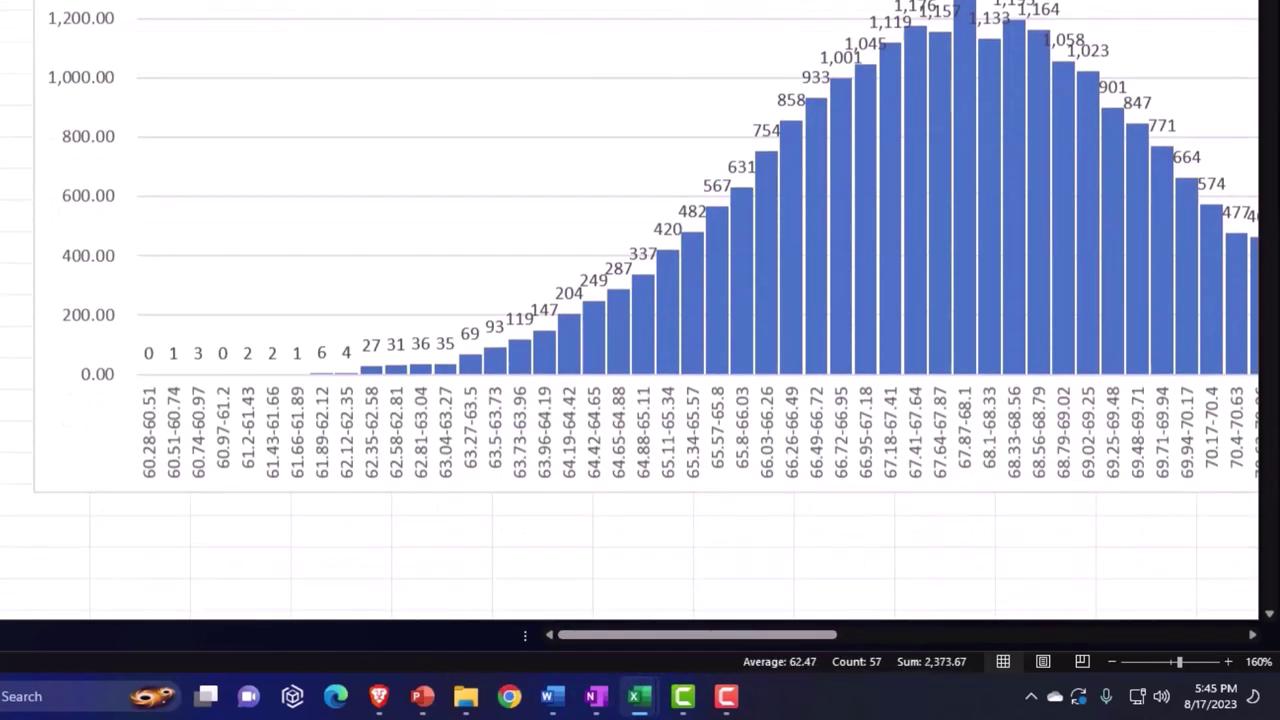
key(shift+Down)
key(shift+Down)
key(shift+Down)
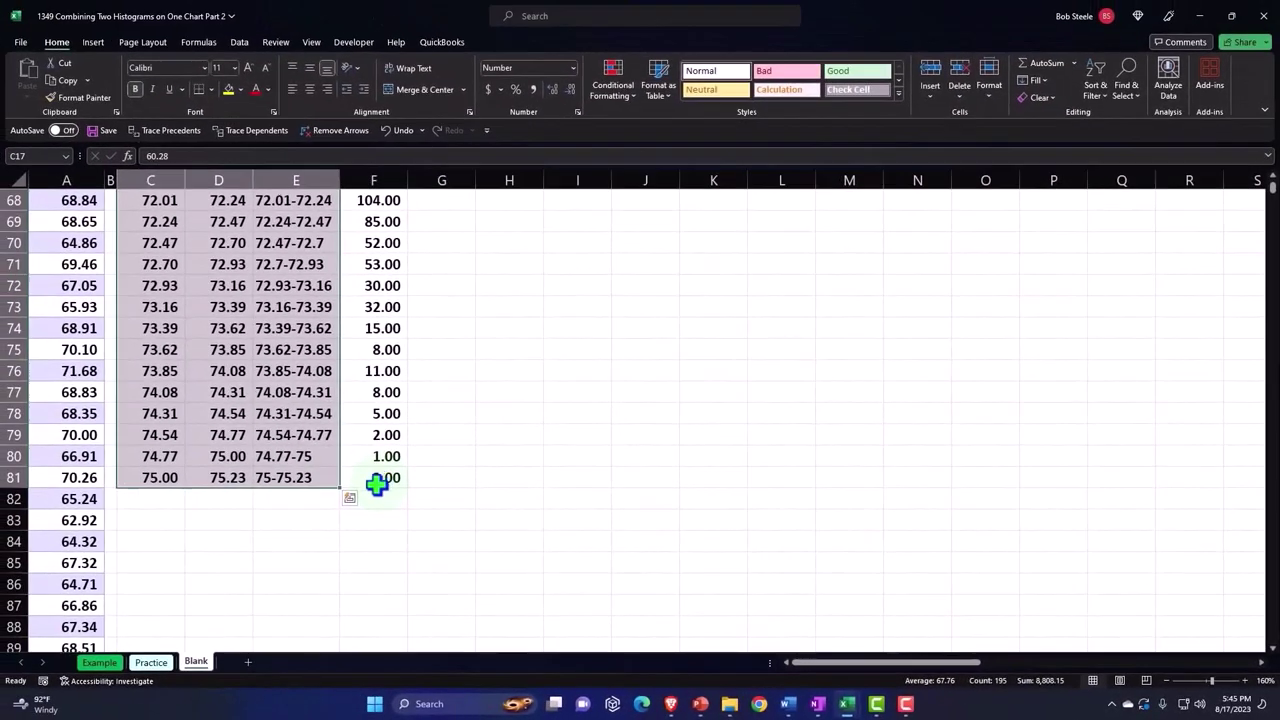
Step: Copy the selected bin columns C17:E81
scroll(376, 484, up, 4)
scroll(376, 484, up, 5)
scroll(376, 484, up, 5)
scroll(376, 484, up, 4)
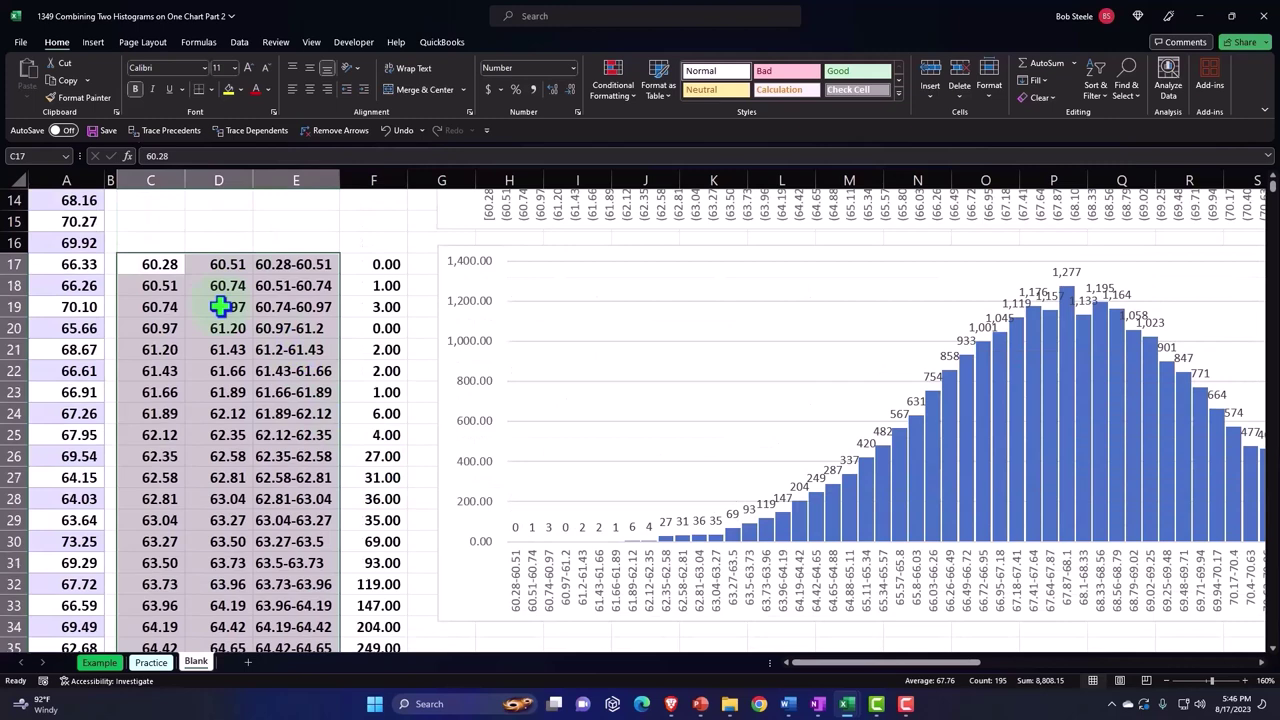
key(ctrl+c)
key(ctrl+q)
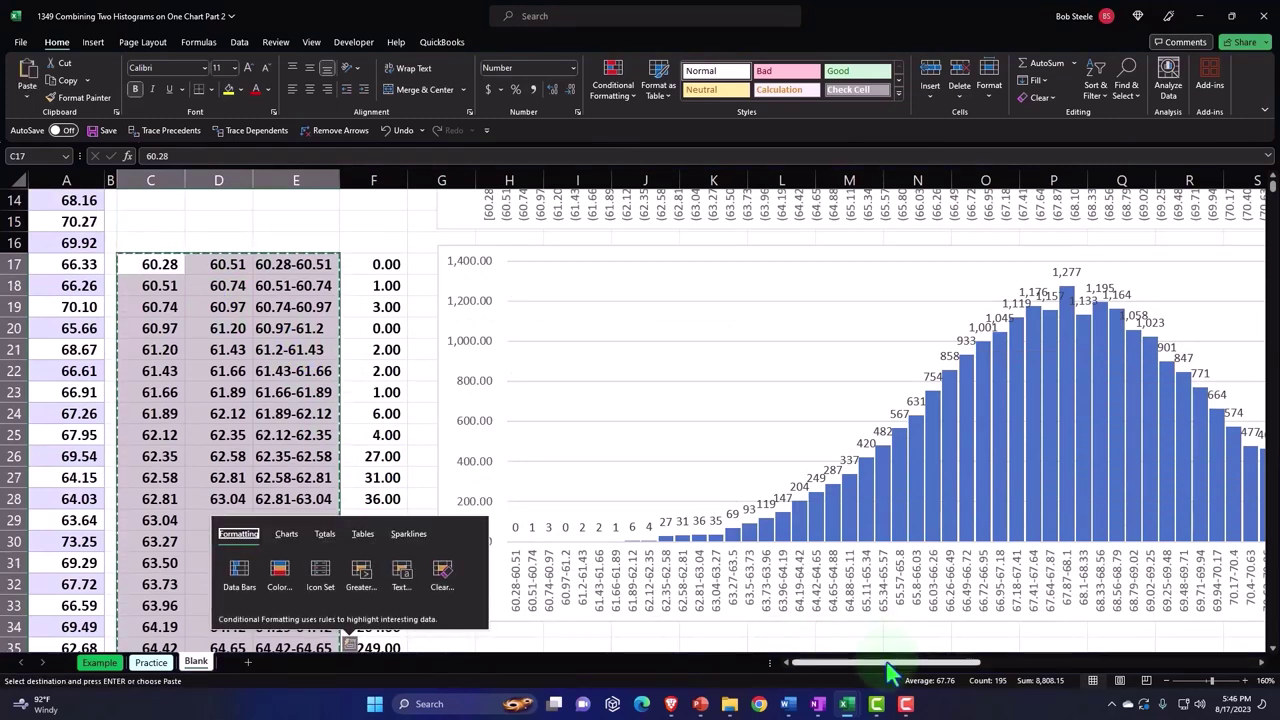
Step: Shrink the Women histogram's height to free the column AC cells below it
scroll(890, 675, right, 5)
scroll(890, 675, left, 4)
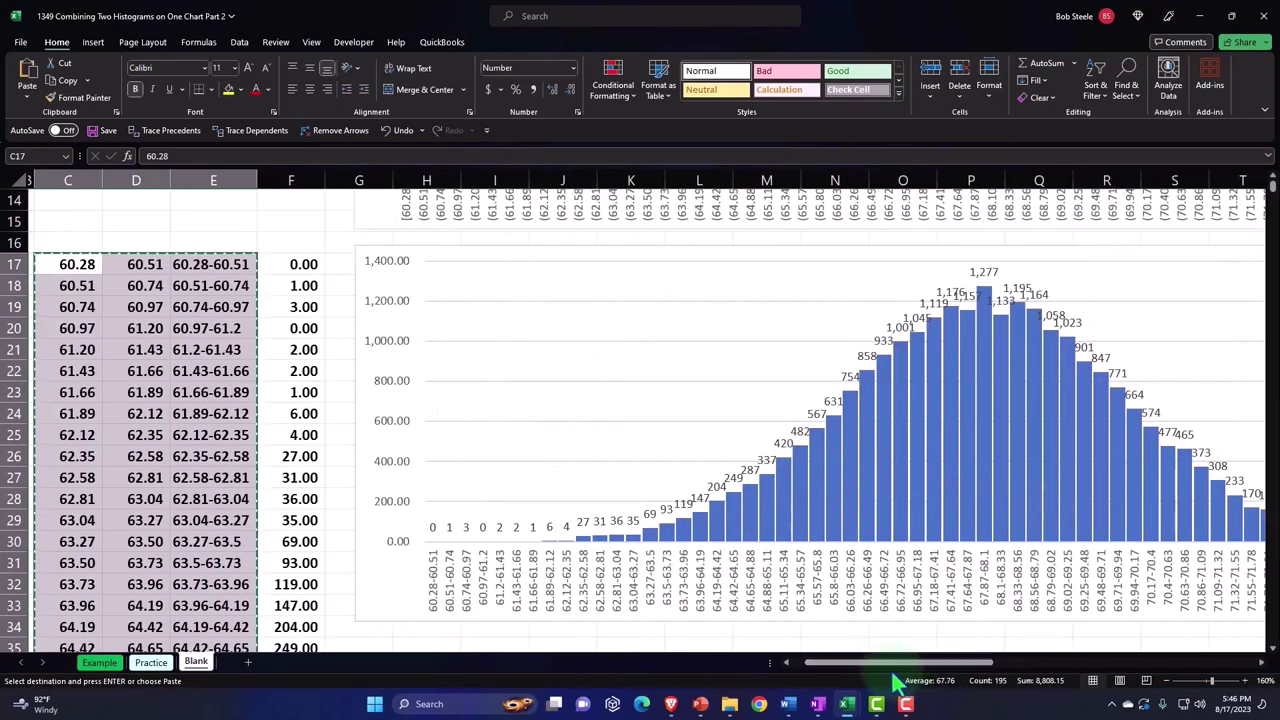
drag(829, 663, 818, 664)
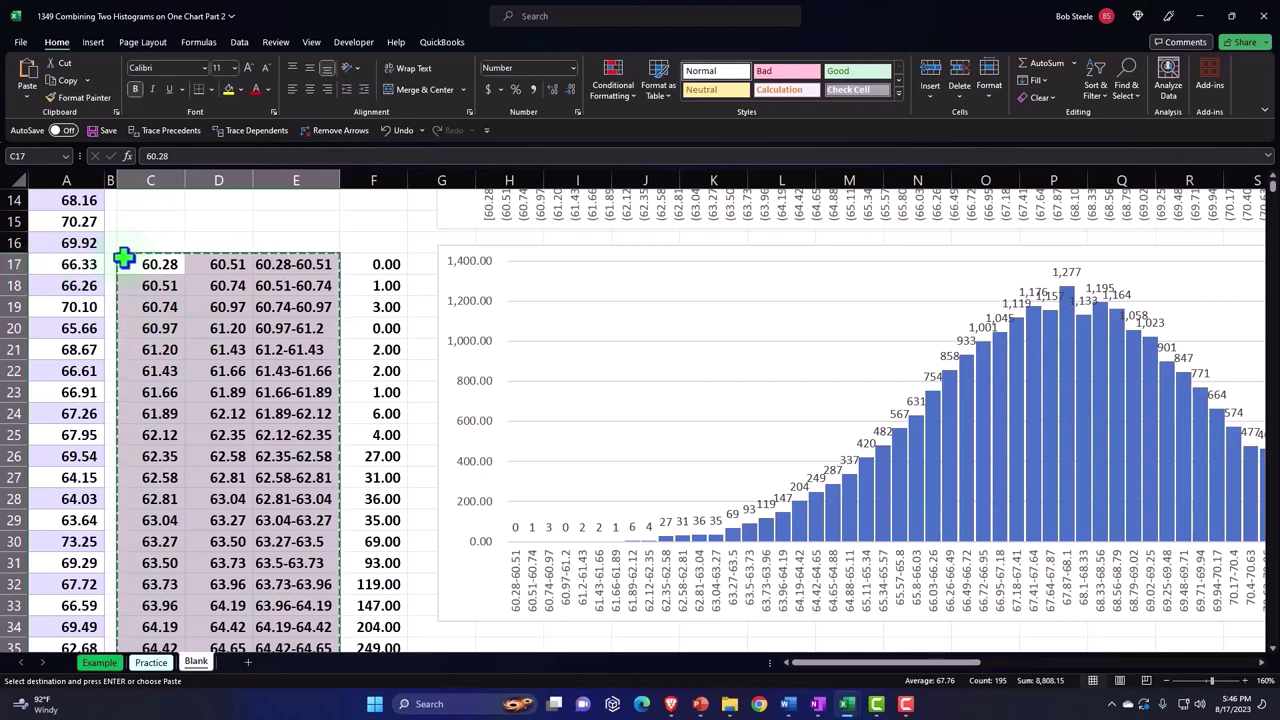
mouse_move(814, 662)
mouse_down()
mouse_move(925, 665)
mouse_move(960, 688)
mouse_up()
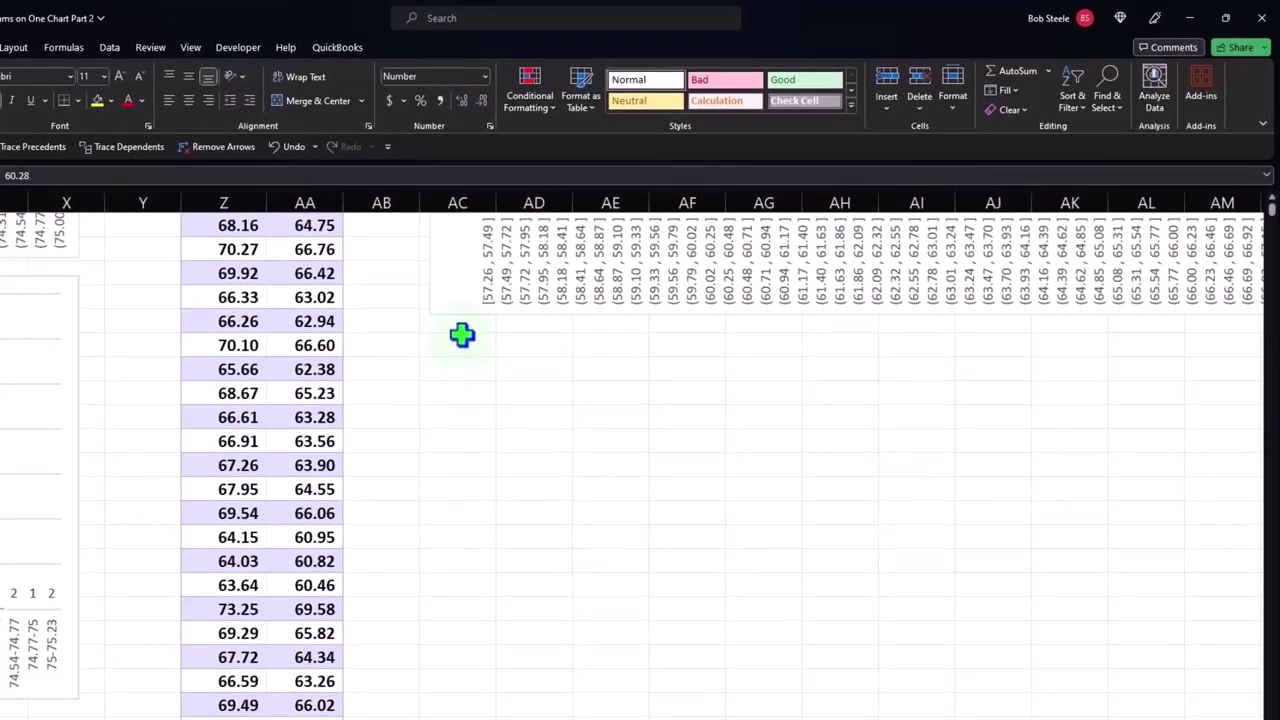
click(460, 323)
click(895, 305)
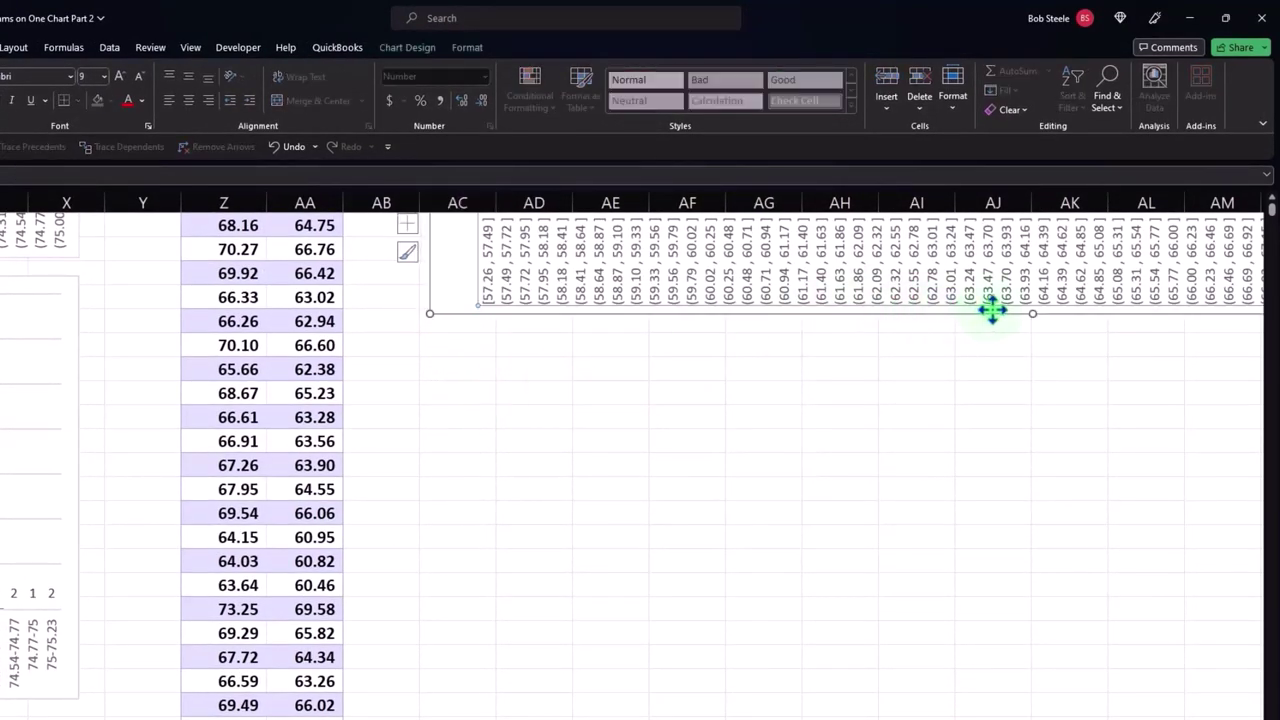
drag(1032, 311, 1030, 245)
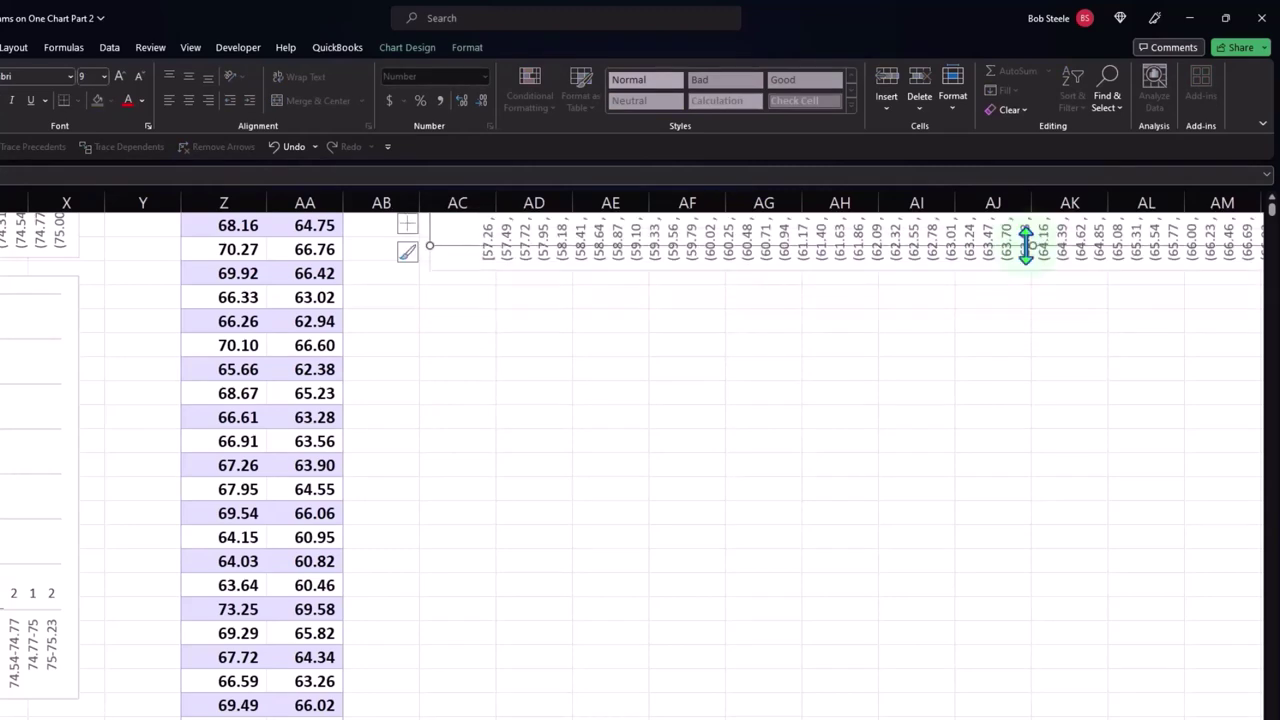
click(472, 300)
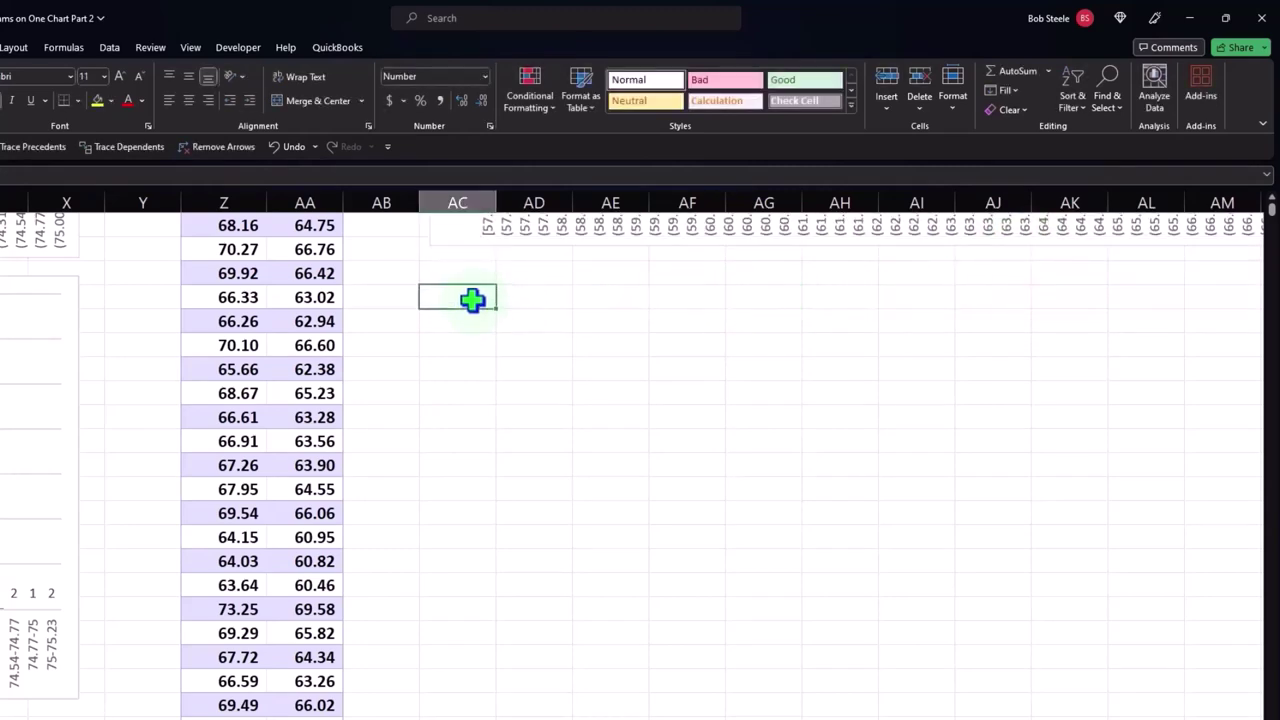
right_click(472, 300)
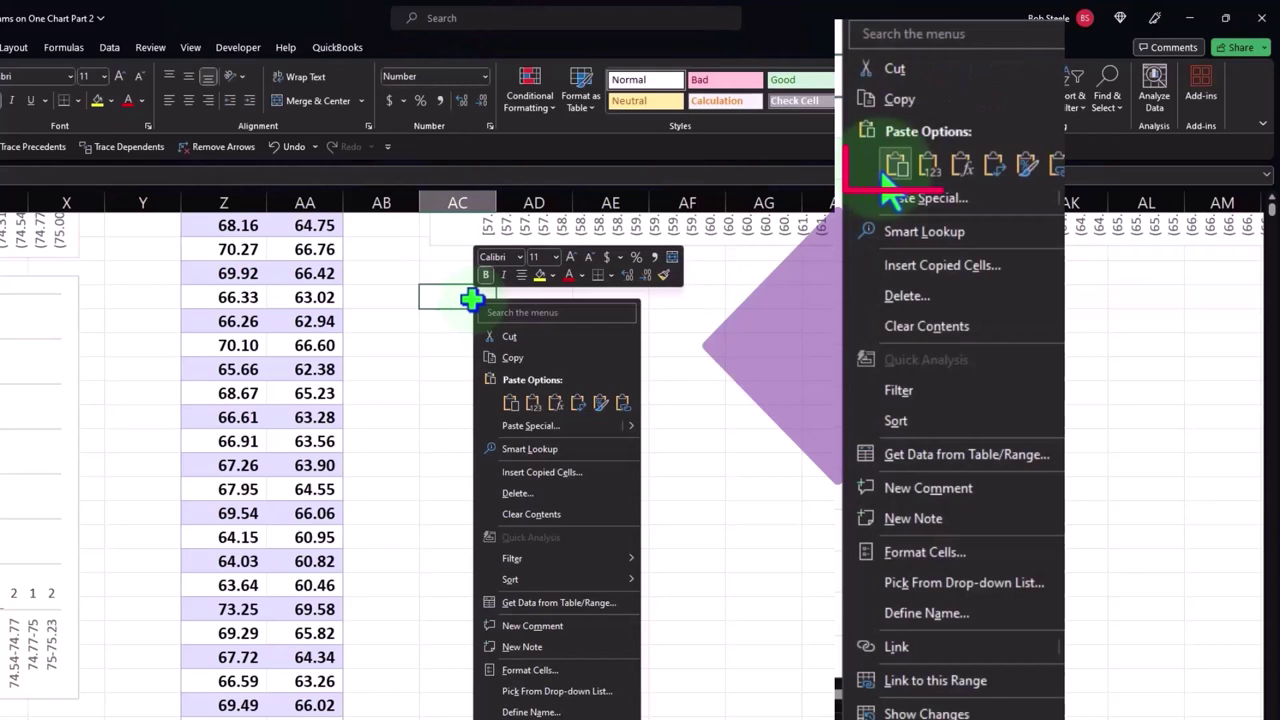
click(511, 399)
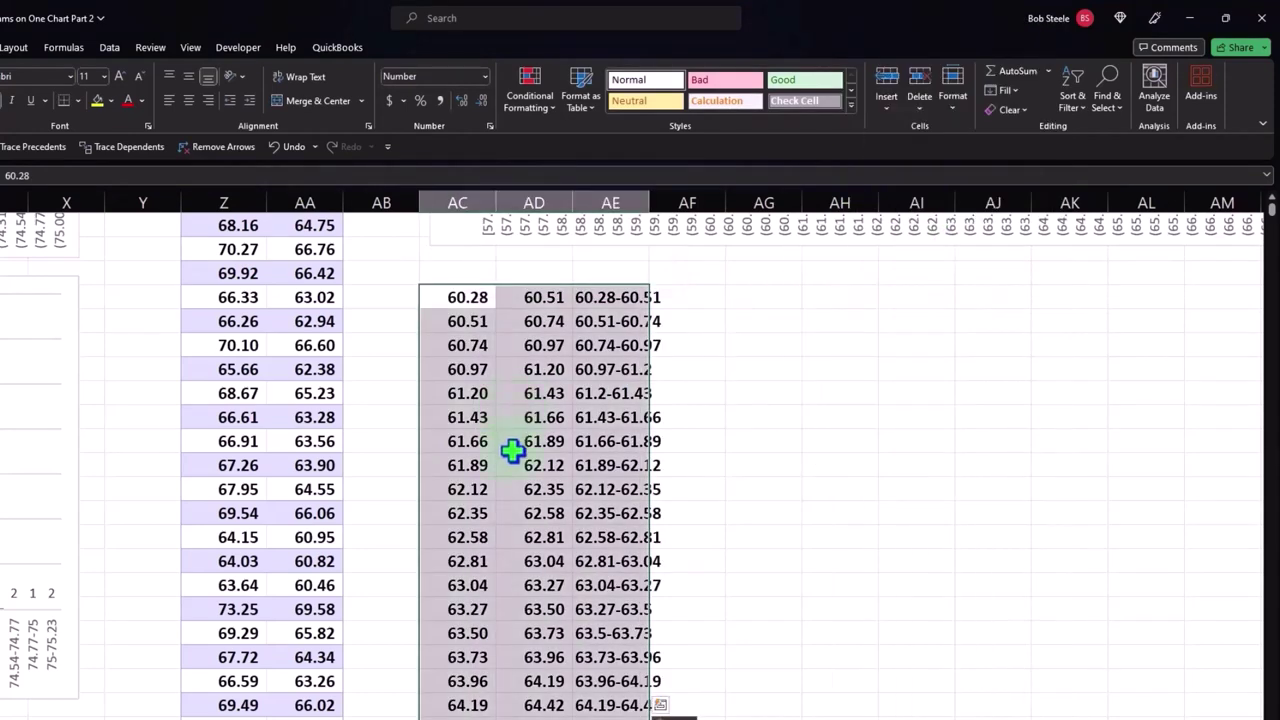
double_click(457, 321)
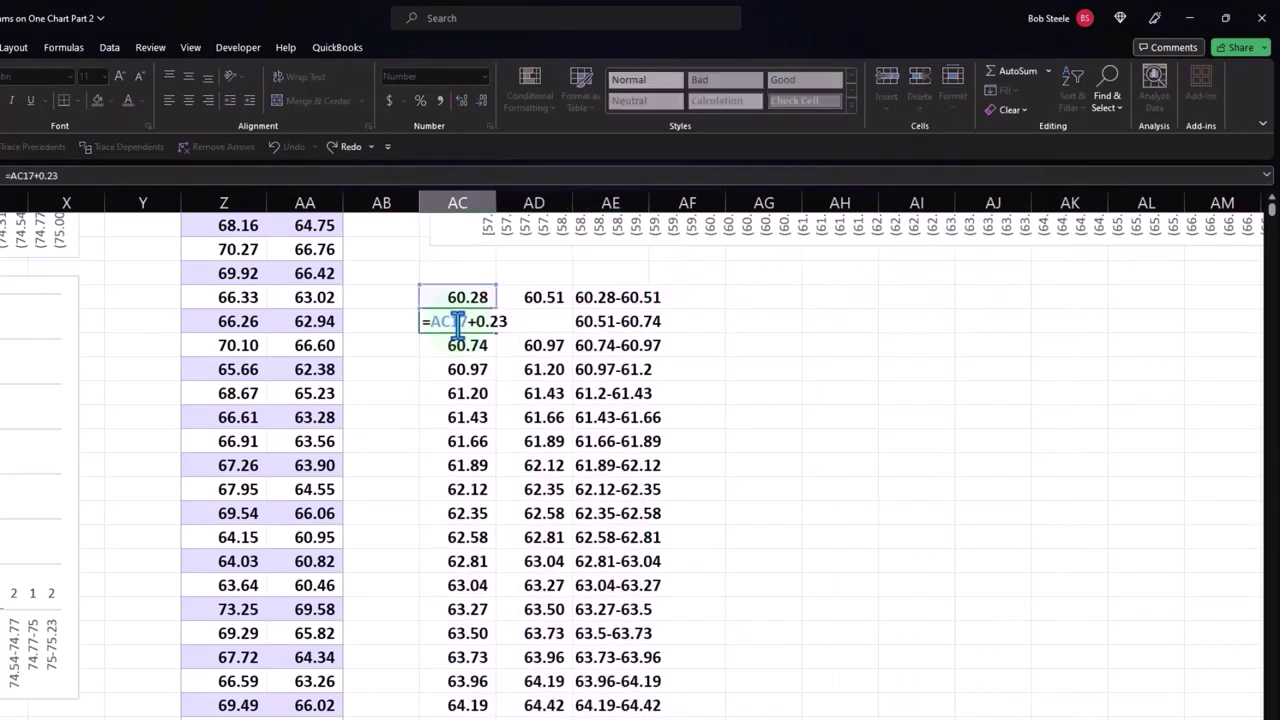
key(Return)
click(543, 371)
double_click(543, 371)
key(Return)
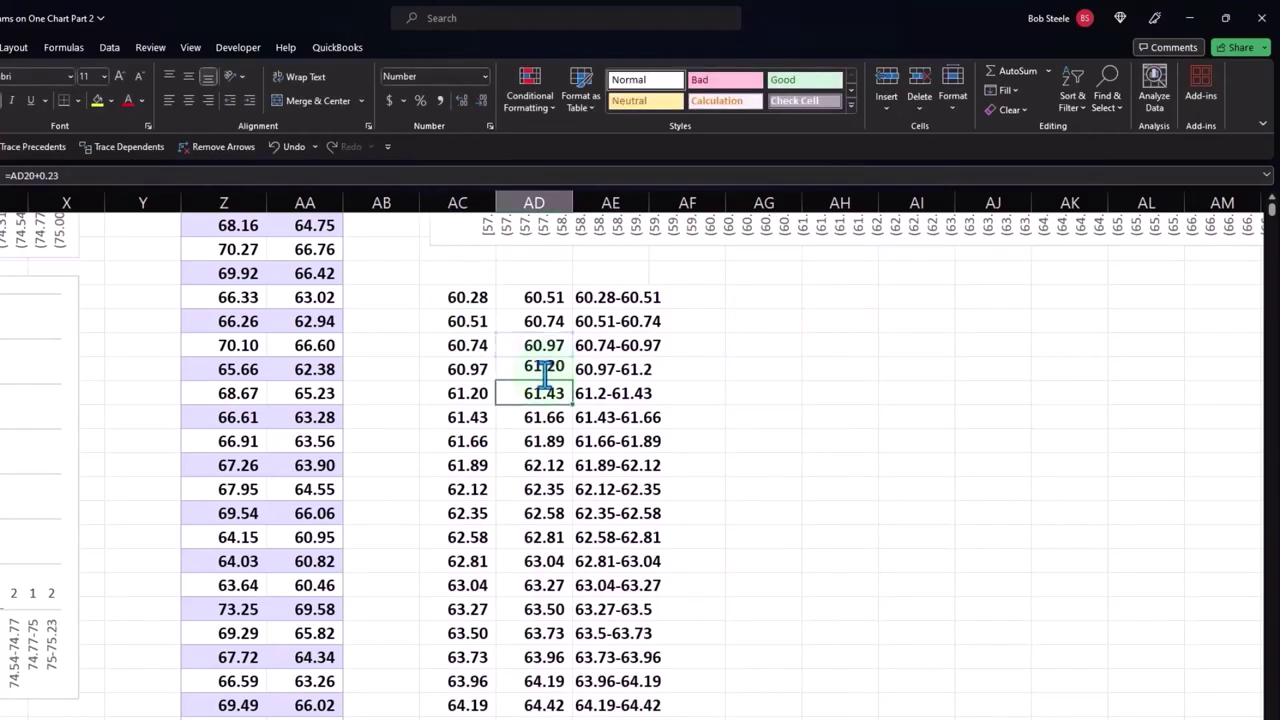
double_click(597, 297)
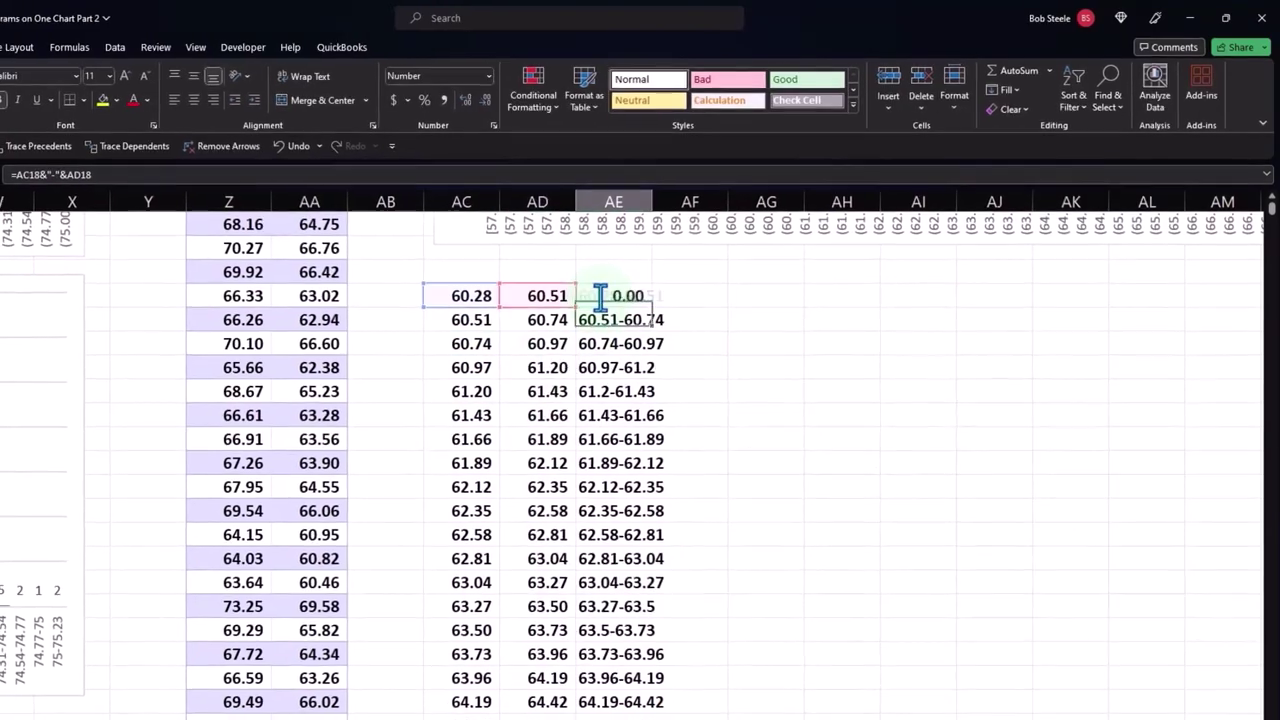
click(686, 505)
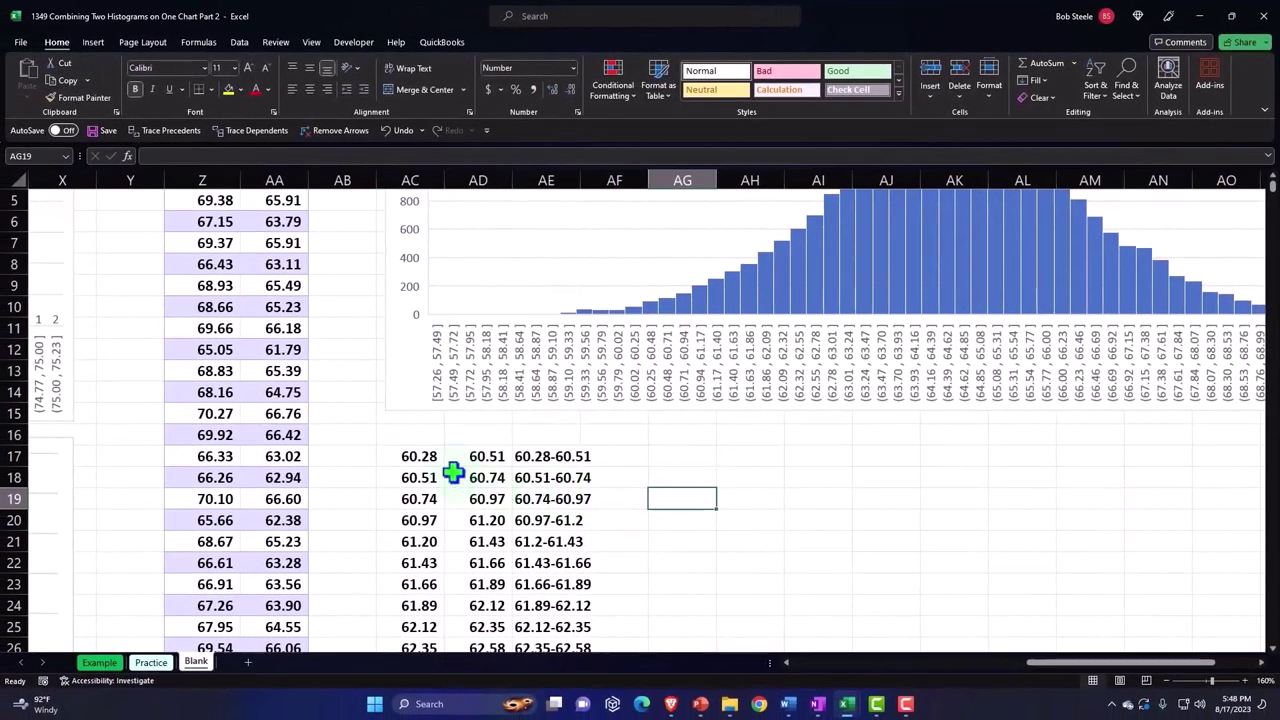
click(428, 457)
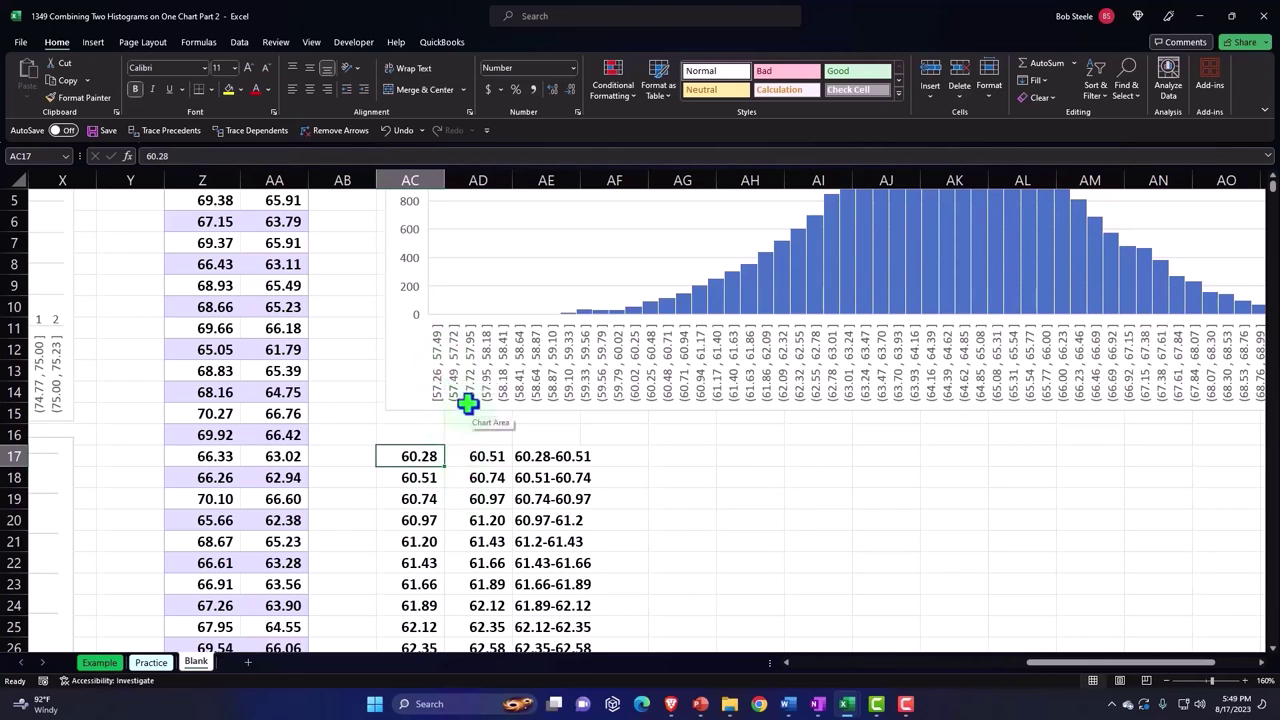
Step: Select the pasted bin table AC17:AE81, from 60.28 through the 75.00–75.23 bin
scroll(468, 403, down, 7)
scroll(468, 403, down, 4)
scroll(468, 403, down, 3)
scroll(468, 403, down, 4)
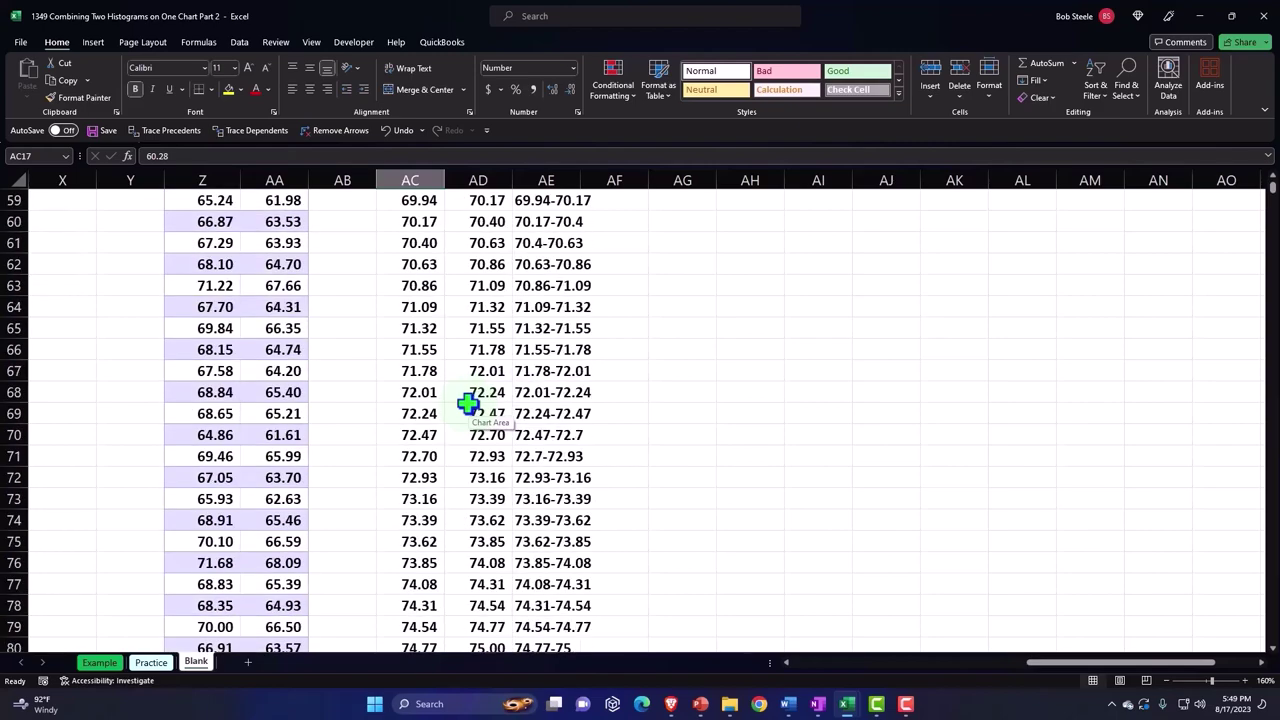
scroll(468, 403, down, 5)
scroll(468, 403, up, 8)
scroll(468, 403, up, 9)
scroll(468, 403, up, 5)
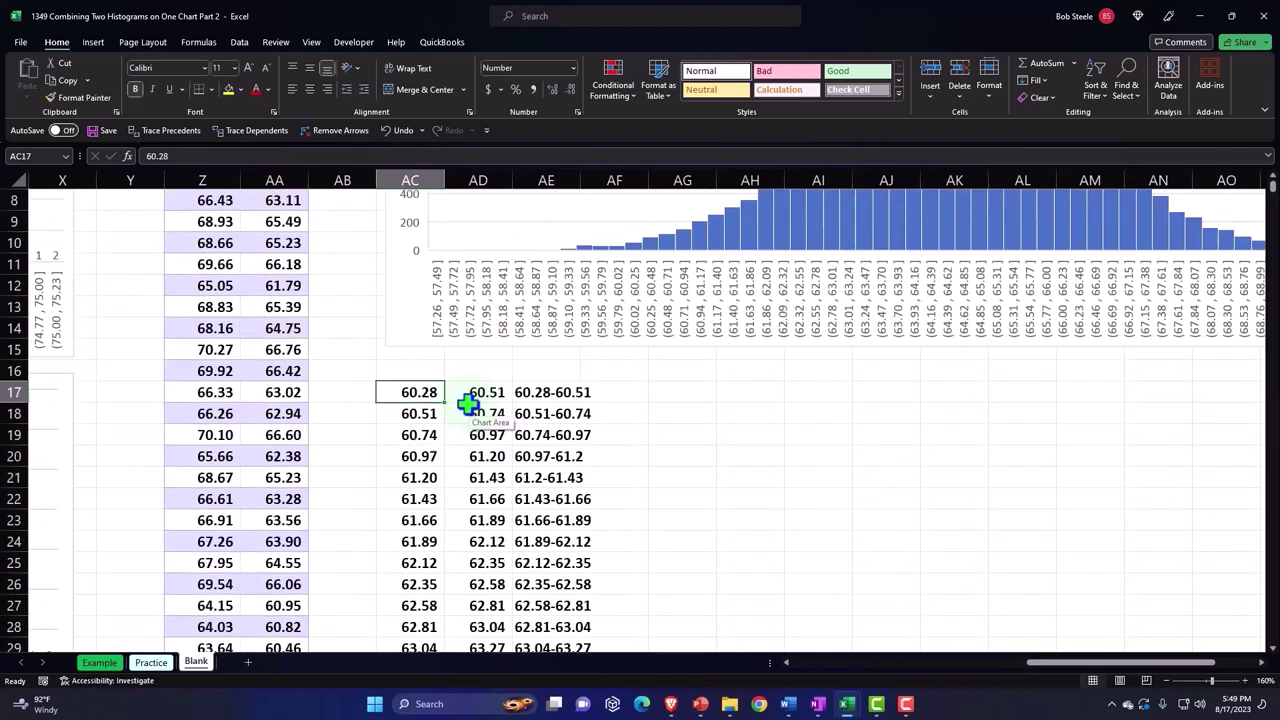
drag(420, 392, 530, 660)
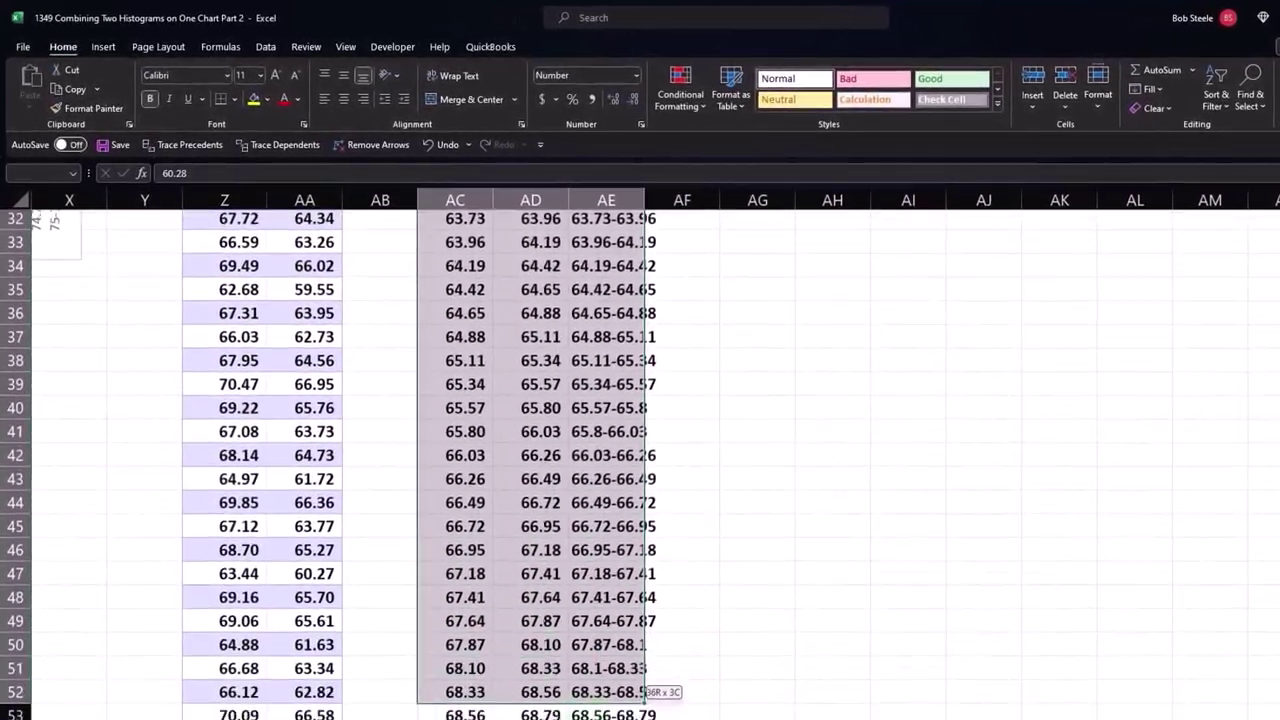
drag(646, 700, 649, 702)
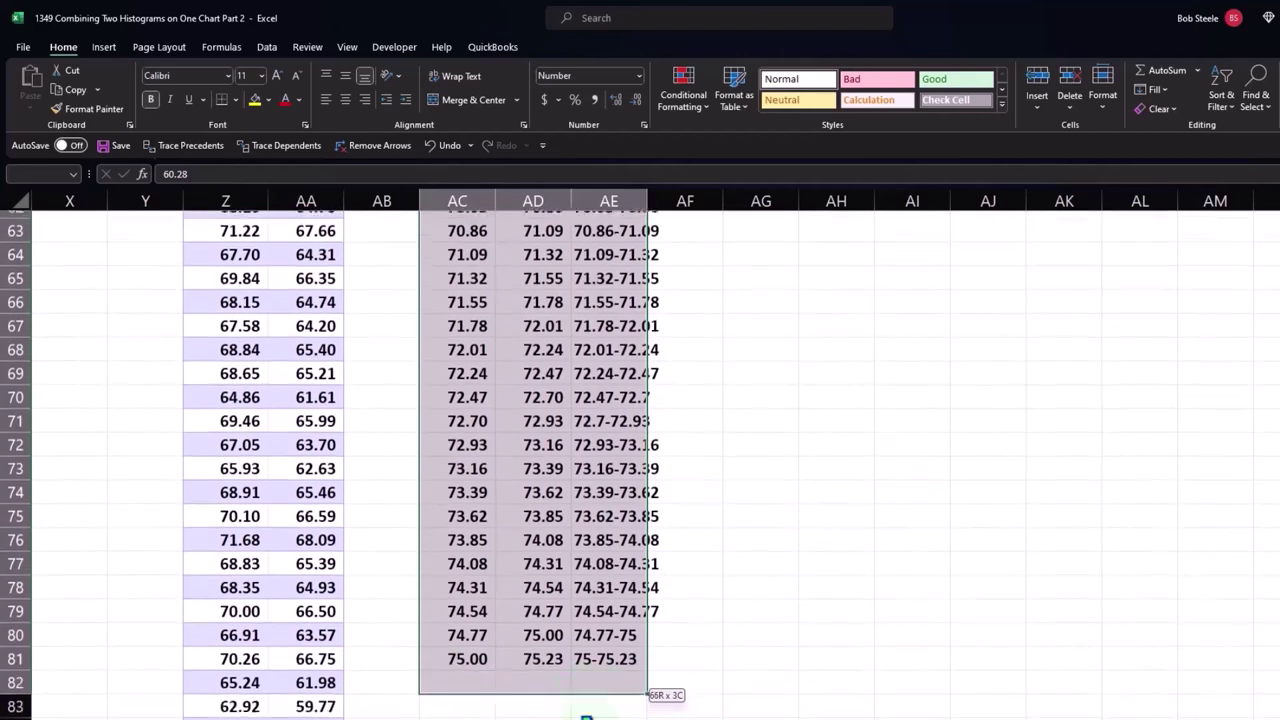
drag(649, 692, 593, 641)
Step: Cut the bin table and paste it so it starts at AC26
scroll(586, 630, up, 8)
scroll(586, 634, up, 6)
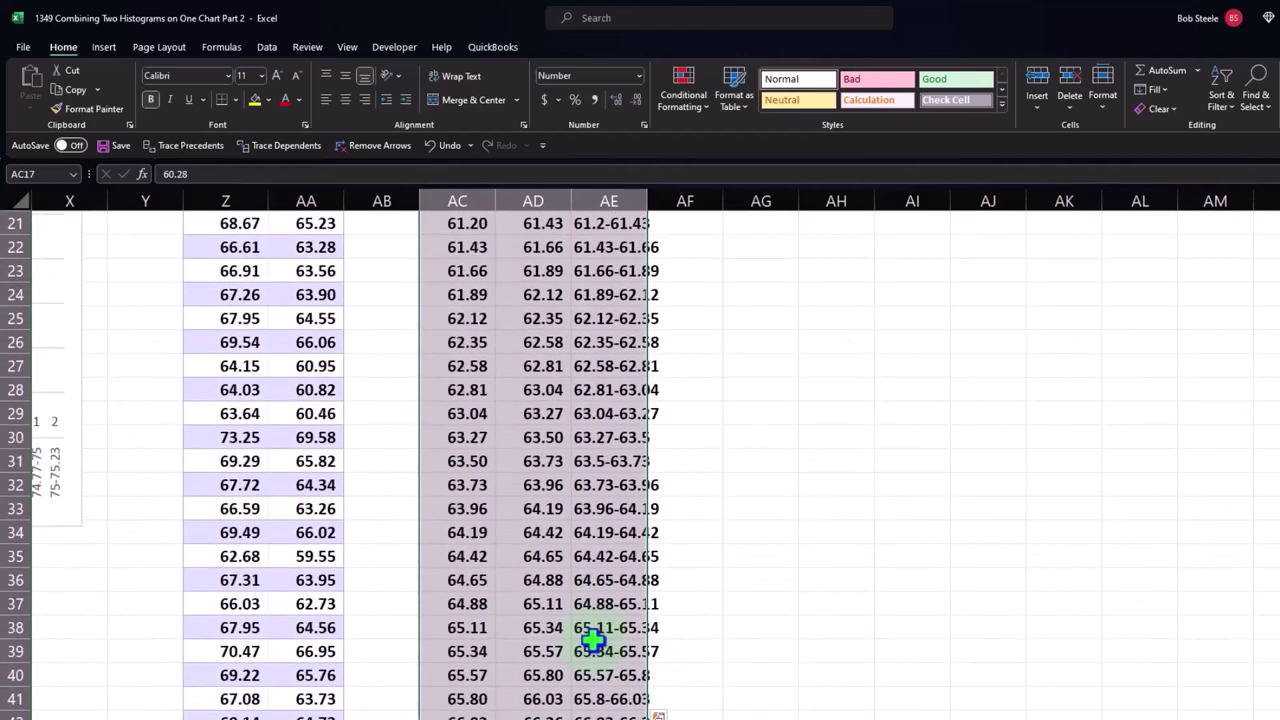
scroll(591, 634, up, 5)
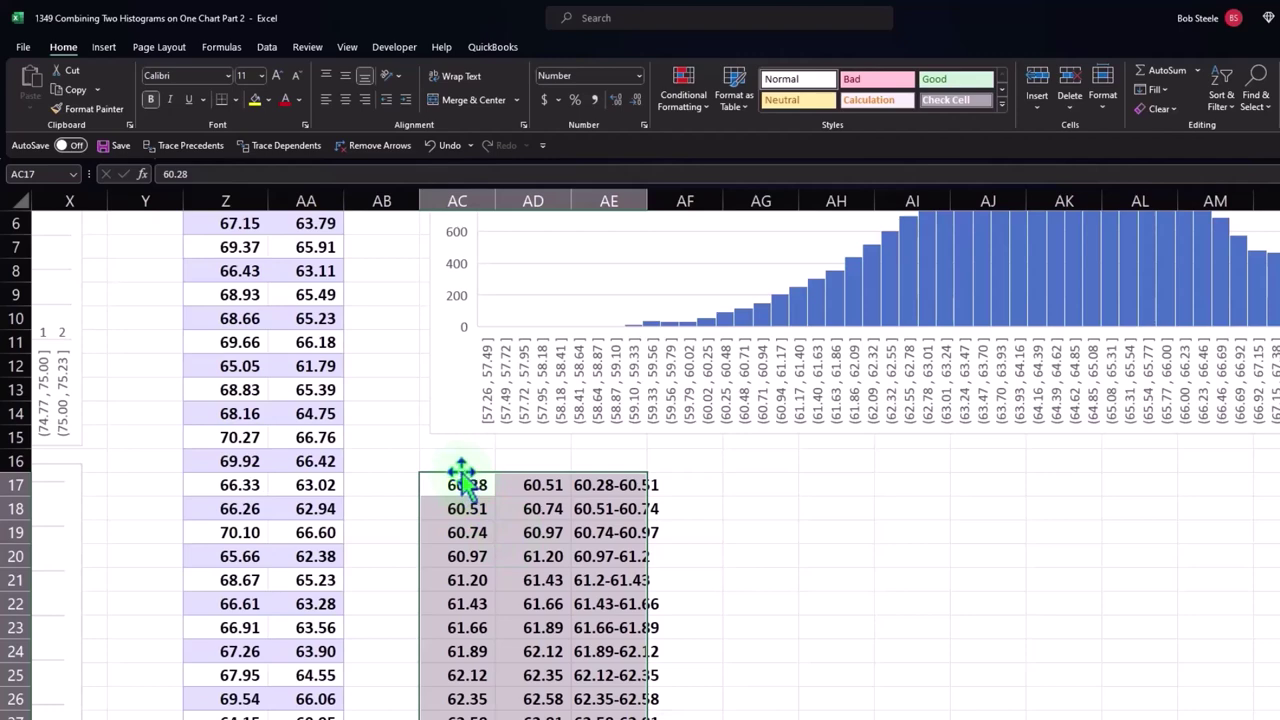
drag(462, 478, 462, 597)
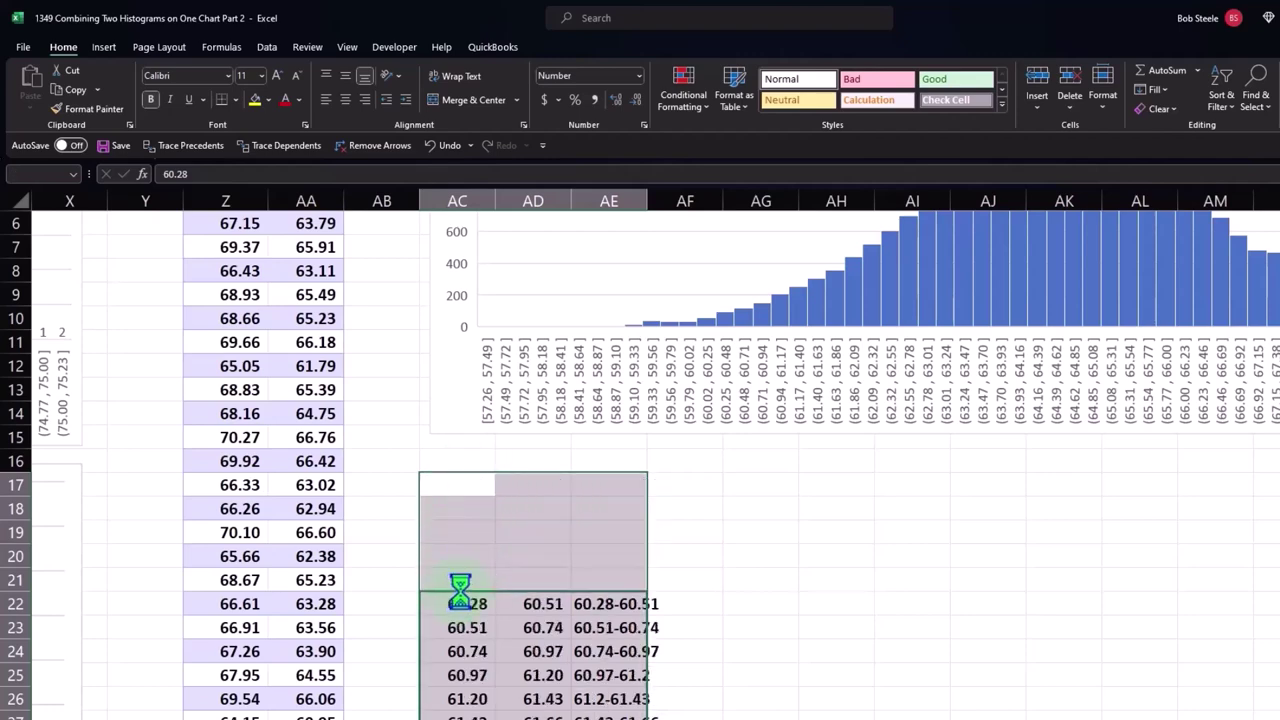
scroll(505, 540, down, 3)
right_click(503, 480)
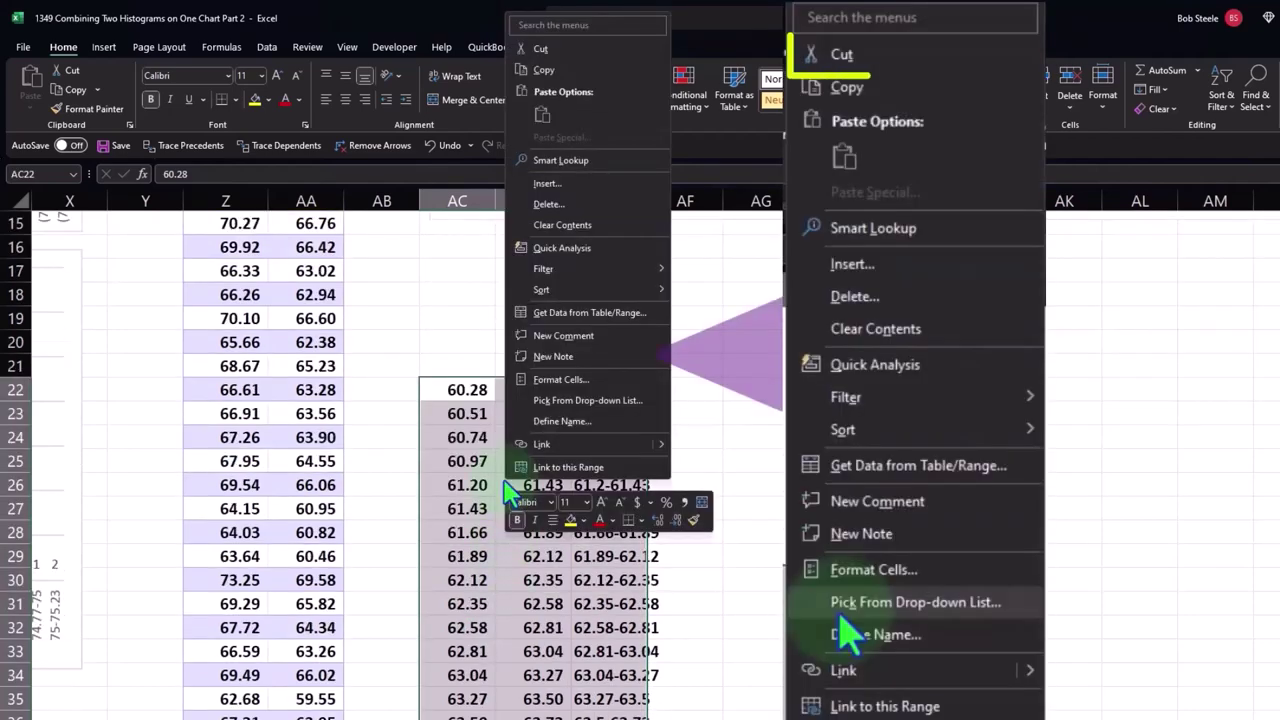
click(537, 50)
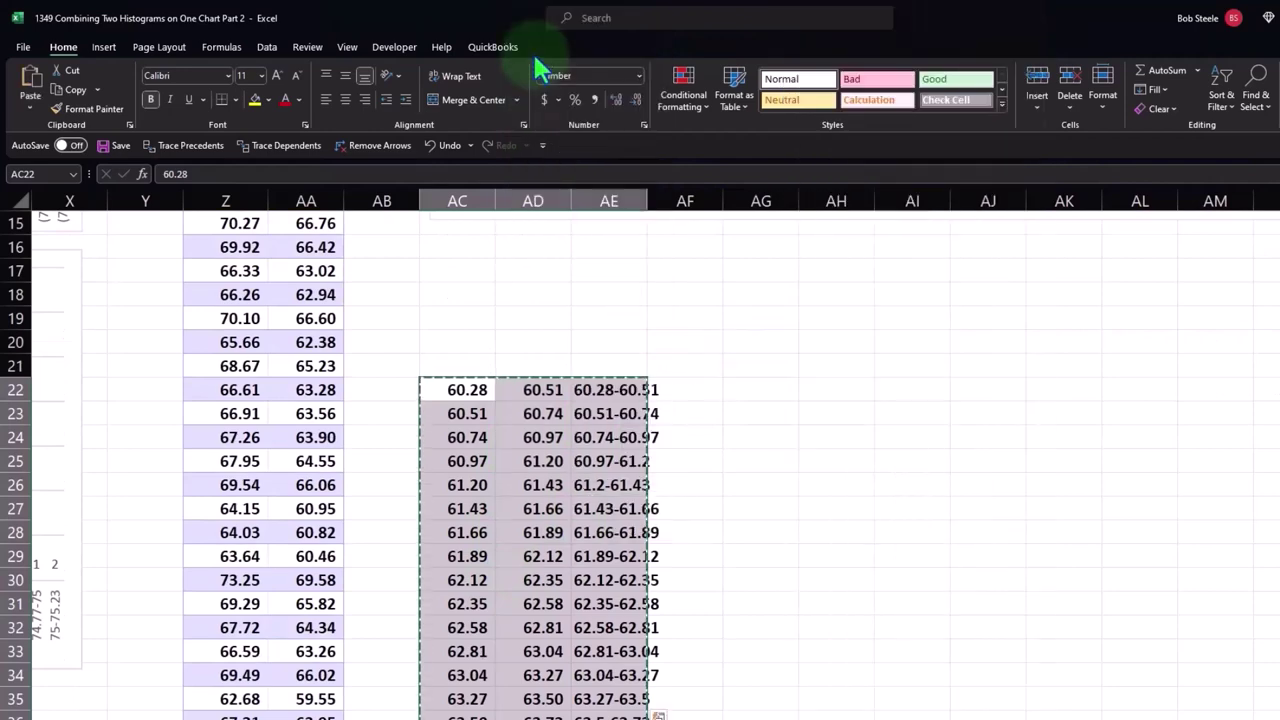
click(466, 483)
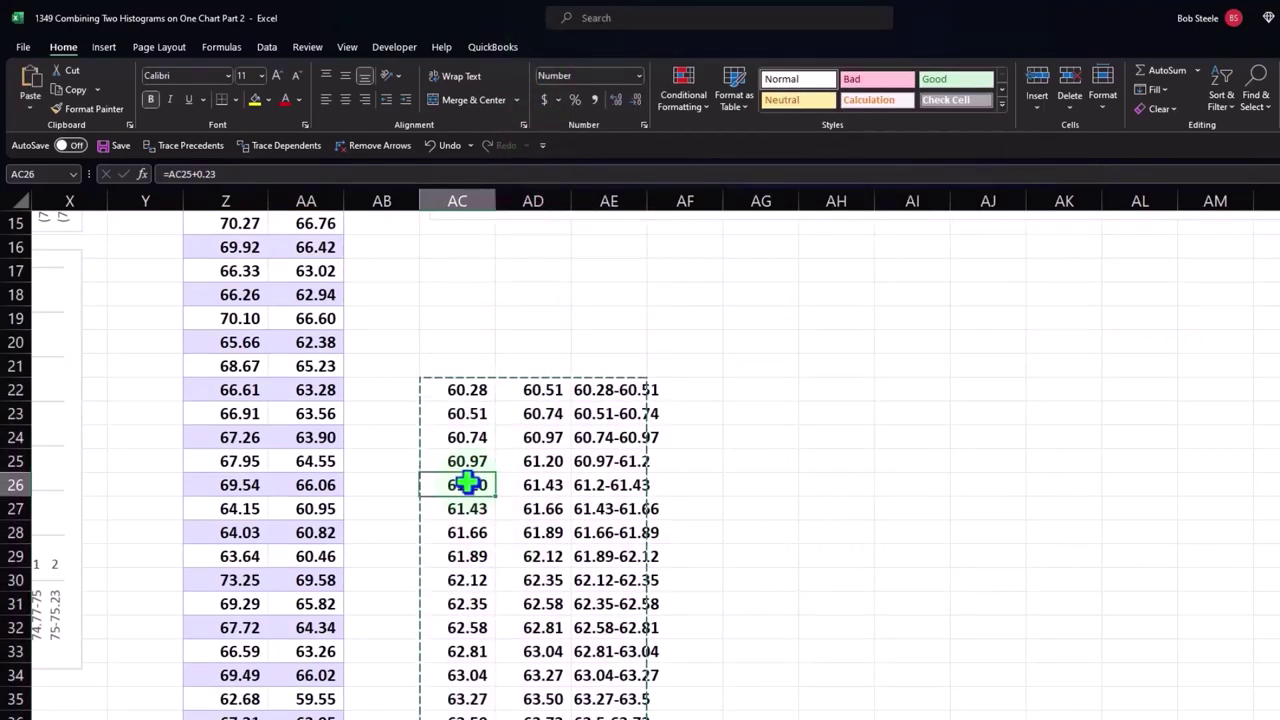
right_click(466, 483)
click(505, 118)
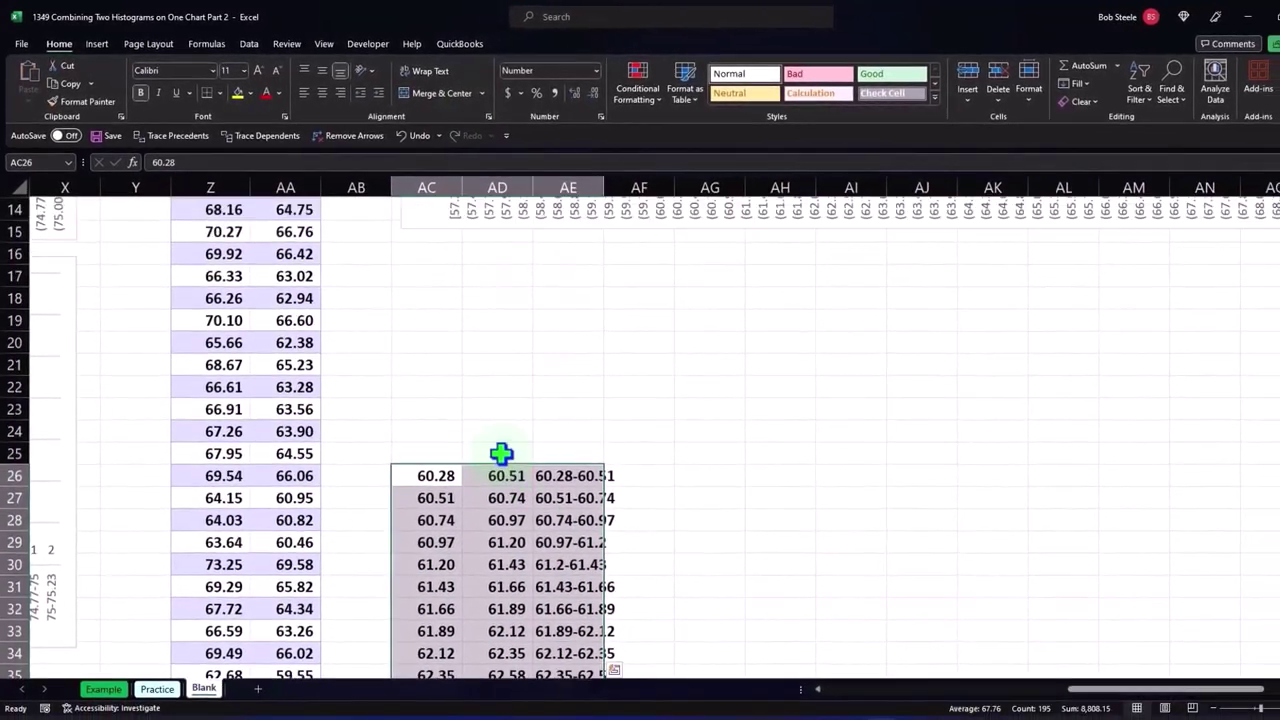
Step: Select the empty block AC19:AE25 above the moved table
scroll(484, 437, up, 2)
scroll(484, 437, down, 3)
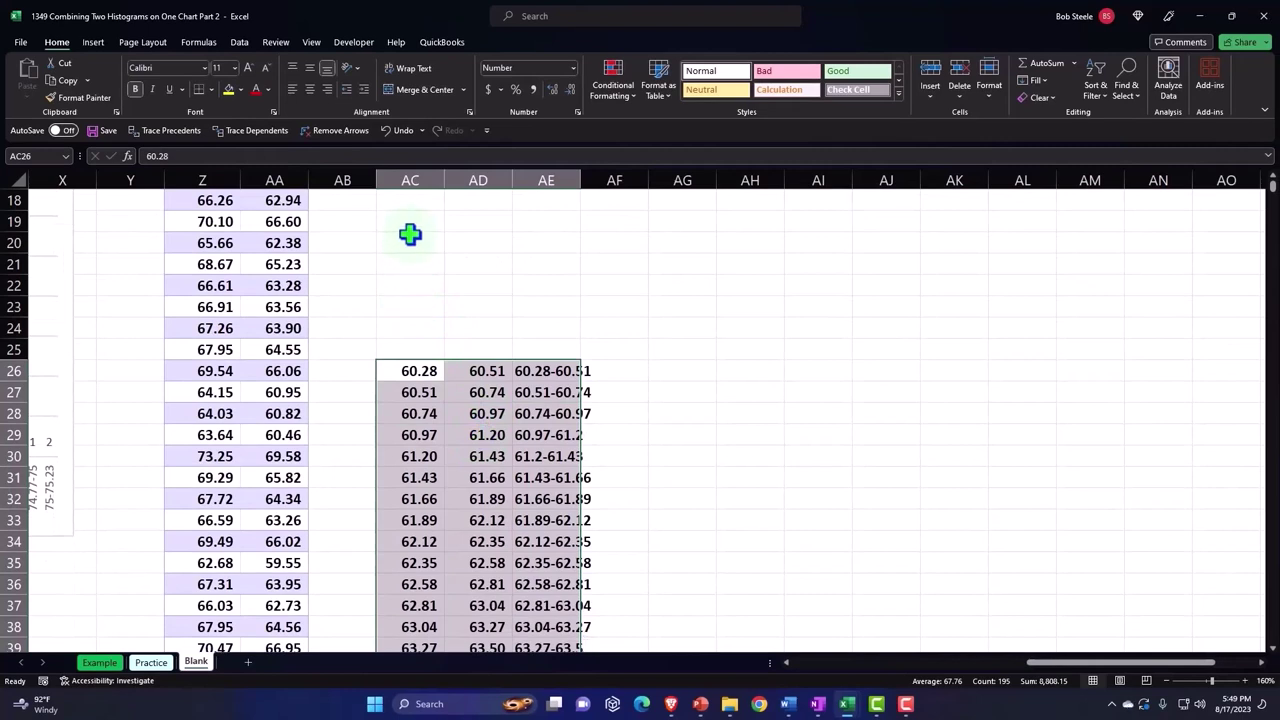
drag(405, 225, 557, 350)
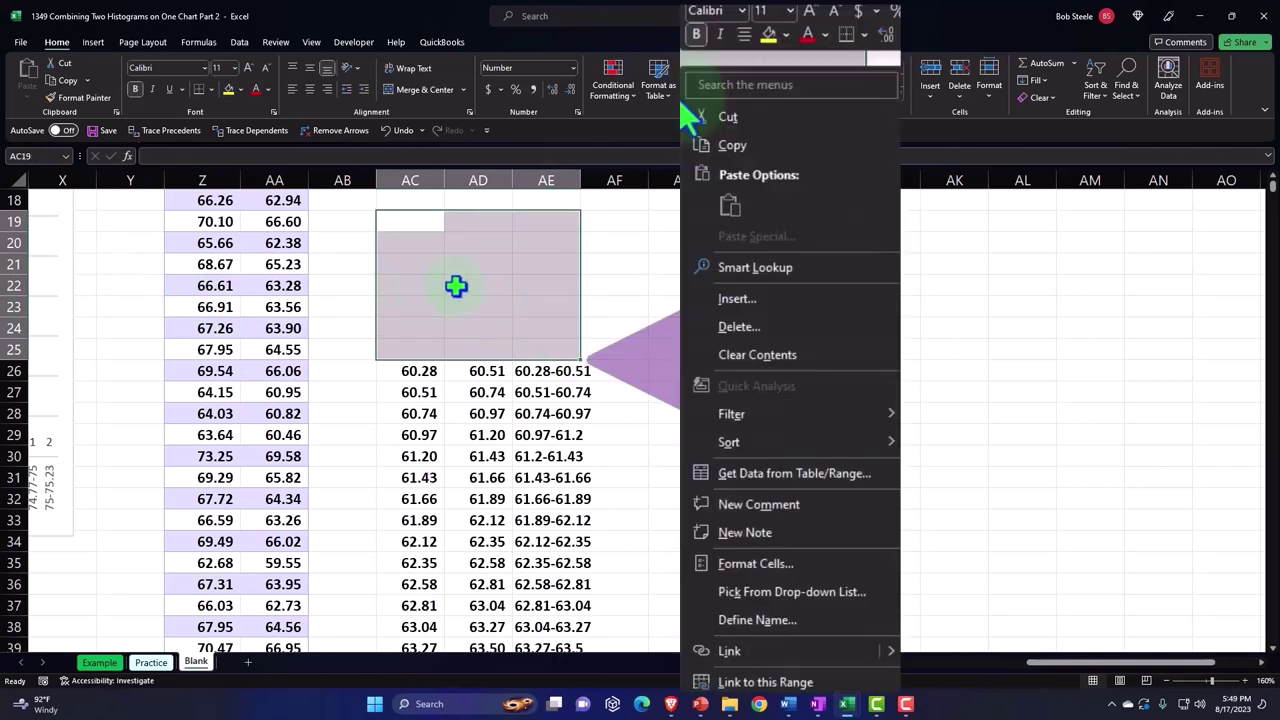
Step: Insert cells at AC19:AE25, shifting the bin table down to start at row 33
right_click(456, 287)
click(494, 420)
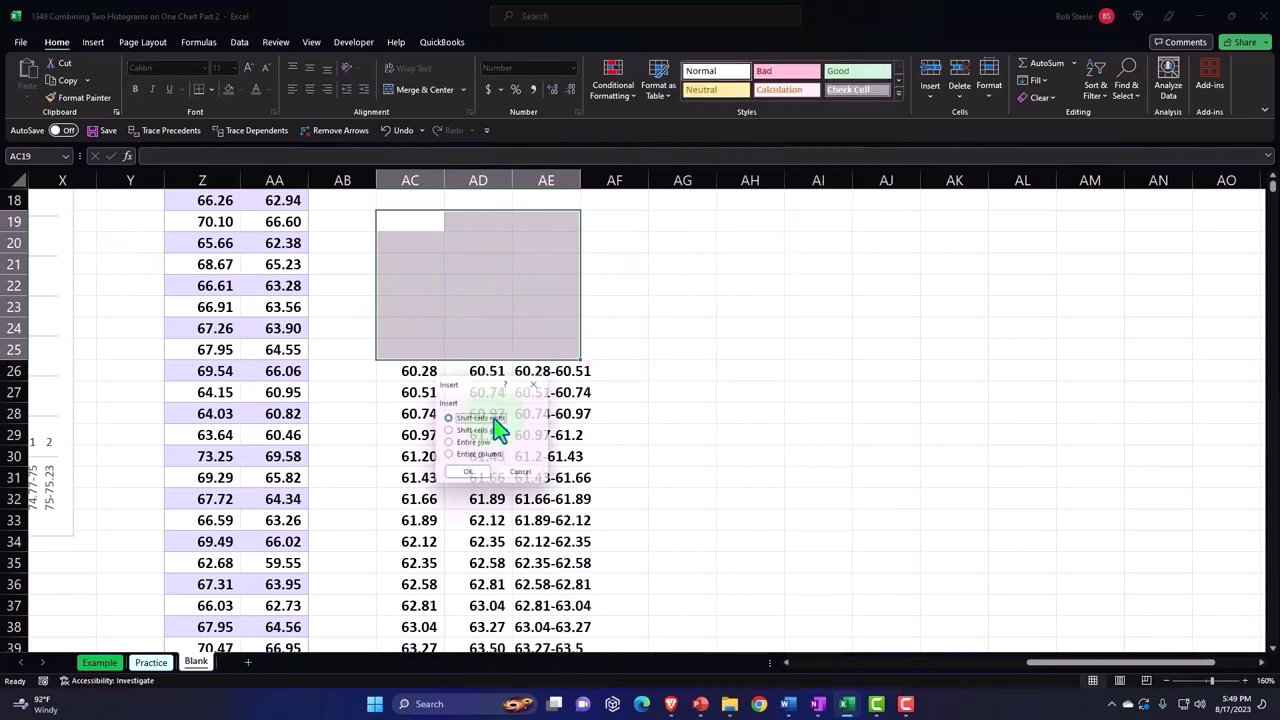
click(482, 433)
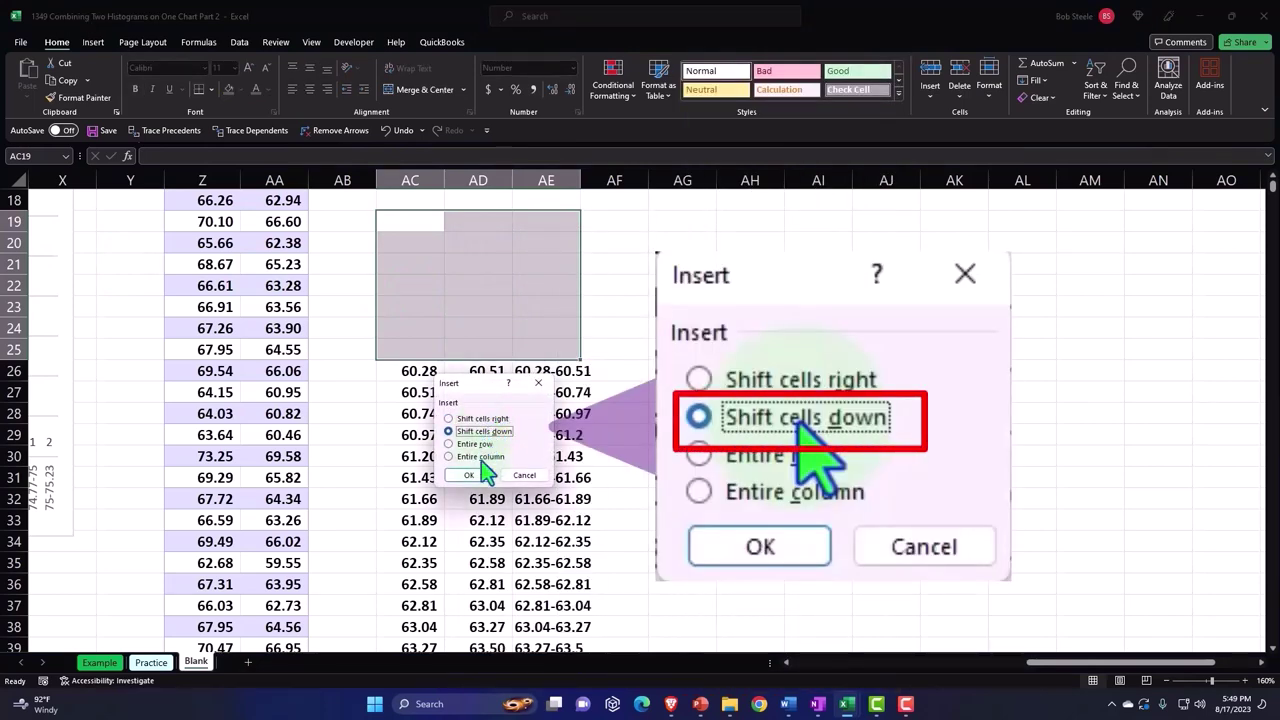
click(476, 475)
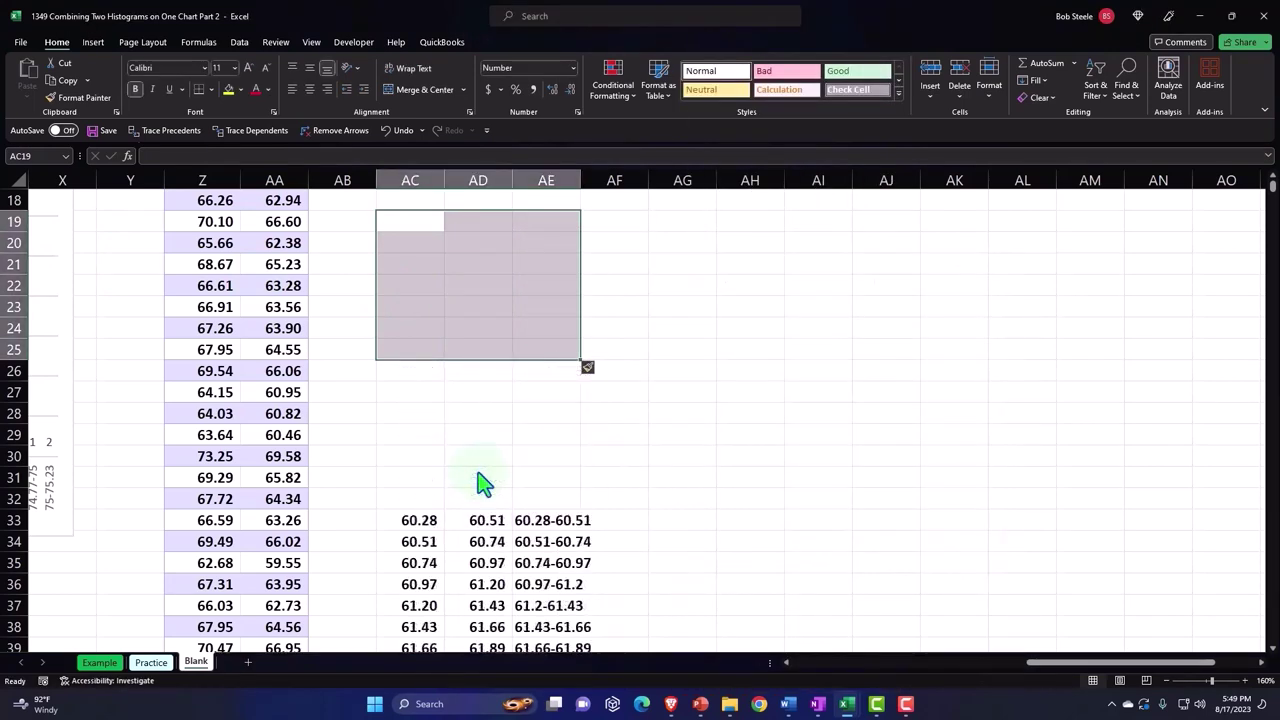
click(489, 478)
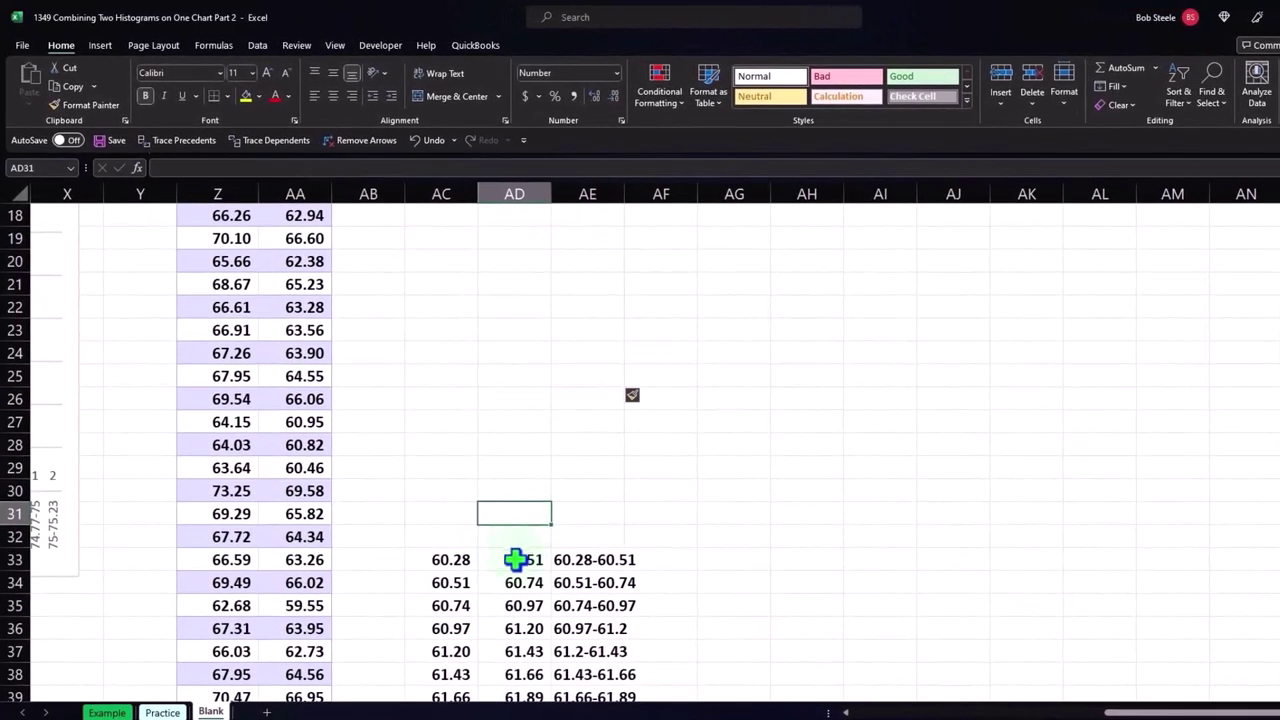
Step: Fill the first bin row AC33:AE33 (60.28, 60.51, 60.28-60.51) yellow
scroll(509, 580, down, 2)
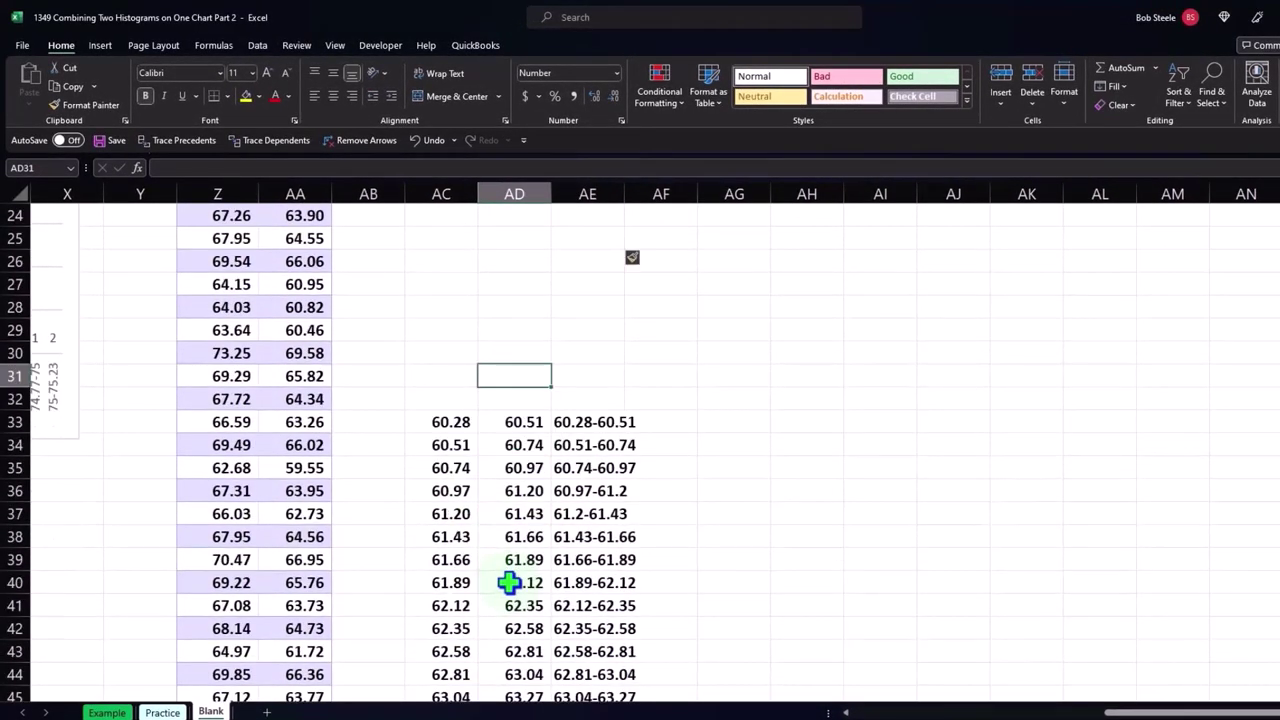
double_click(449, 425)
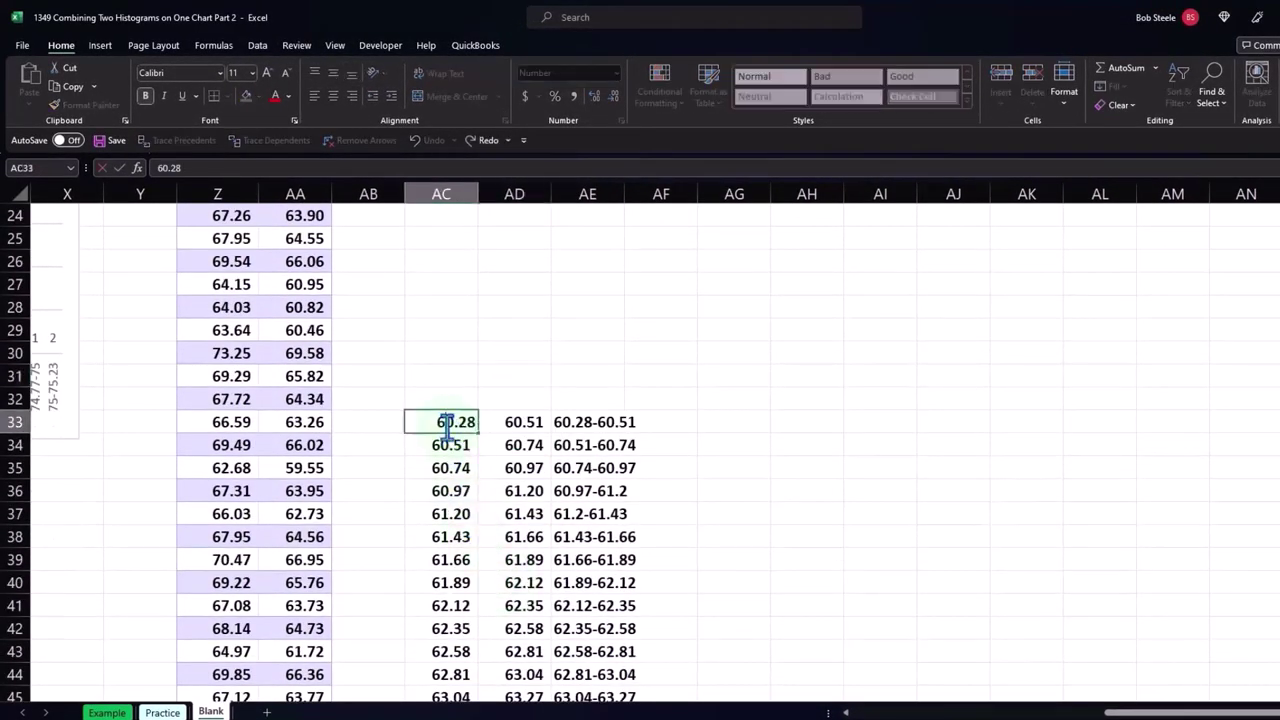
key(Return)
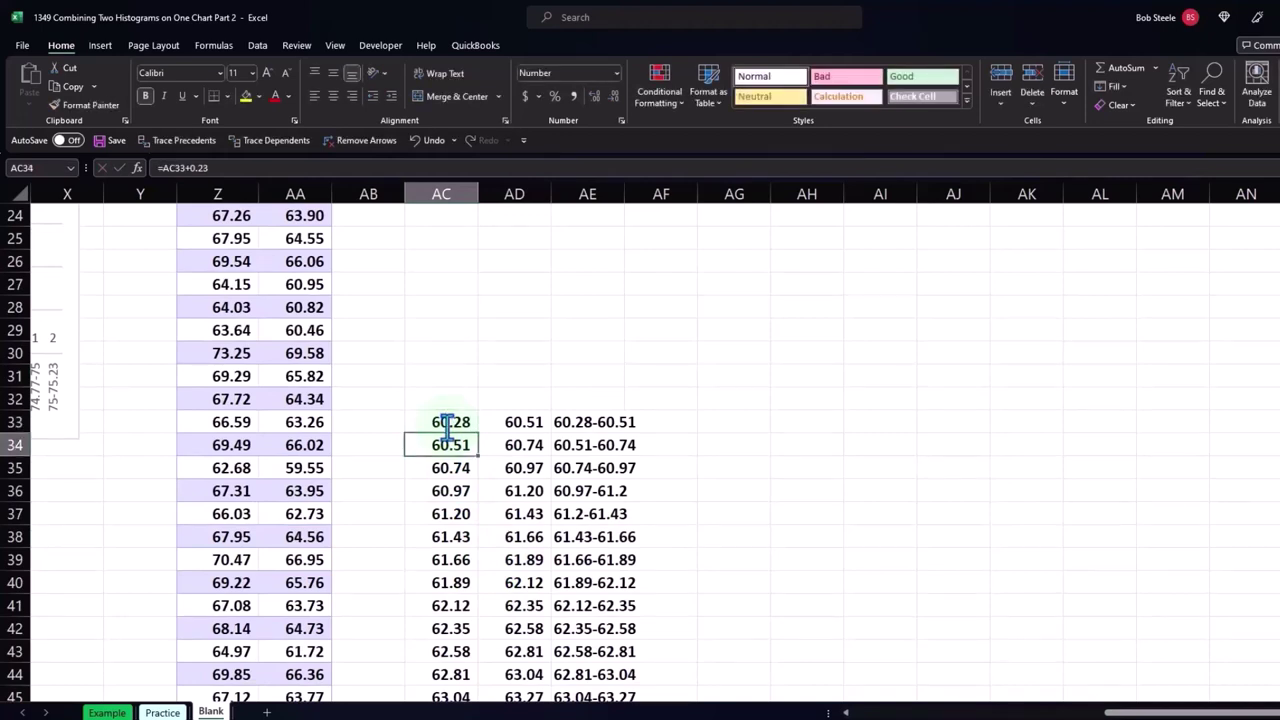
drag(448, 425, 568, 418)
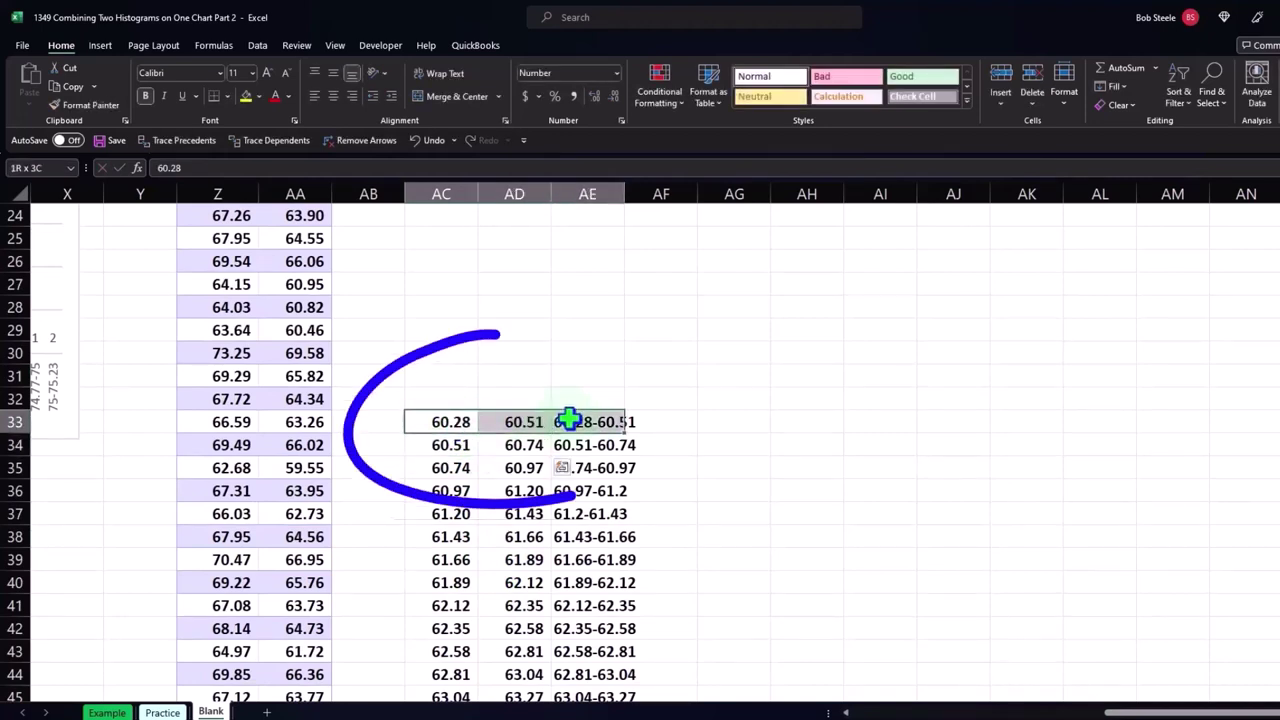
click(246, 95)
Step: Check the second row's lower and upper limit formulas adding 0.23, leaving them unchanged
click(450, 445)
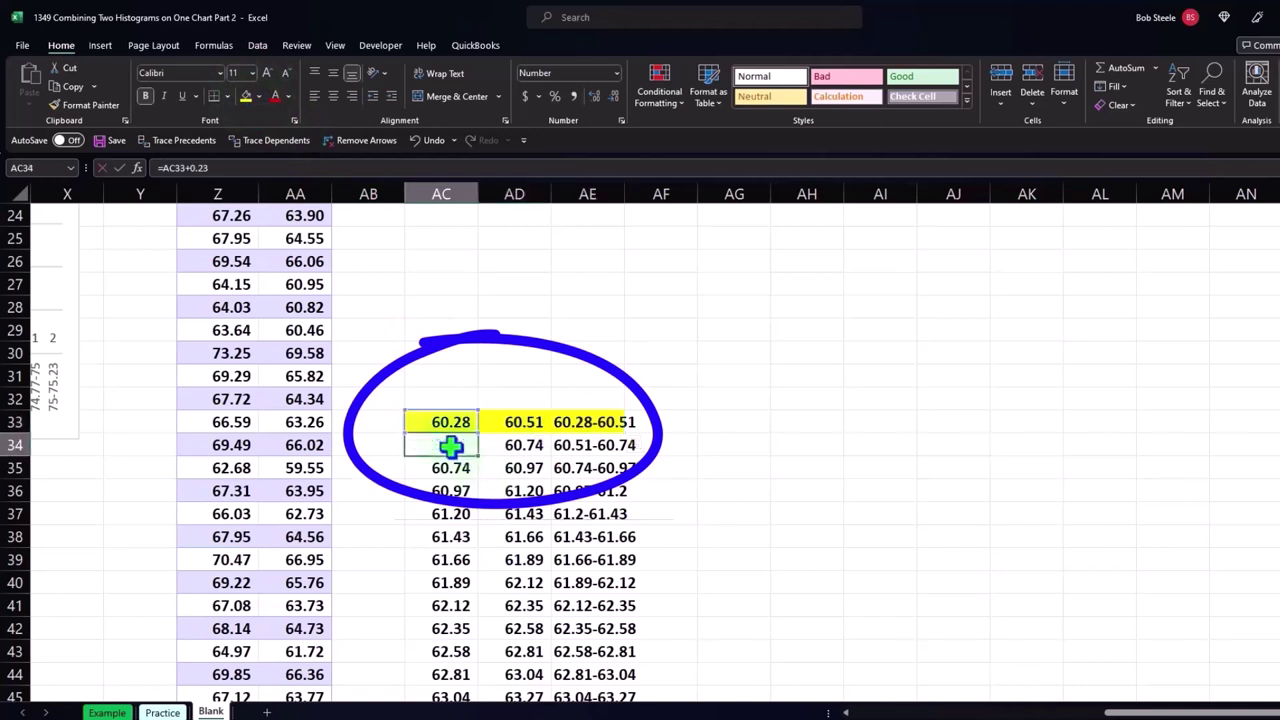
double_click(450, 445)
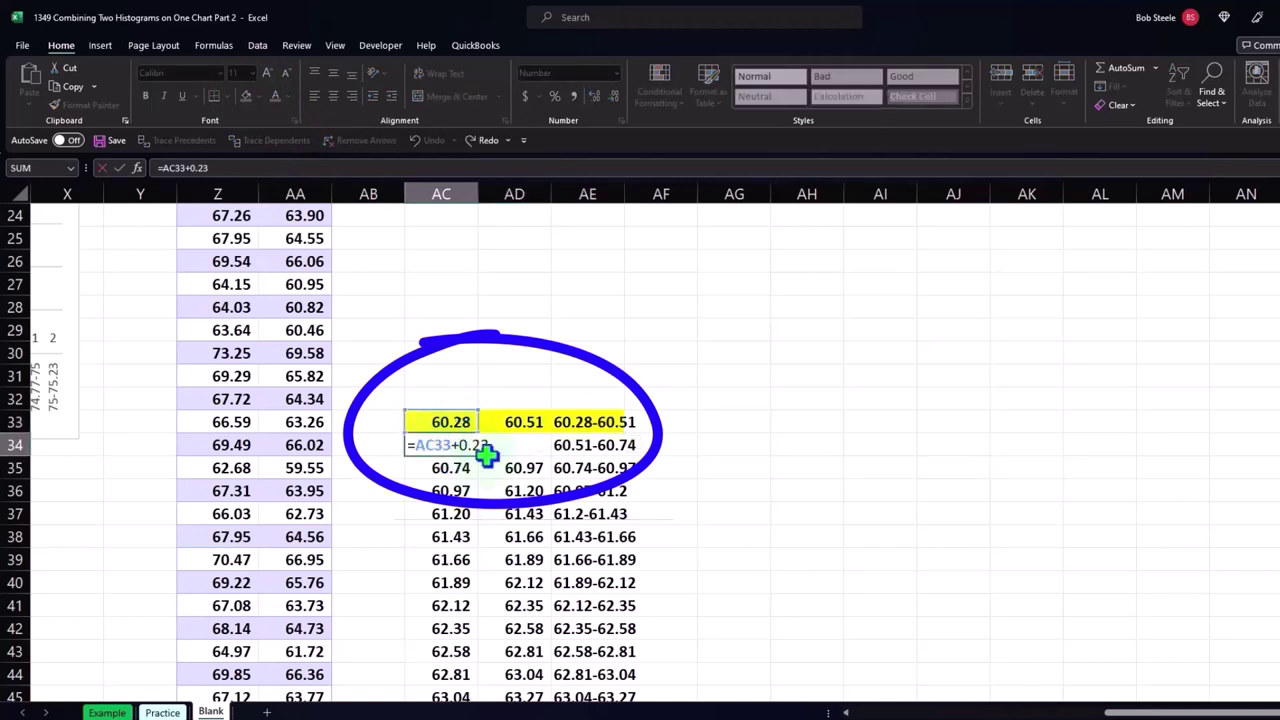
key(Return)
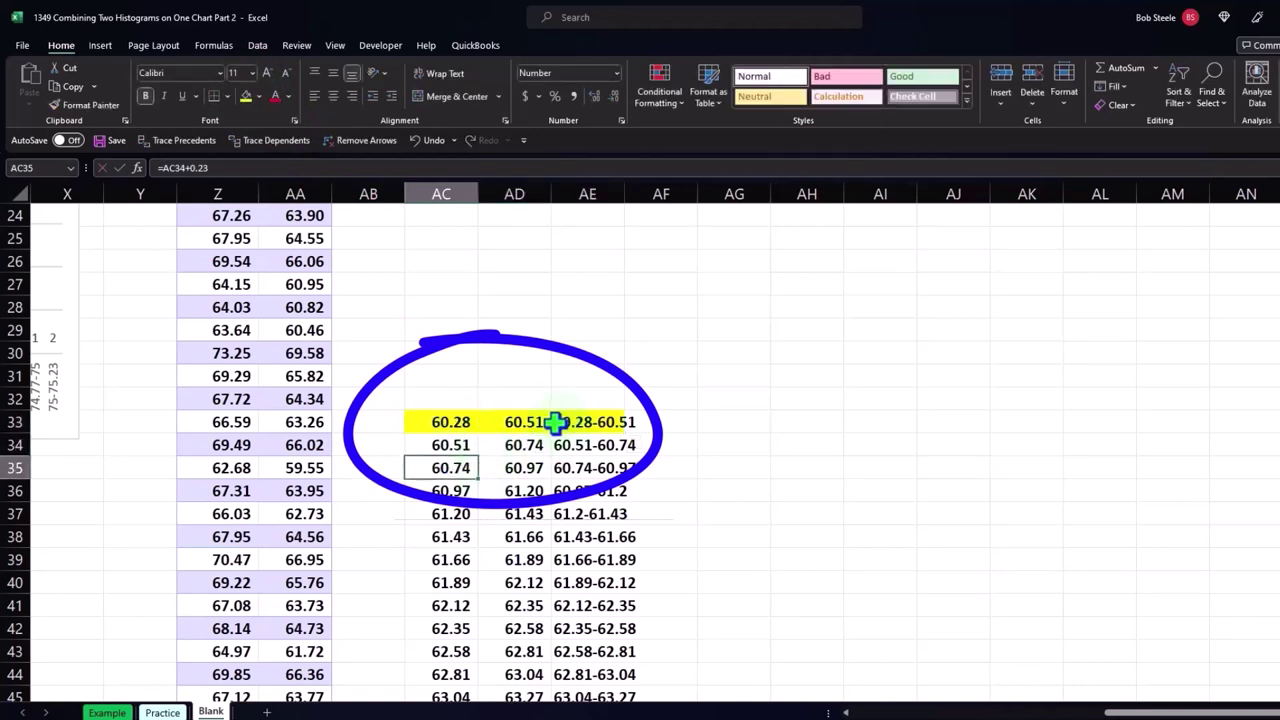
double_click(514, 445)
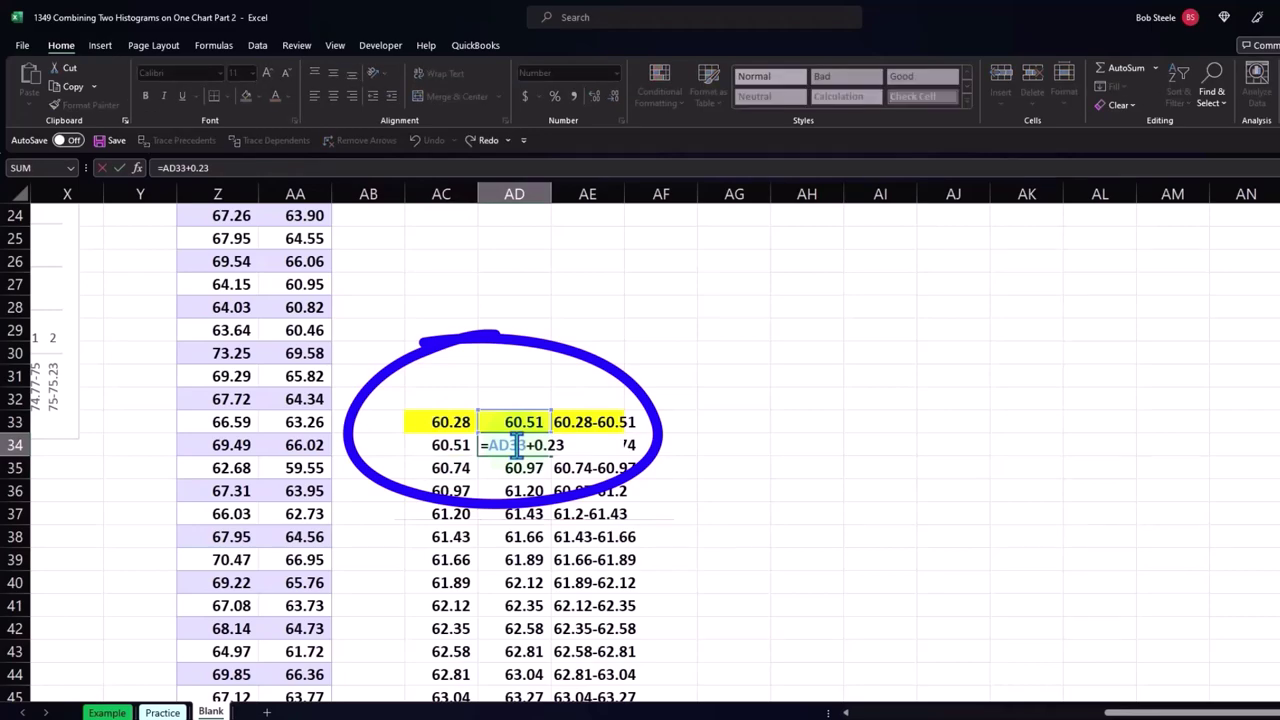
key(Return)
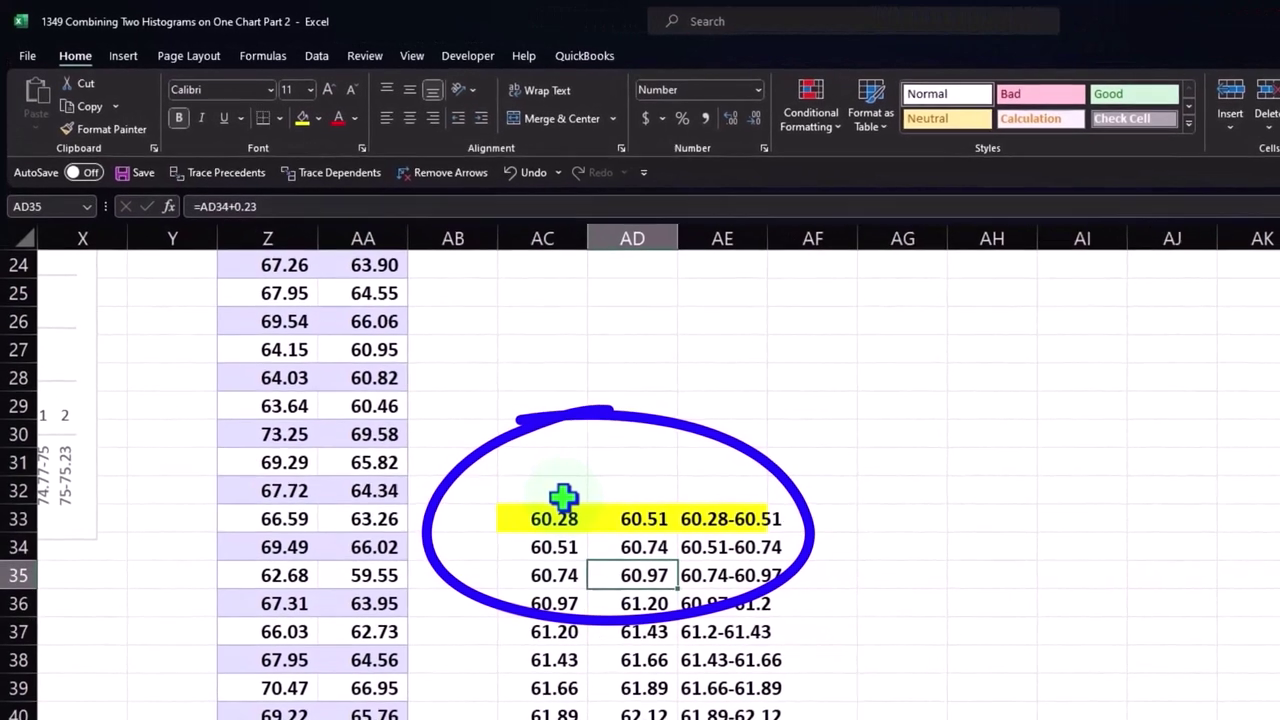
Step: Enter =AC33-0.23 in AC32 and =AD33-.23 in AD32 for a lower bin
click(563, 493)
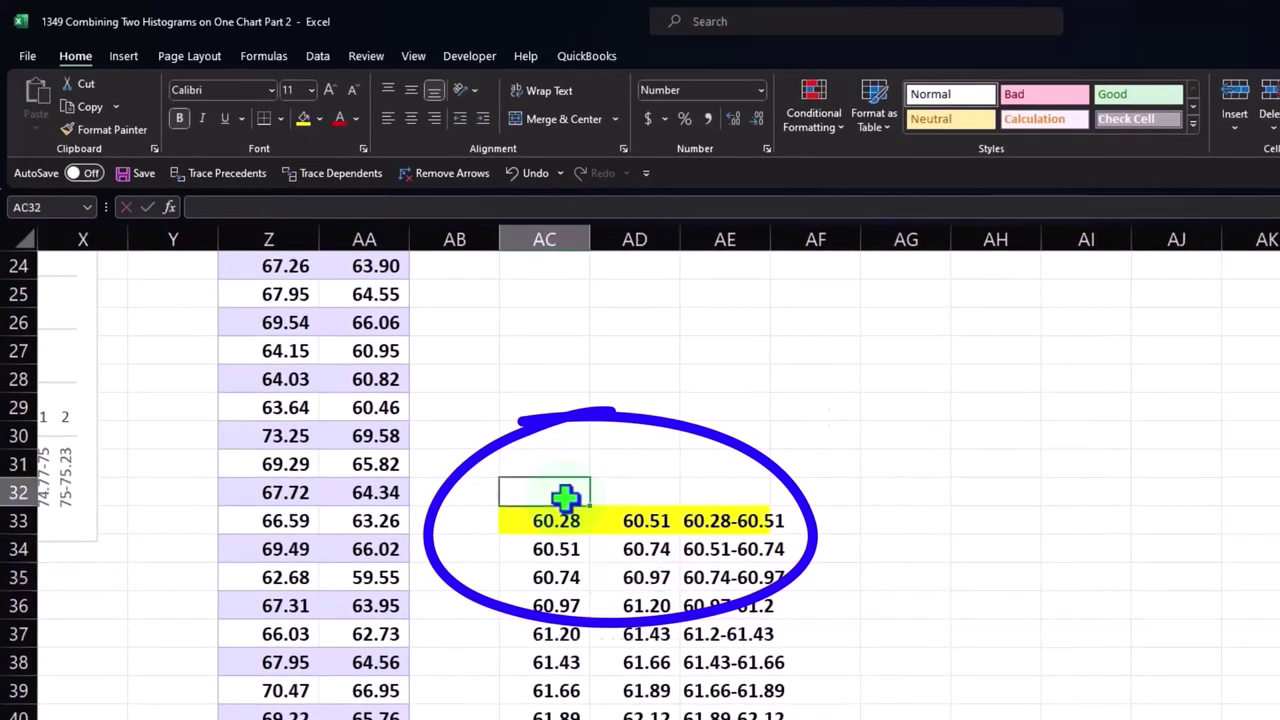
text(=)
key(Down)
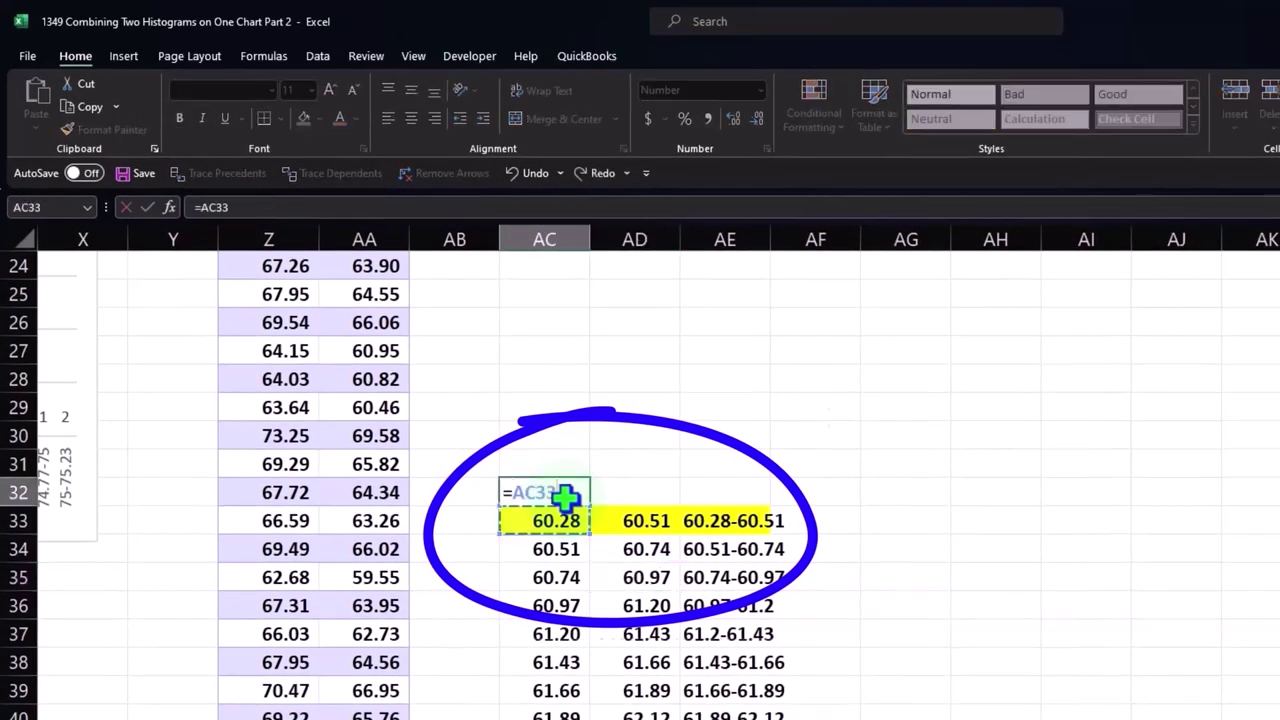
key(Return)
key(Up)
key(Right)
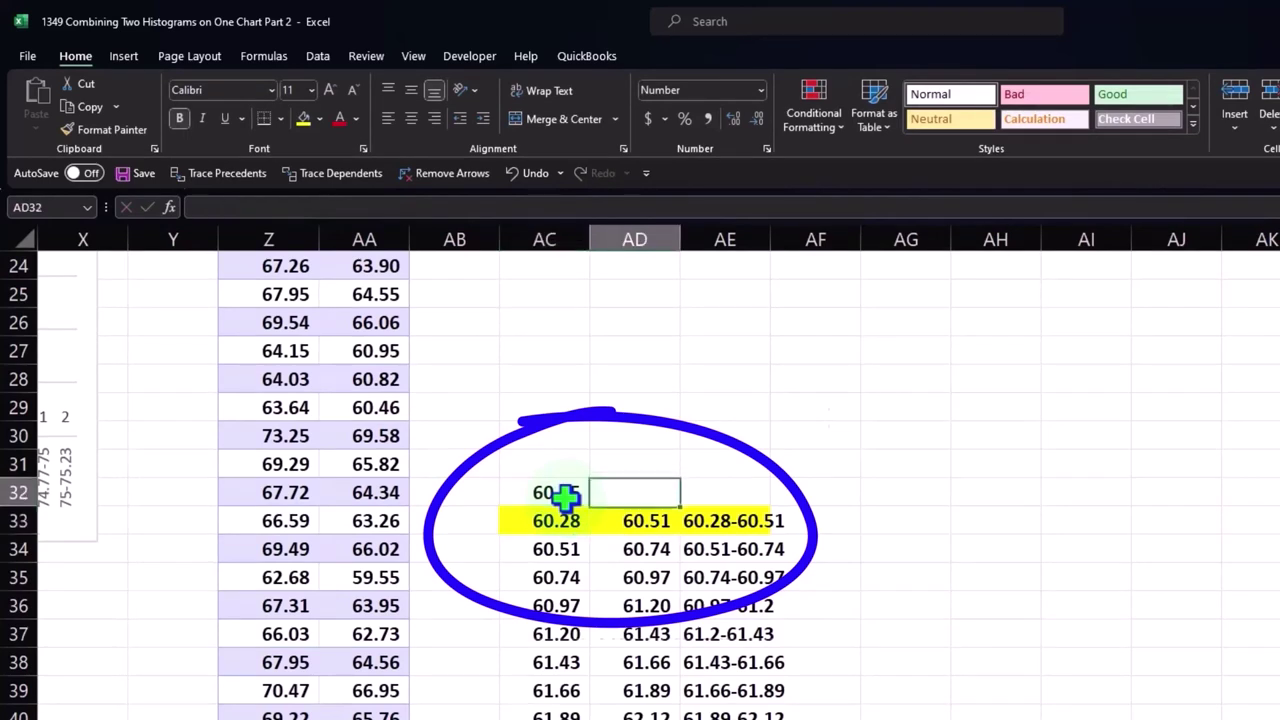
text(=)
key(Down)
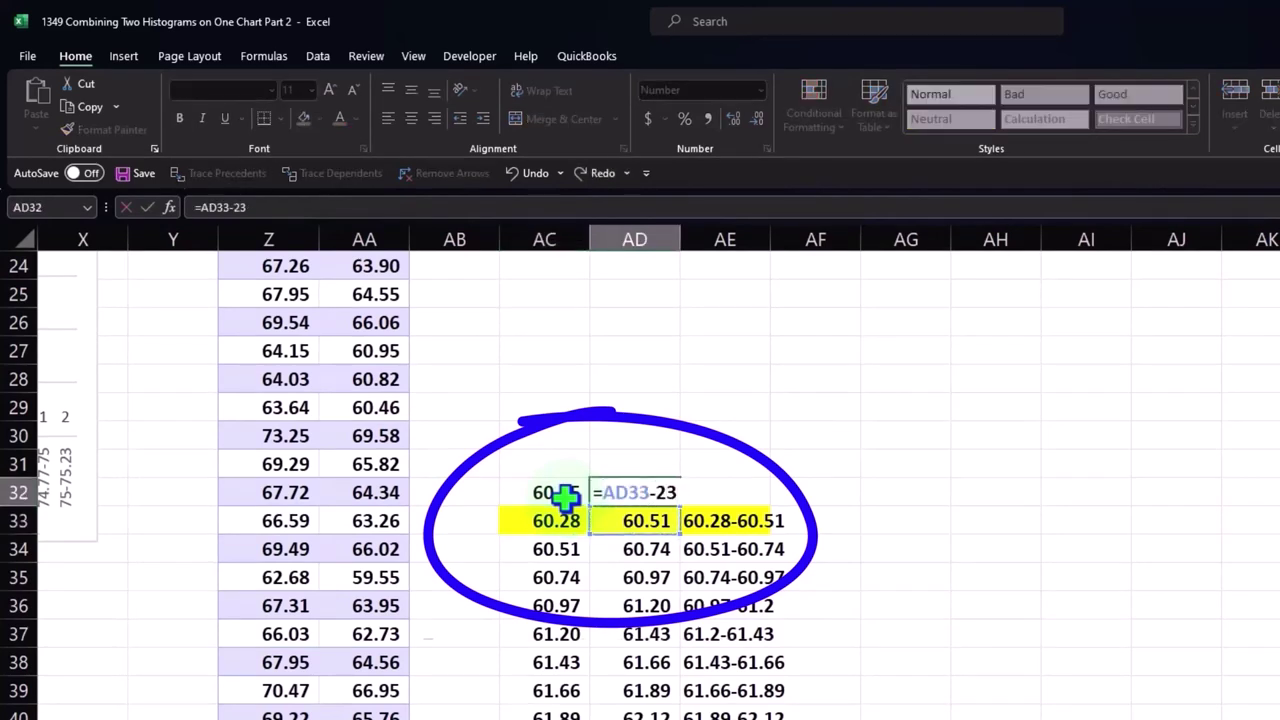
text(.)
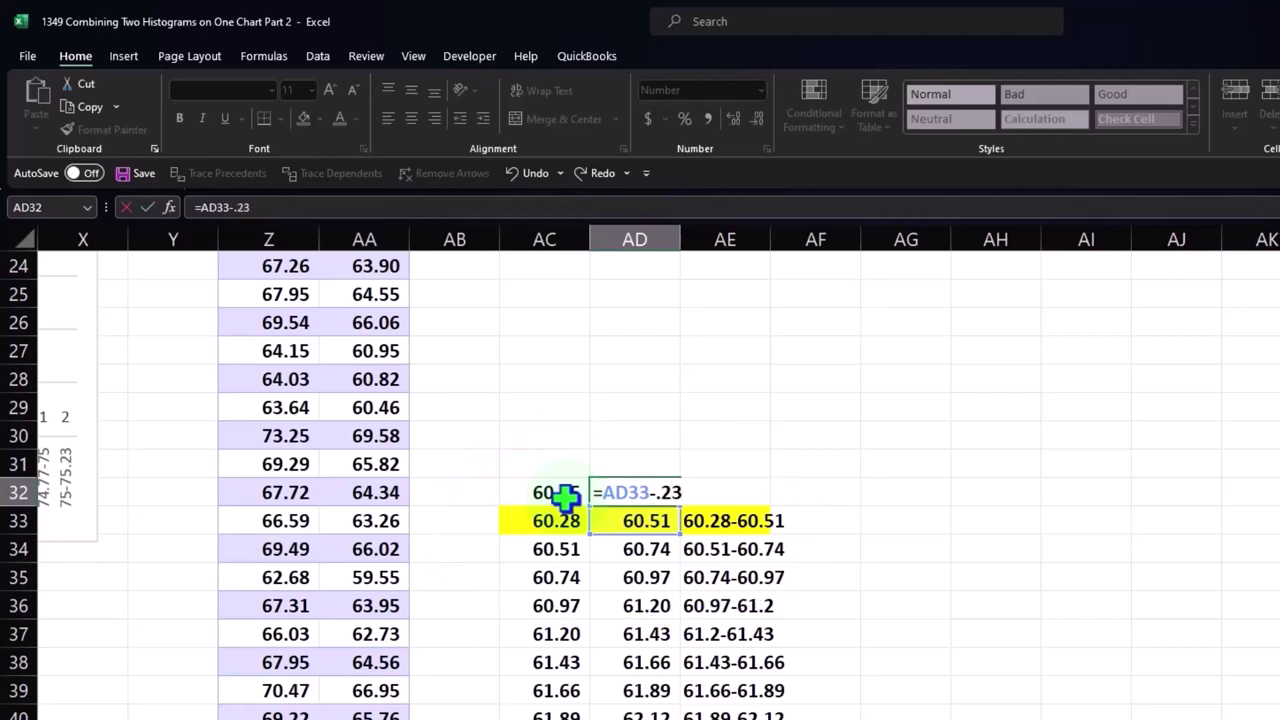
key(Return)
Step: Fill both new bin bound formulas upward to row 18
scroll(603, 522, up, 2)
scroll(611, 552, up, 3)
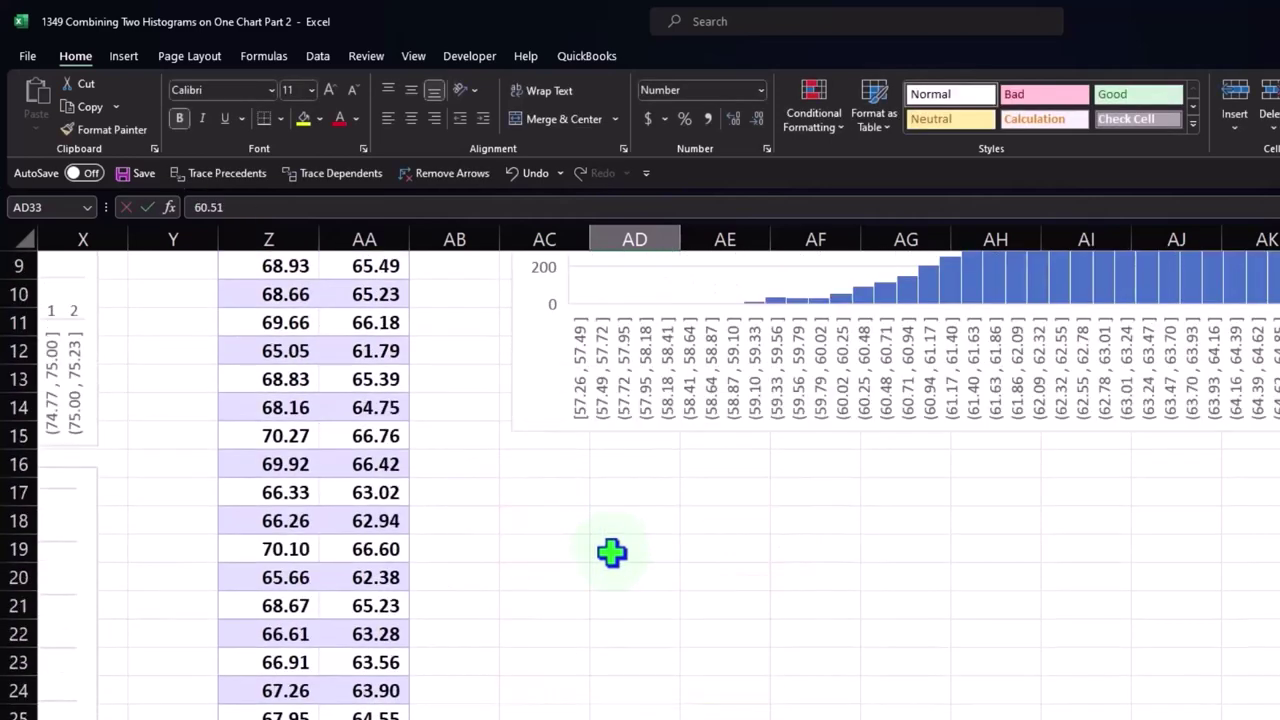
scroll(605, 530, up, 1)
scroll(603, 635, down, 3)
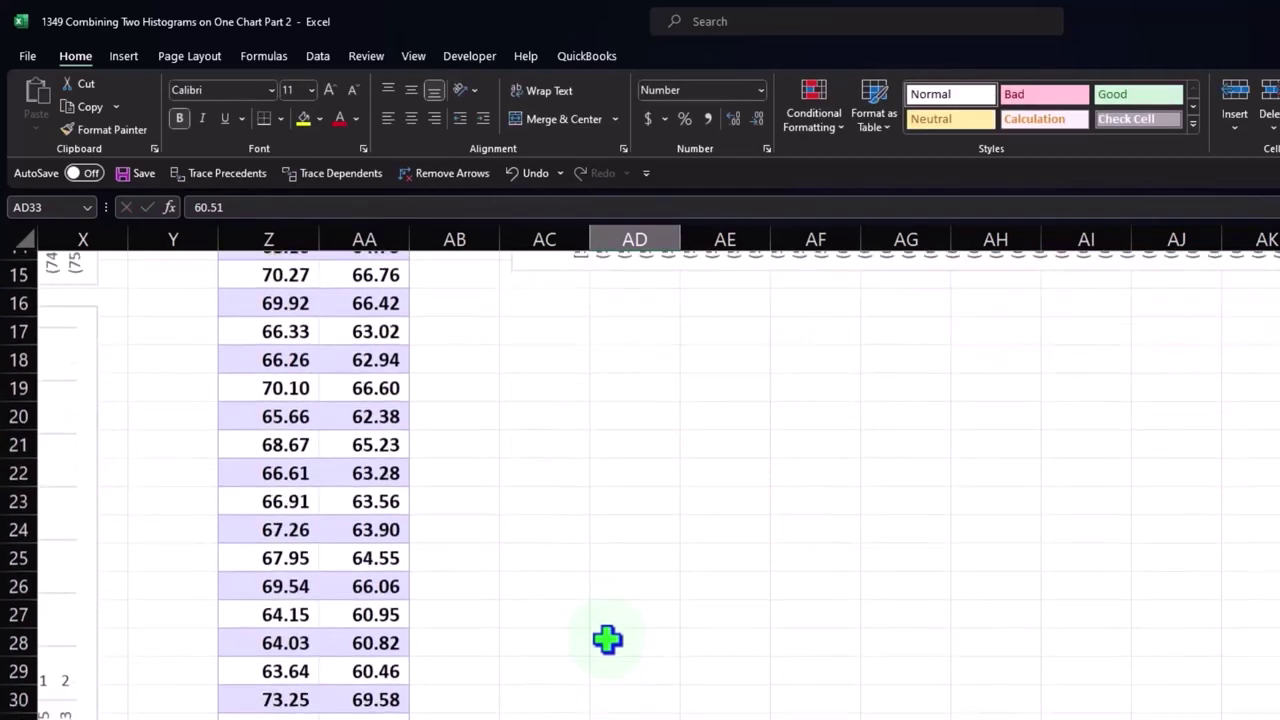
click(515, 680)
drag(515, 680, 610, 686)
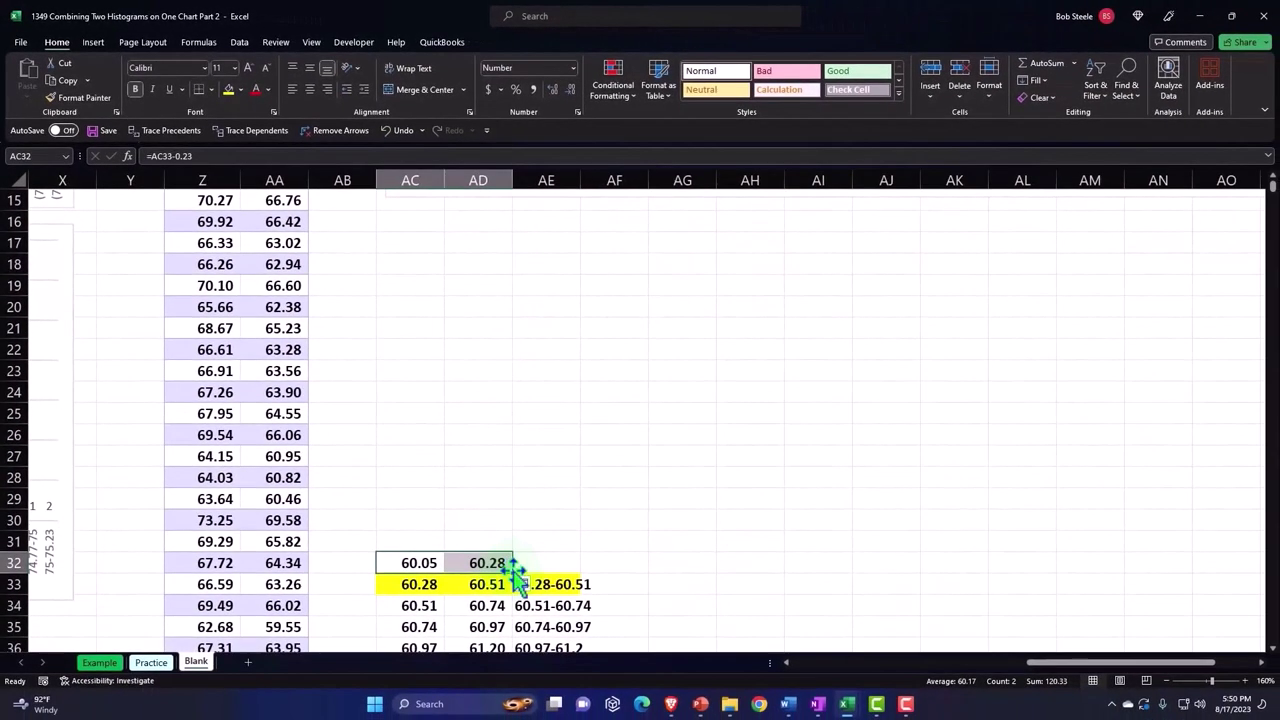
drag(513, 573, 503, 263)
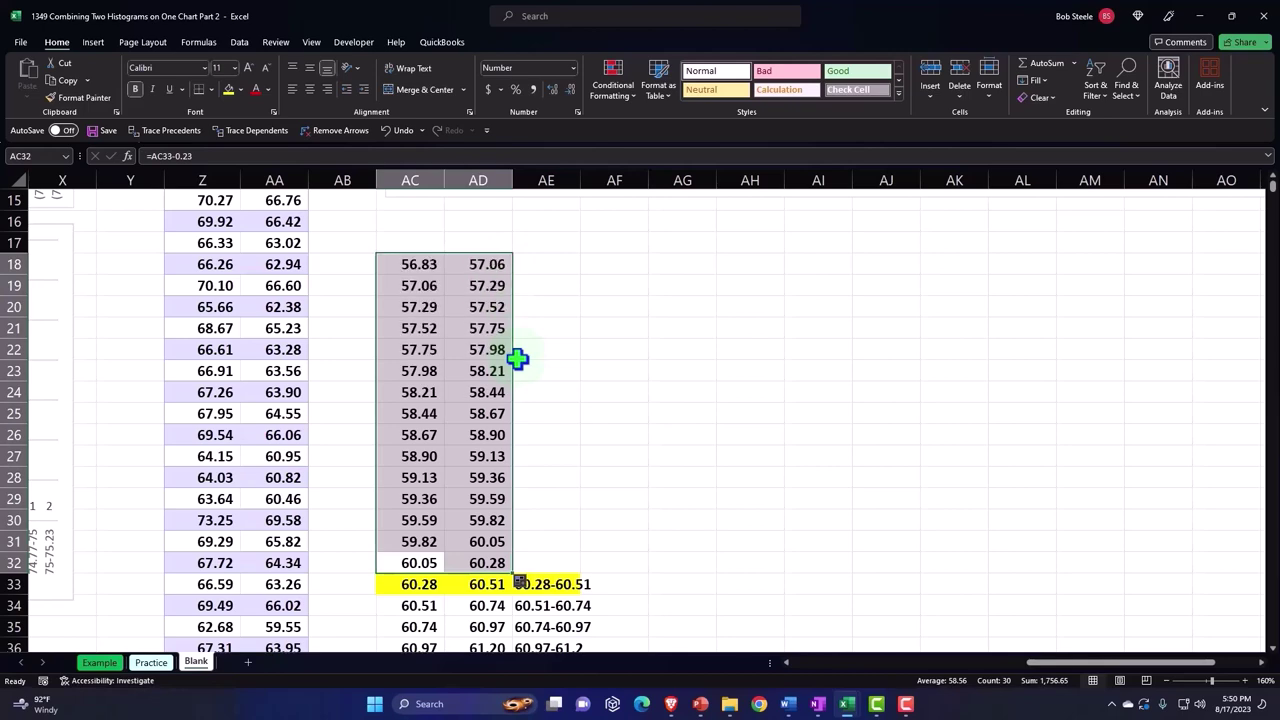
Step: Clear the surplus bins in AC18:AD19 so bins start at 57.29–57.52 in row 20
scroll(545, 404, up, 2)
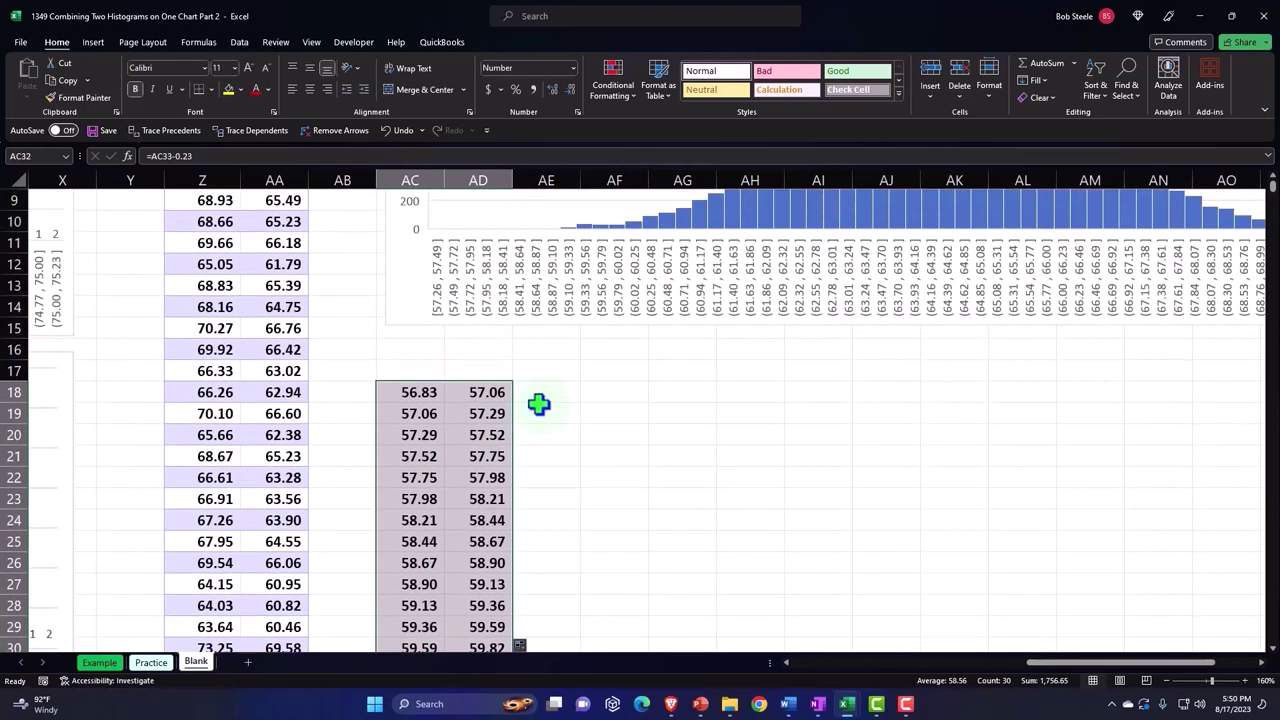
click(413, 391)
drag(449, 403, 469, 447)
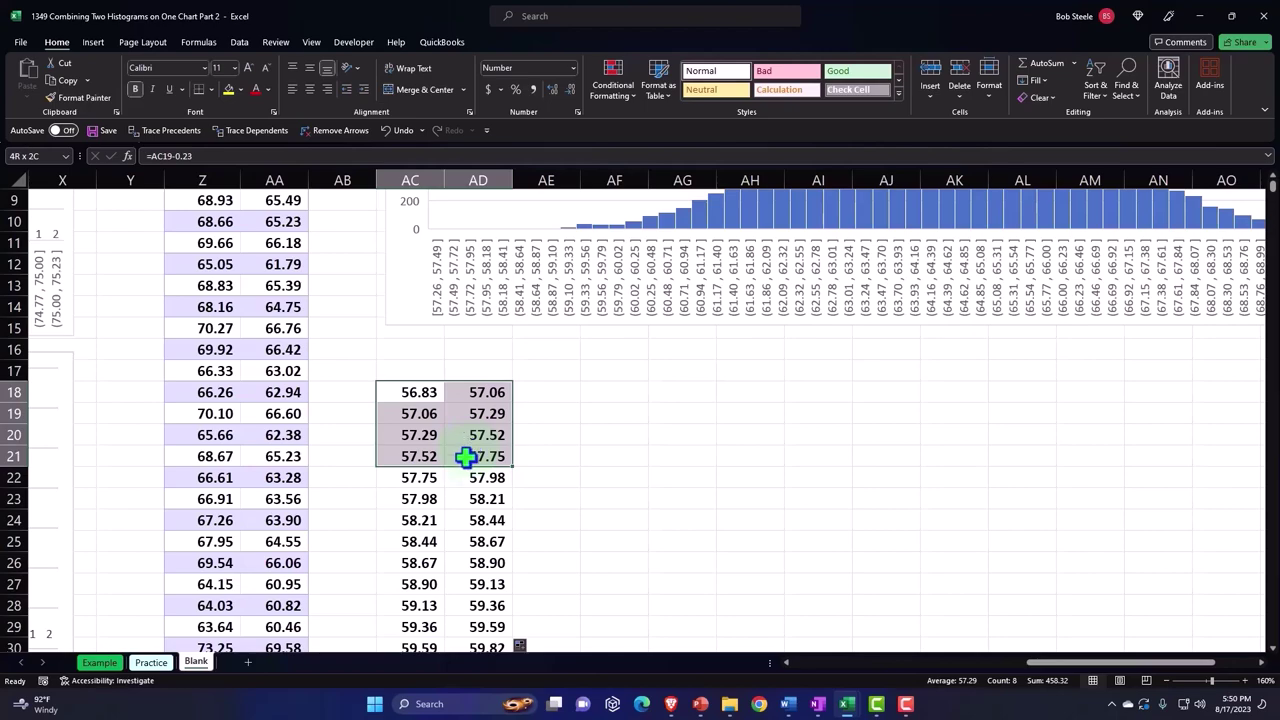
drag(466, 456, 463, 422)
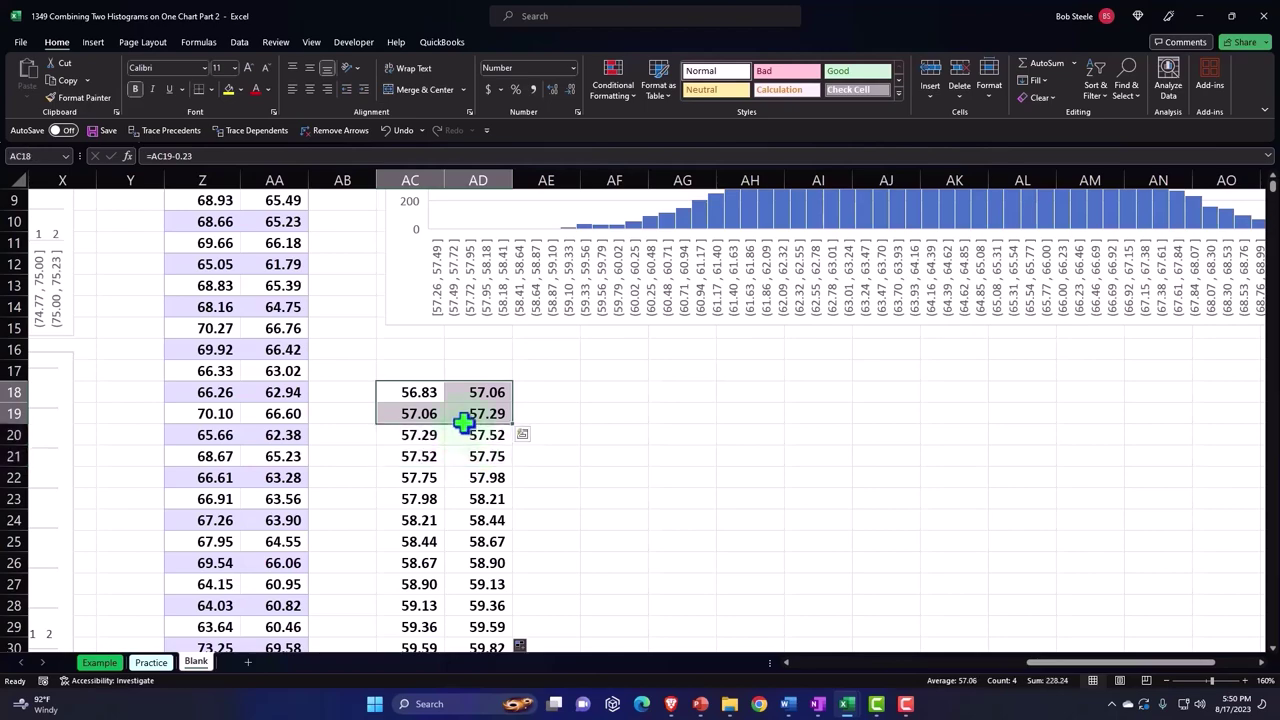
key(Delete)
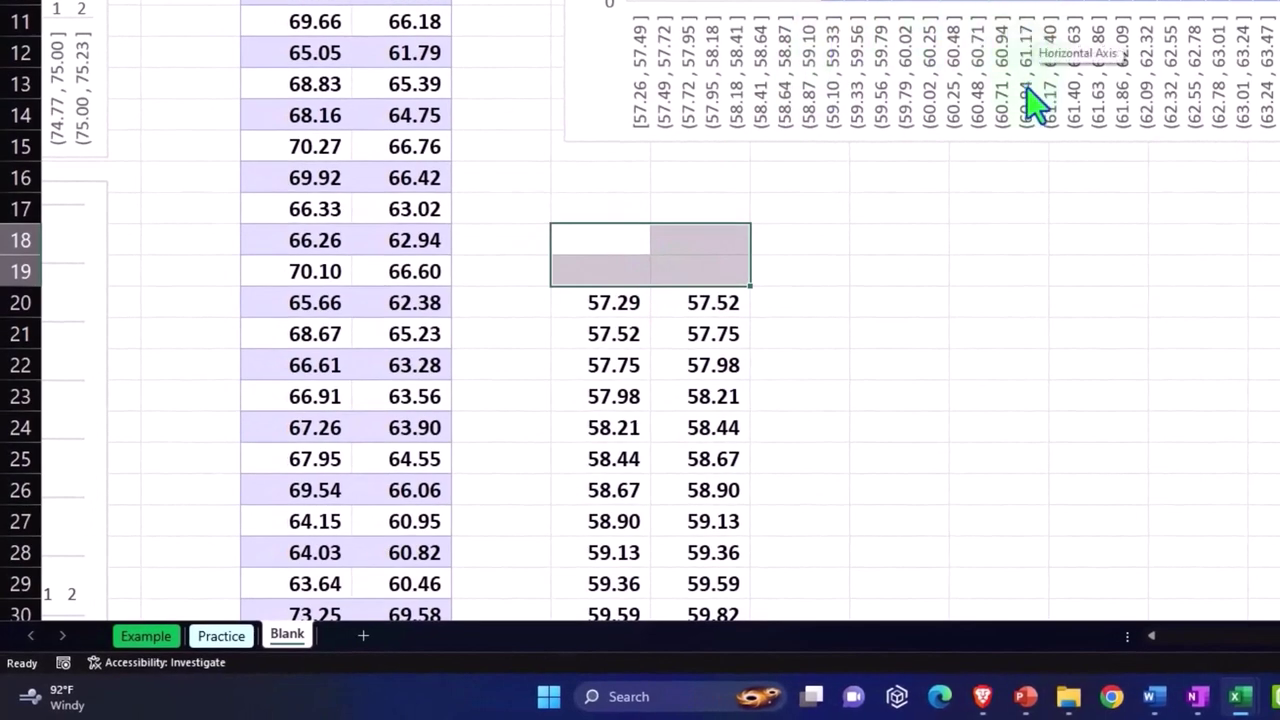
scroll(846, 351, down, 2)
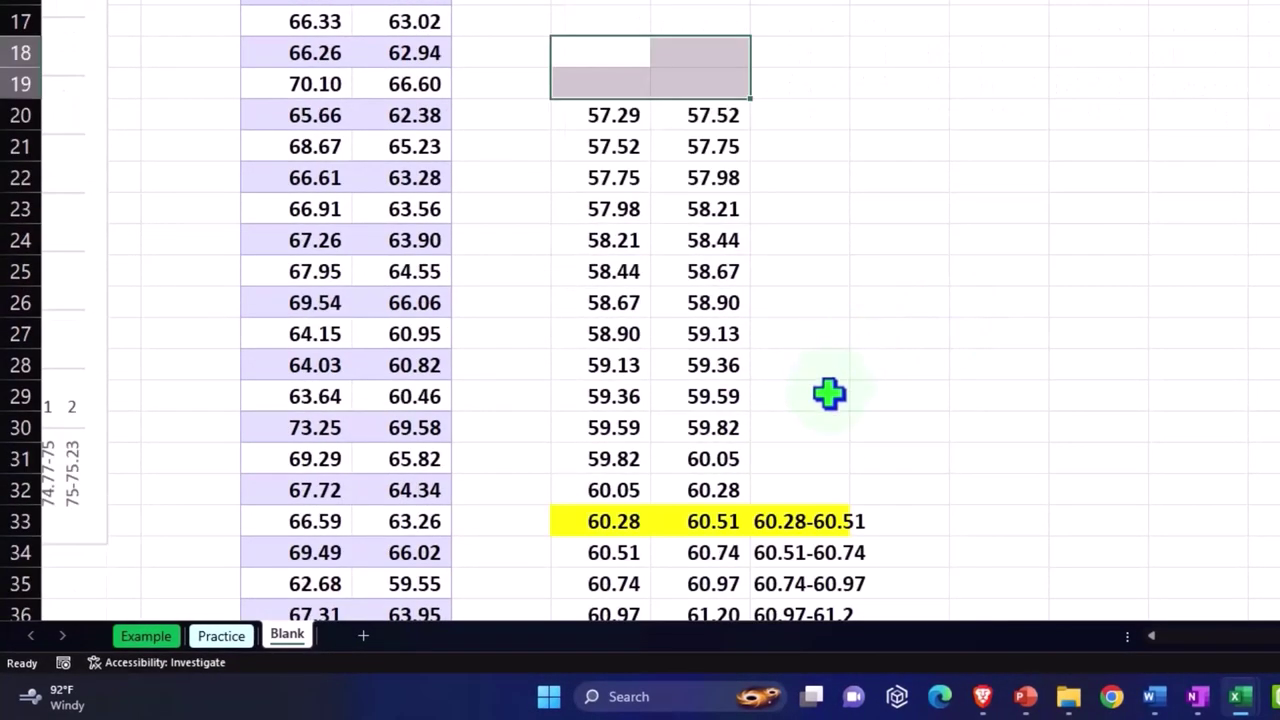
Step: Copy the AE33 range-label formula up to row 20, producing labels like 57.29-57.52
click(829, 394)
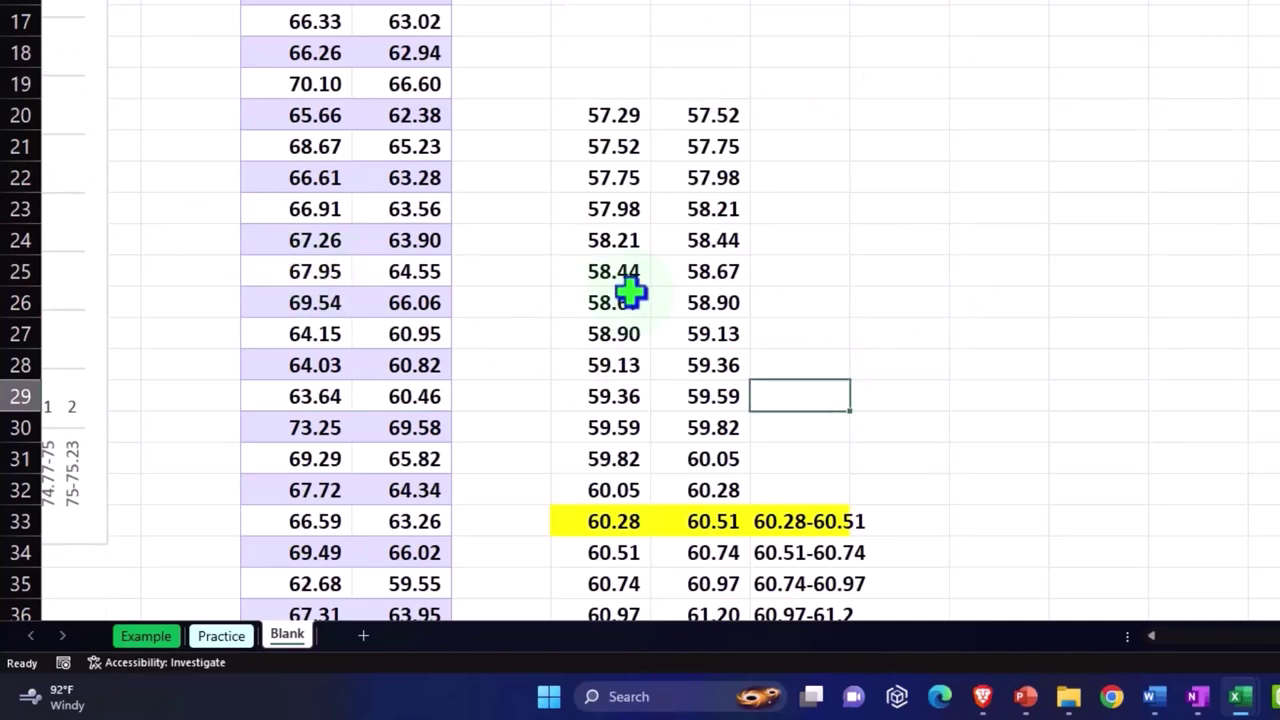
click(811, 521)
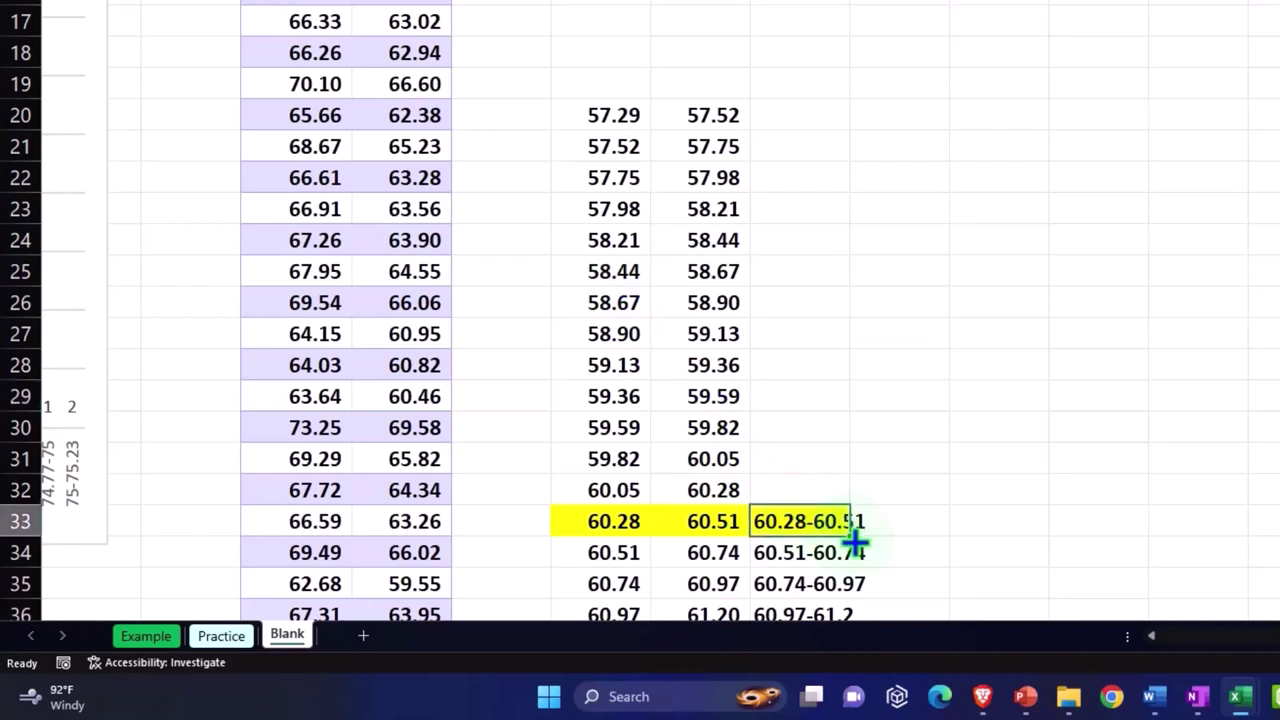
mouse_move(855, 540)
mouse_down()
mouse_move(849, 114)
mouse_move(826, 466)
mouse_up()
double_click(829, 116)
key(Escape)
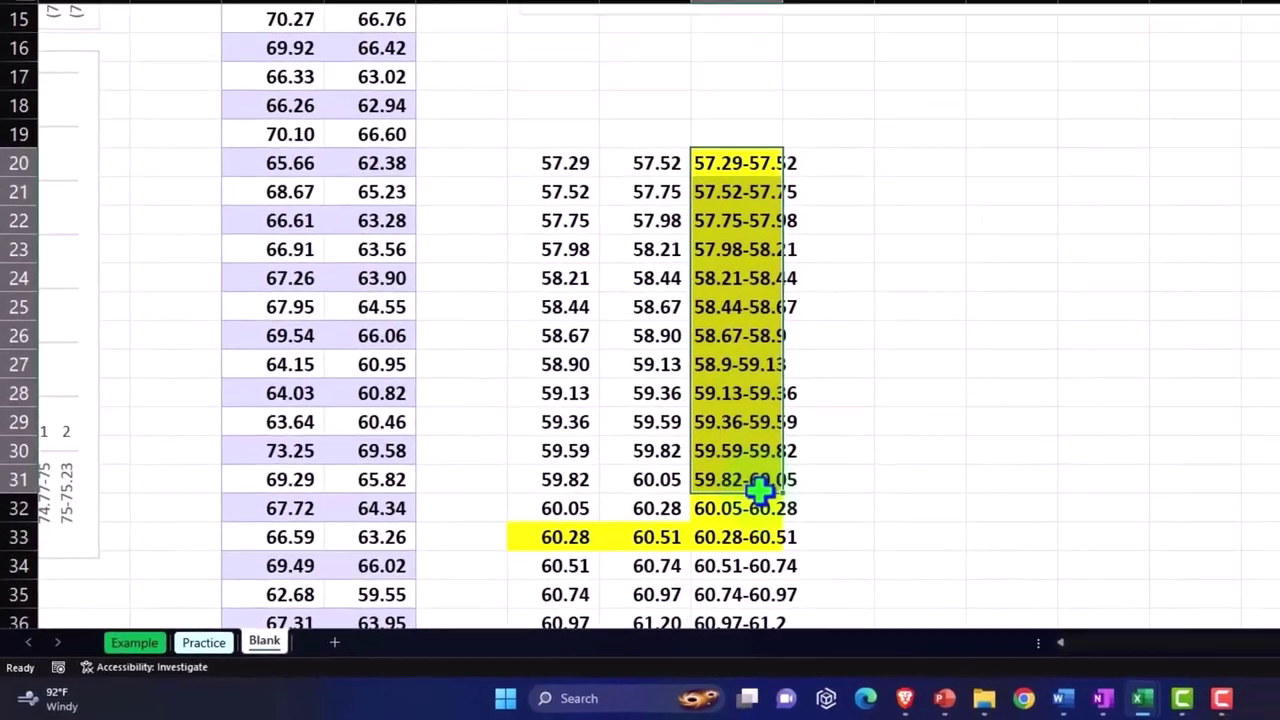
drag(760, 490, 760, 510)
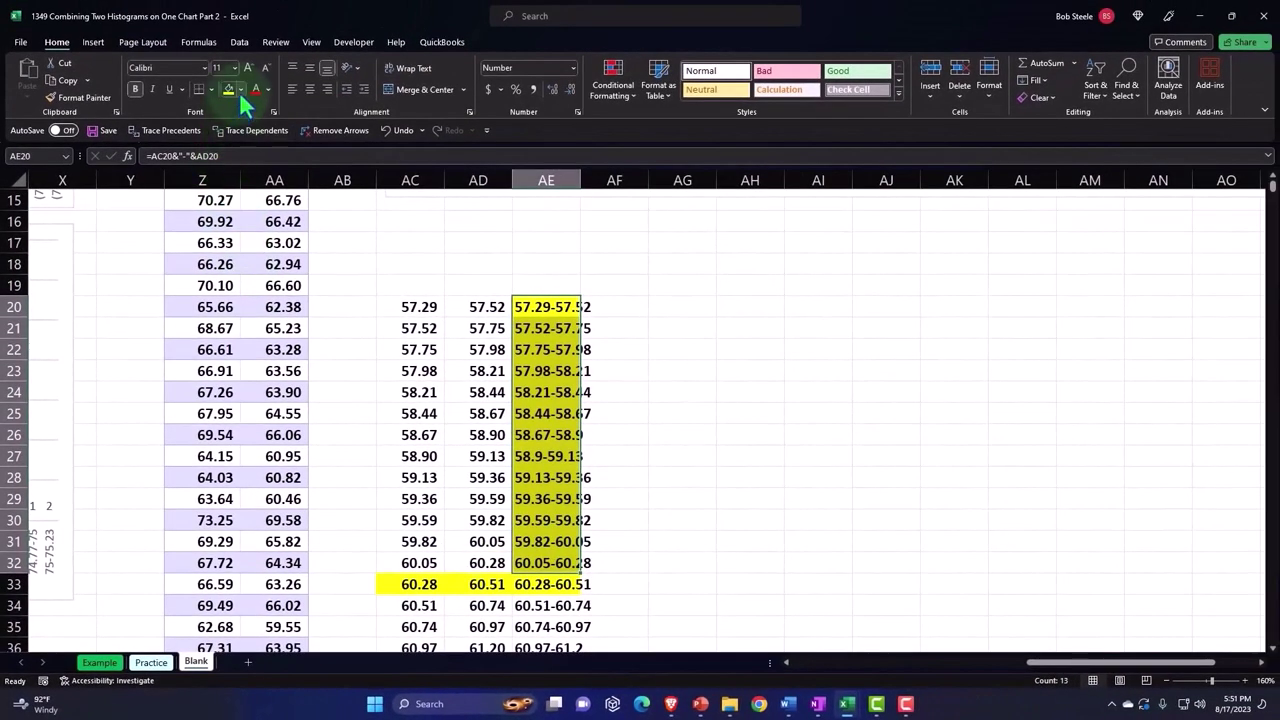
Step: Set labels AE20:AE32 to No Fill and widen column AE so they show fully
click(240, 89)
click(251, 270)
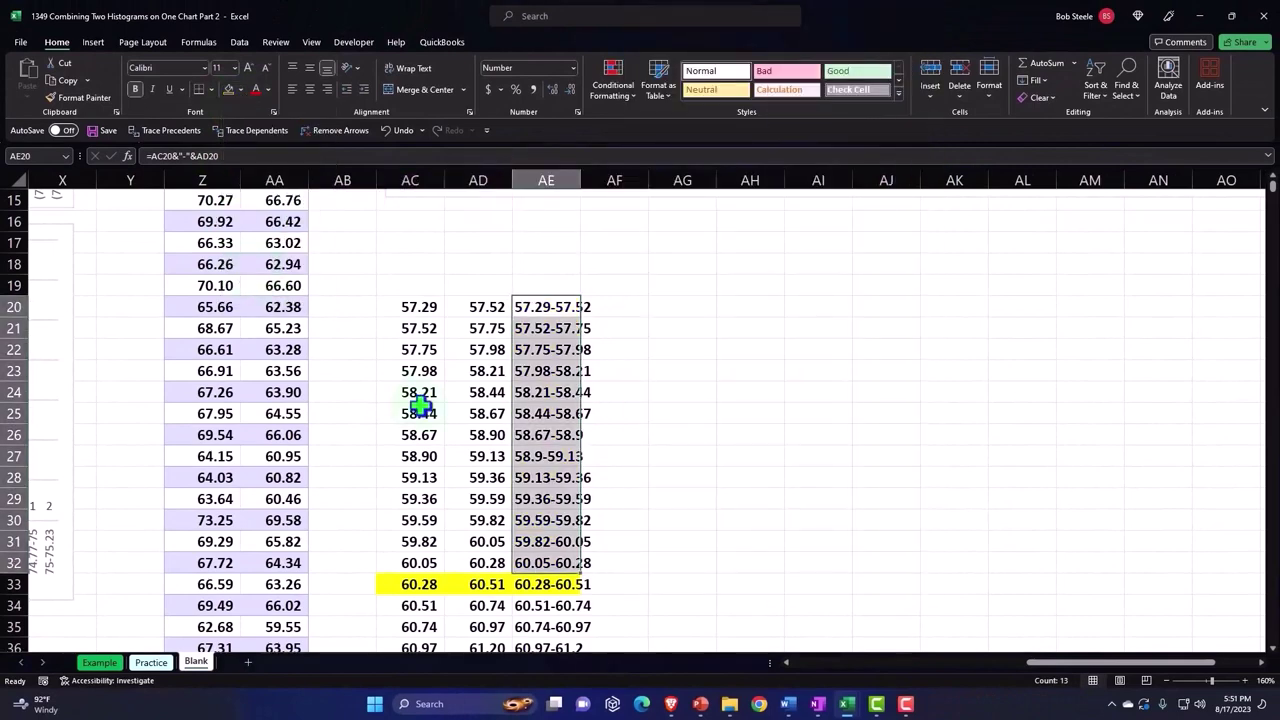
click(419, 408)
scroll(582, 300, up, 1)
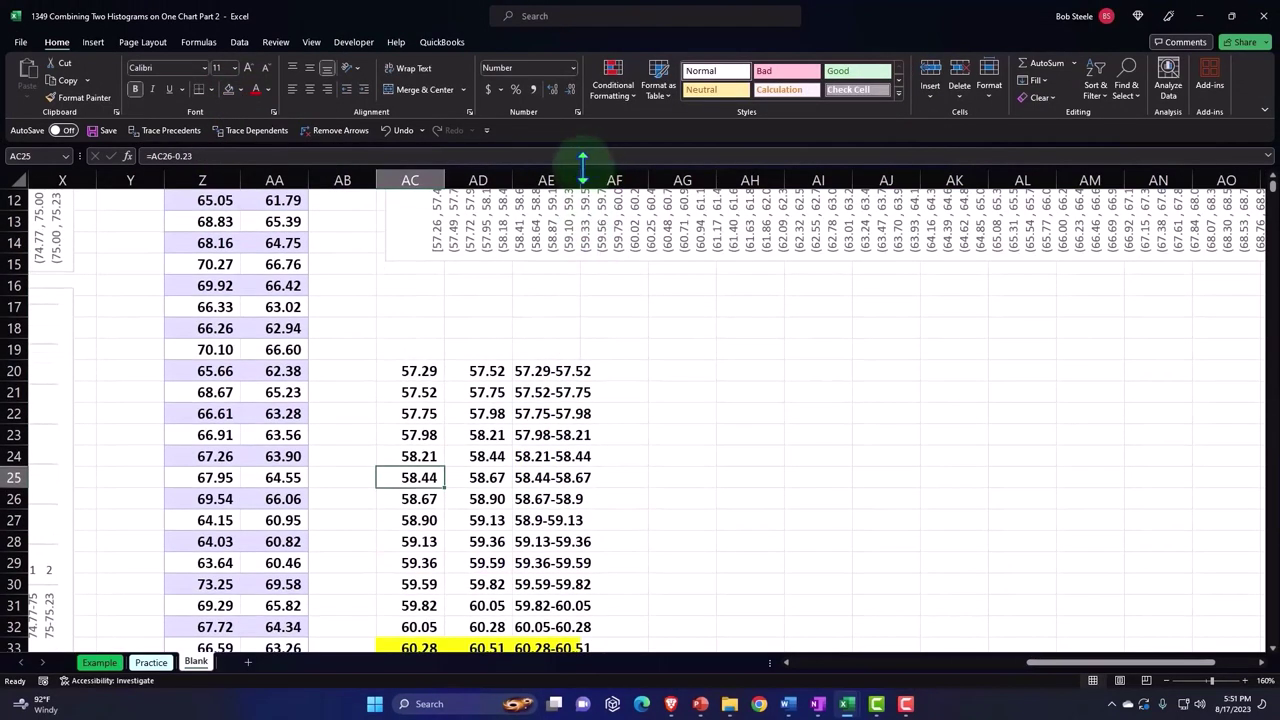
drag(582, 180, 603, 178)
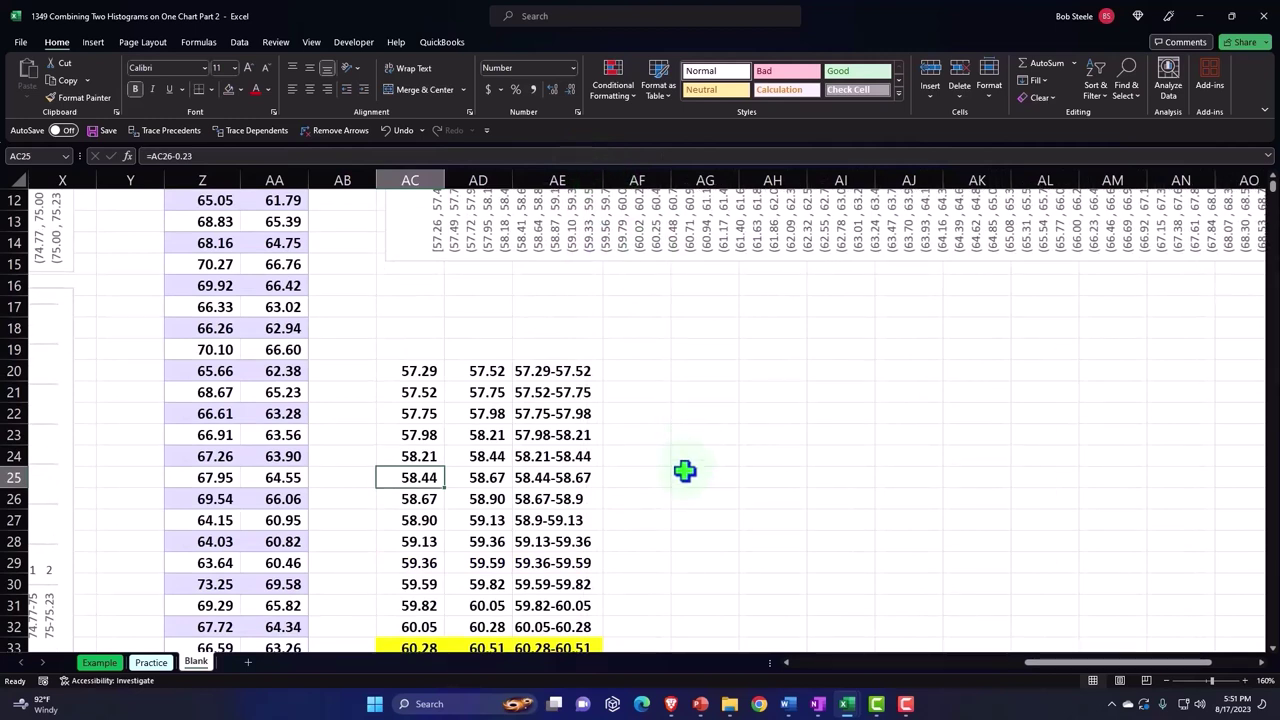
Step: Select the cell for the first frequency count beside the bin table
click(644, 374)
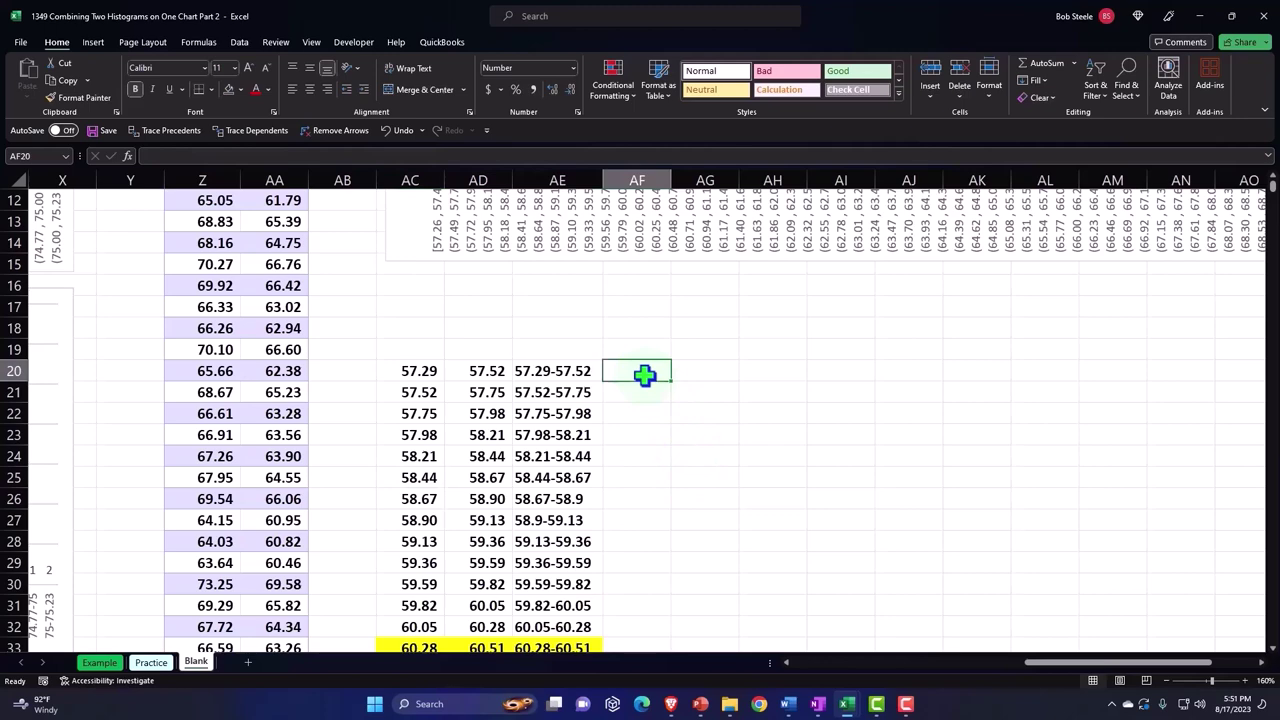
scroll(705, 451, up, 2)
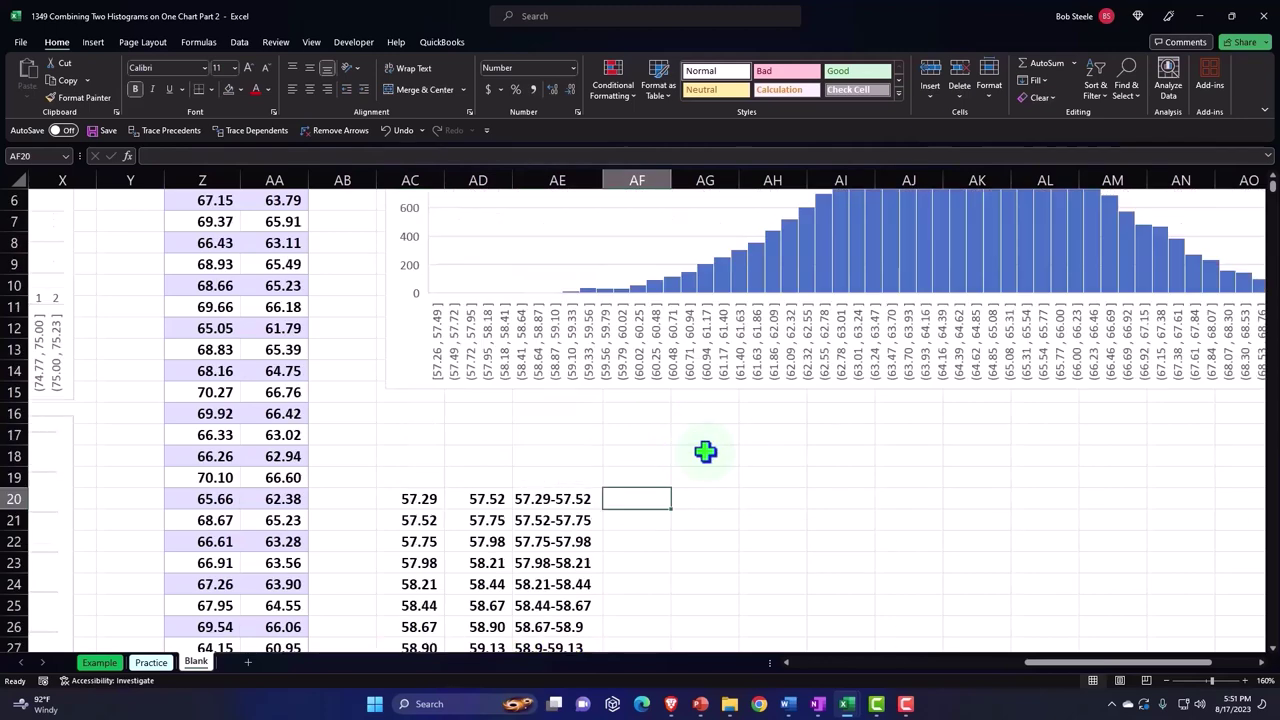
scroll(646, 443, up, 2)
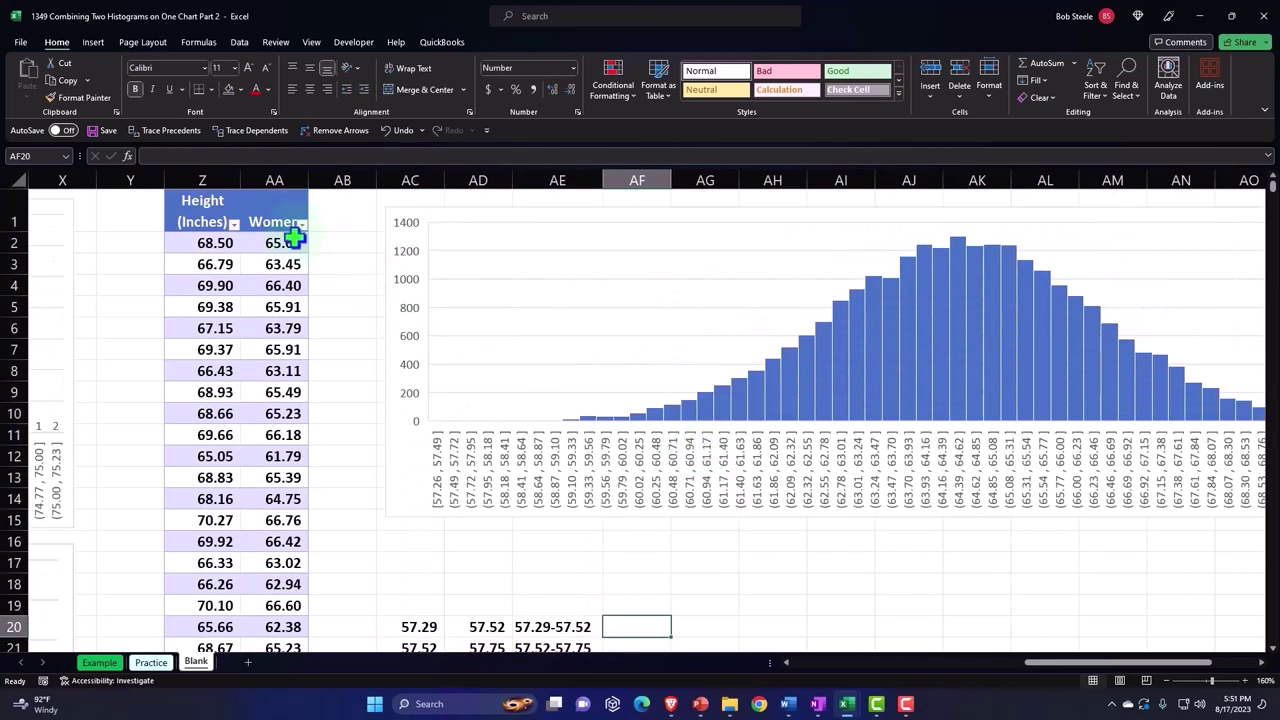
scroll(287, 240, down, 3)
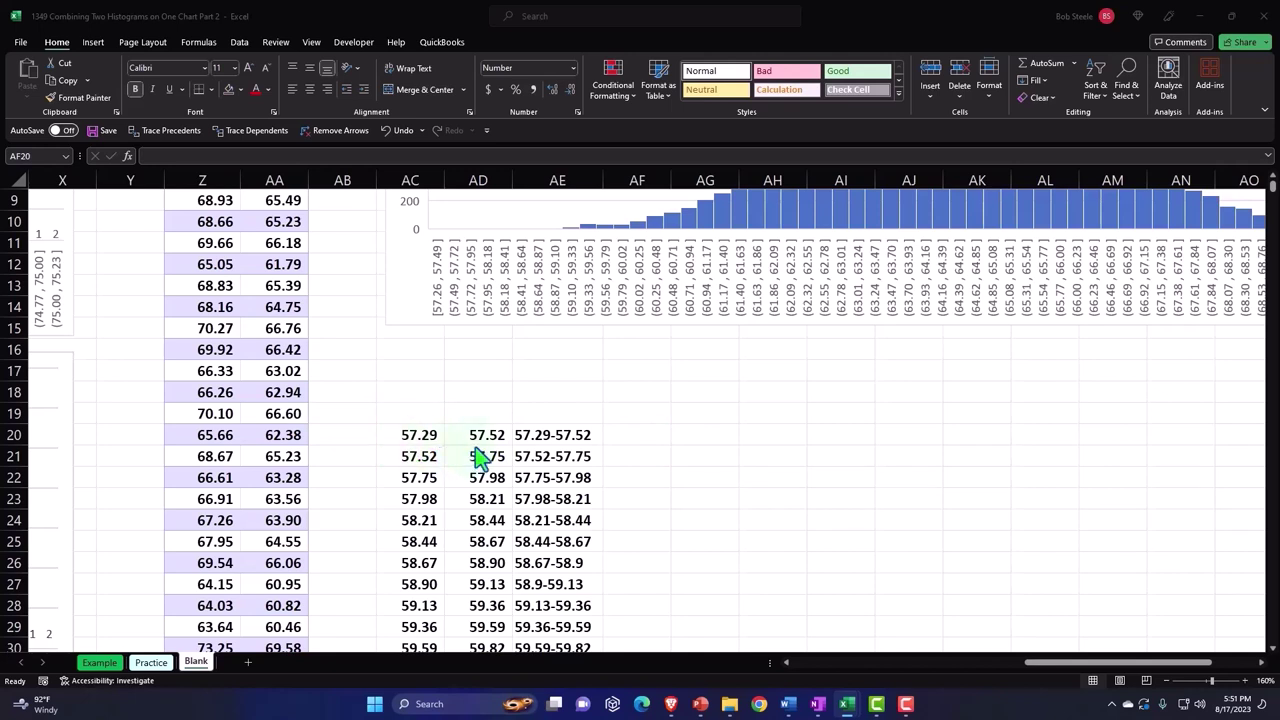
click(622, 444)
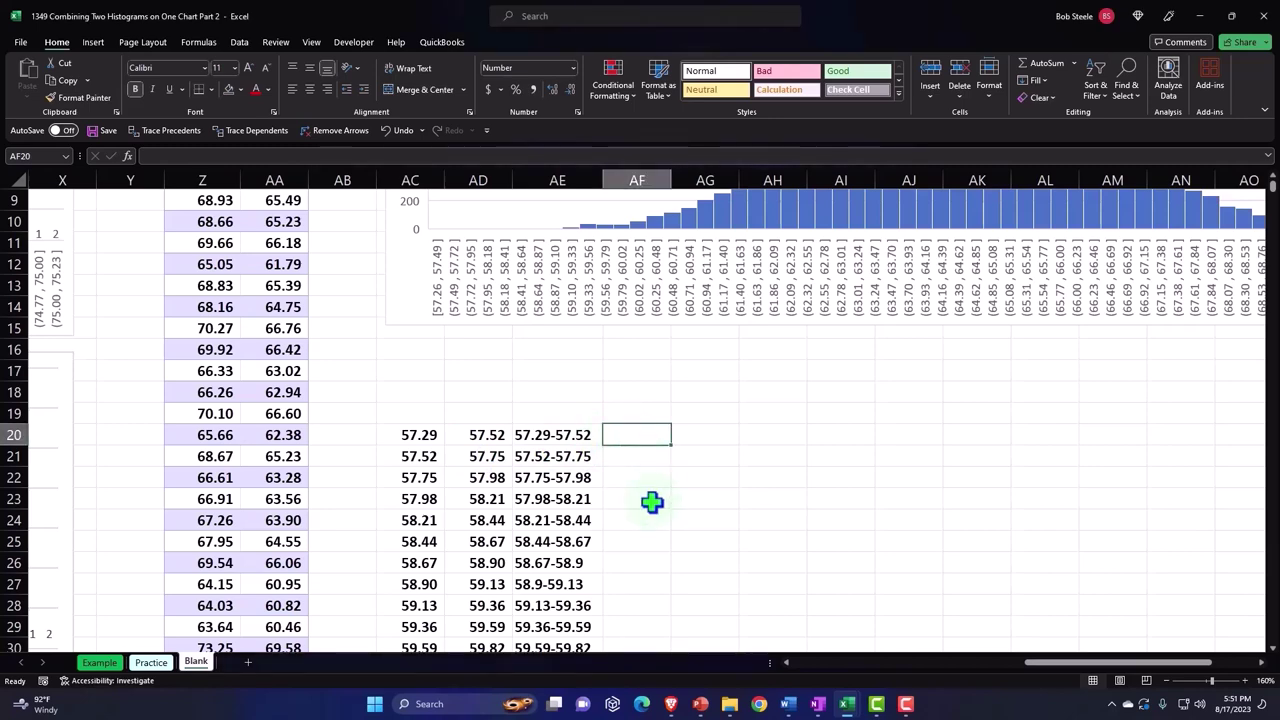
ctrl+scroll(651, 500, up, 2)
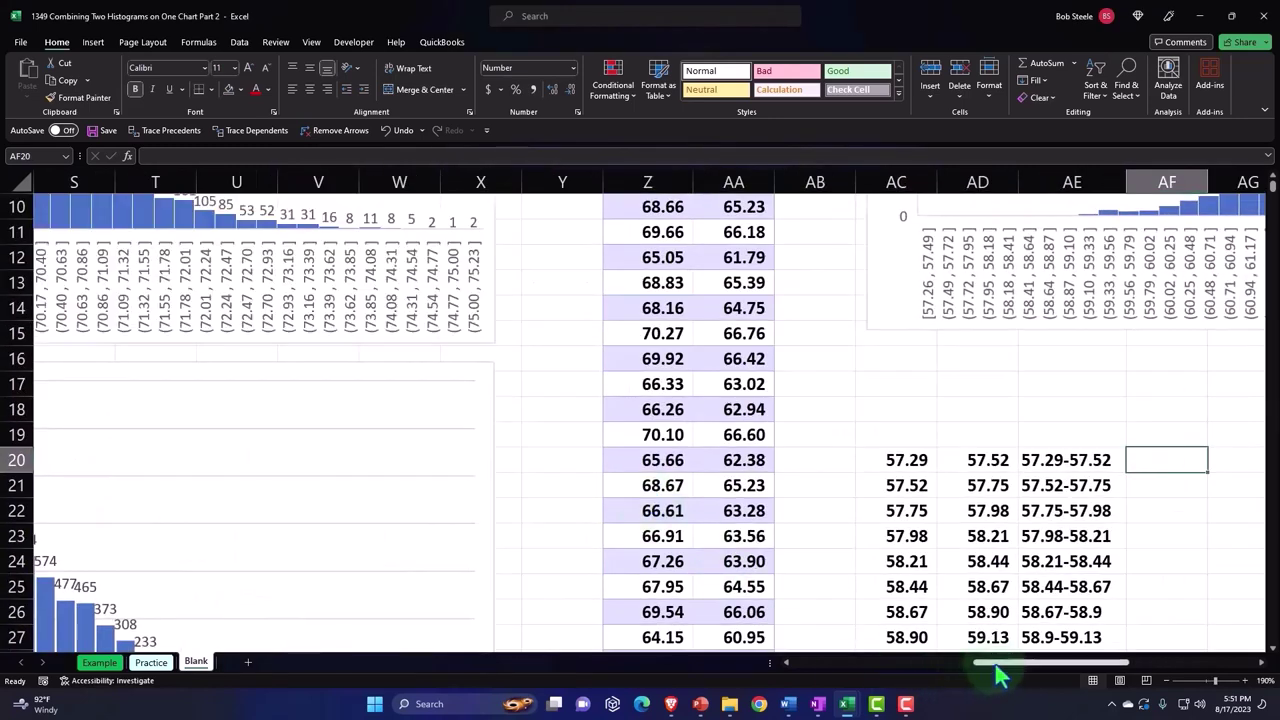
mouse_move(1000, 662)
mouse_down()
mouse_move(1130, 662)
mouse_move(1049, 662)
mouse_up()
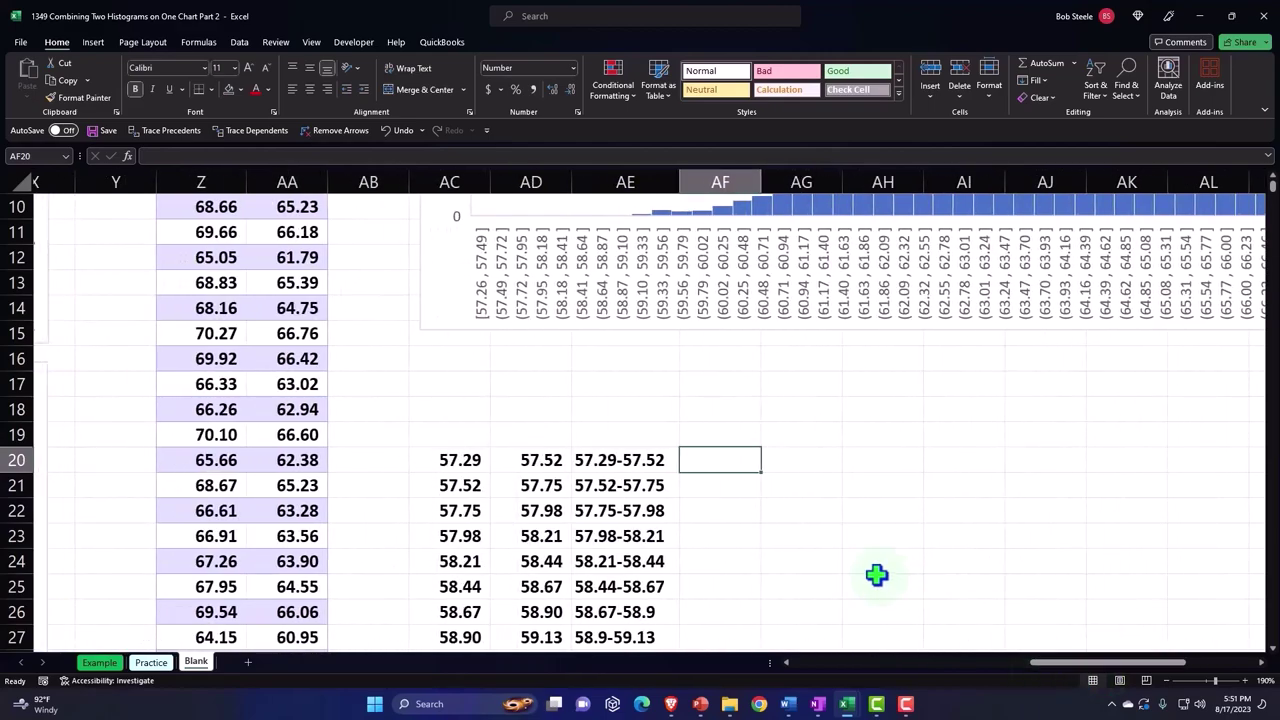
Step: In AF20 start a COUNTIFS with Women heights greater than AC20 as first criterion
text(=if)
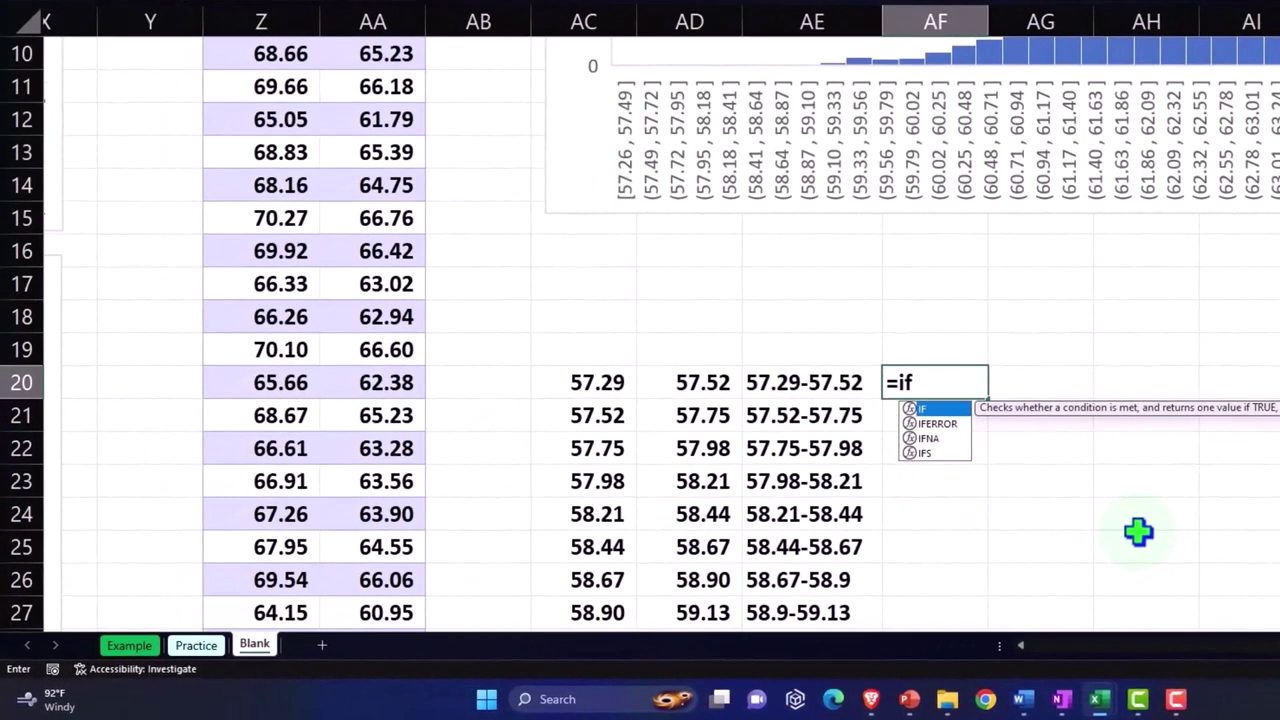
key(BackSpace)
key(BackSpace)
text(coun)
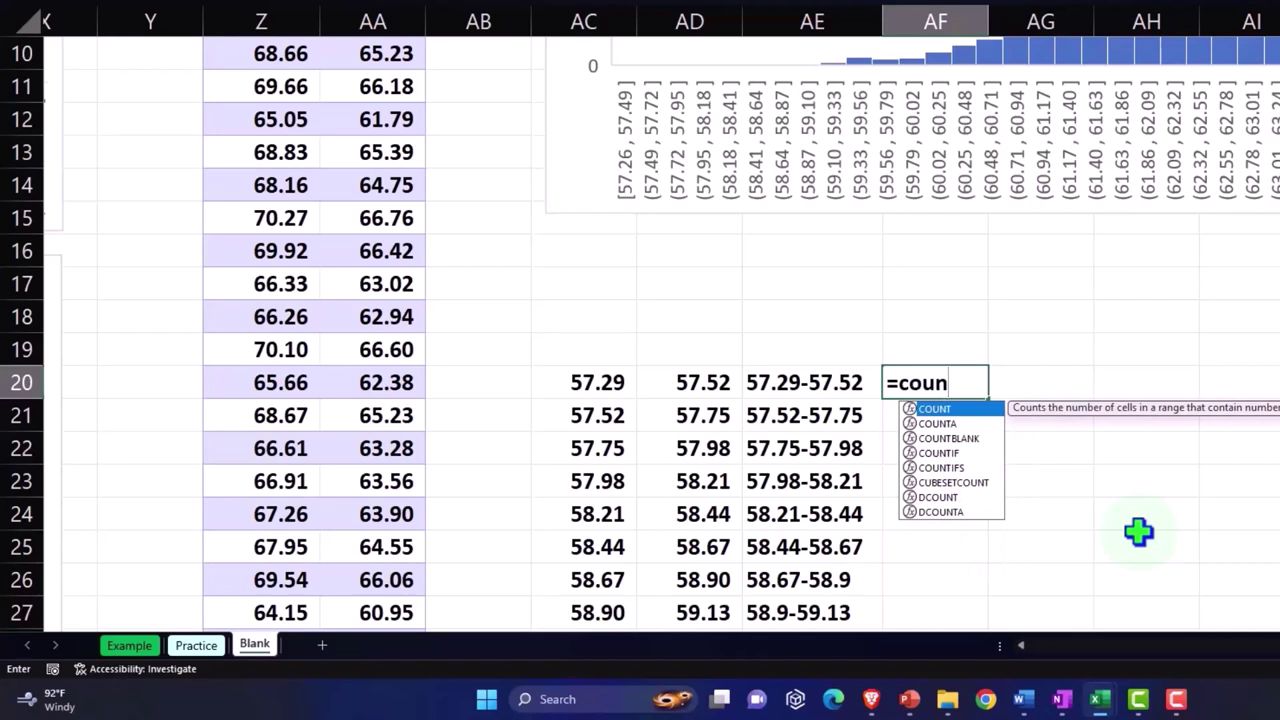
text(tifs)
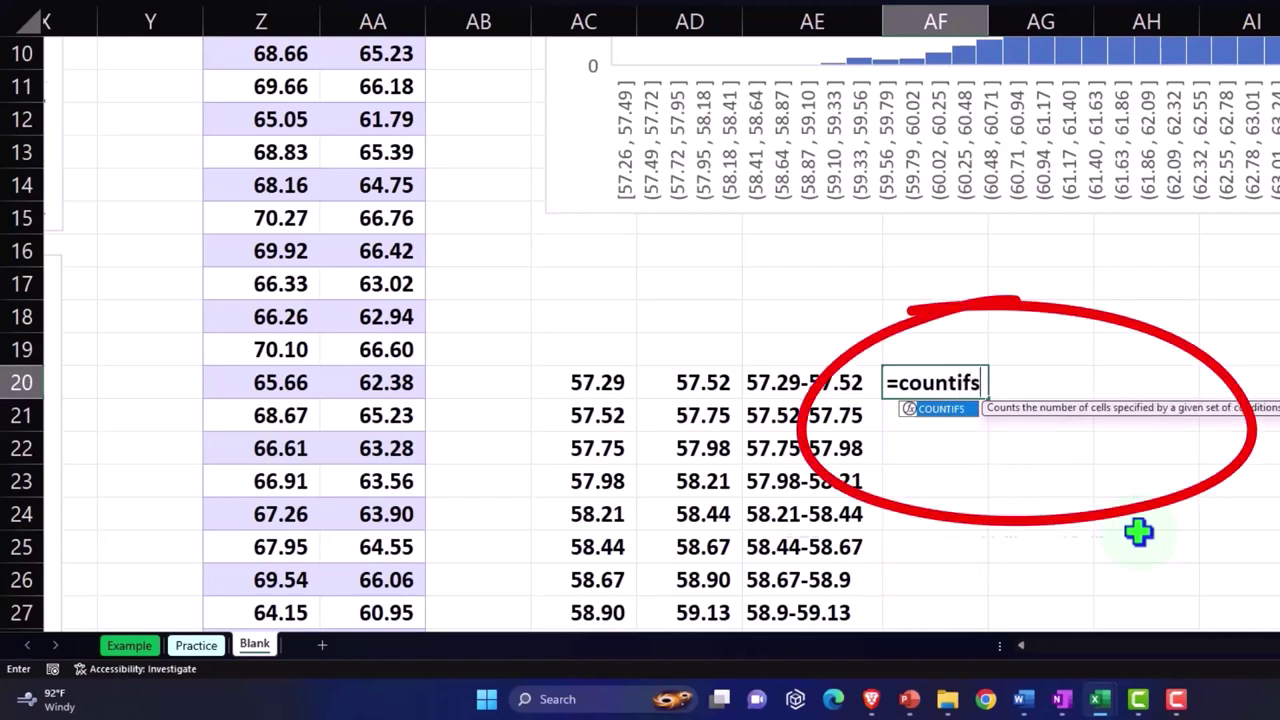
double_click(936, 410)
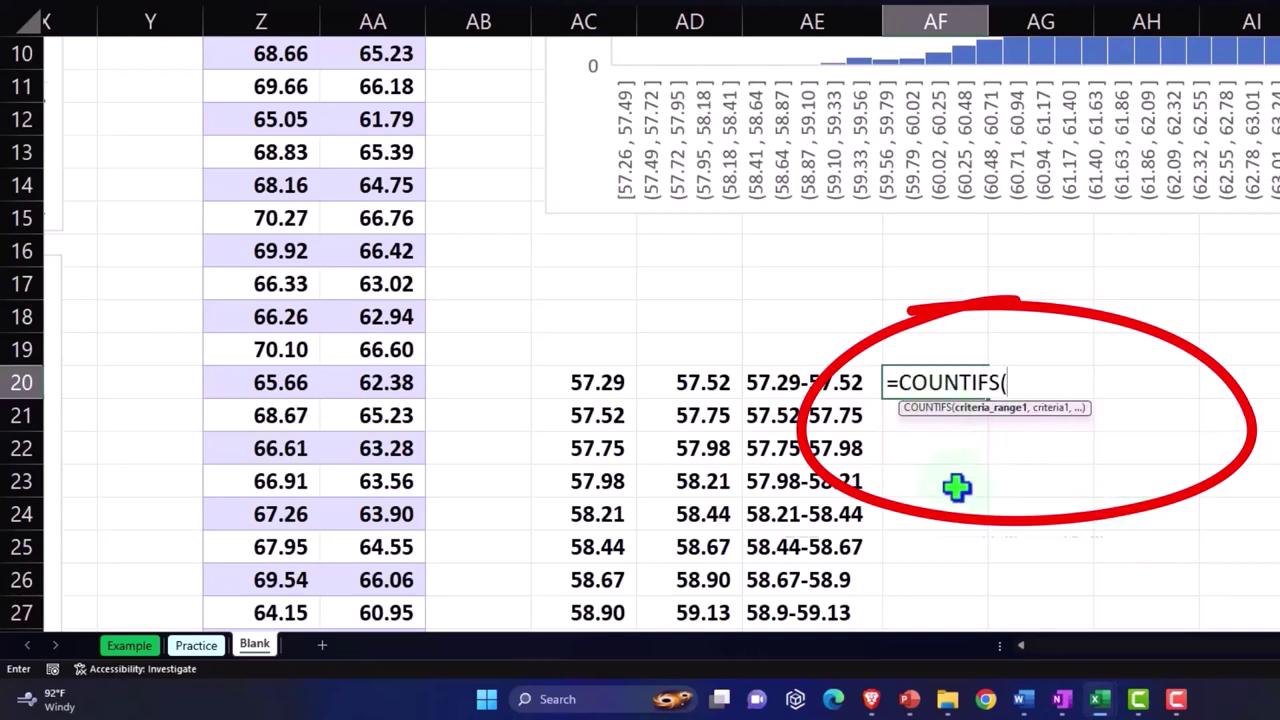
scroll(433, 394, up, 3)
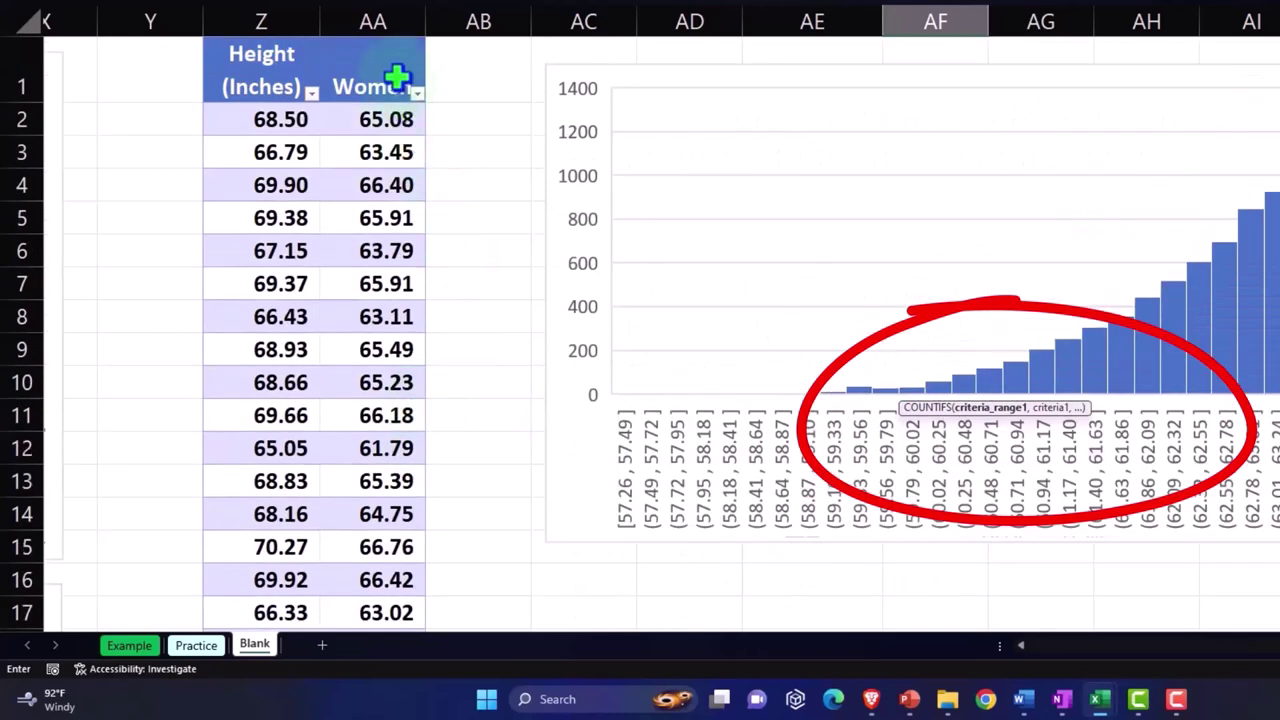
click(375, 30)
scroll(608, 247, down, 3)
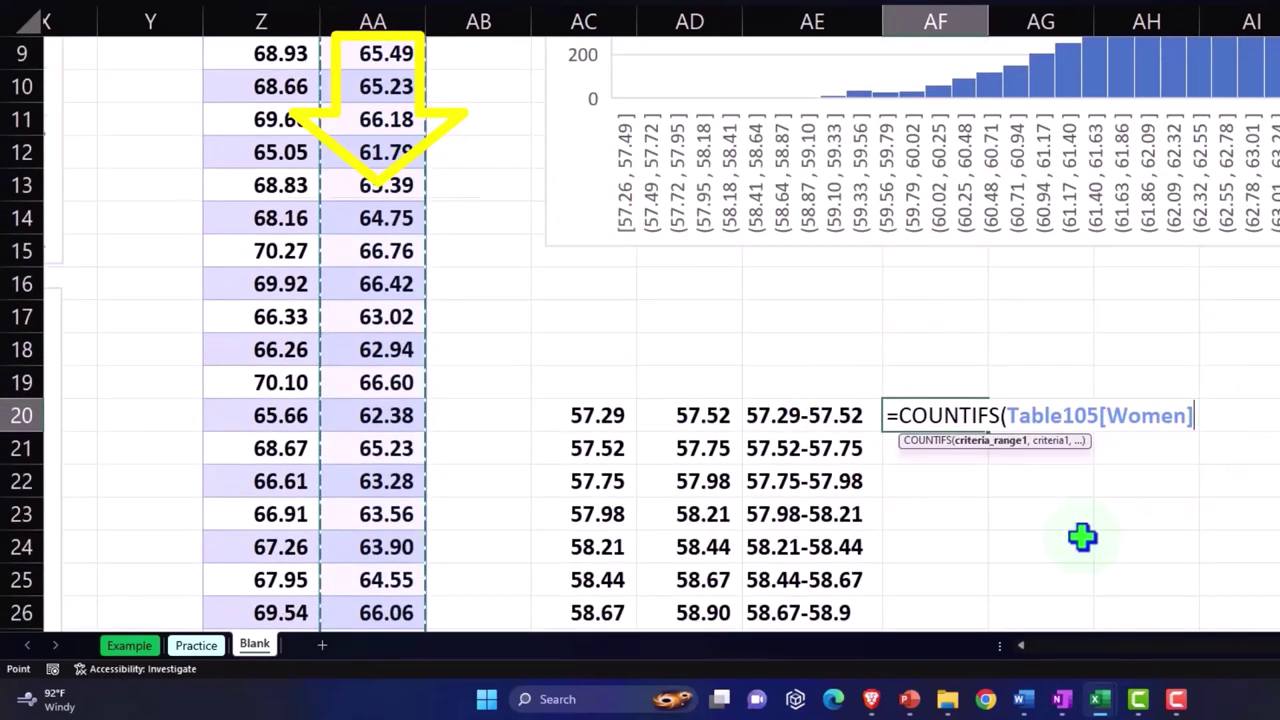
text(,)
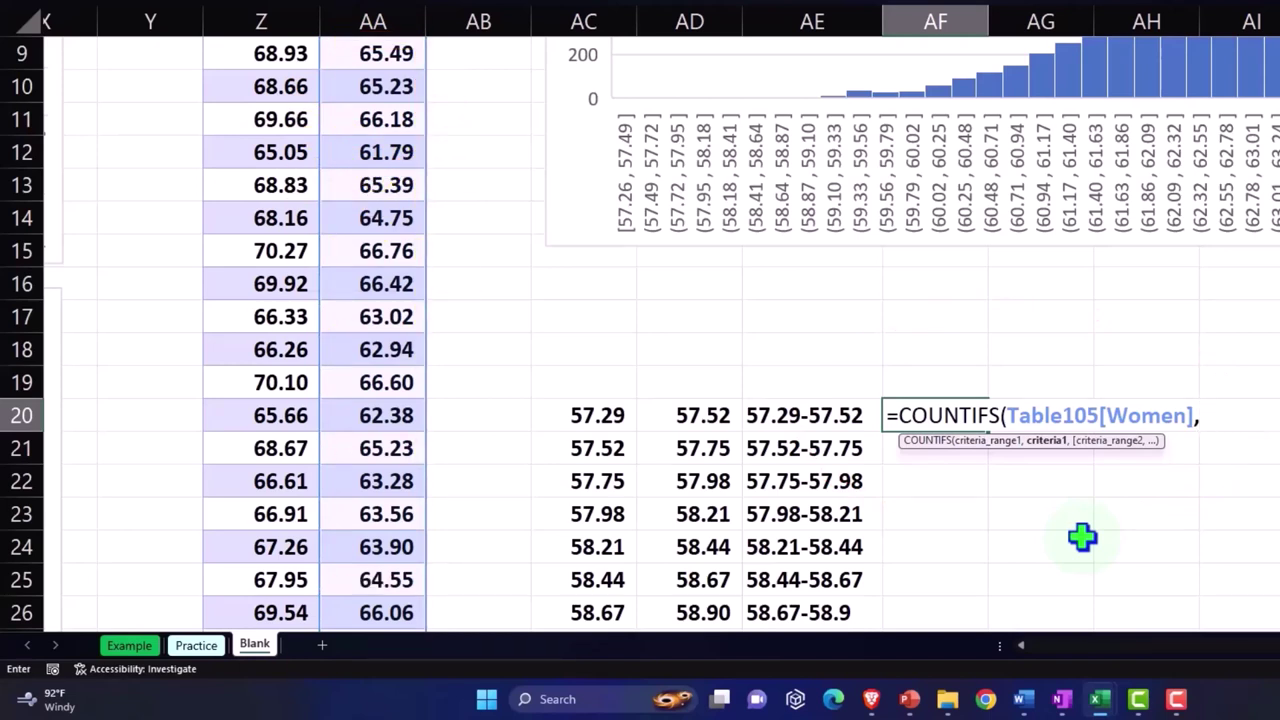
text(">"&)
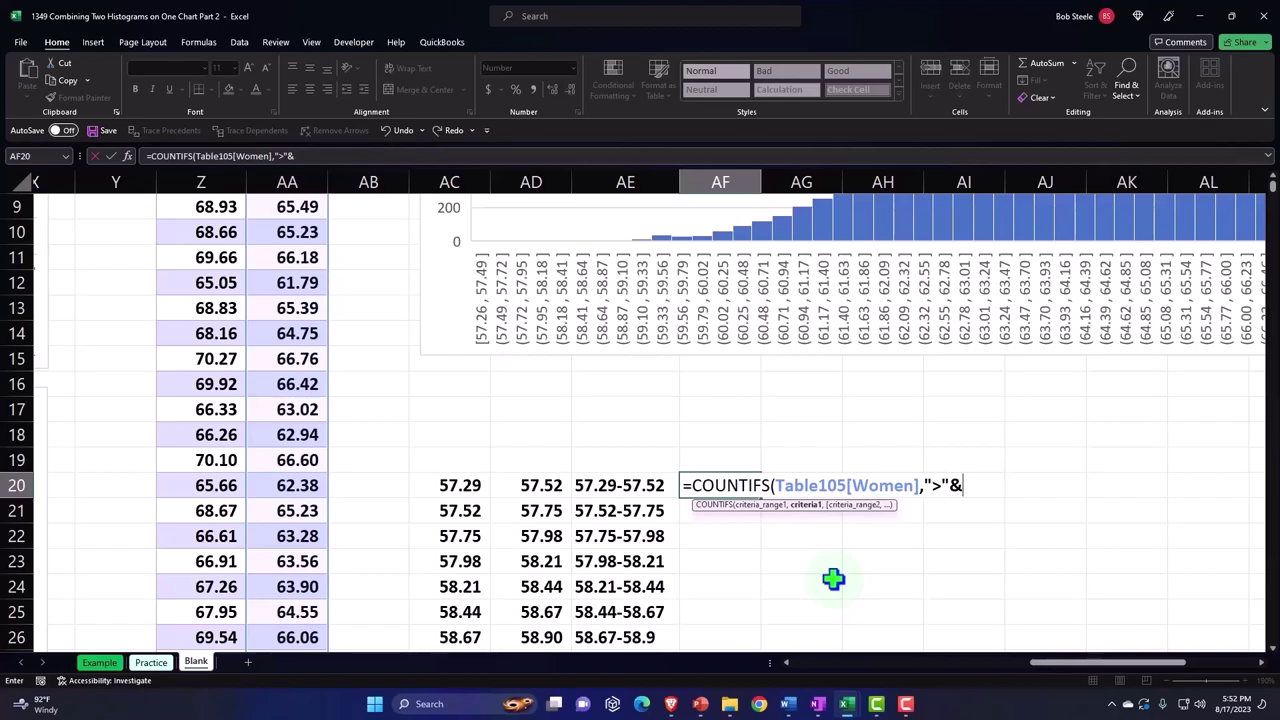
click(457, 485)
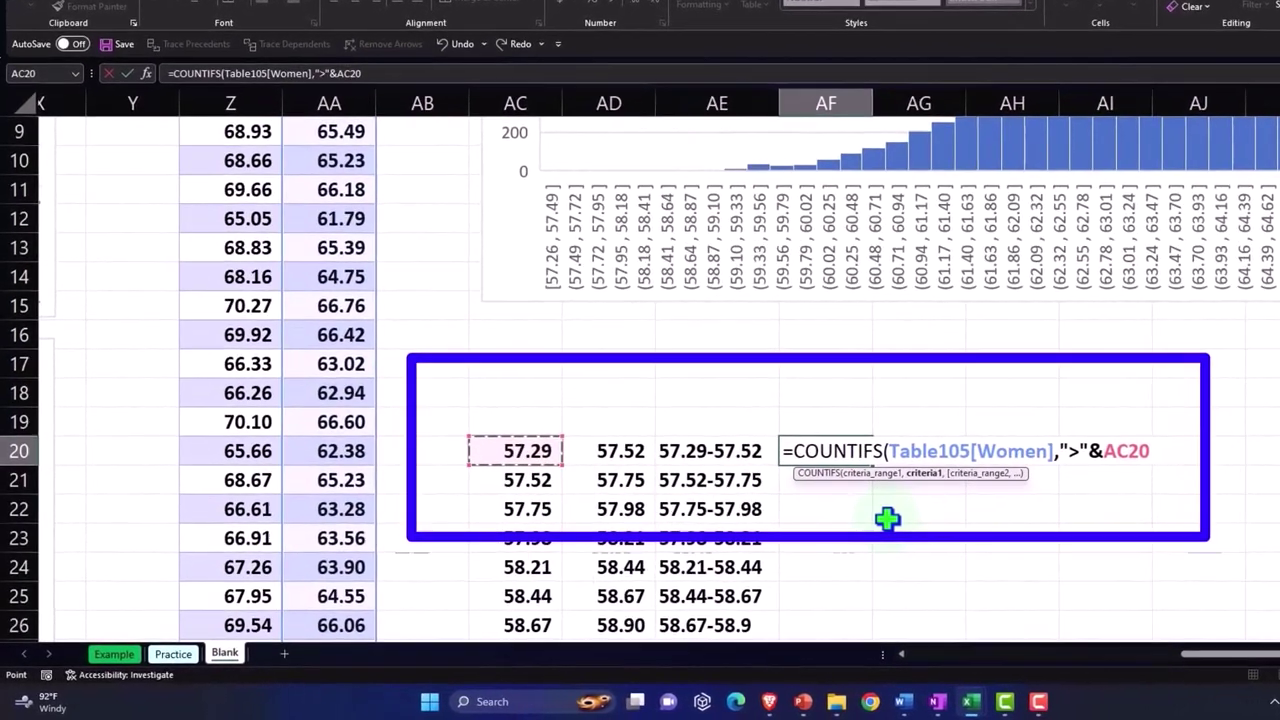
Step: Add the second criterion, Women heights up to AD20, and commit, returning 0.00
text(,)
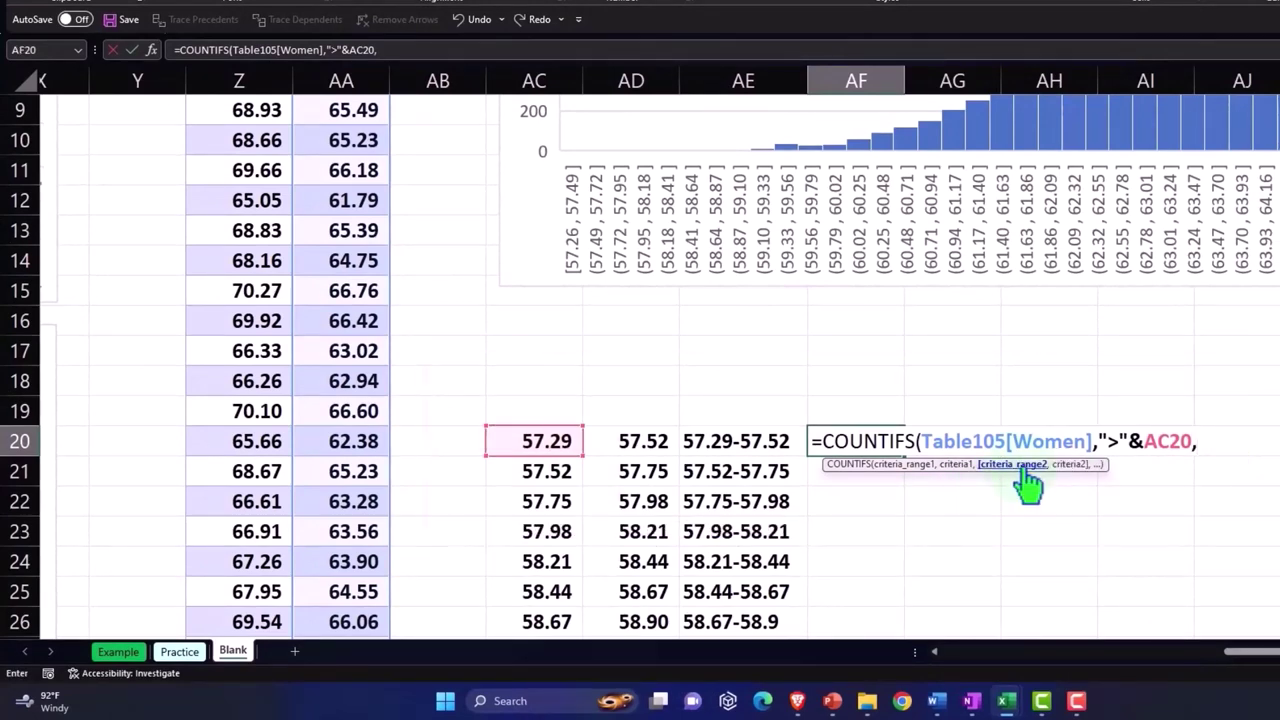
scroll(490, 525, up, 3)
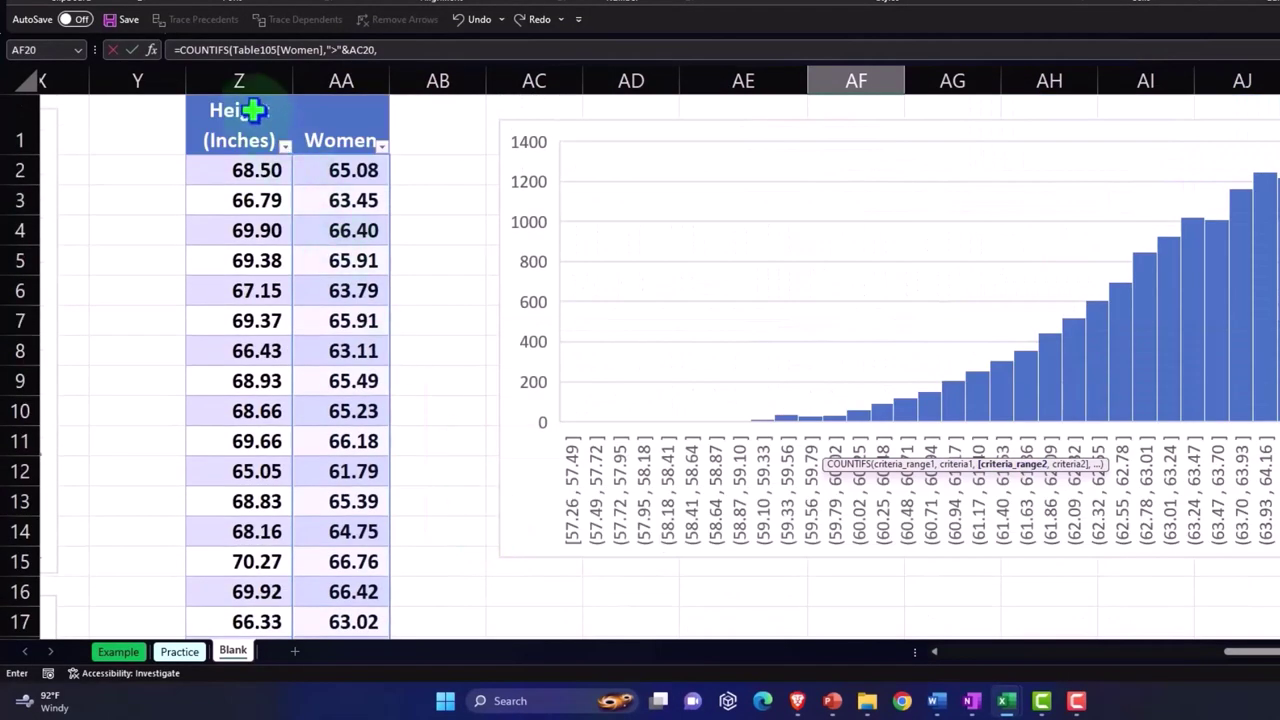
click(340, 98)
scroll(514, 277, down, 2)
scroll(530, 291, down, 2)
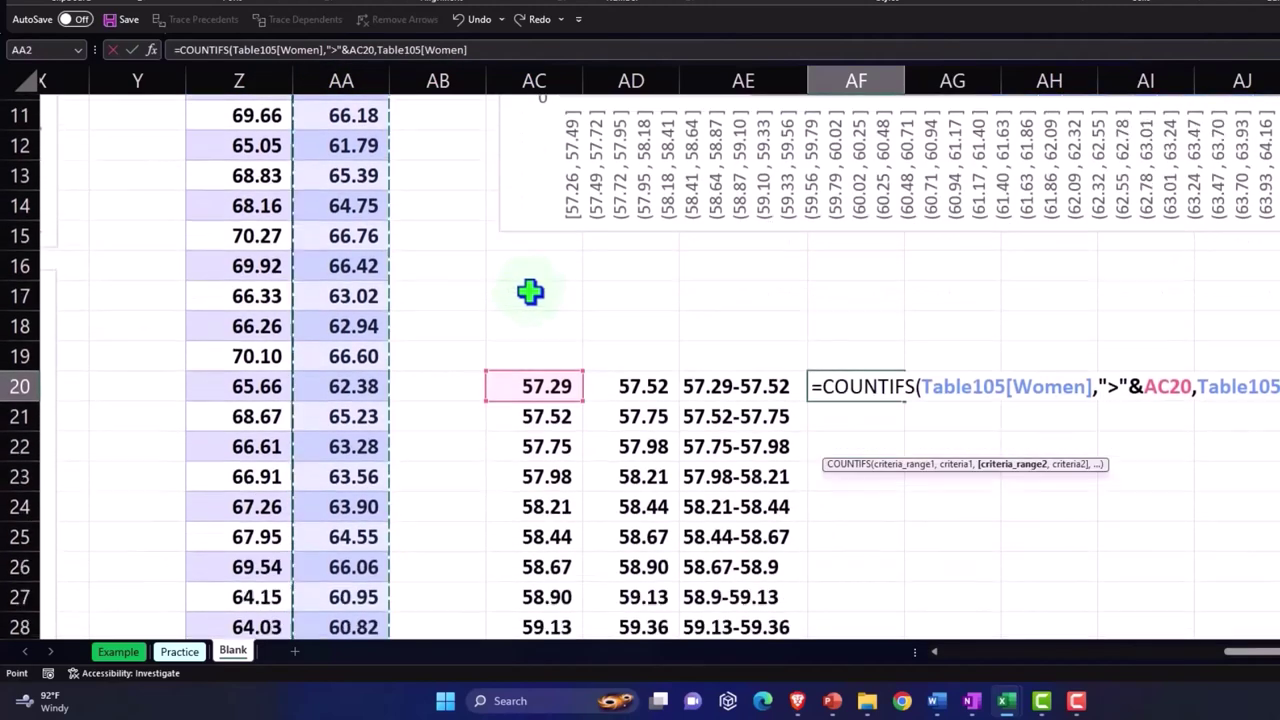
scroll(530, 291, down, 1)
text(,)
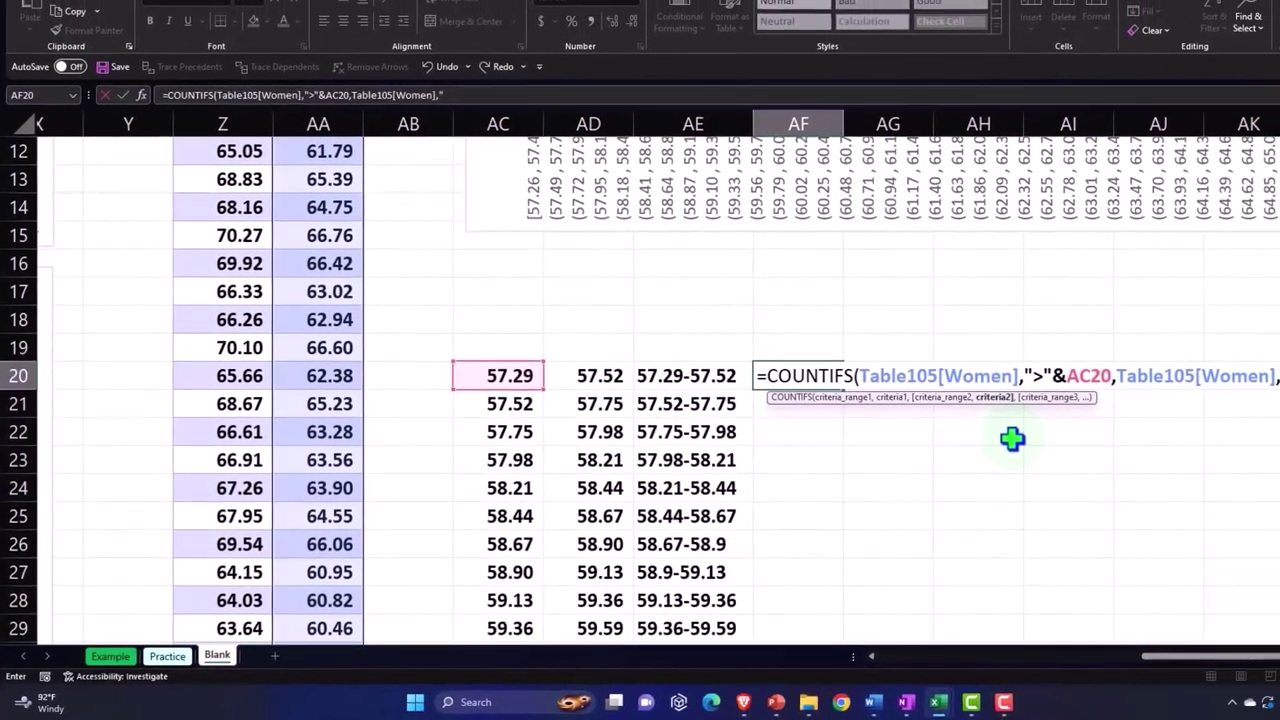
text(")
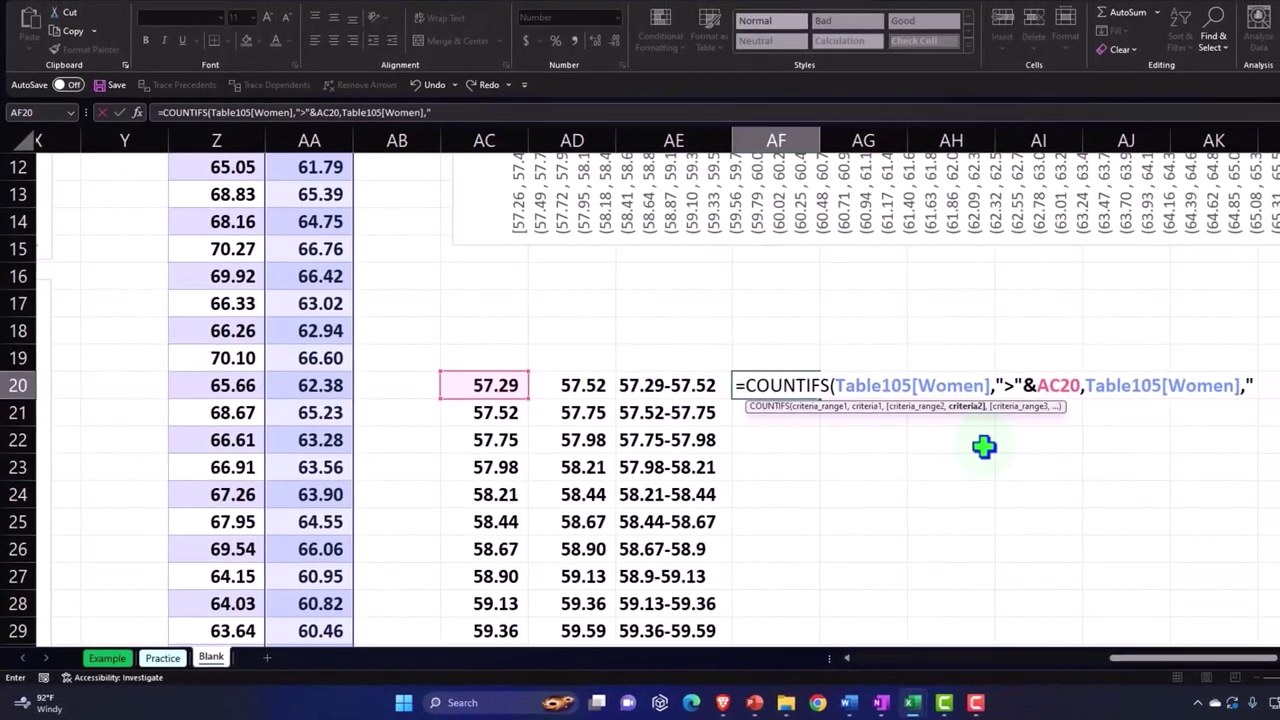
text(<="&)
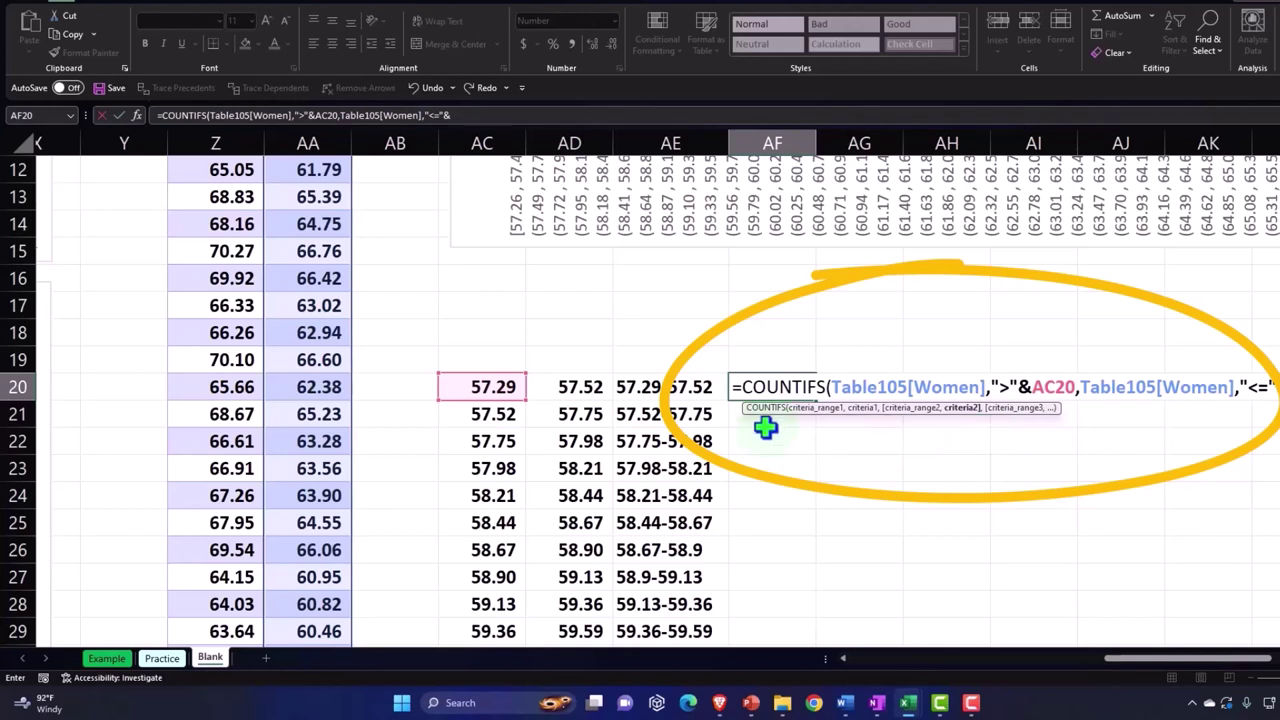
click(585, 388)
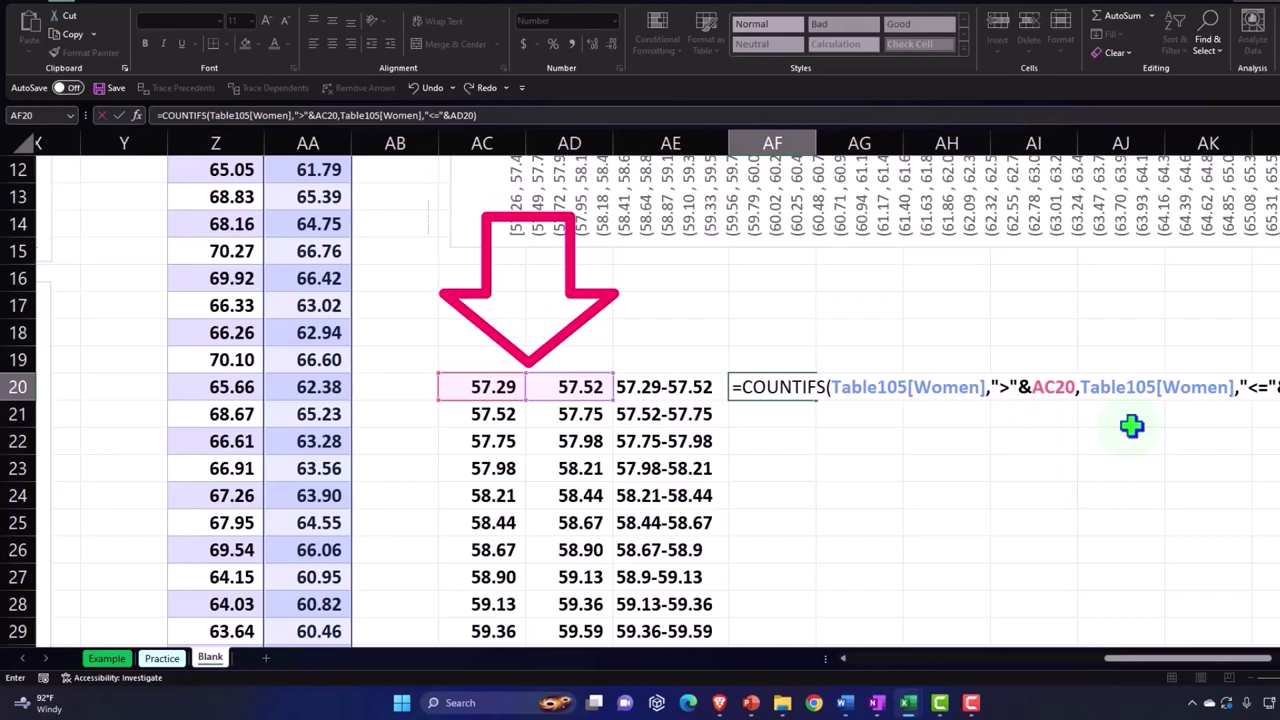
key(Return)
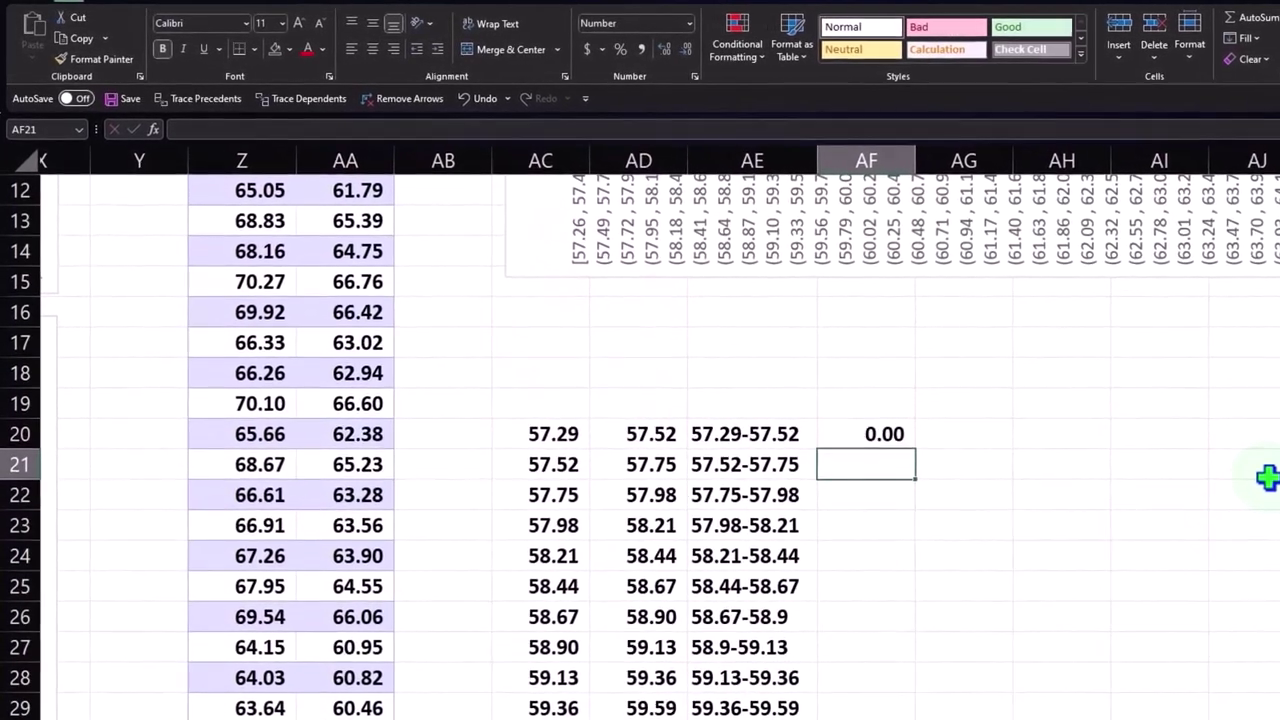
Step: Copy the AF20 COUNTIFS formula down column AF through row 97
click(888, 434)
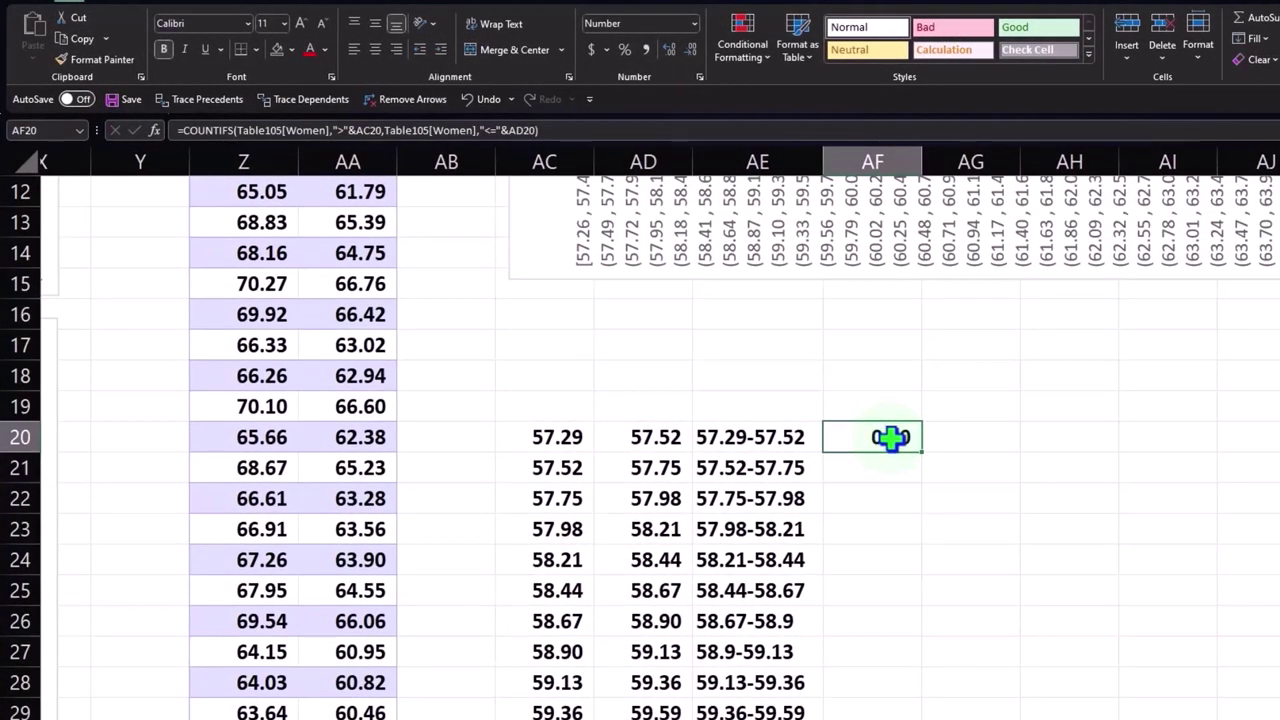
scroll(890, 437, down, 1)
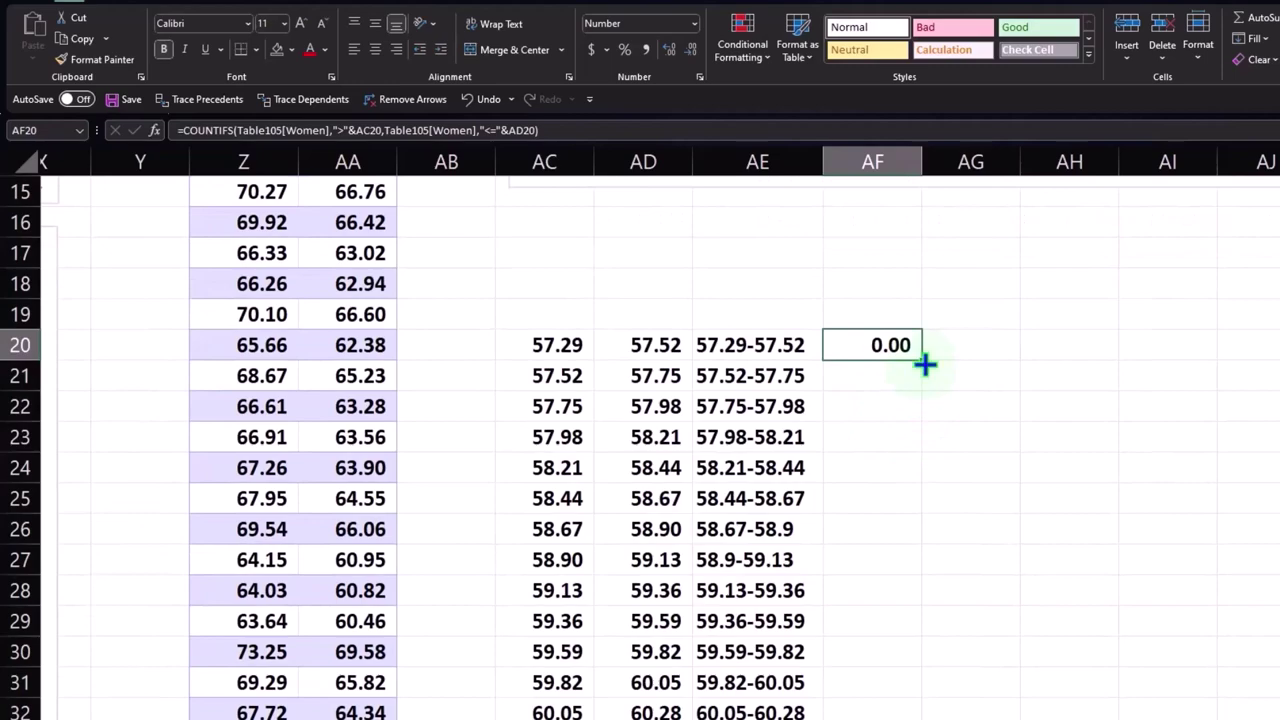
mouse_move(925, 365)
mouse_down()
mouse_move(922, 716)
mouse_move(922, 690)
mouse_up()
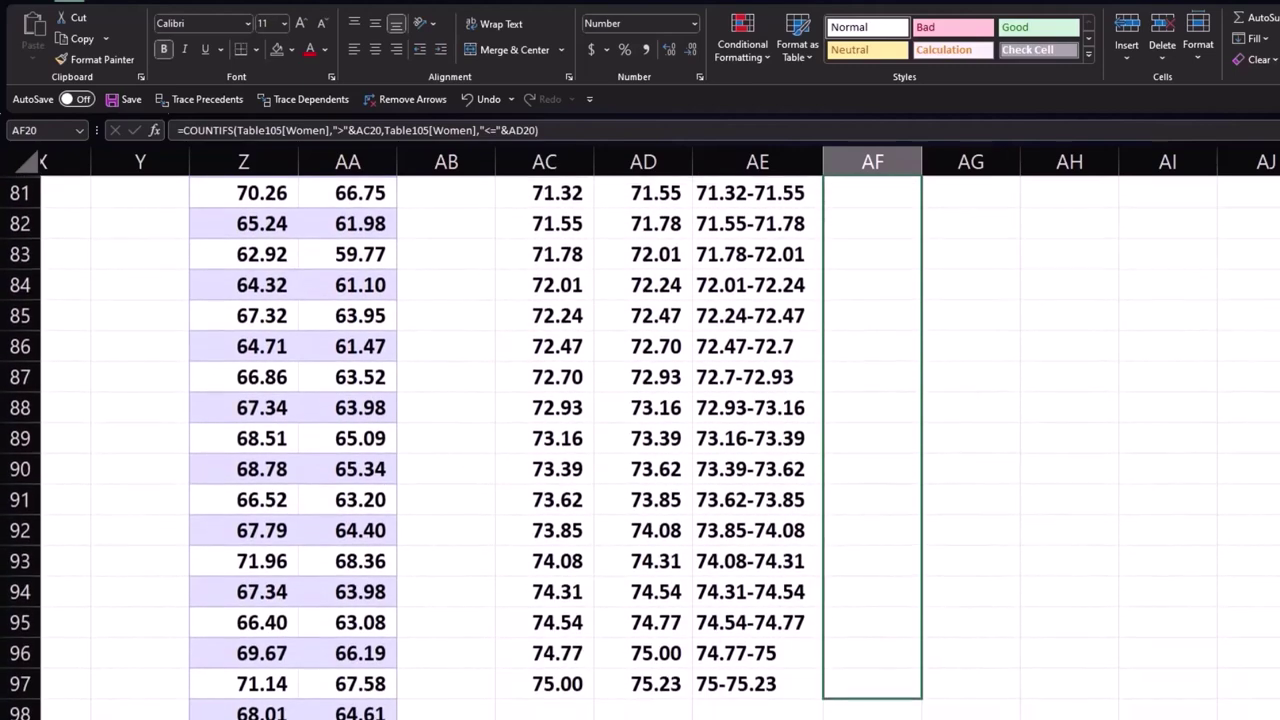
drag(922, 690, 903, 646)
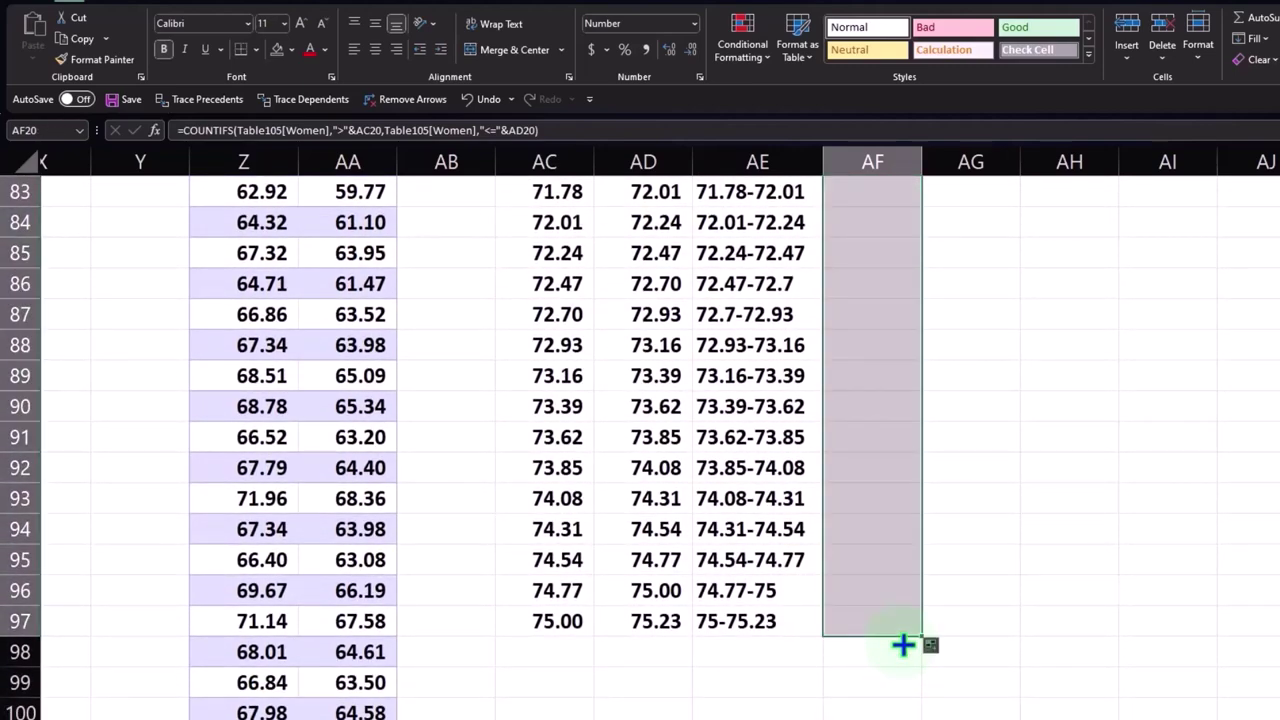
Step: Verify the copied COUNTIFS references in AF46, leaving the formula unchanged
scroll(903, 646, up, 3)
scroll(903, 646, up, 3)
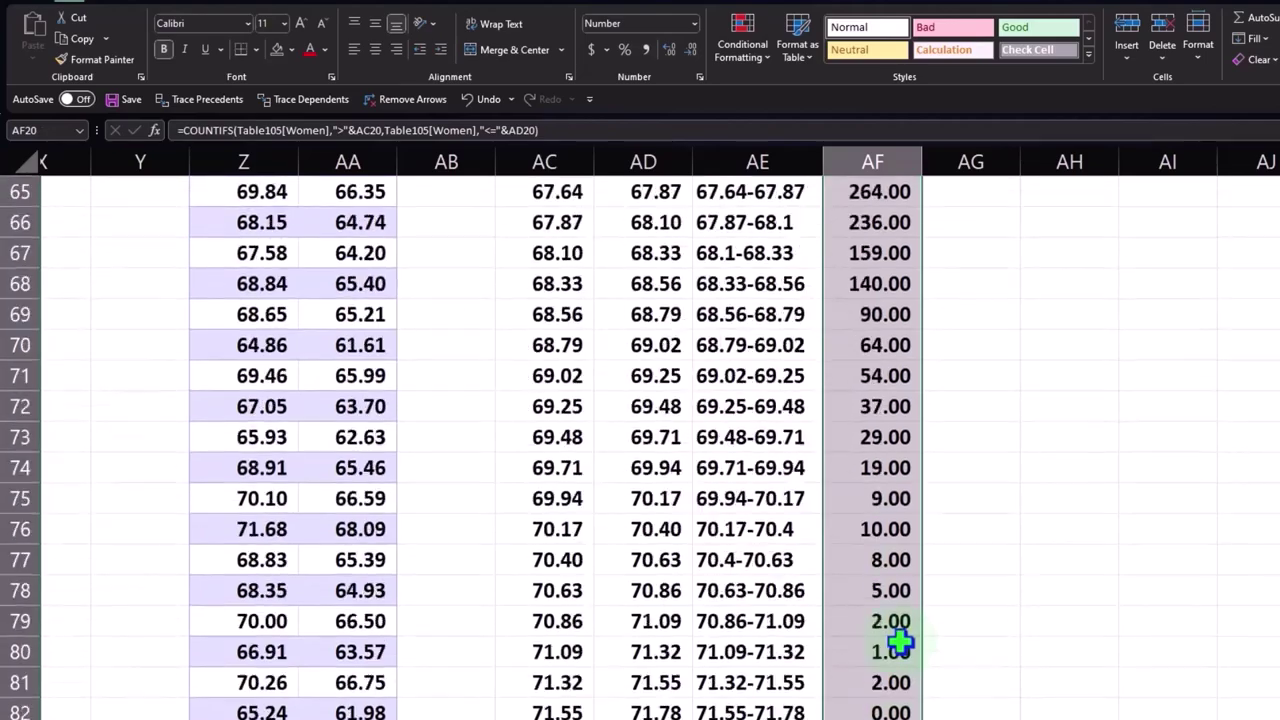
scroll(902, 645, up, 1)
scroll(900, 645, up, 2)
scroll(900, 645, up, 1)
scroll(900, 645, up, 2)
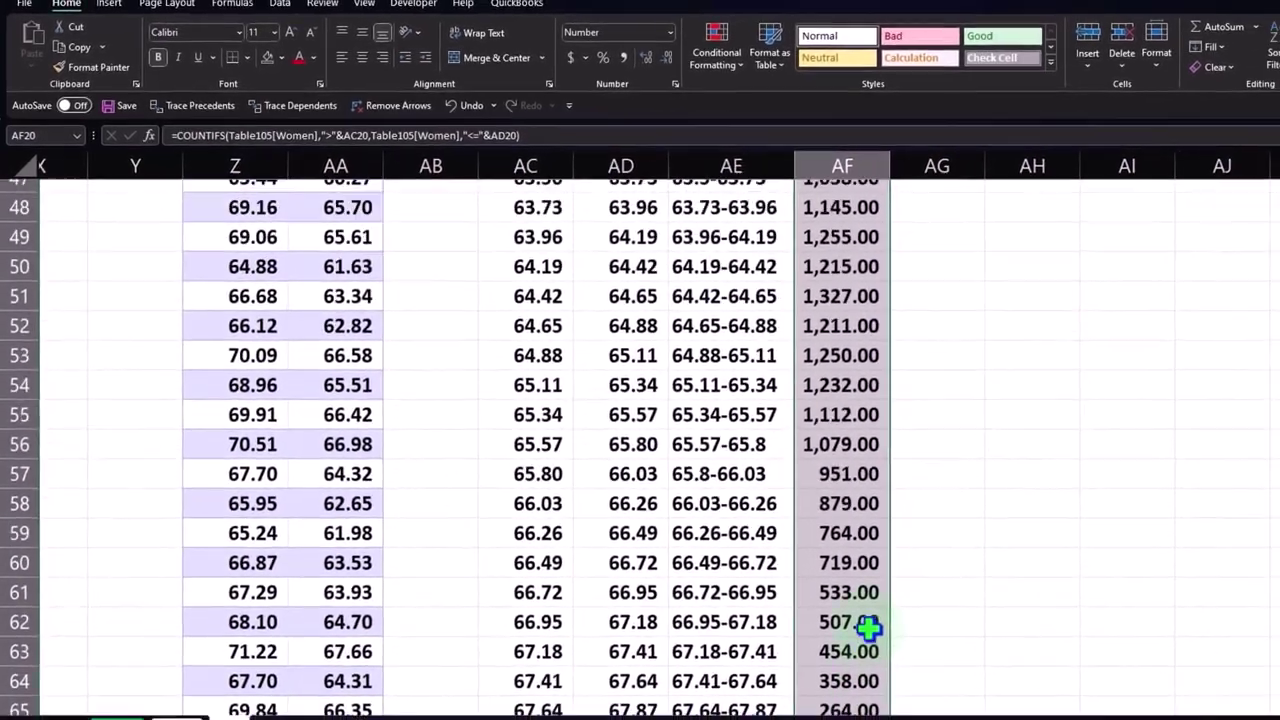
scroll(900, 645, up, 2)
click(731, 334)
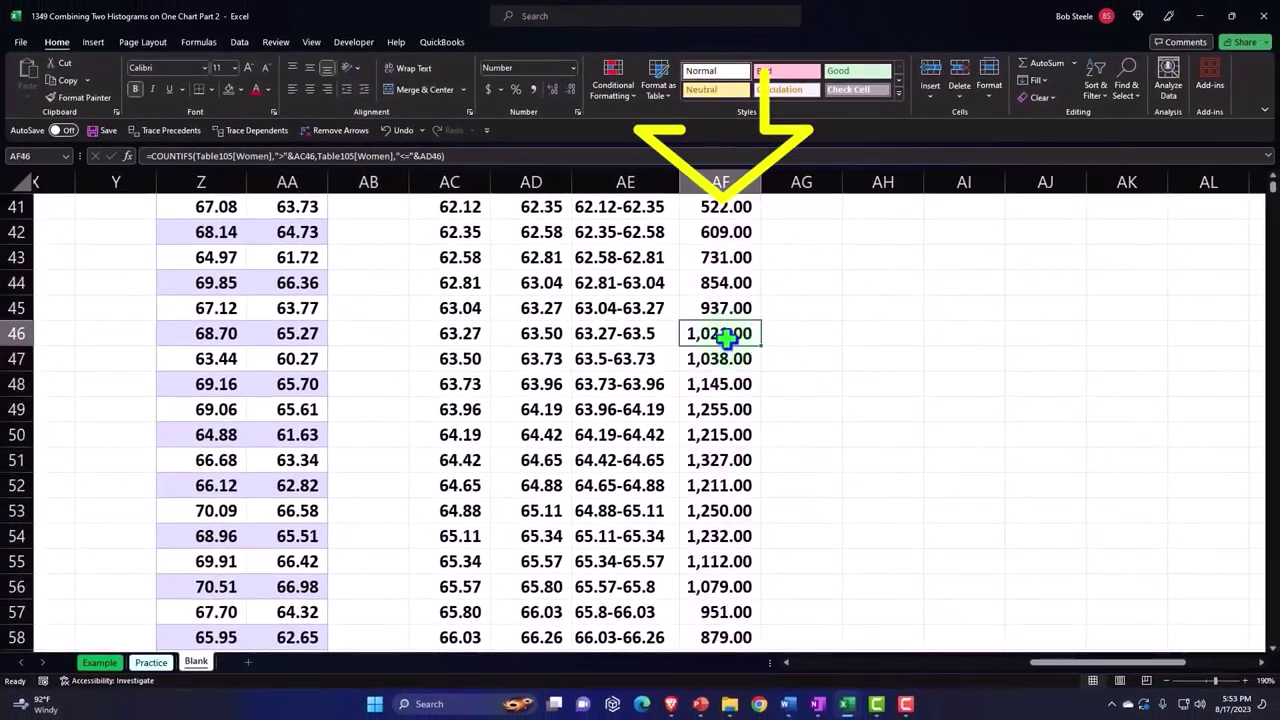
scroll(757, 530, up, 1)
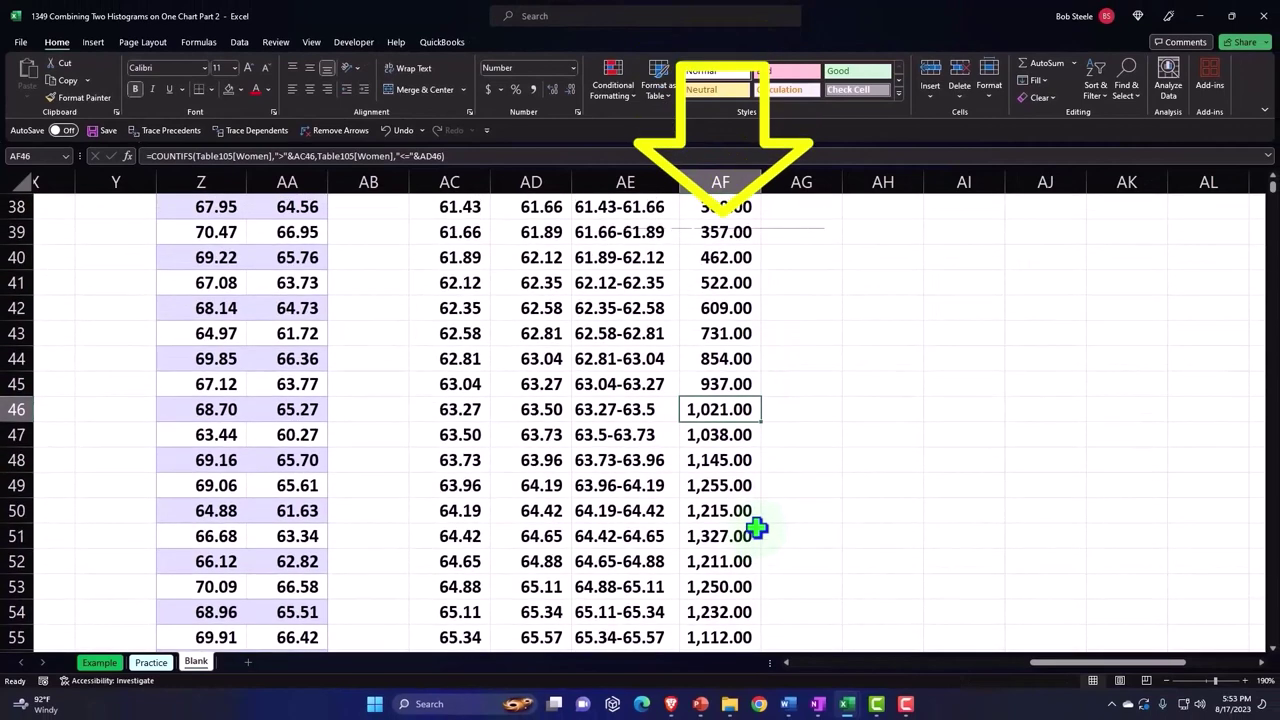
double_click(741, 410)
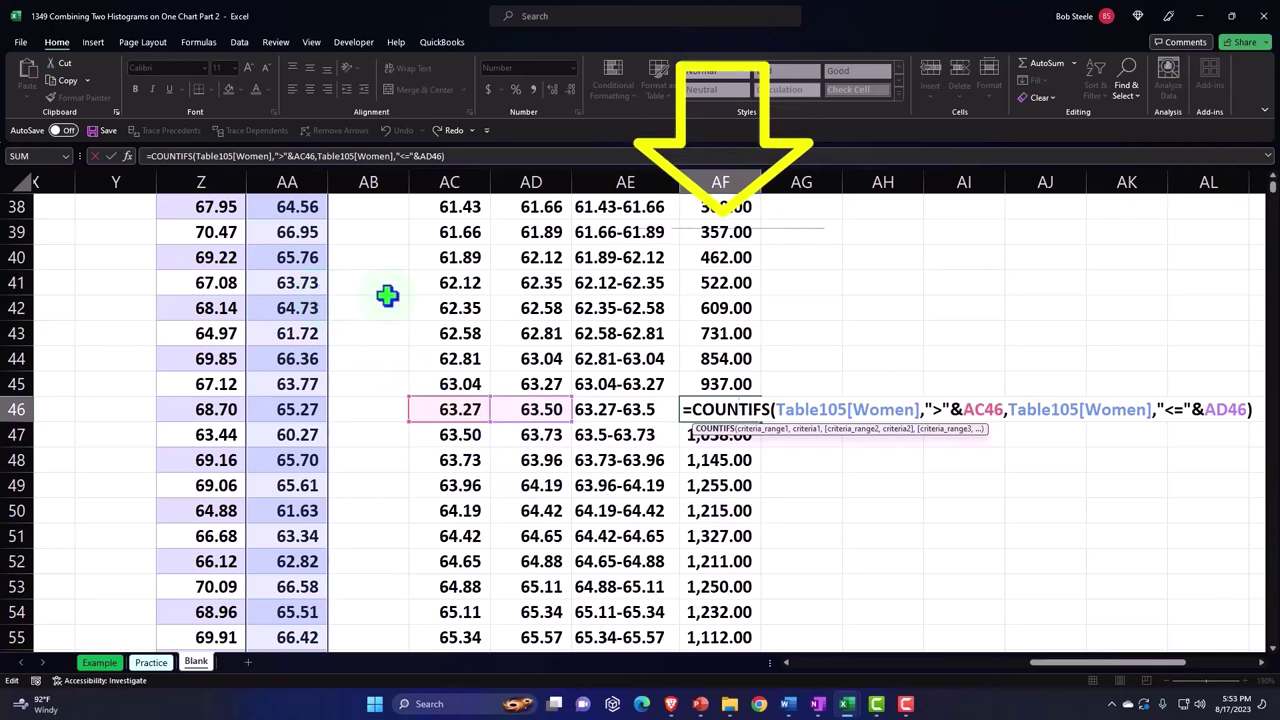
key(Return)
Step: Review the counts and mark the trailing zero-count bins from 71.55-71.78 onward
scroll(614, 451, up, 2)
scroll(614, 457, up, 6)
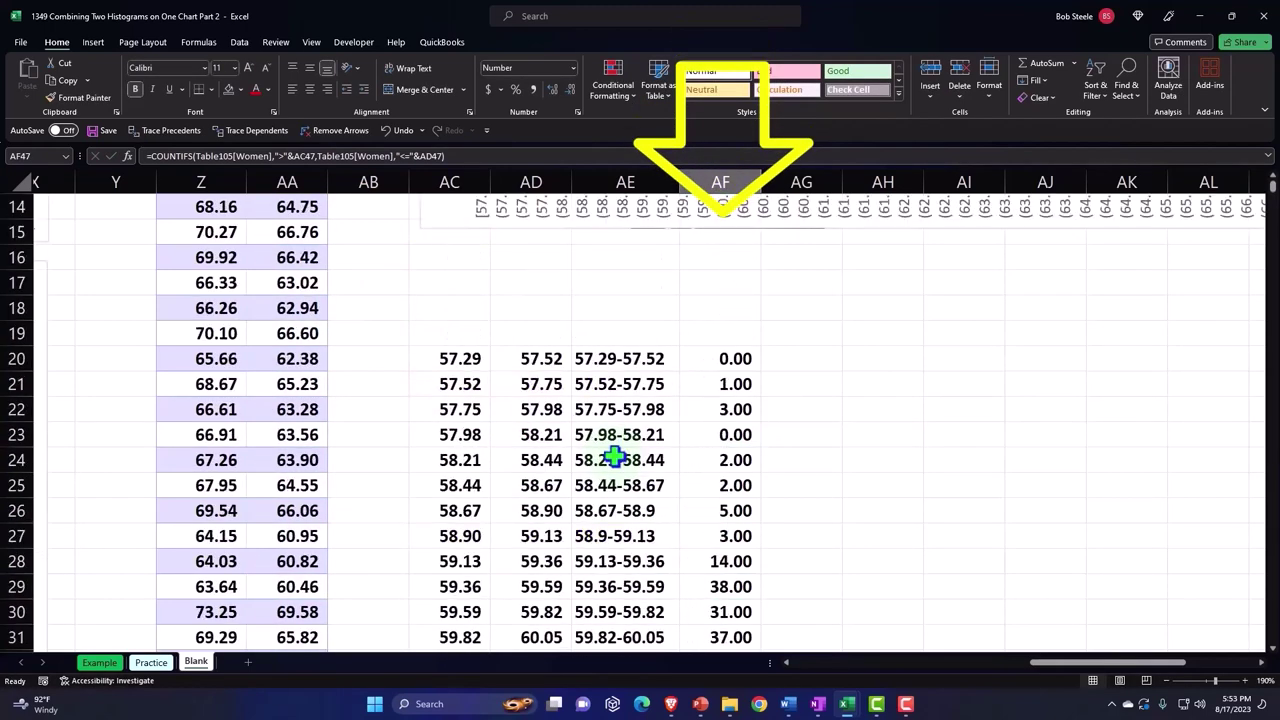
scroll(614, 457, up, 4)
scroll(614, 460, up, 1)
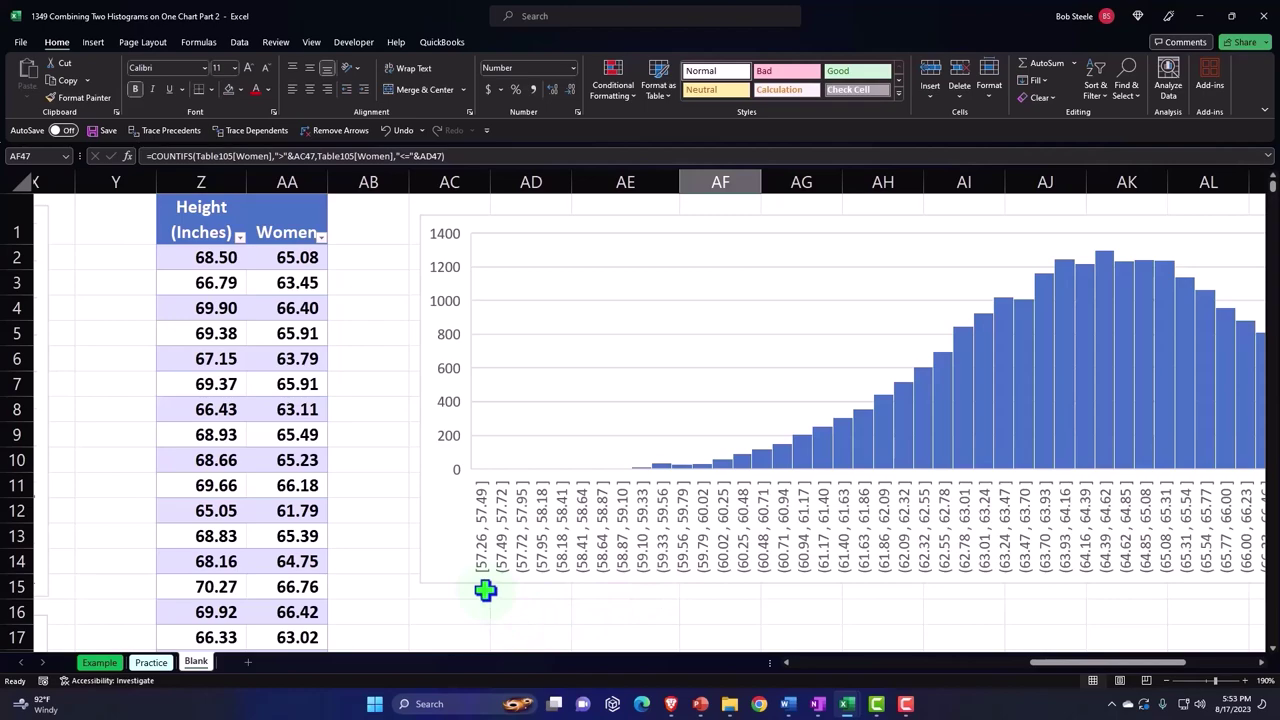
scroll(548, 598, down, 3)
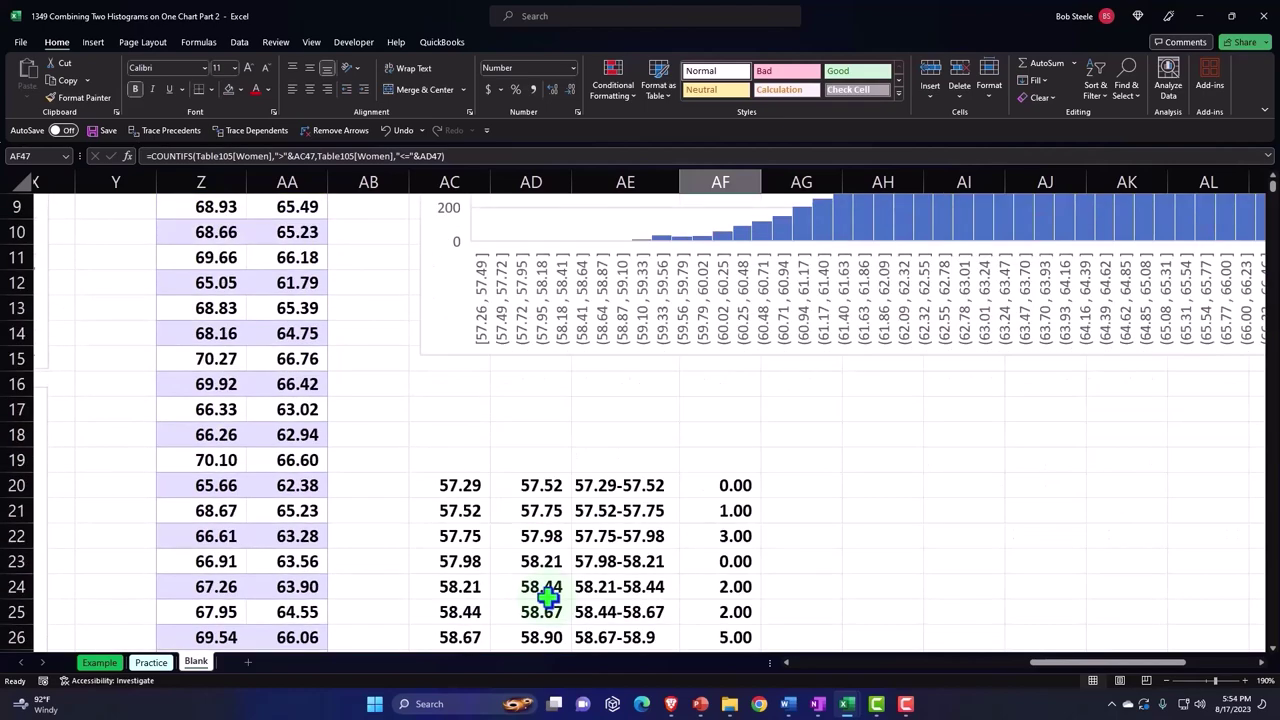
scroll(548, 598, down, 1)
scroll(548, 598, down, 2)
scroll(549, 598, down, 2)
scroll(549, 598, down, 2)
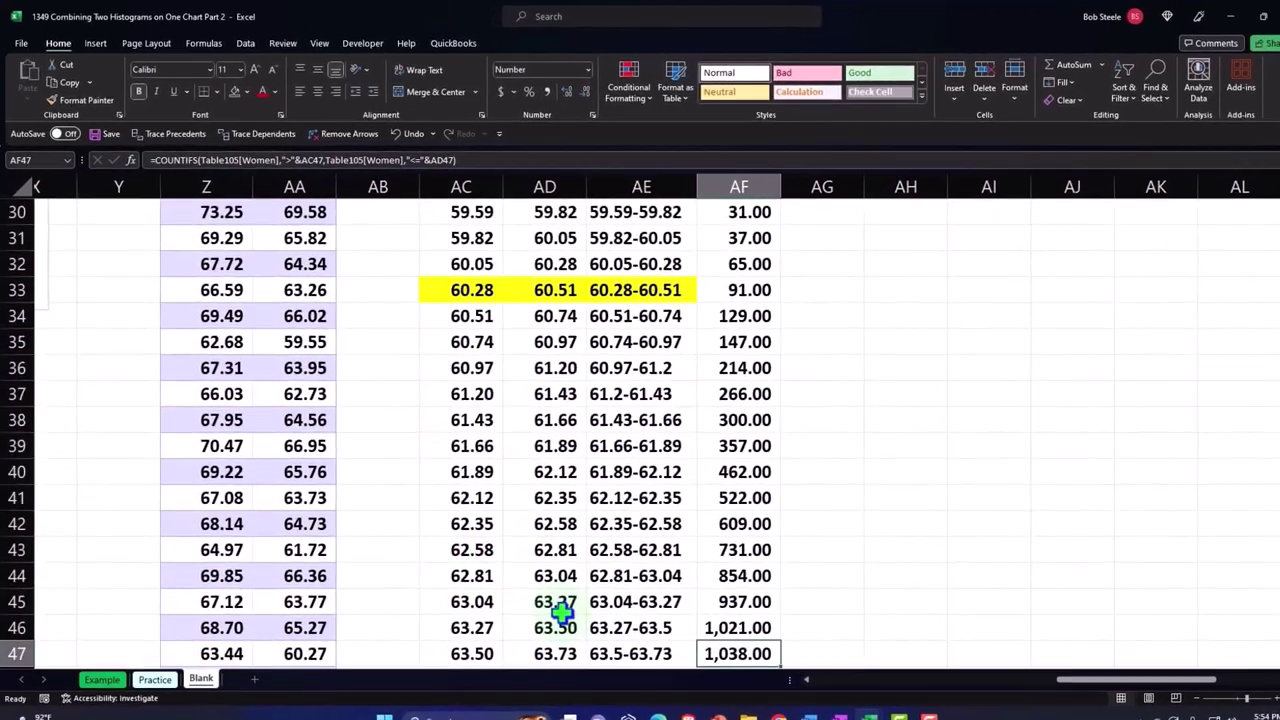
scroll(549, 598, down, 2)
scroll(549, 598, down, 4)
scroll(549, 598, down, 2)
scroll(597, 651, down, 4)
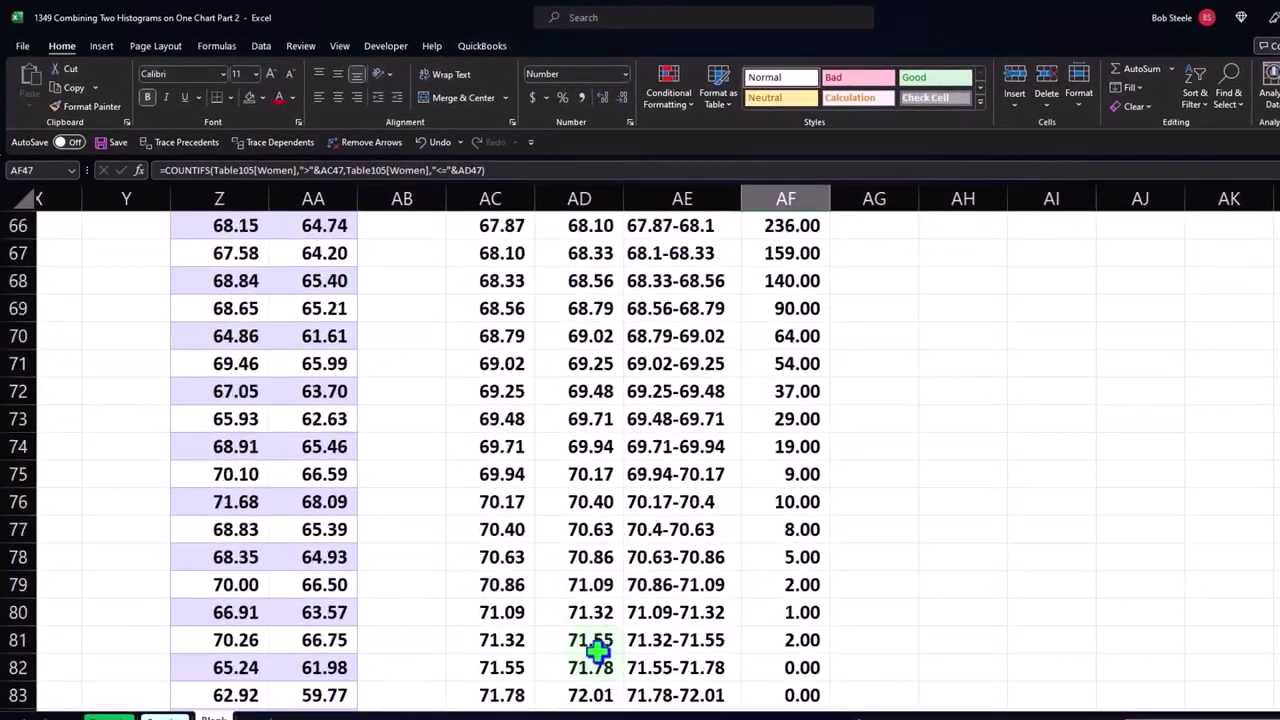
scroll(594, 651, down, 1)
scroll(820, 651, down, 1)
scroll(820, 651, down, 2)
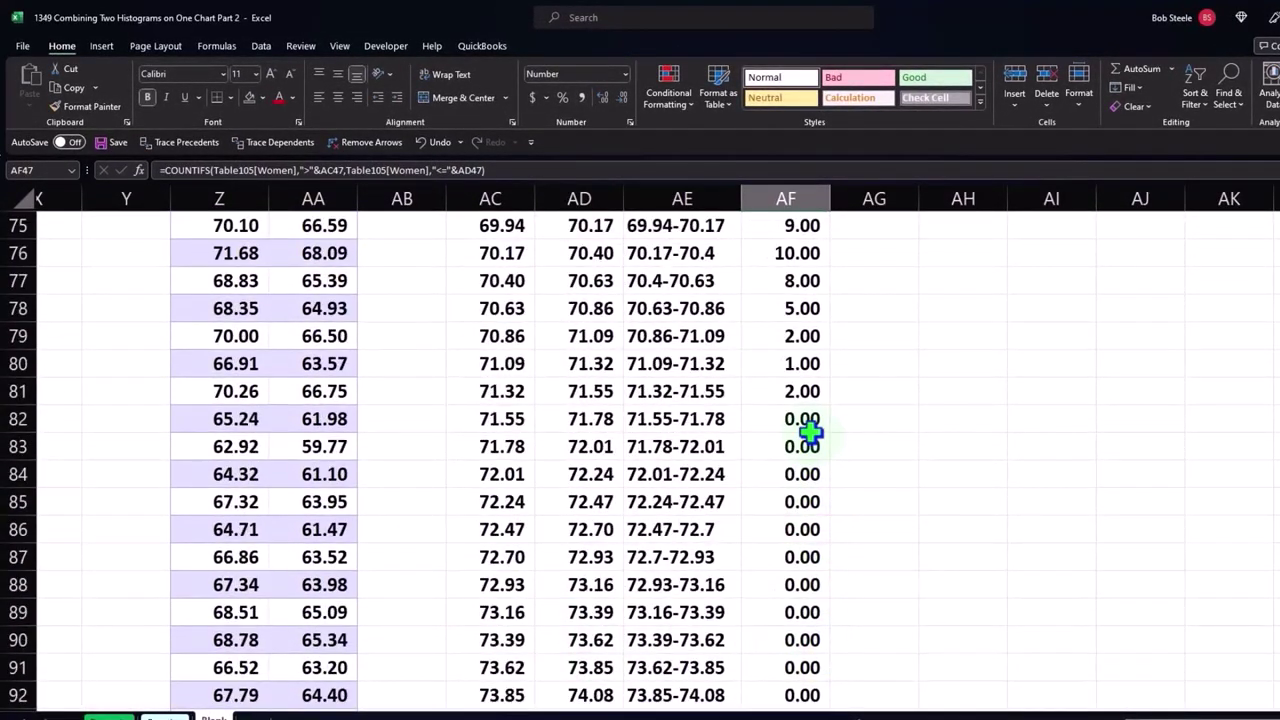
mouse_move(809, 419)
mouse_down()
mouse_move(805, 712)
mouse_move(785, 657)
mouse_up()
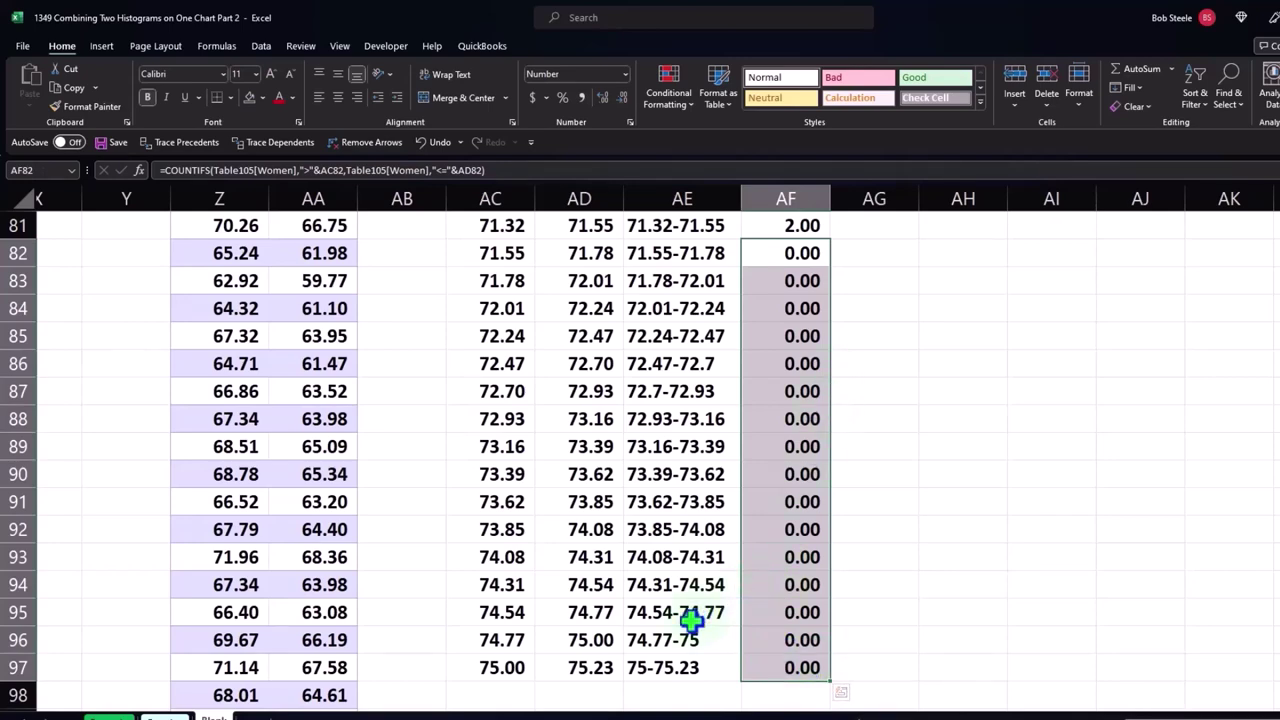
Step: Select the bin labels and counts AE20:AF81, ending at the last nonzero bin
scroll(692, 621, up, 2)
scroll(692, 621, up, 1)
click(795, 472)
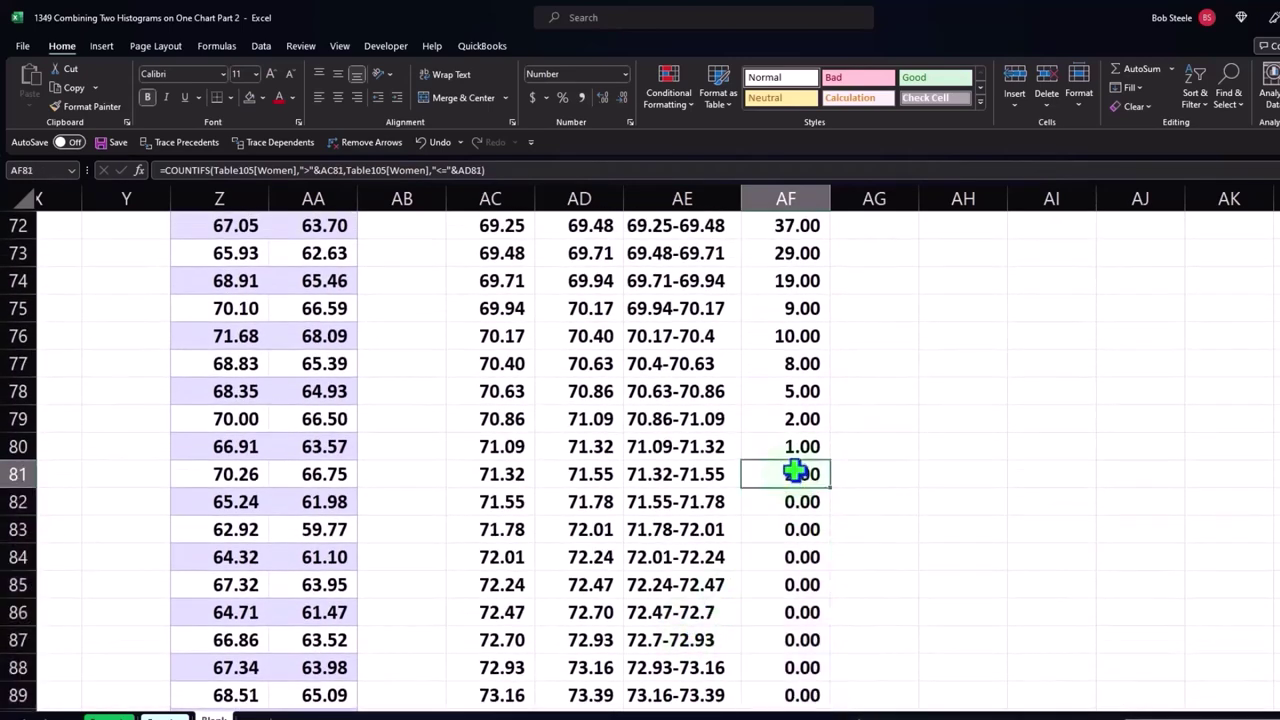
scroll(703, 537, up, 3)
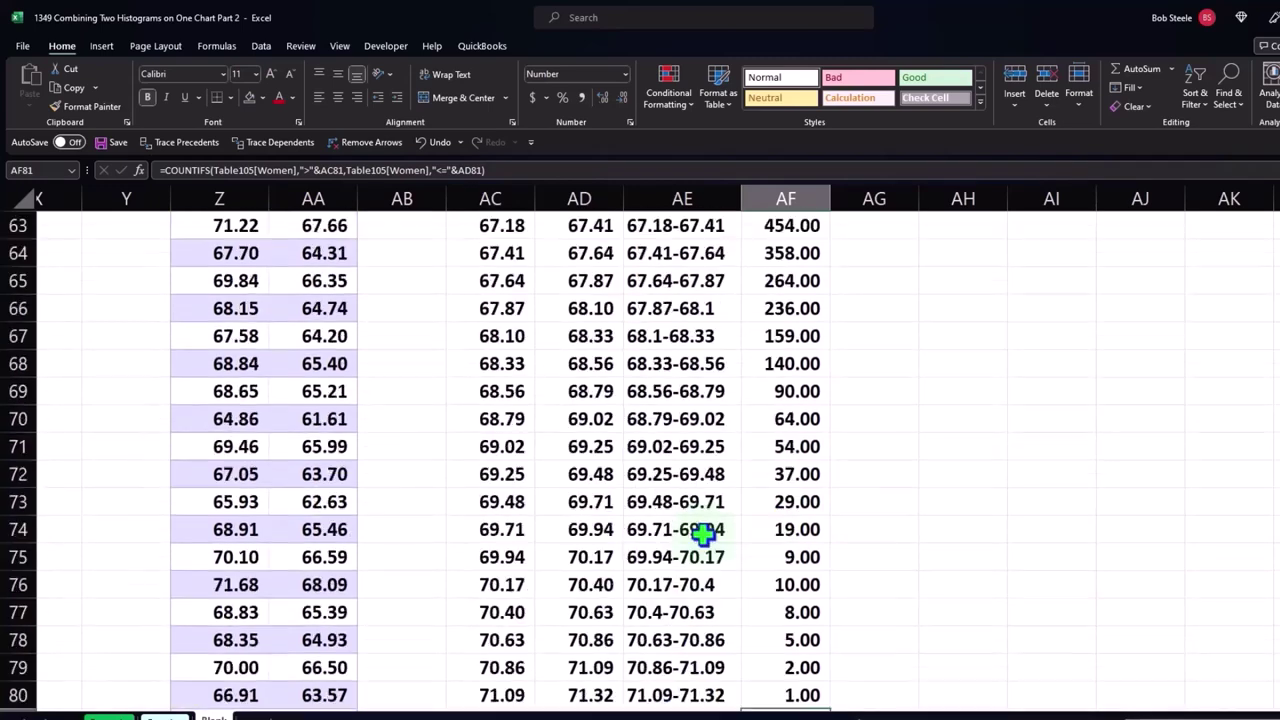
scroll(703, 531, up, 4)
scroll(703, 535, up, 5)
scroll(703, 535, up, 4)
scroll(700, 531, up, 3)
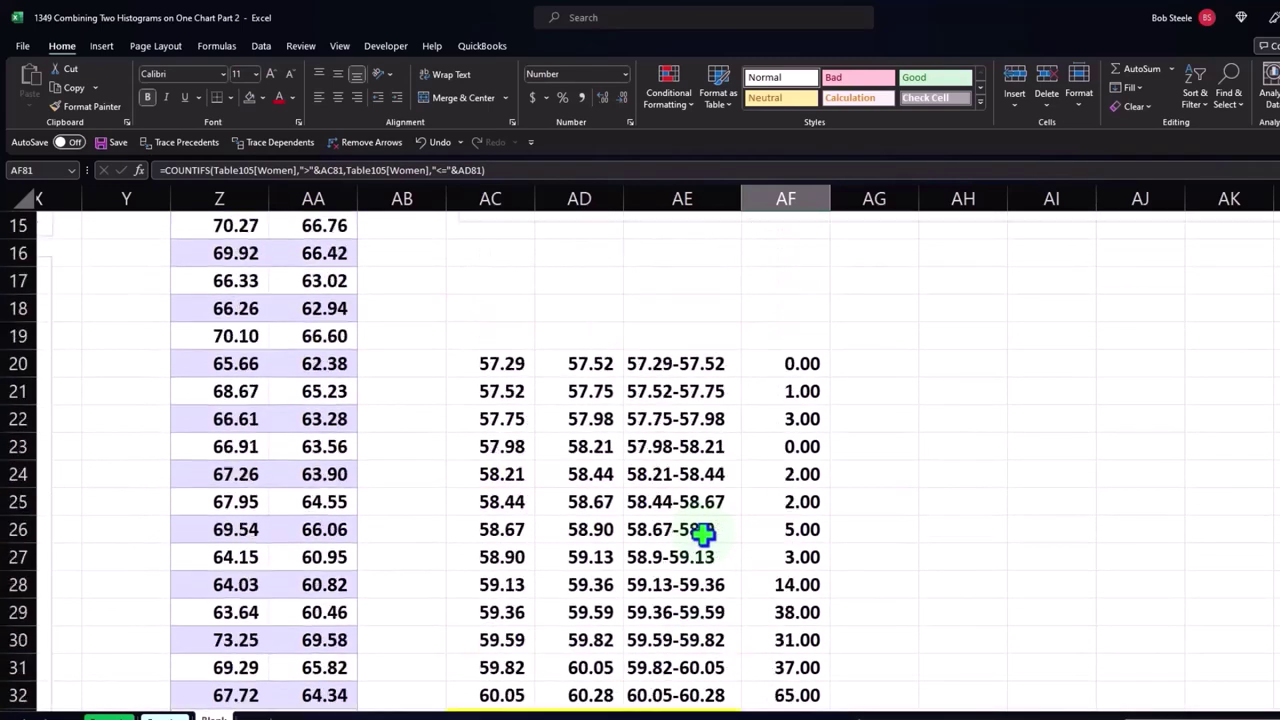
mouse_move(755, 441)
mouse_down()
mouse_move(712, 673)
mouse_move(708, 490)
mouse_move(708, 502)
mouse_up()
Step: Insert a 2-D Clustered Column chart of the selected bin labels and counts
scroll(708, 502, down, 2)
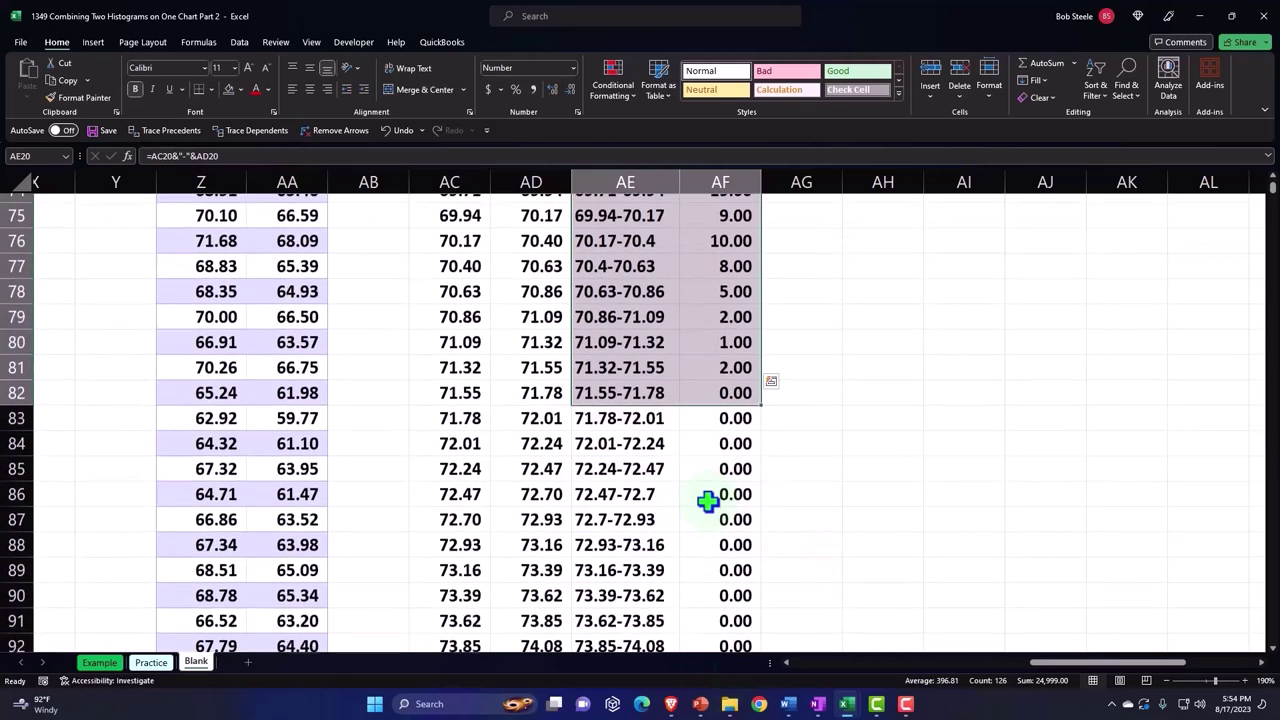
scroll(708, 502, down, 1)
scroll(708, 502, down, 1)
scroll(708, 502, down, 2)
scroll(708, 502, up, 4)
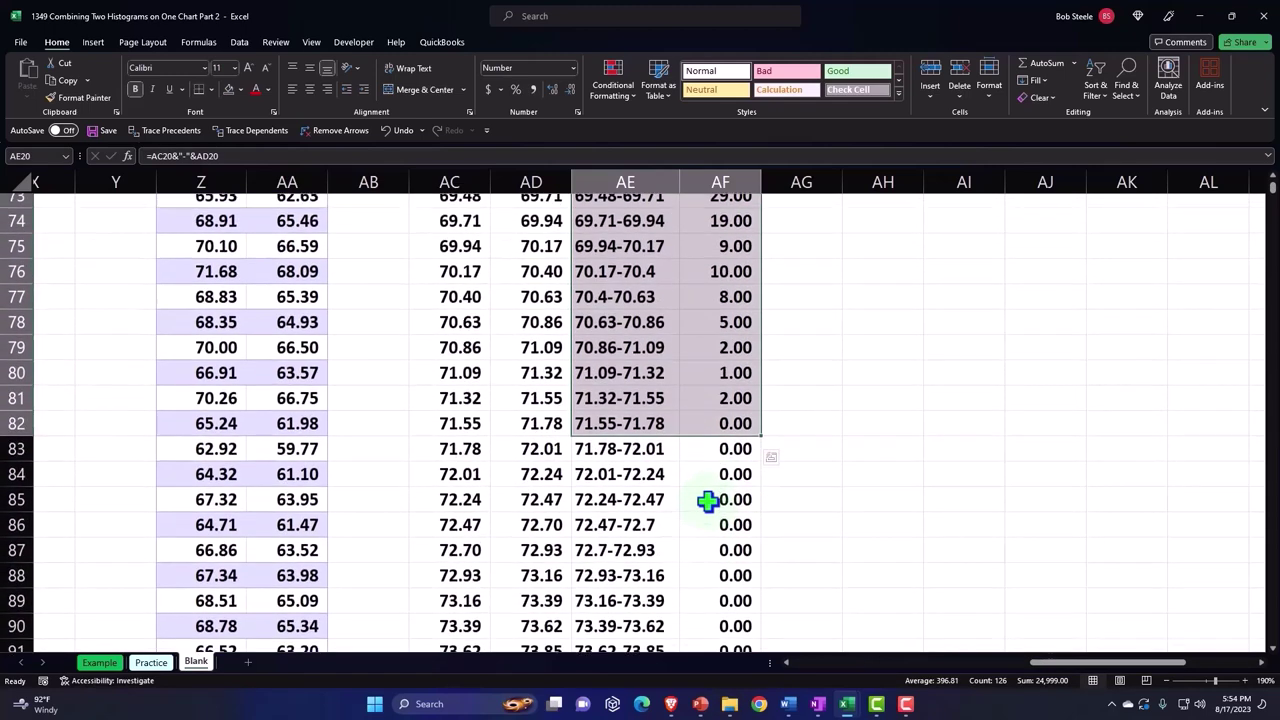
scroll(700, 495, up, 1)
click(93, 45)
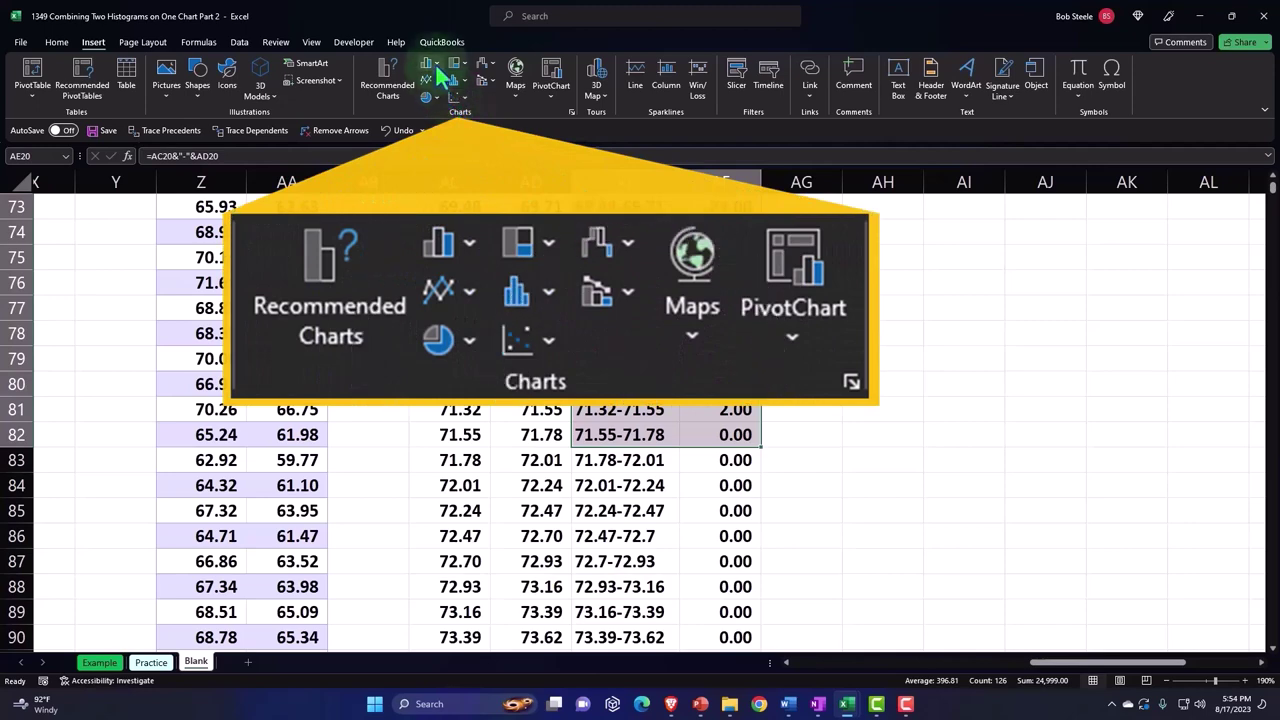
click(437, 68)
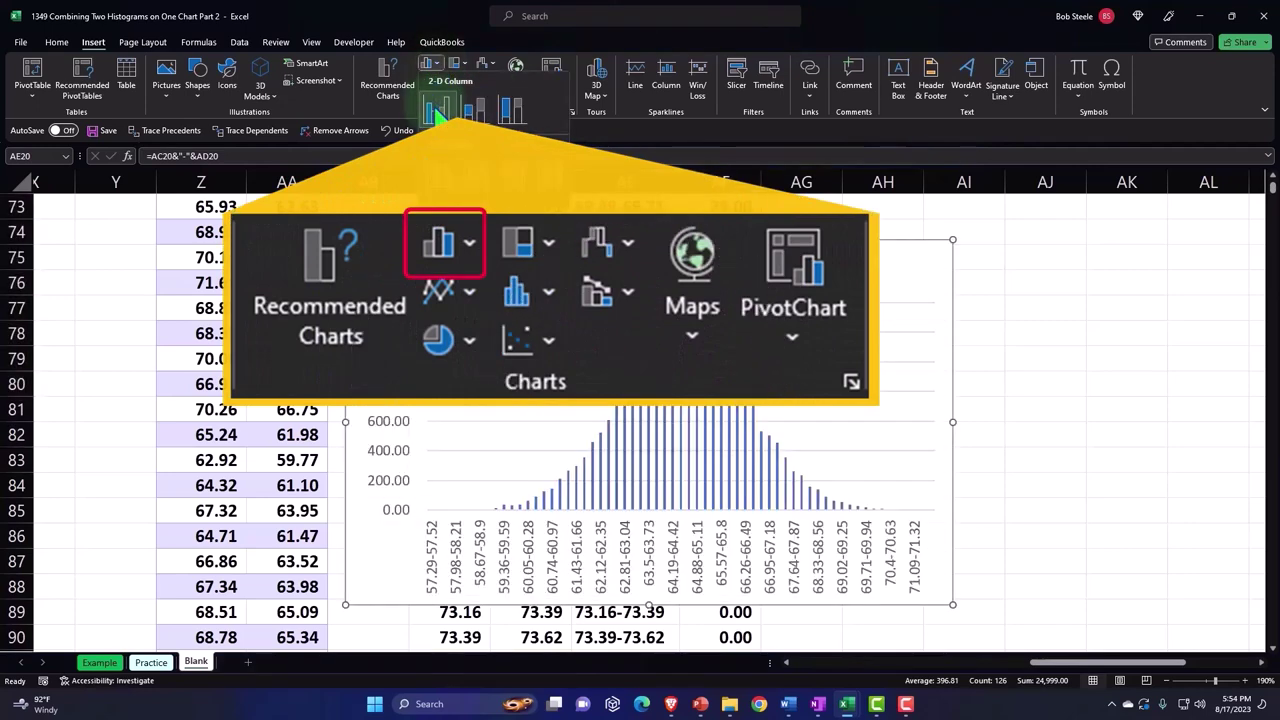
click(437, 110)
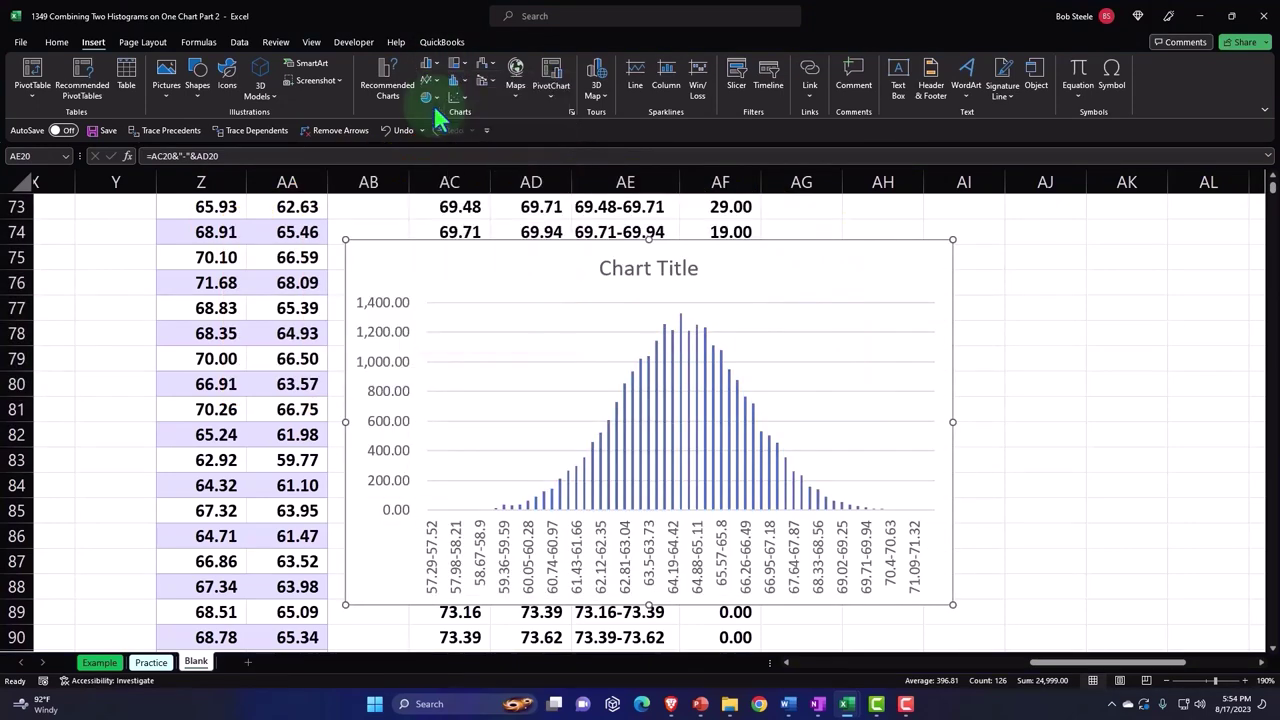
Step: Drag the new column chart into place beneath the upper Women histogram
drag(391, 266, 826, 251)
scroll(870, 582, right, 3)
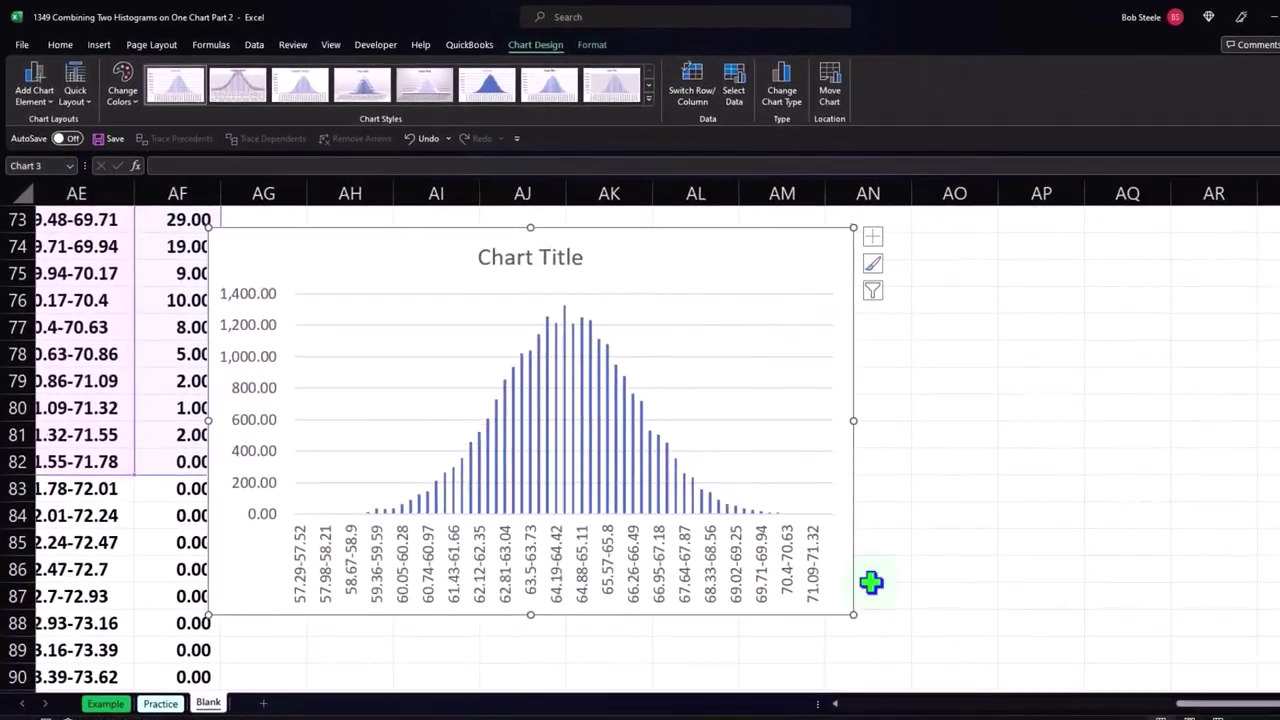
scroll(489, 529, up, 2)
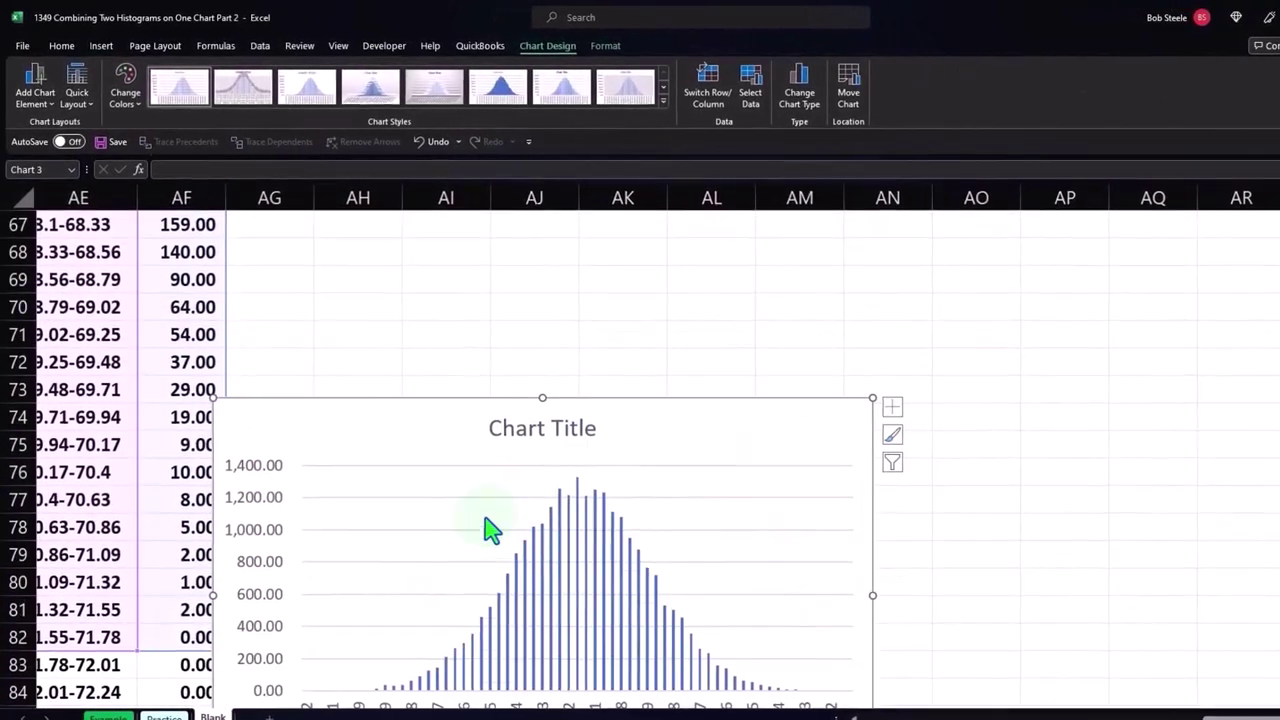
drag(263, 443, 363, 331)
scroll(400, 490, up, 3)
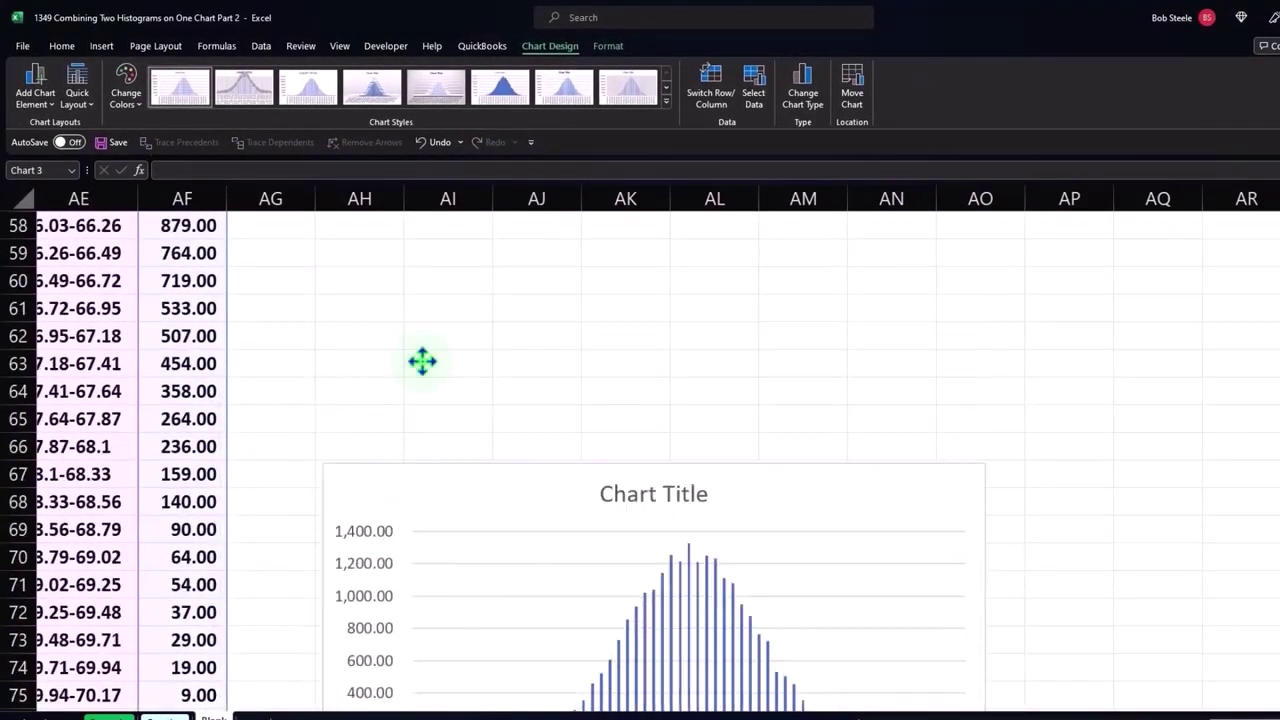
scroll(420, 375, up, 2)
drag(434, 494, 427, 348)
scroll(430, 400, up, 3)
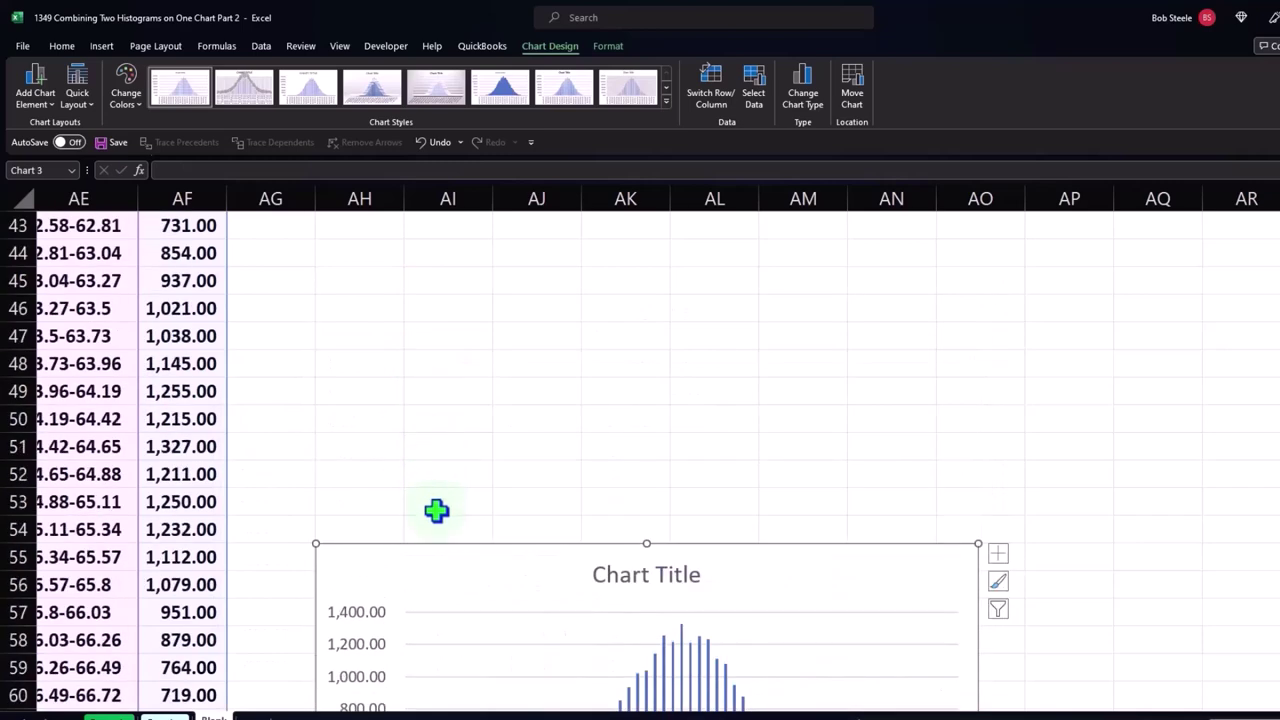
drag(437, 511, 443, 371)
scroll(441, 390, up, 2)
drag(443, 500, 413, 303)
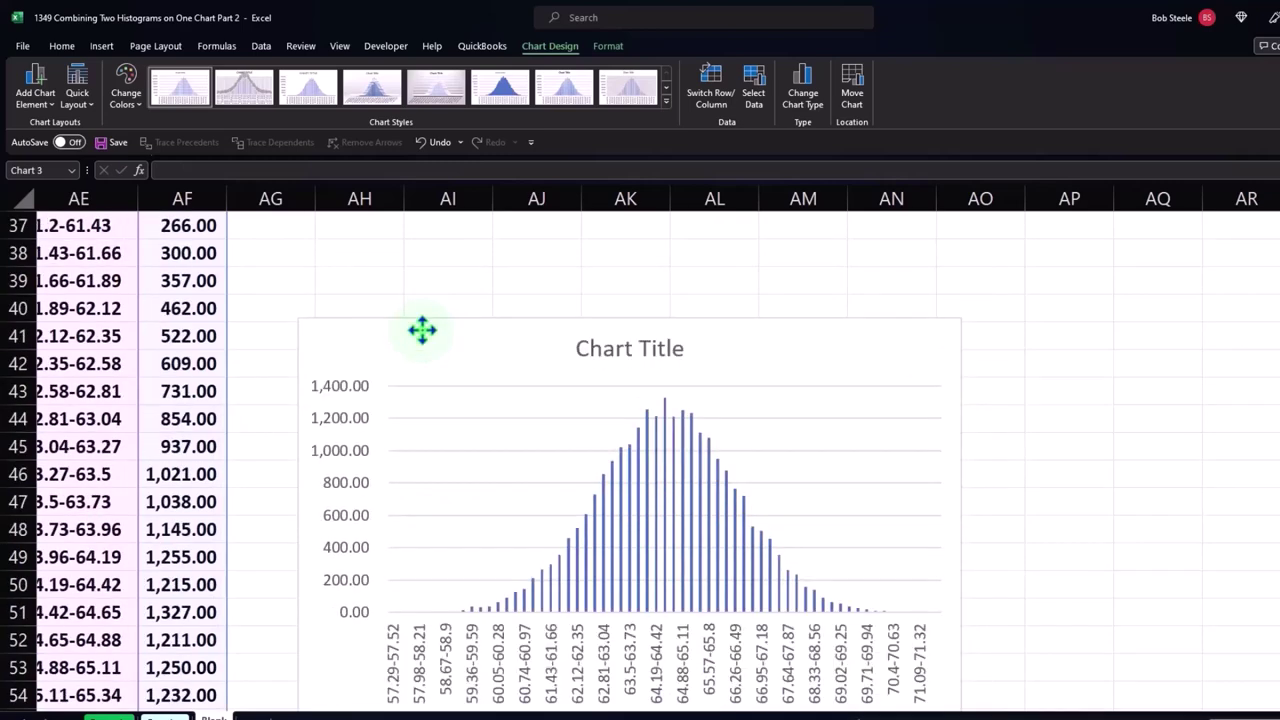
scroll(451, 434, up, 3)
drag(434, 486, 443, 261)
scroll(494, 501, up, 3)
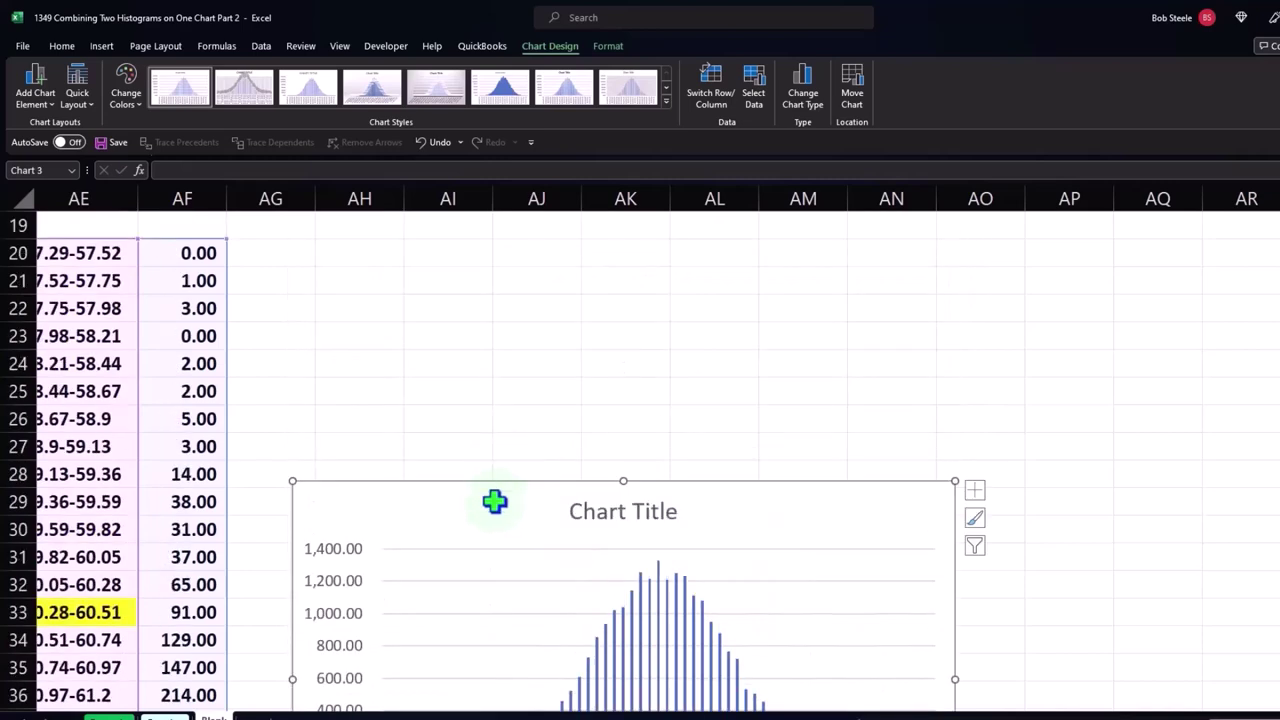
drag(474, 503, 454, 300)
scroll(474, 437, up, 2)
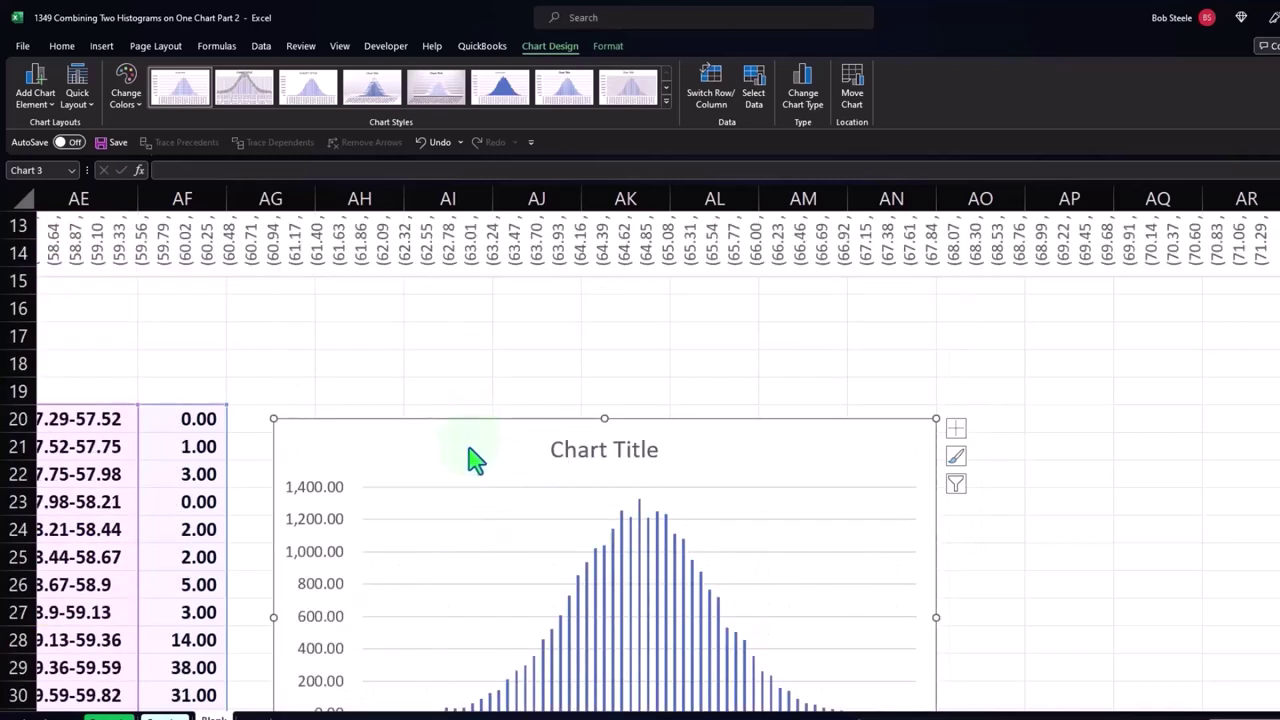
scroll(474, 458, up, 2)
Step: Shift the upper histogram right so it lines up with the column chart
click(83, 438)
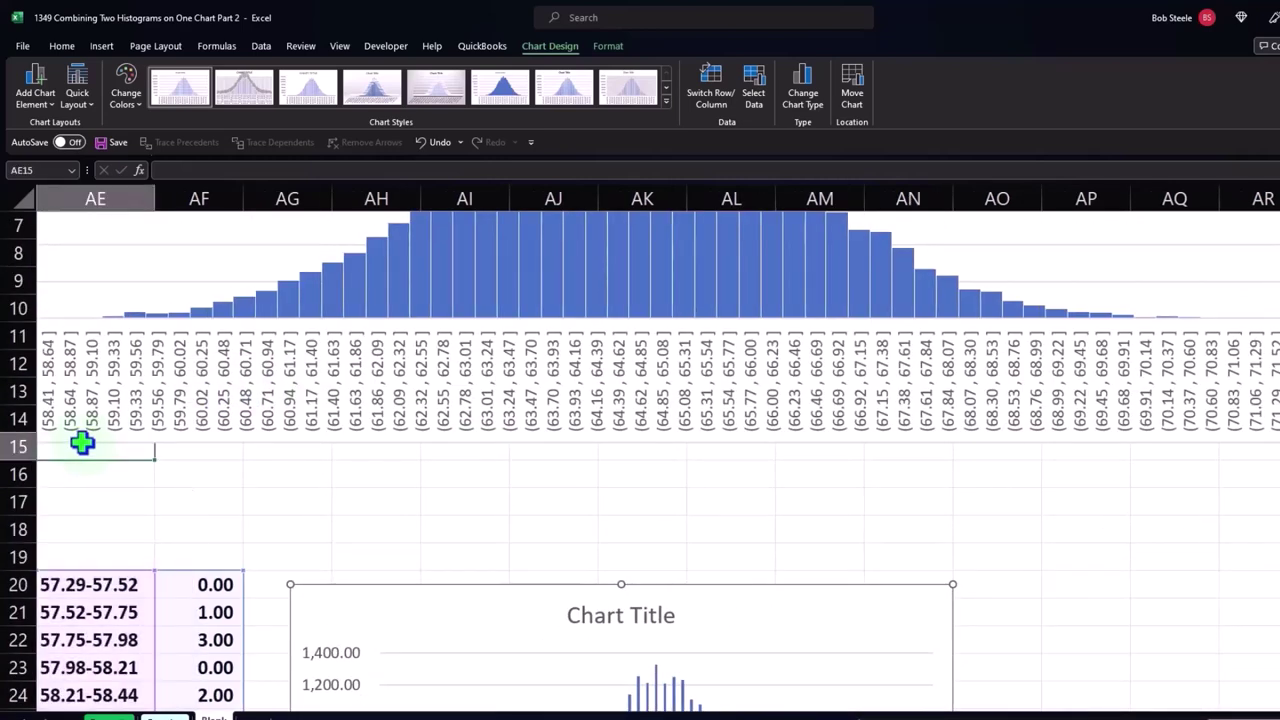
drag(90, 438, 494, 432)
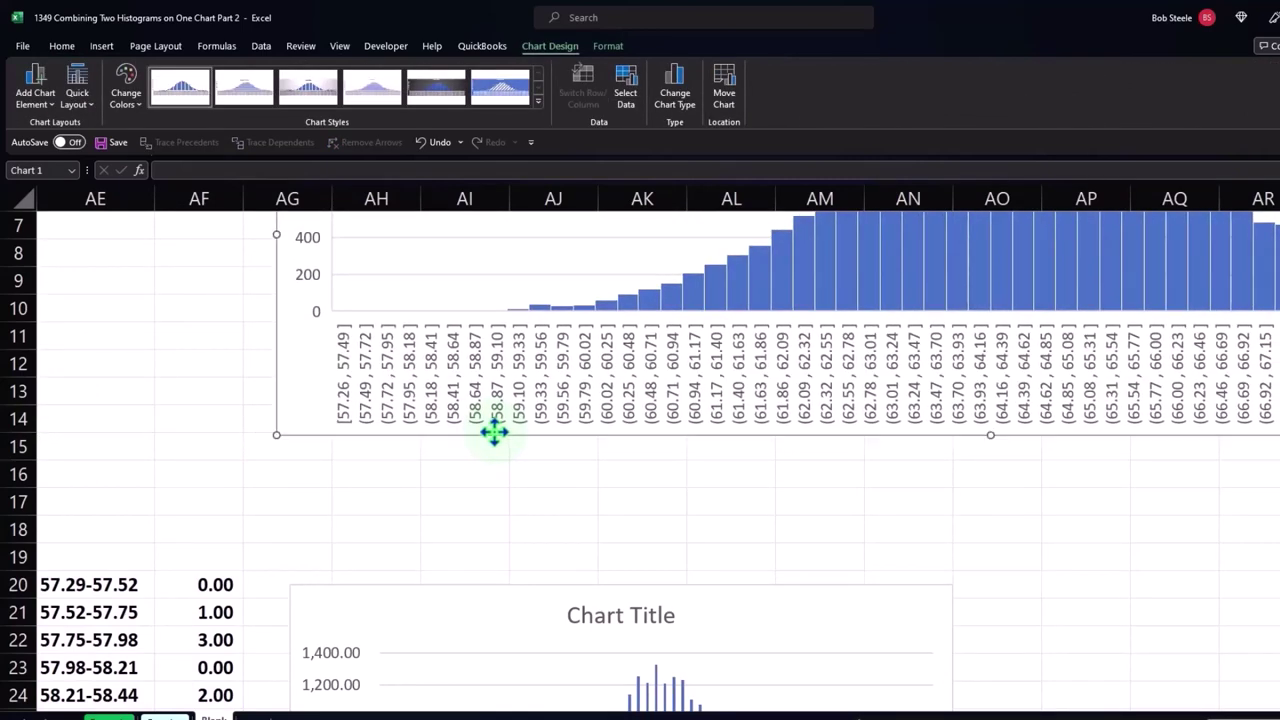
drag(421, 605, 412, 470)
scroll(849, 614, down, 1)
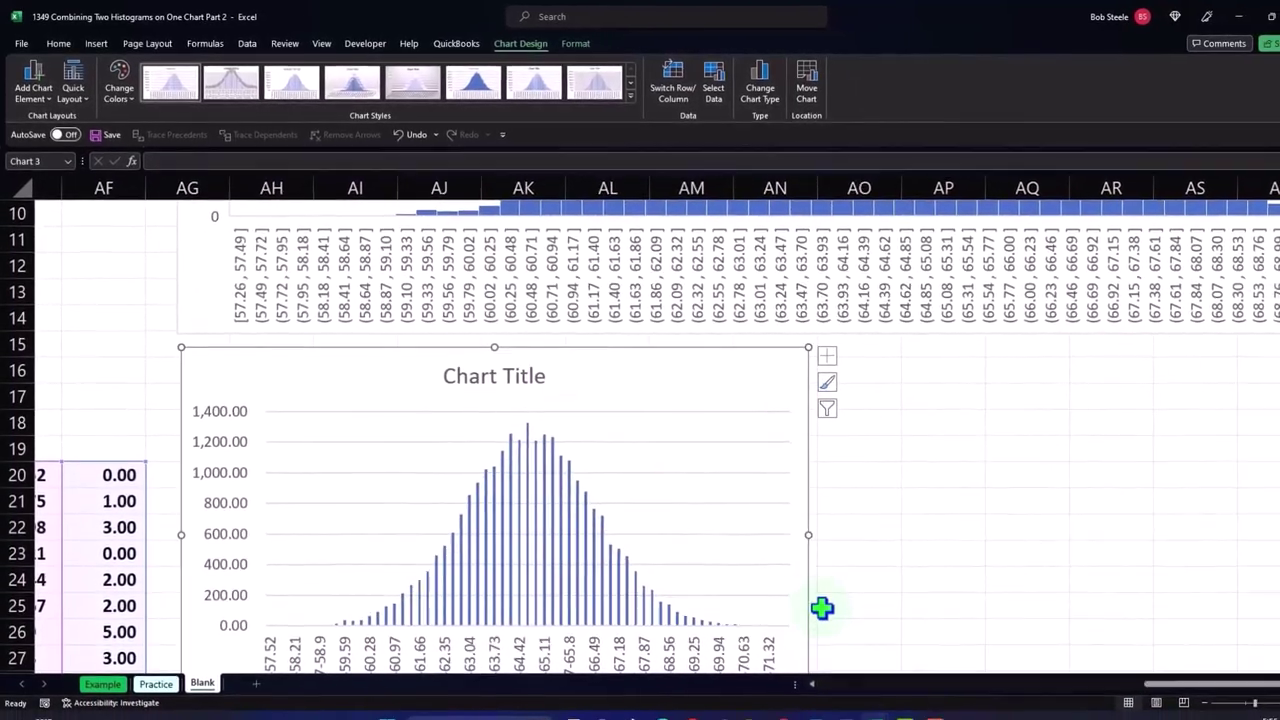
Step: Widen the column chart to match the histogram's width, zooming out to fit both charts
drag(787, 520, 1265, 520)
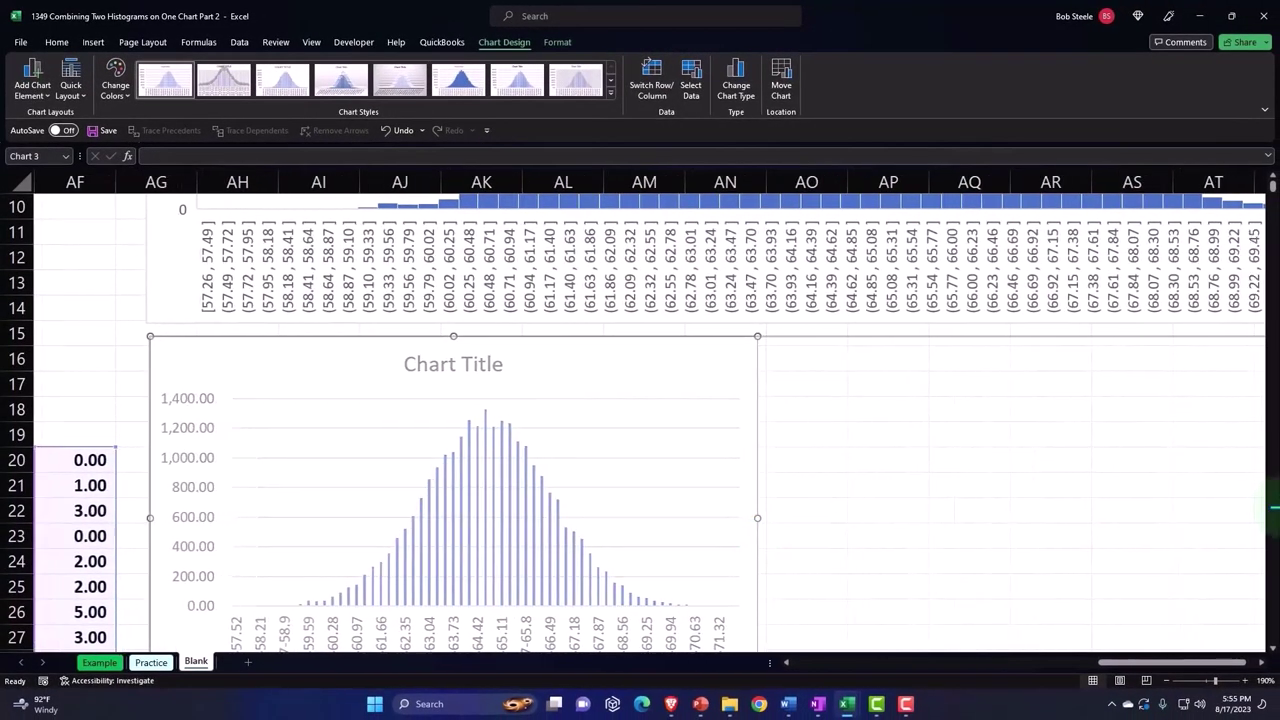
click(1260, 662)
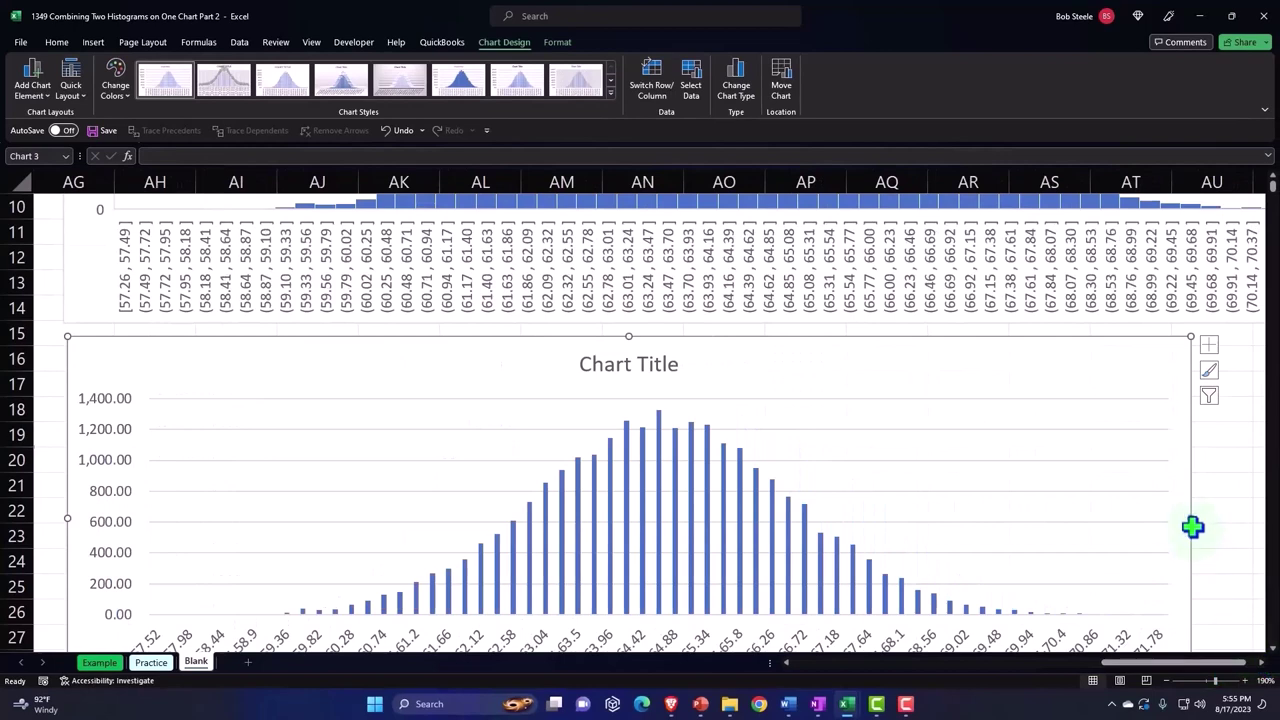
mouse_move(1197, 519)
mouse_down()
mouse_move(1272, 520)
mouse_move(1254, 512)
mouse_up()
click(1260, 662)
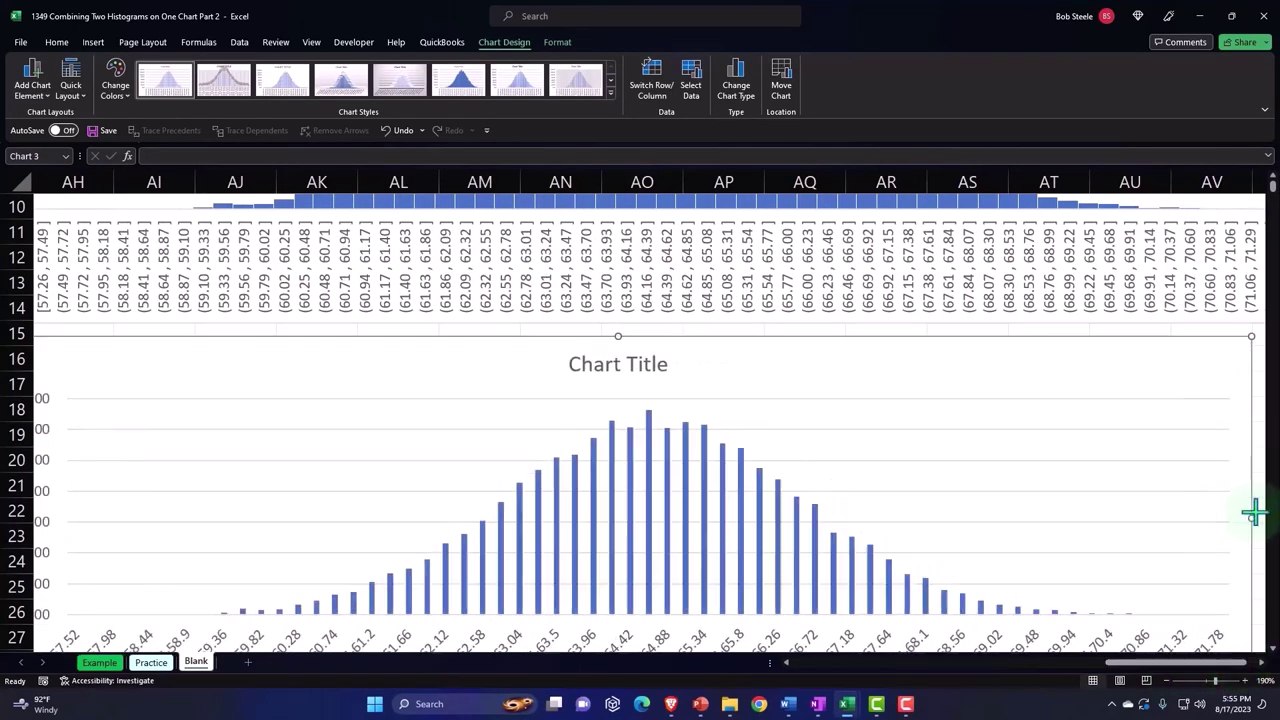
click(1166, 681)
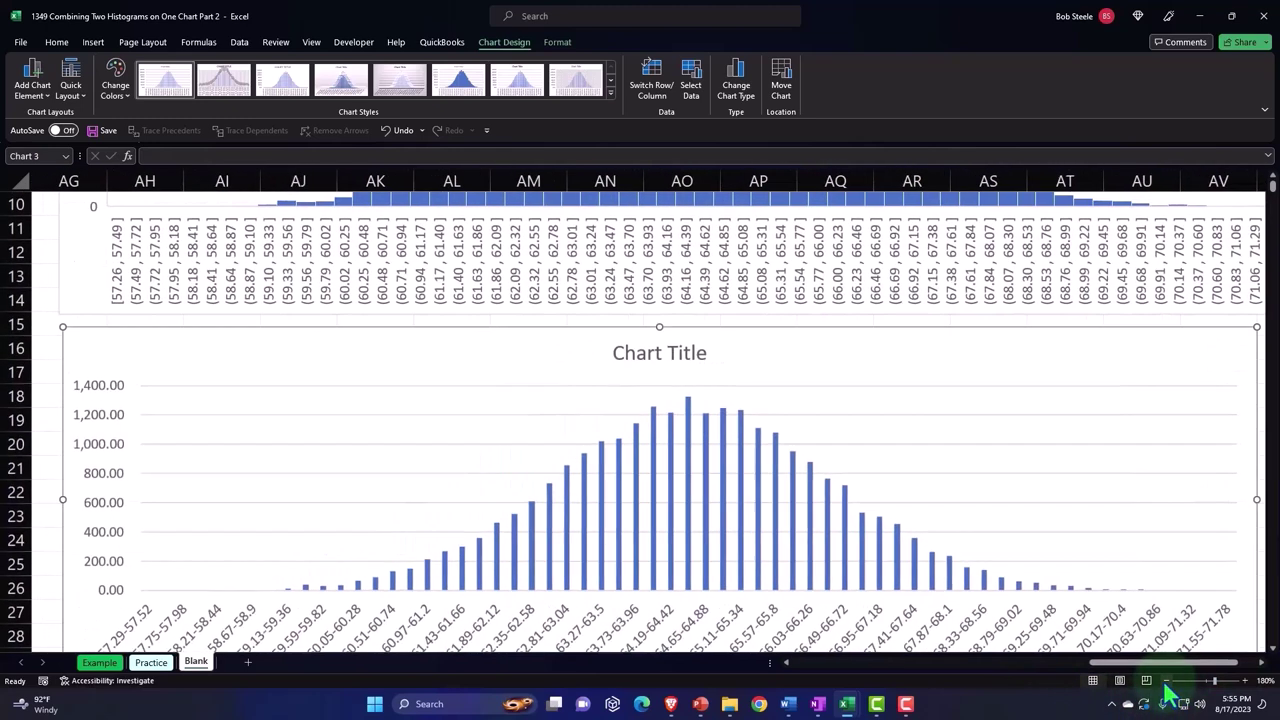
click(1166, 681)
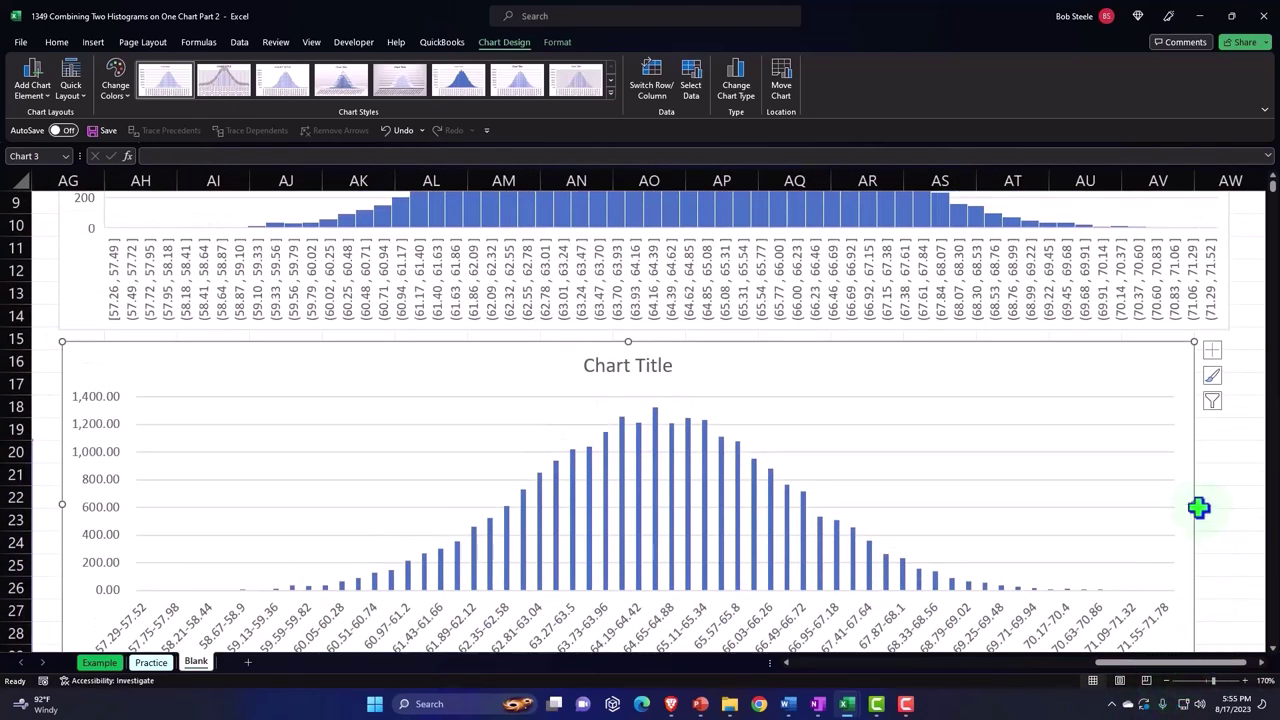
drag(1192, 505, 1227, 505)
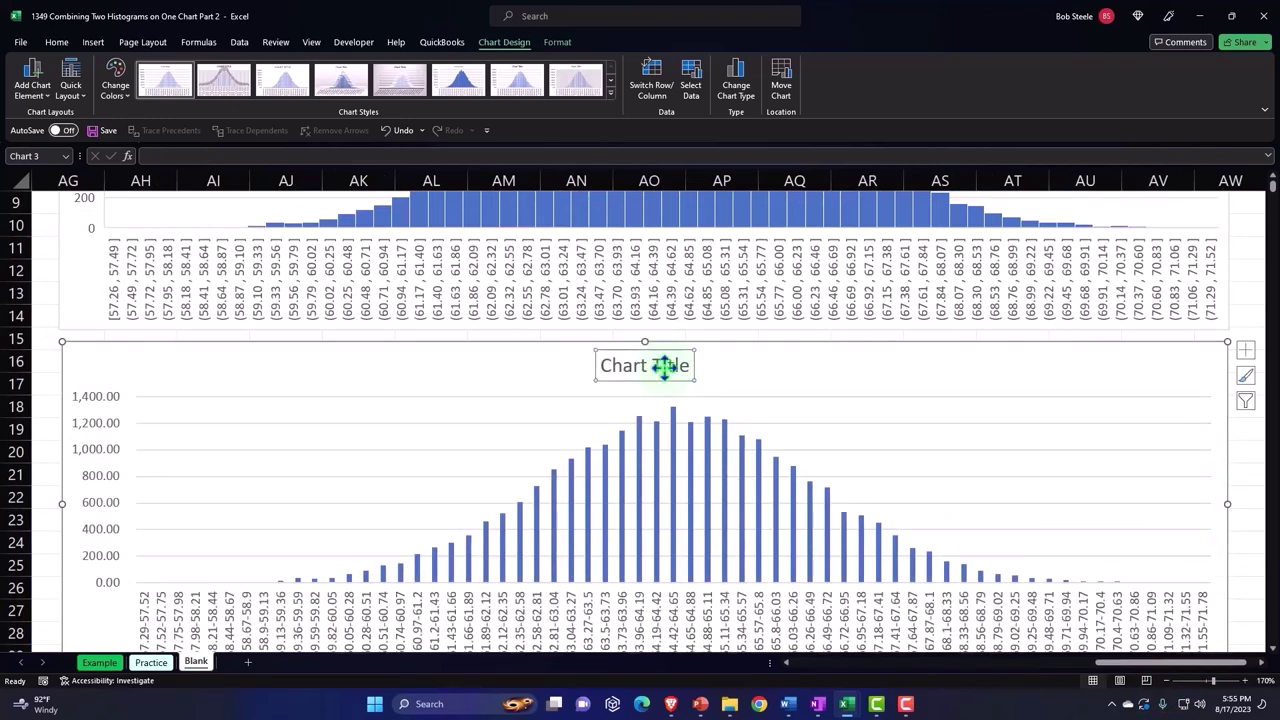
Step: Delete the column chart's title
key(Delete)
scroll(663, 366, up, 3)
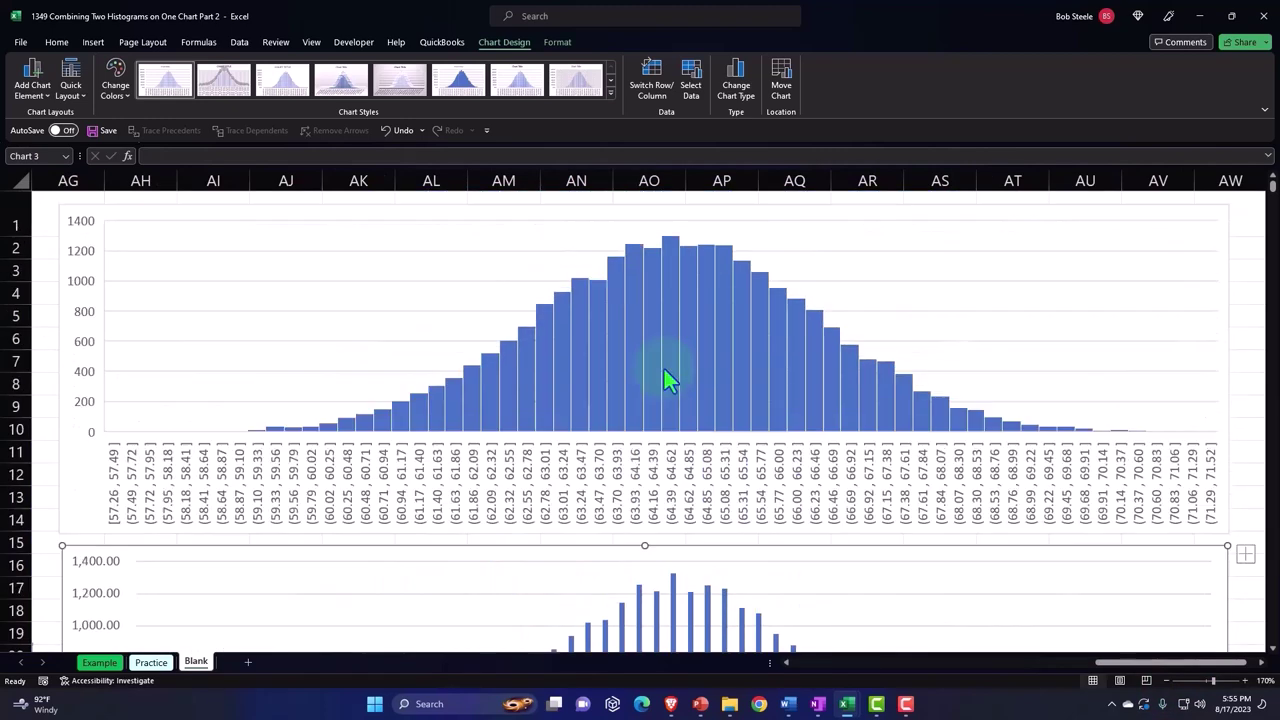
scroll(665, 370, down, 4)
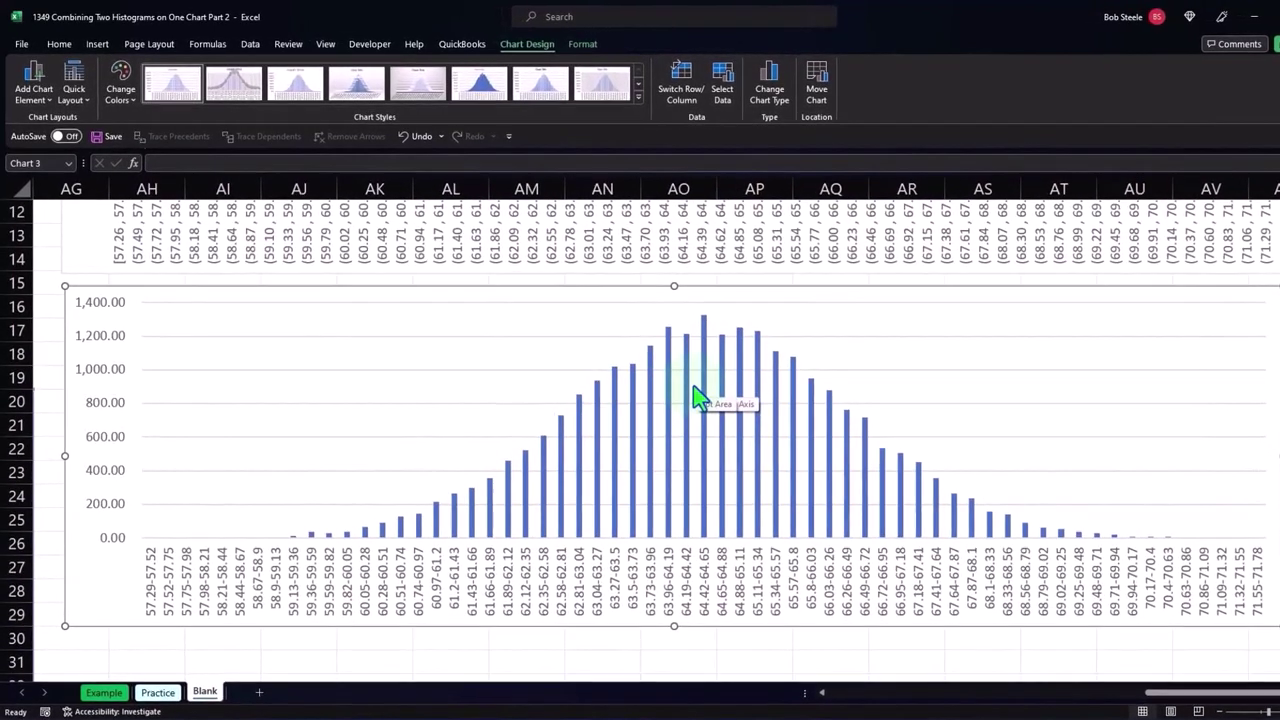
scroll(698, 398, up, 3)
scroll(698, 398, up, 1)
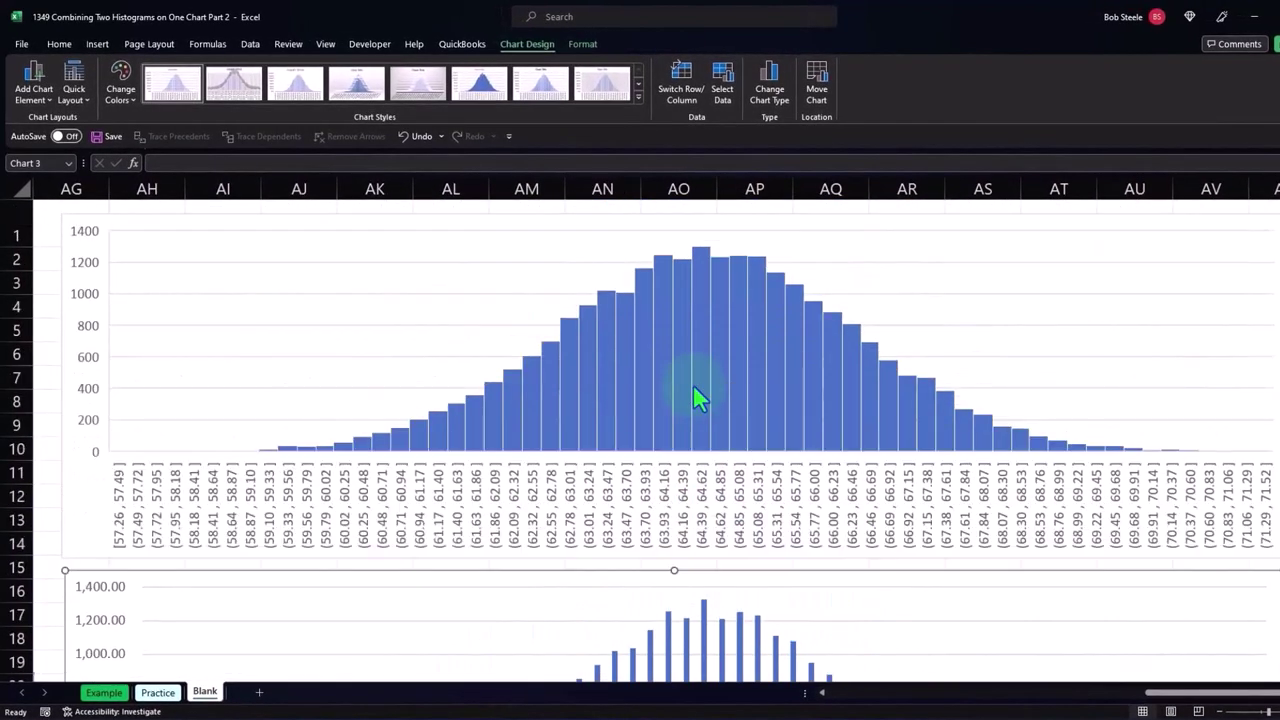
scroll(698, 398, down, 1)
scroll(698, 398, down, 2)
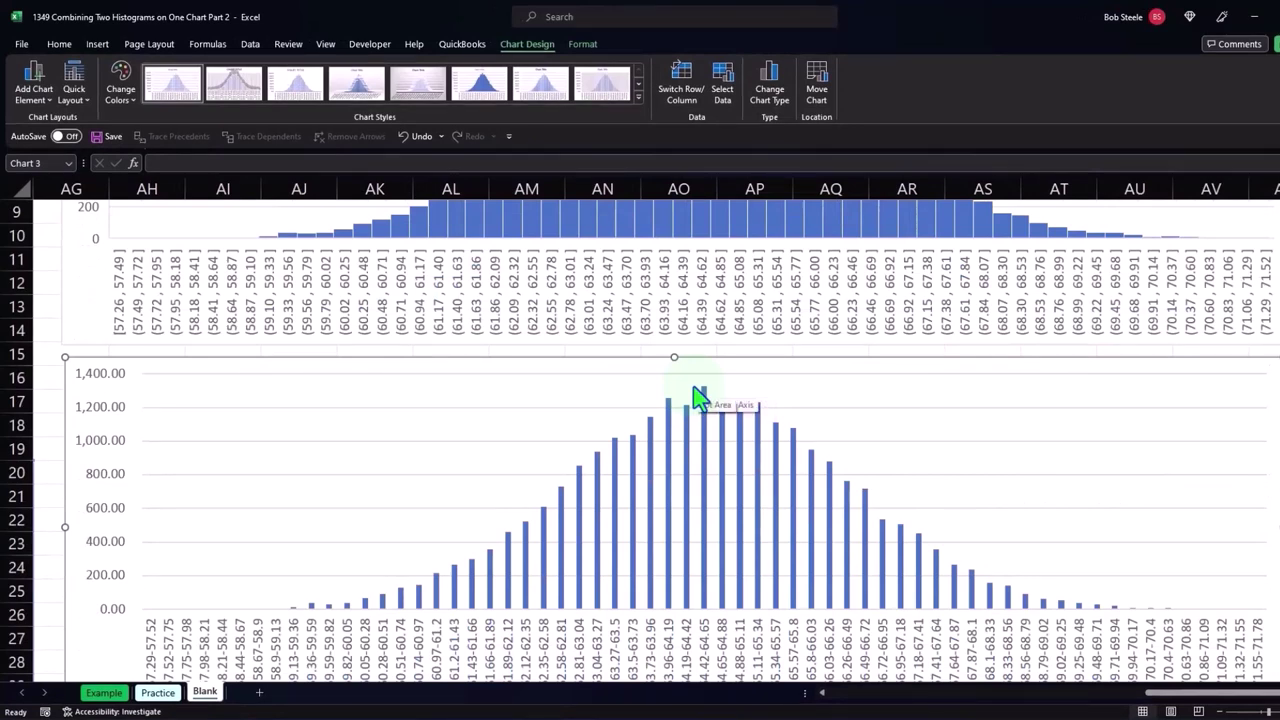
Step: Reduce the column chart's bar gap width to about 5% so the bars nearly touch
double_click(698, 398)
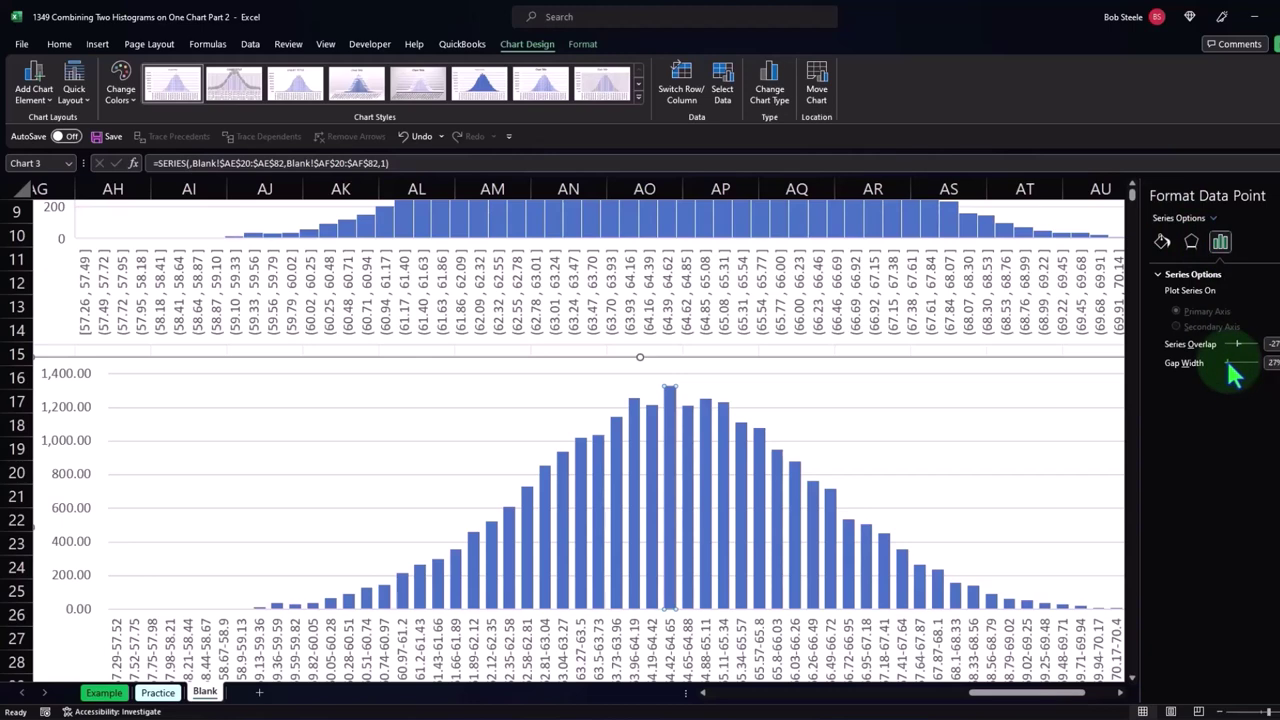
drag(1228, 362, 1215, 362)
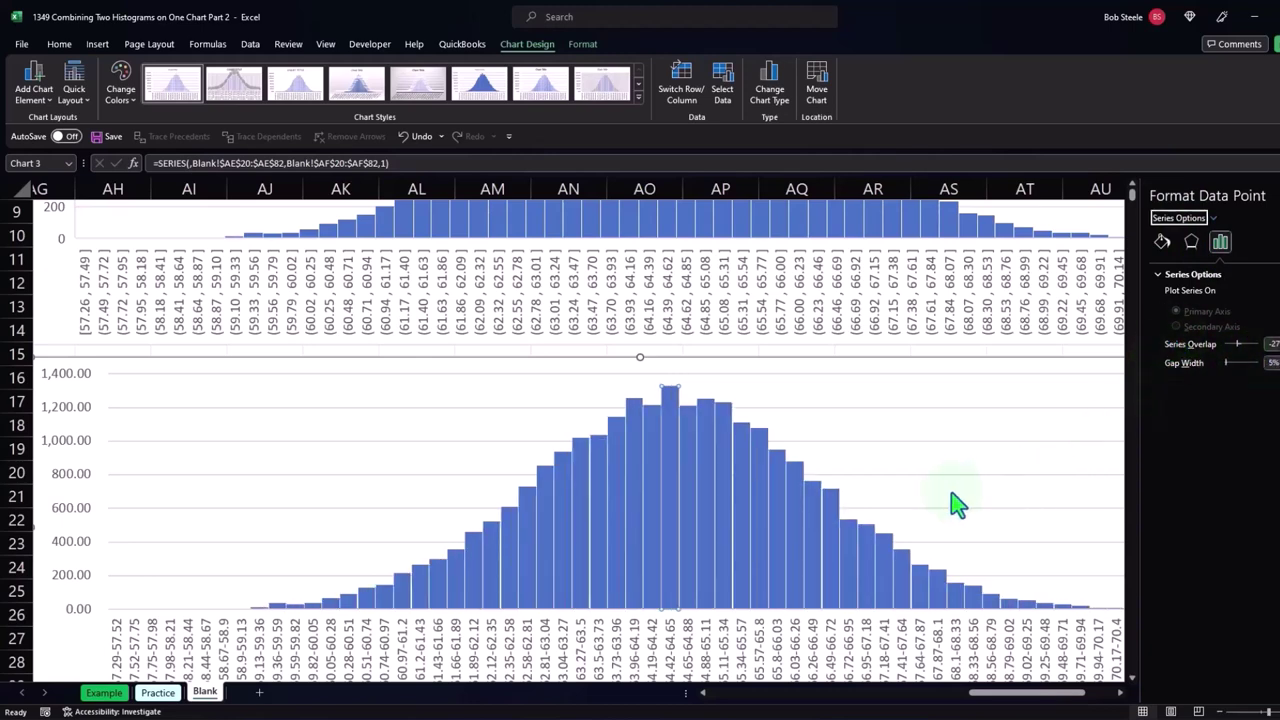
scroll(955, 503, up, 3)
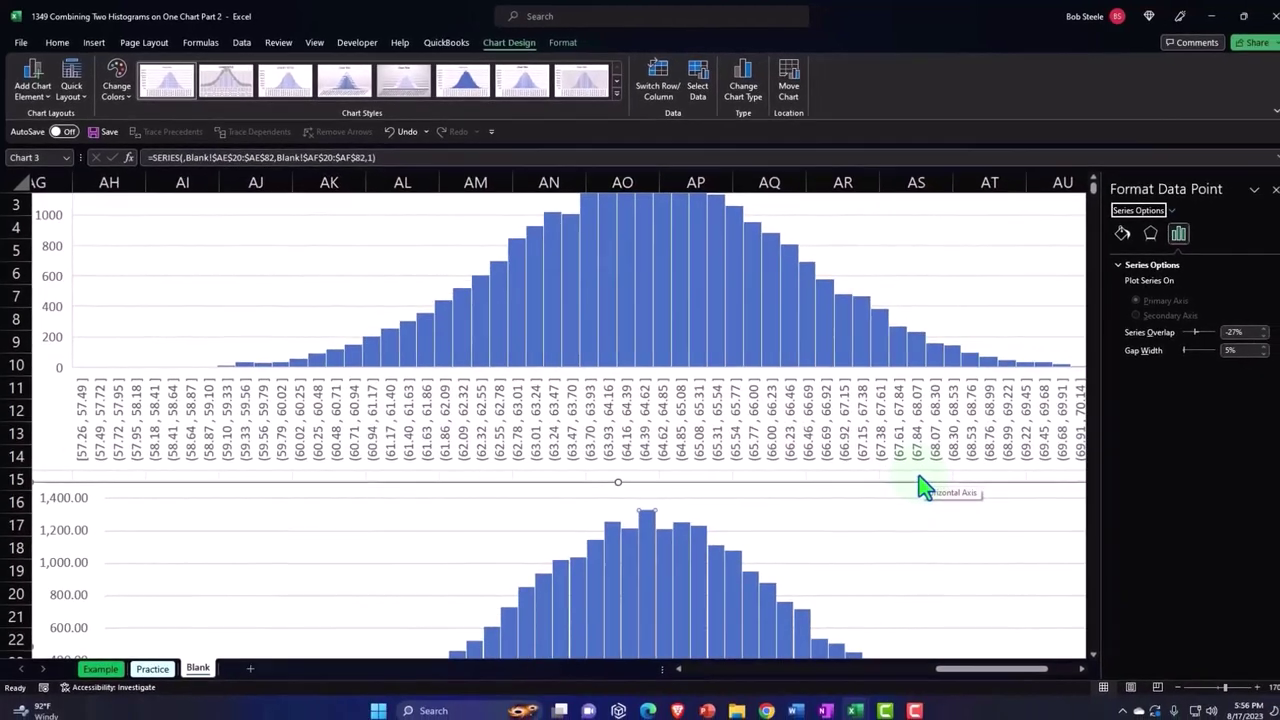
scroll(912, 483, down, 1)
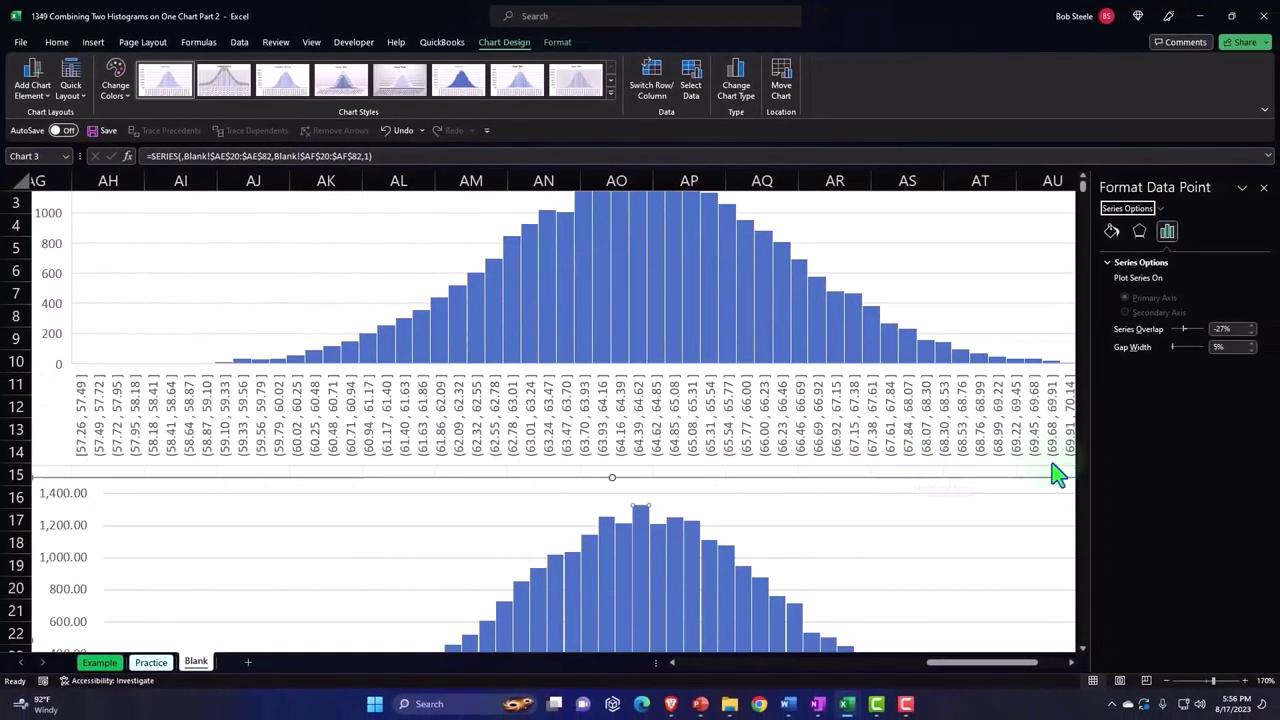
Step: Add an Outside End data label showing 1,327.00 above the tallest column
click(70, 88)
click(36, 88)
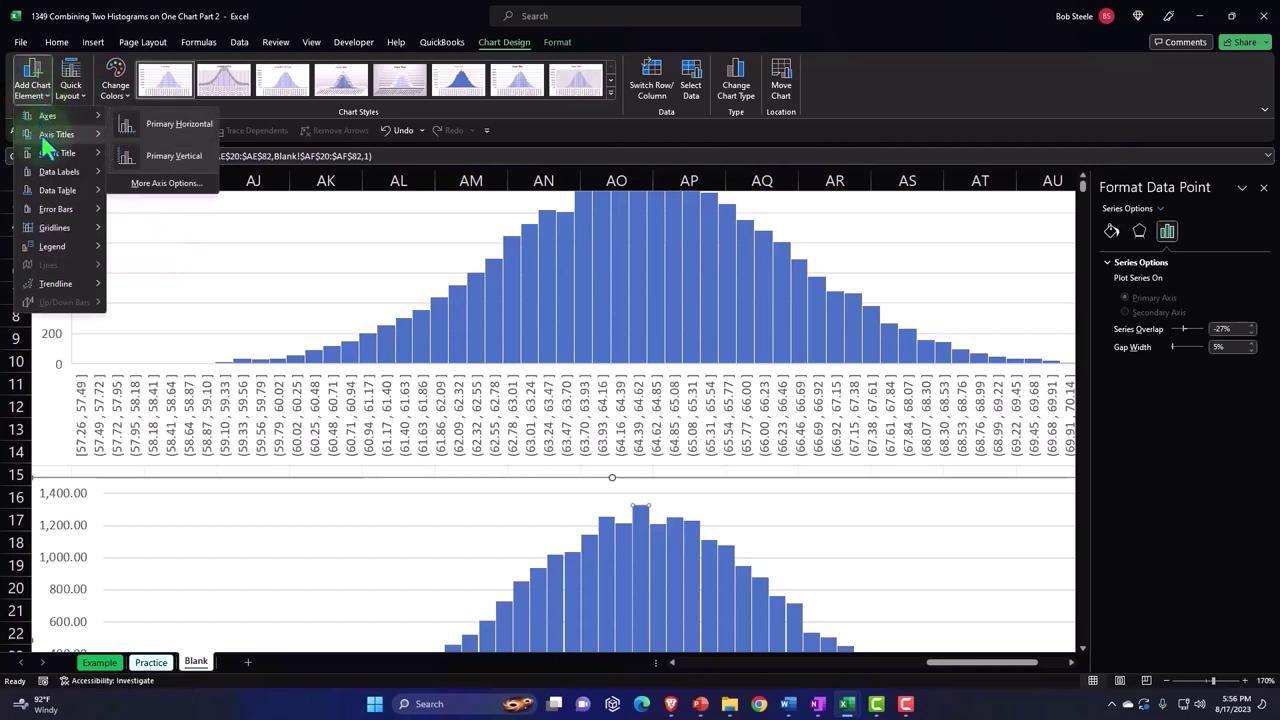
mouse_move(95, 152)
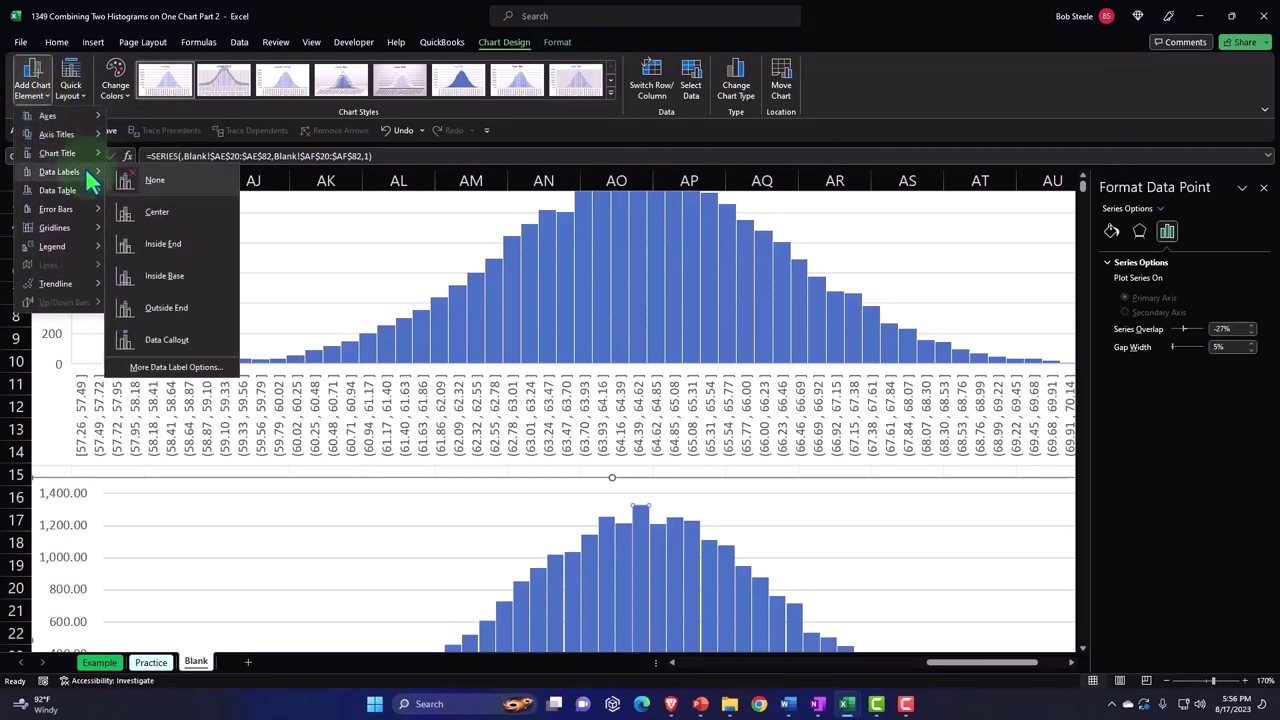
click(167, 320)
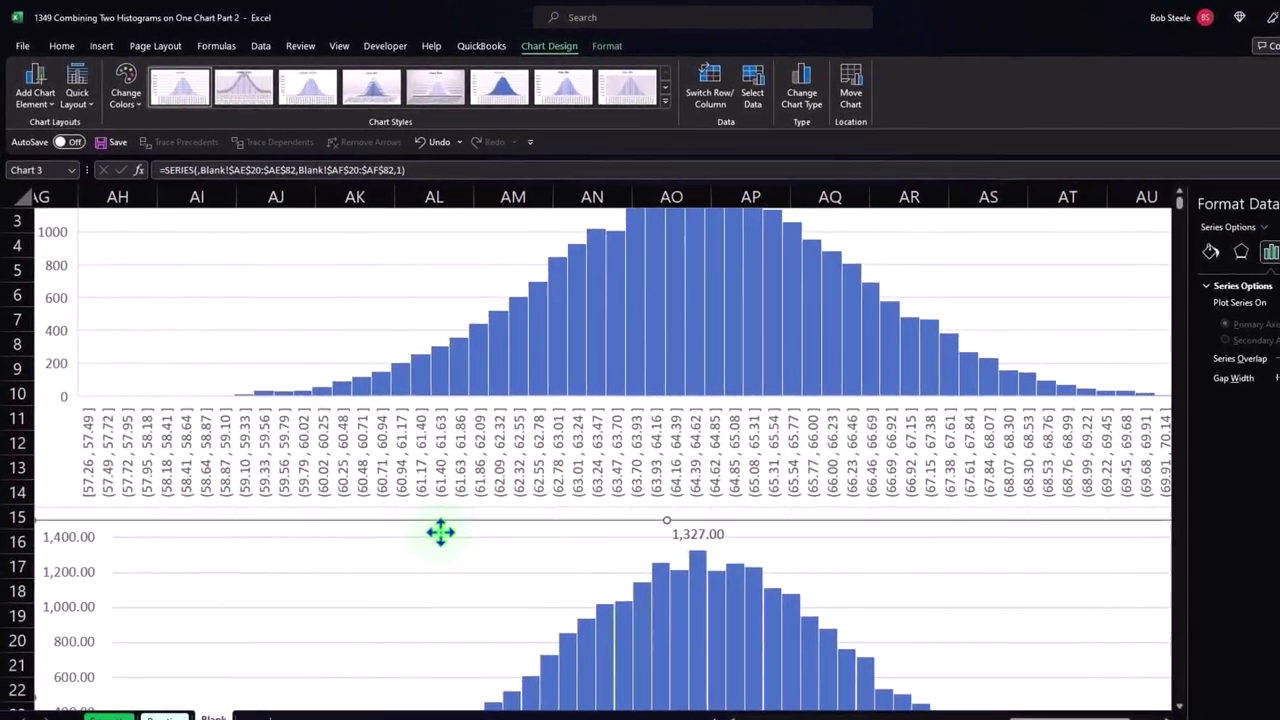
click(403, 484)
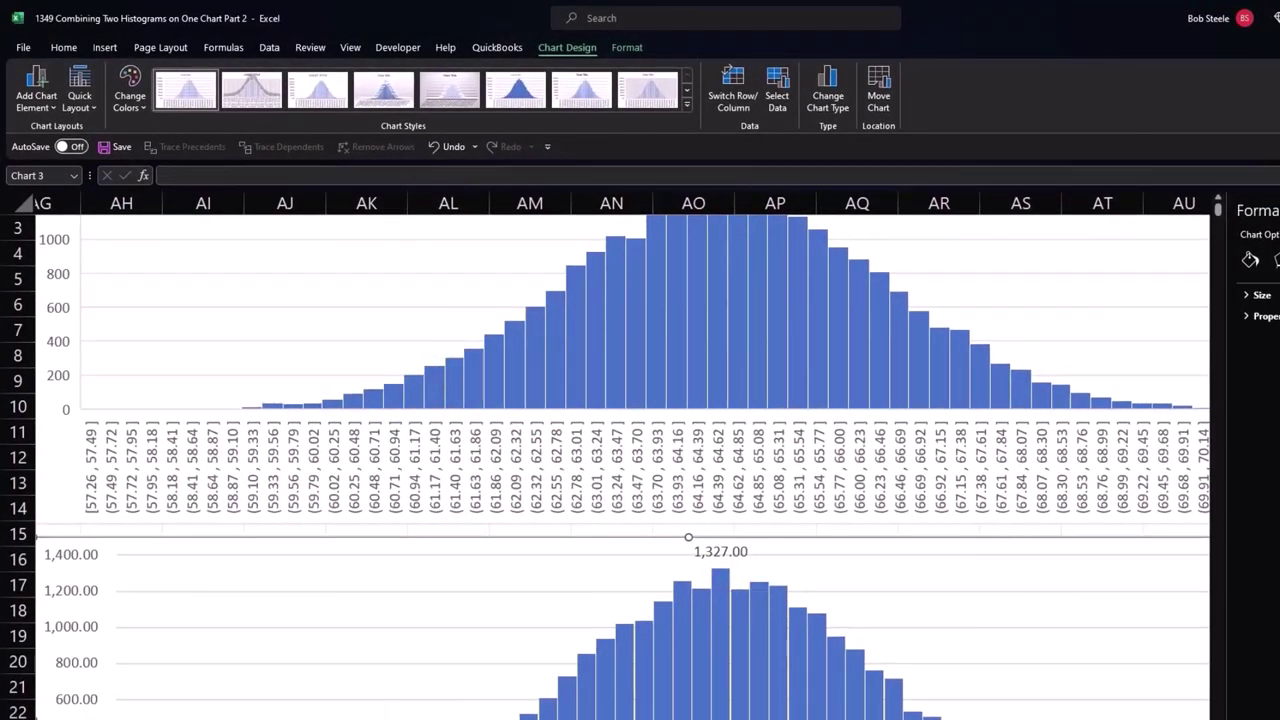
Step: Undo the single label, then add Outside End count labels above every bar of the lower chart
key(ctrl+z)
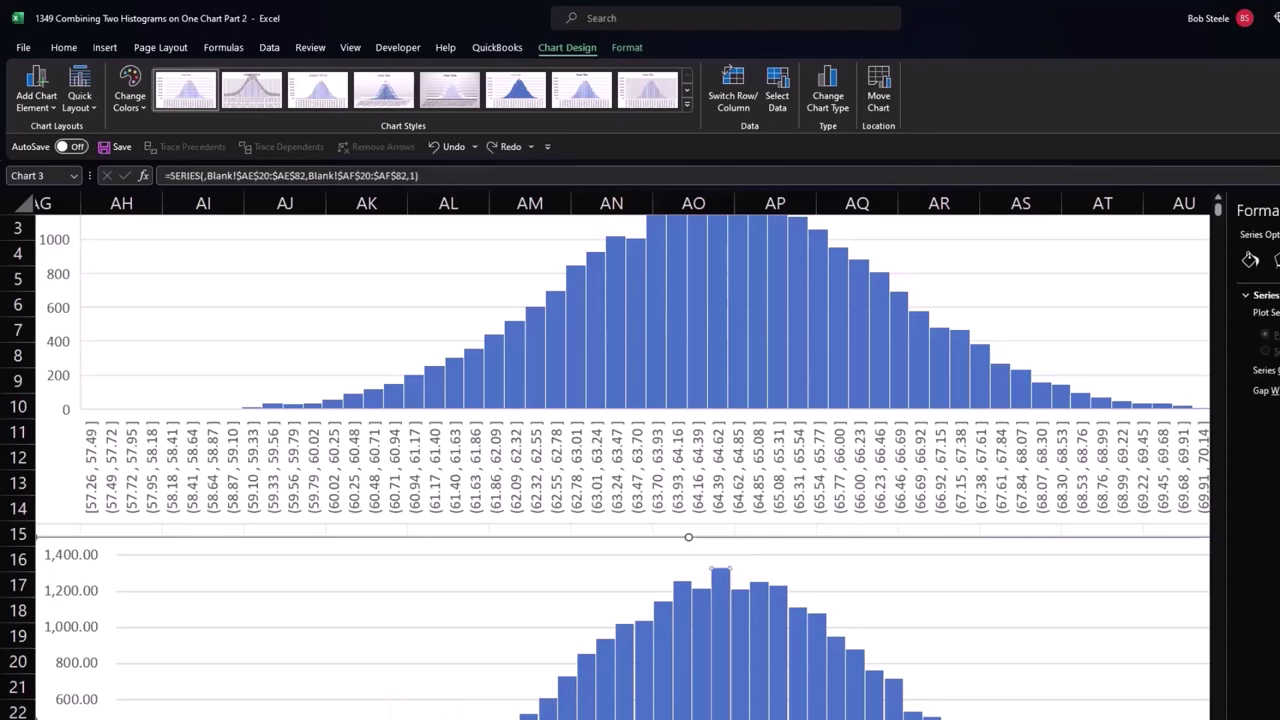
scroll(791, 596, down, 1)
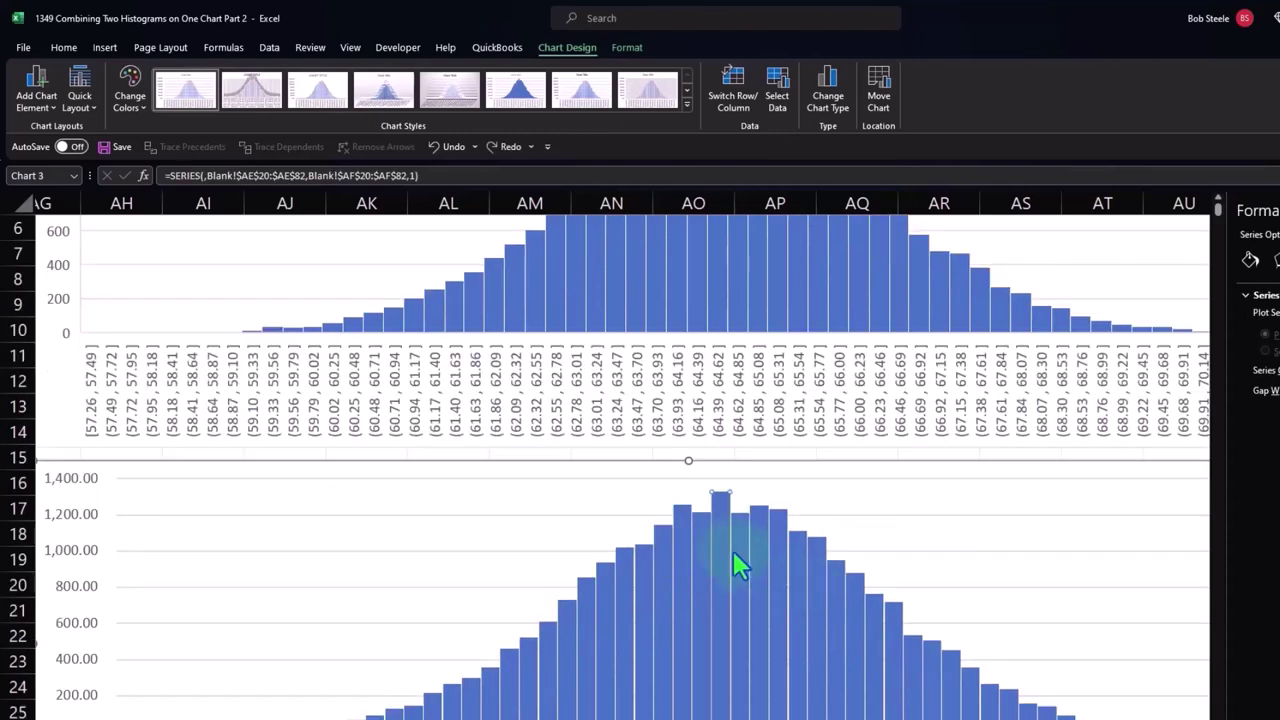
click(667, 474)
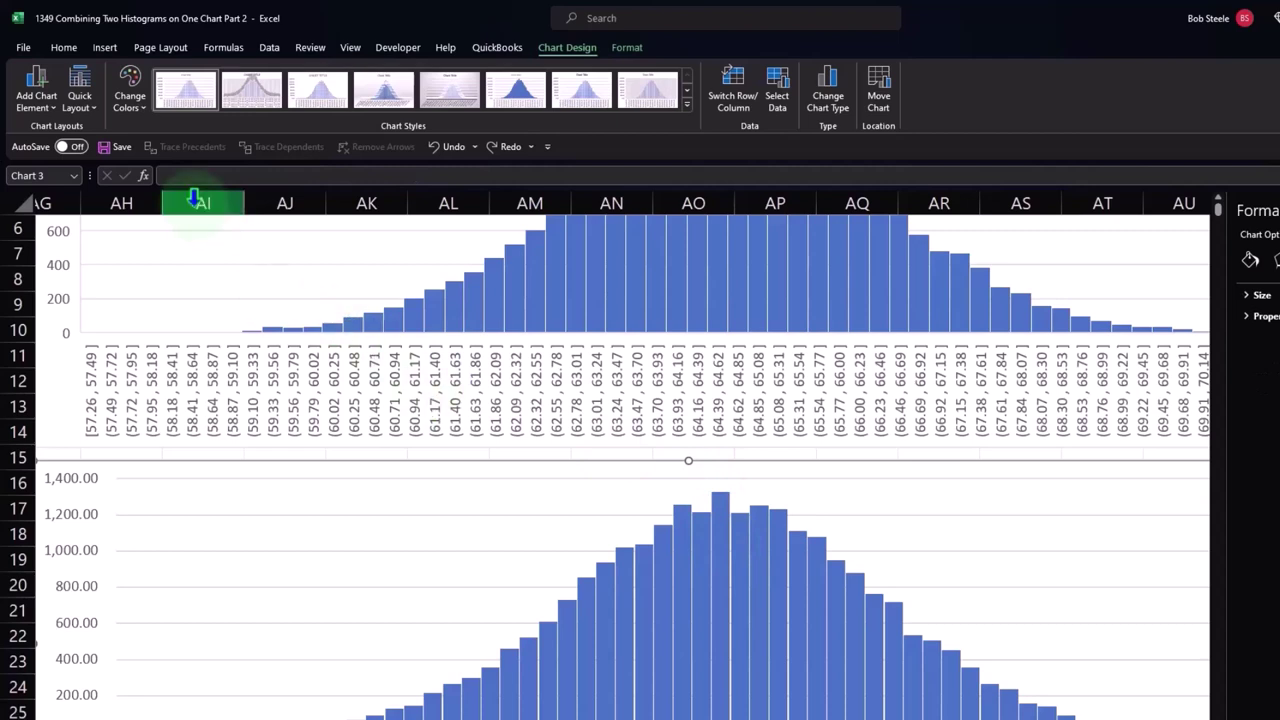
click(35, 100)
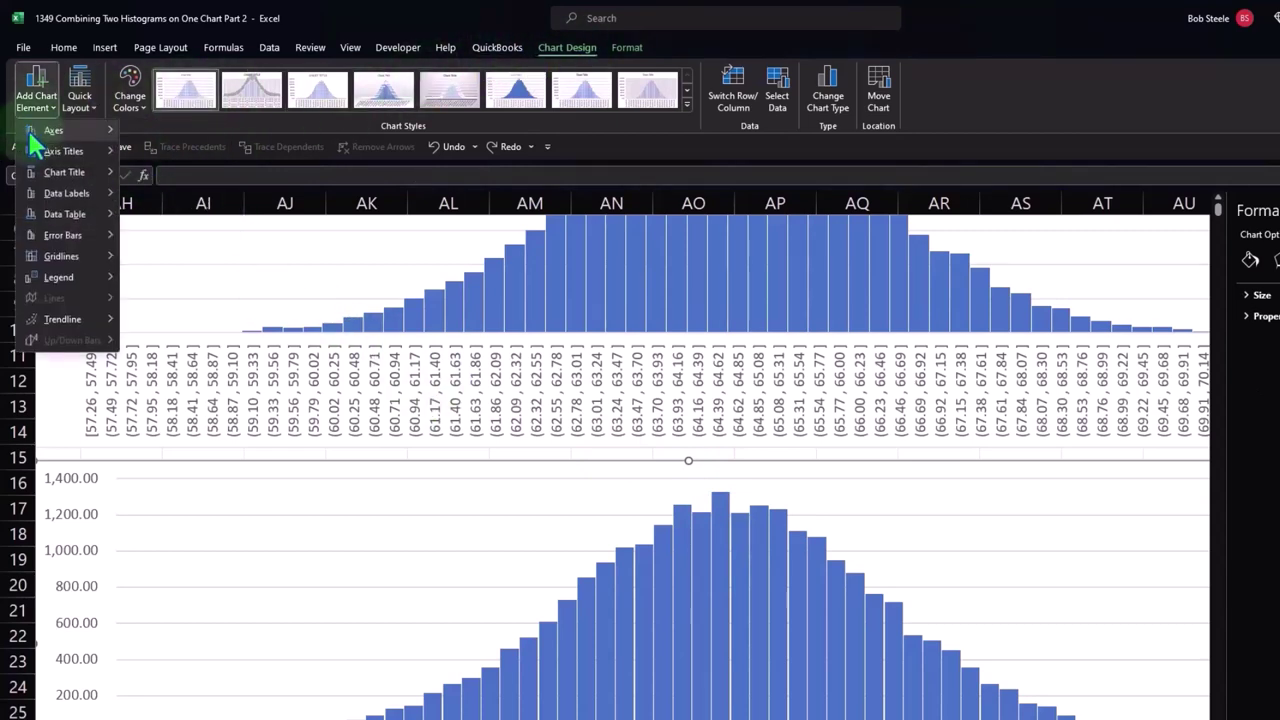
mouse_move(44, 218)
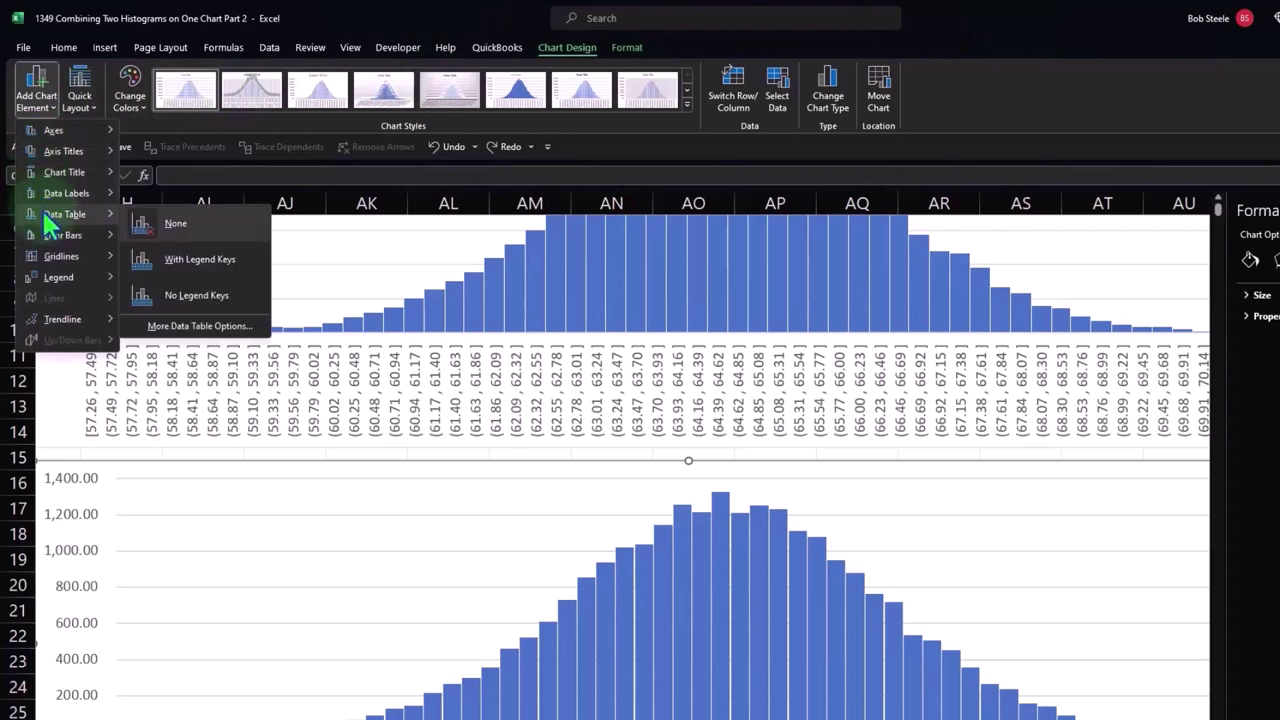
mouse_move(48, 191)
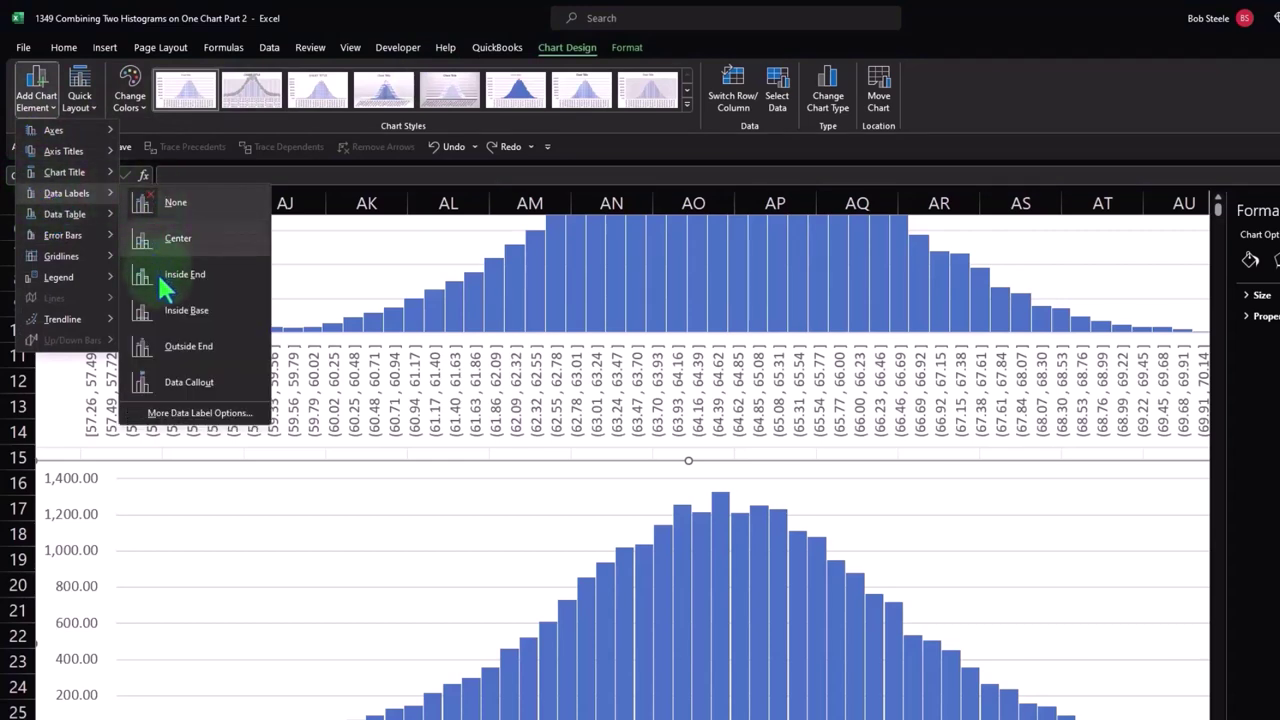
click(172, 350)
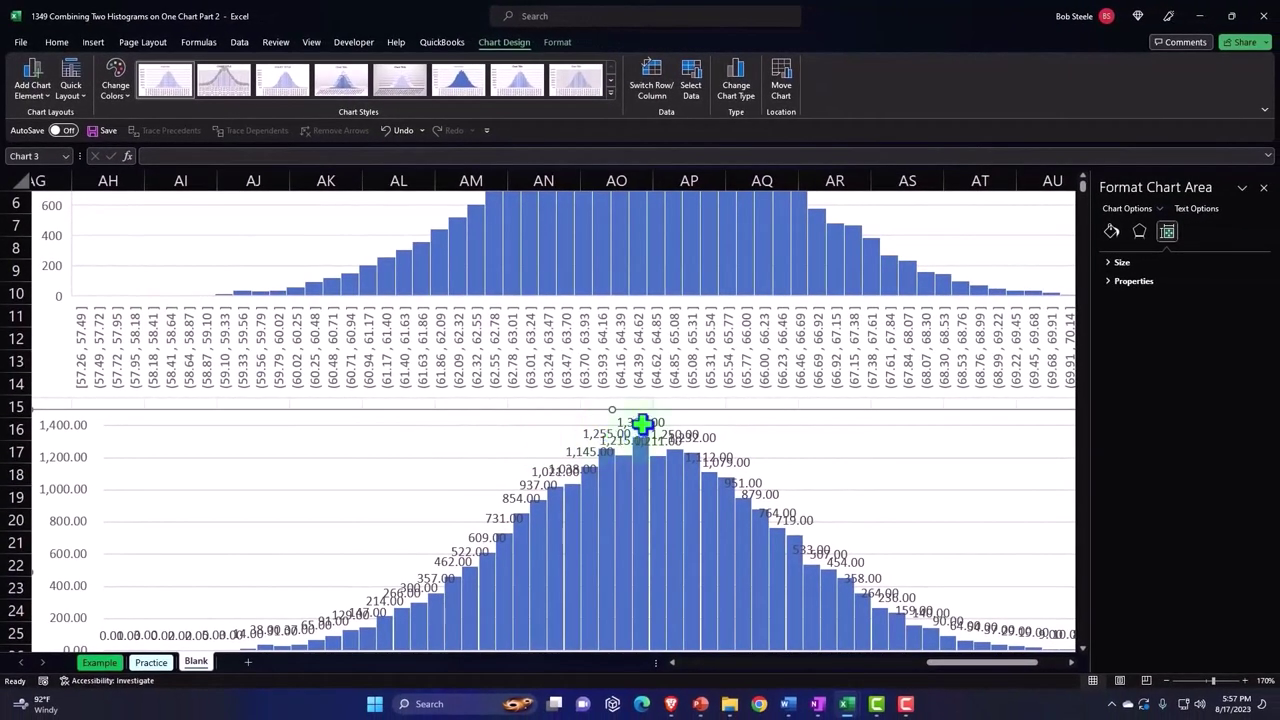
Step: Format the lower chart's data labels as Number with 0 decimal places, e.g. 1,327
click(642, 424)
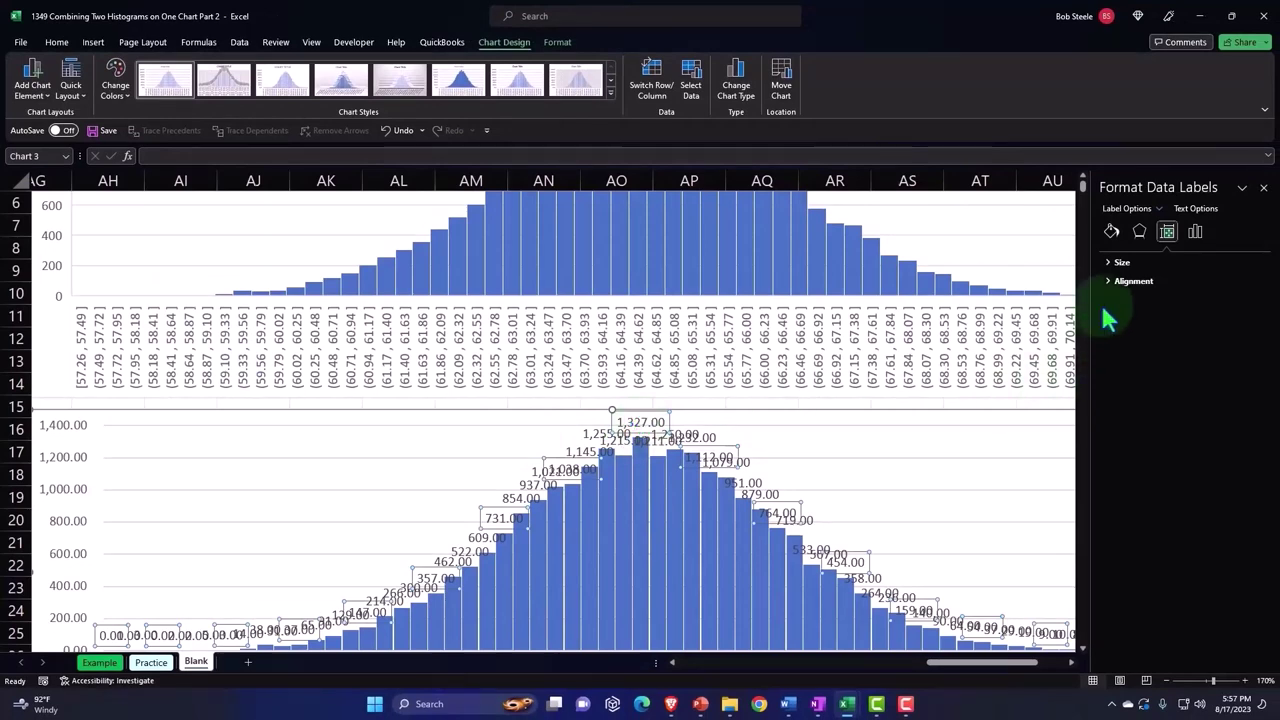
click(1194, 232)
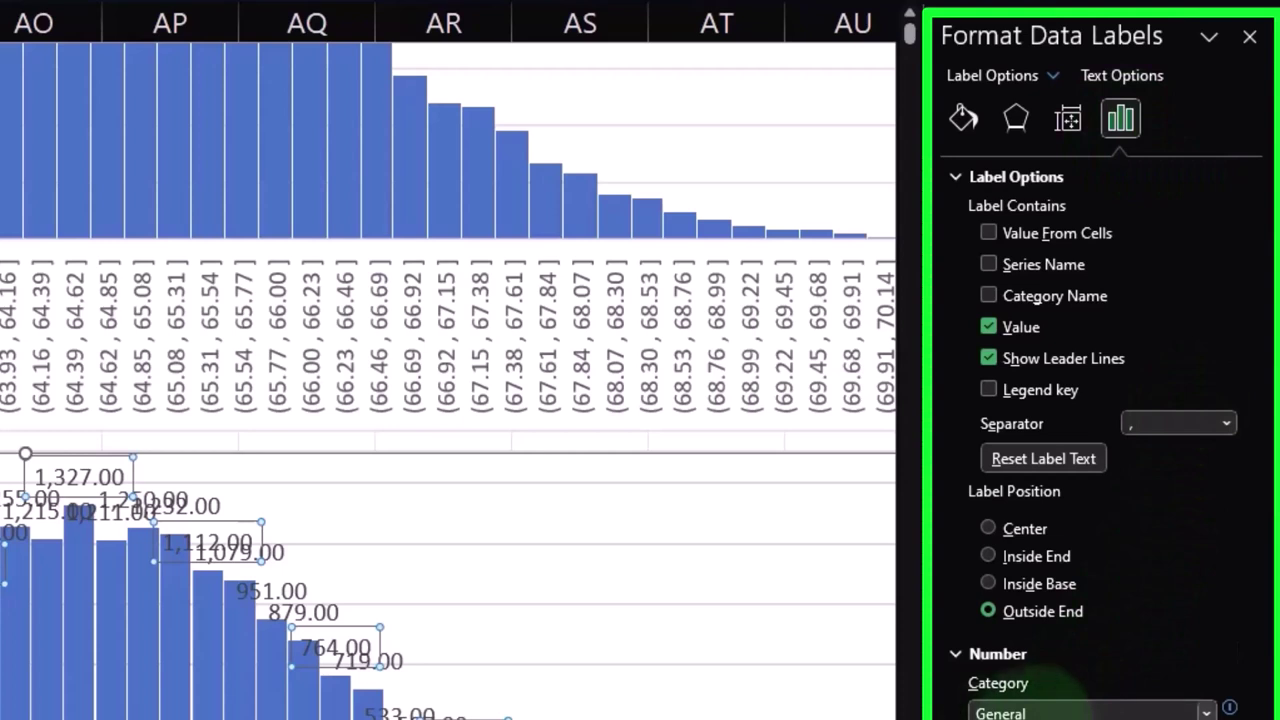
click(1208, 711)
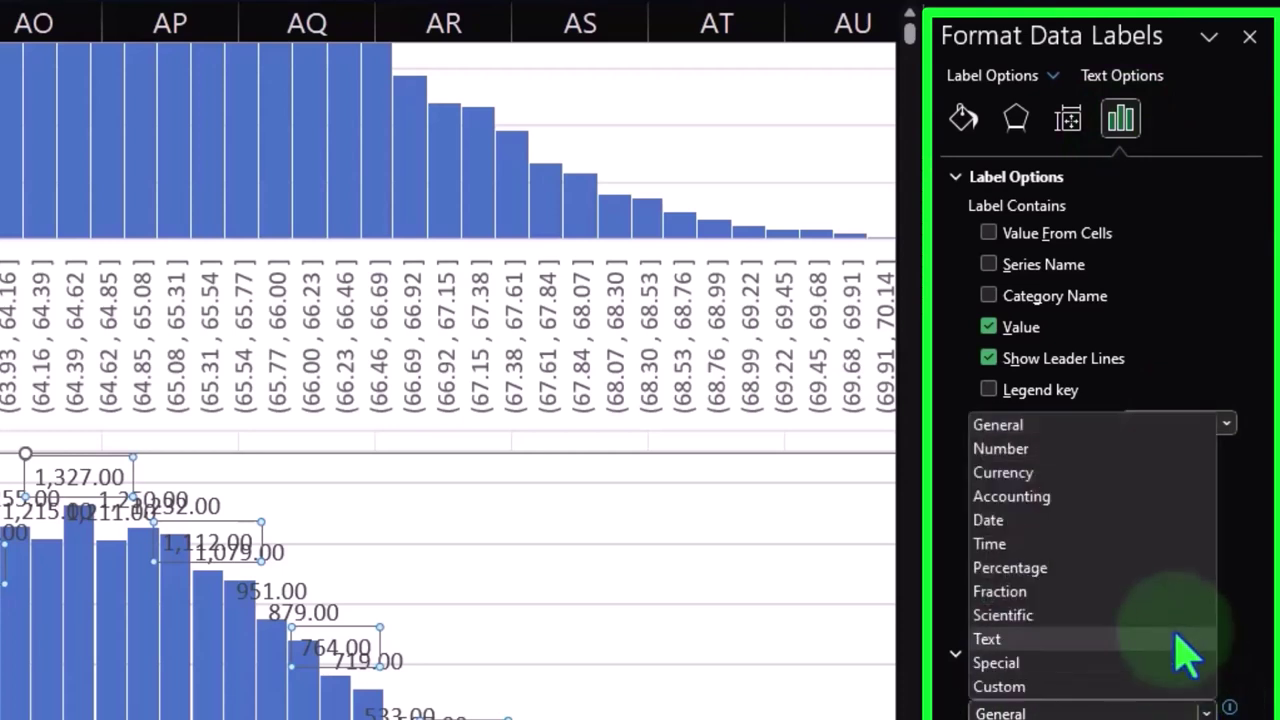
click(1089, 452)
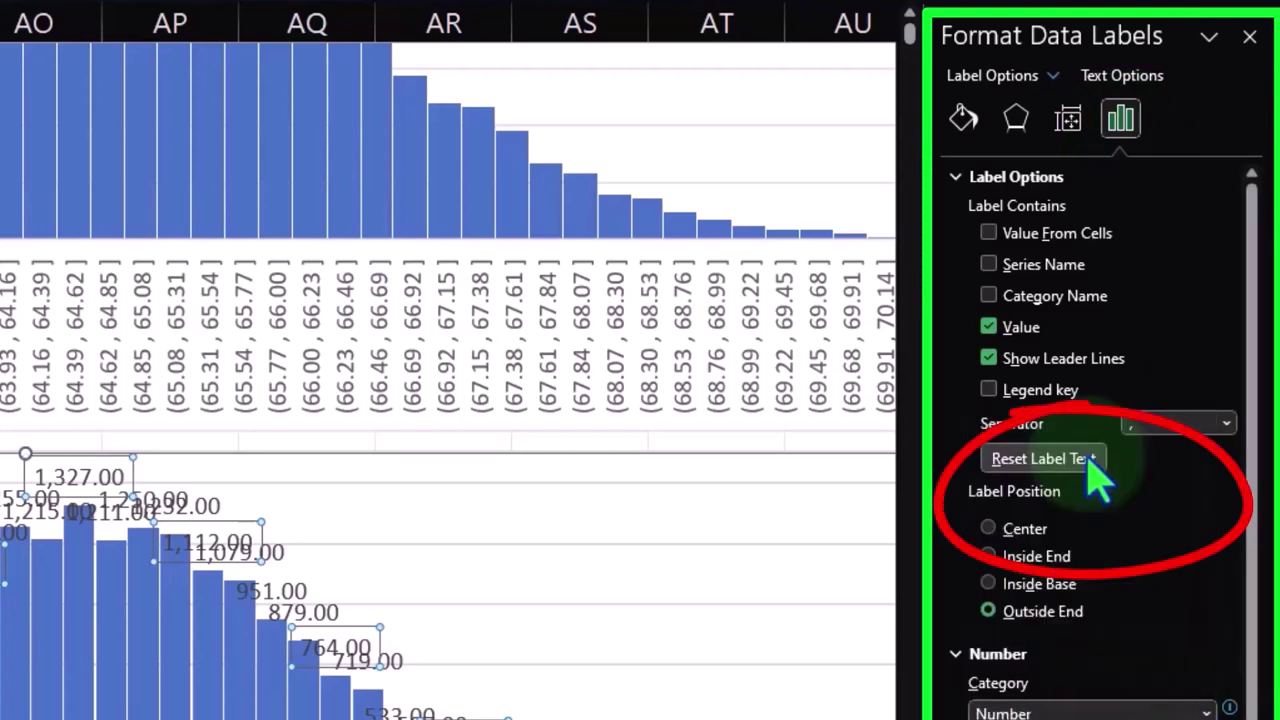
scroll(1093, 472, down, 3)
click(1130, 633)
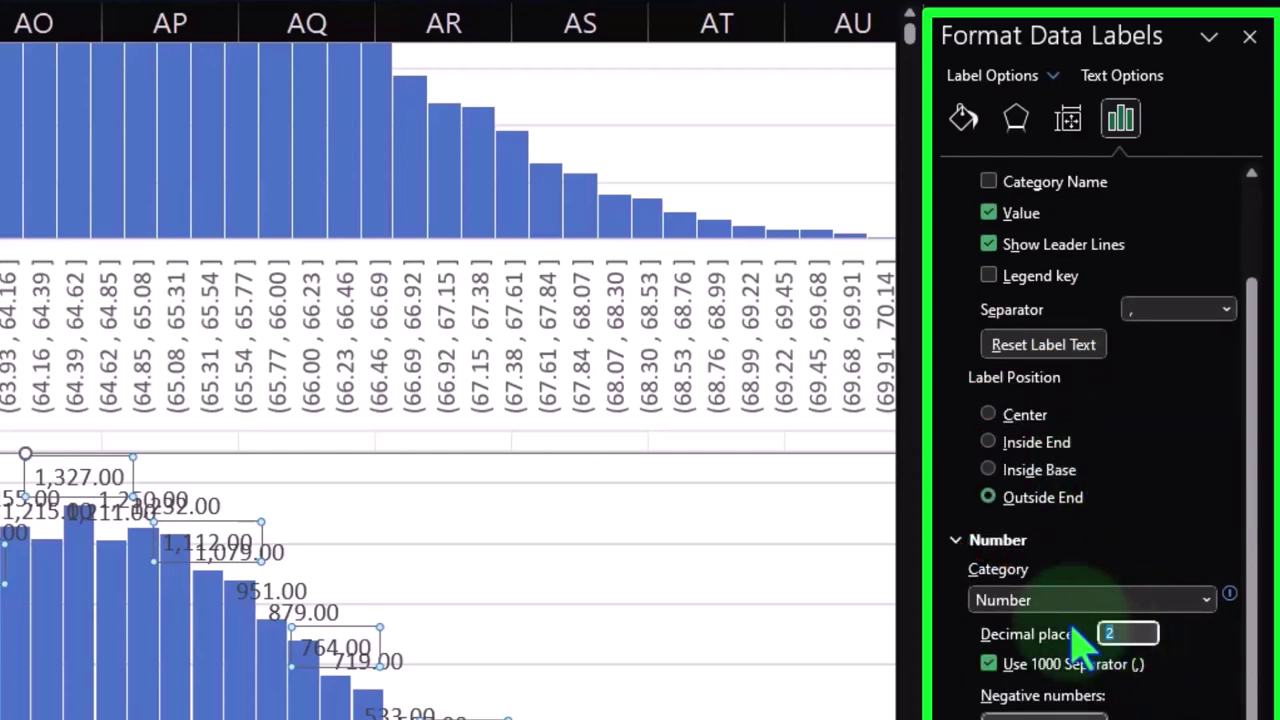
key(Tab)
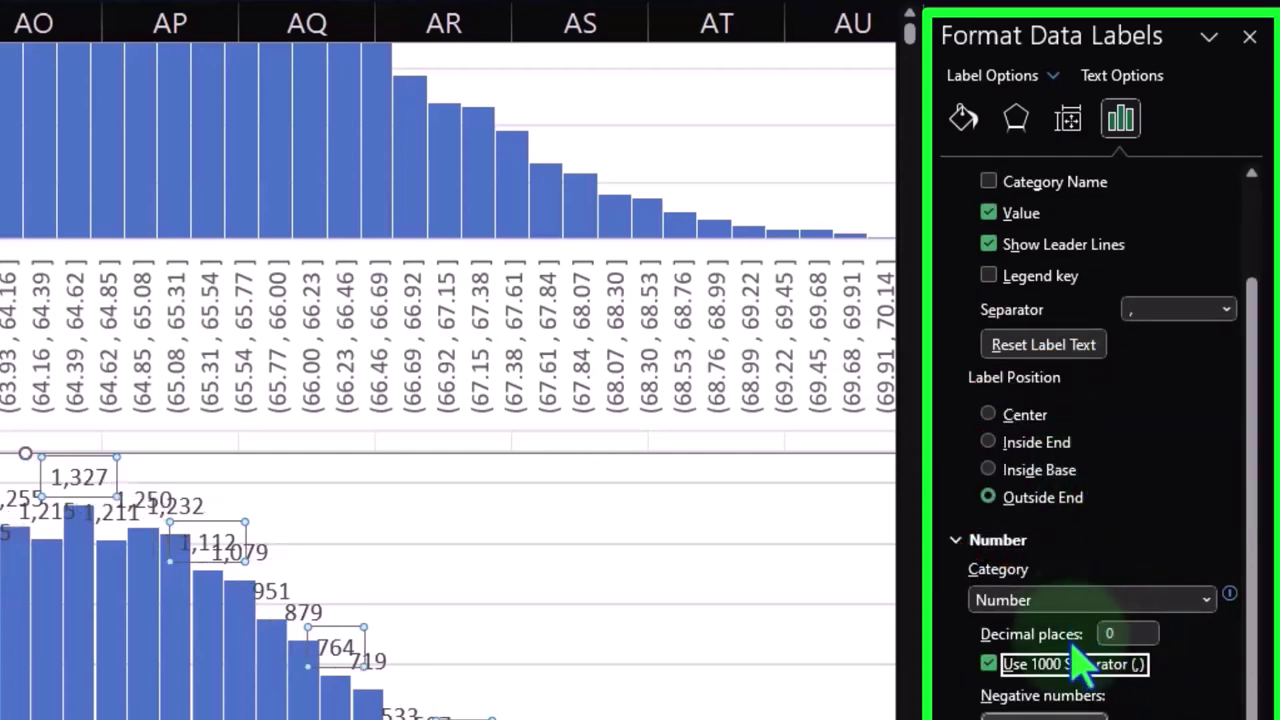
scroll(686, 434, down, 3)
scroll(686, 434, up, 4)
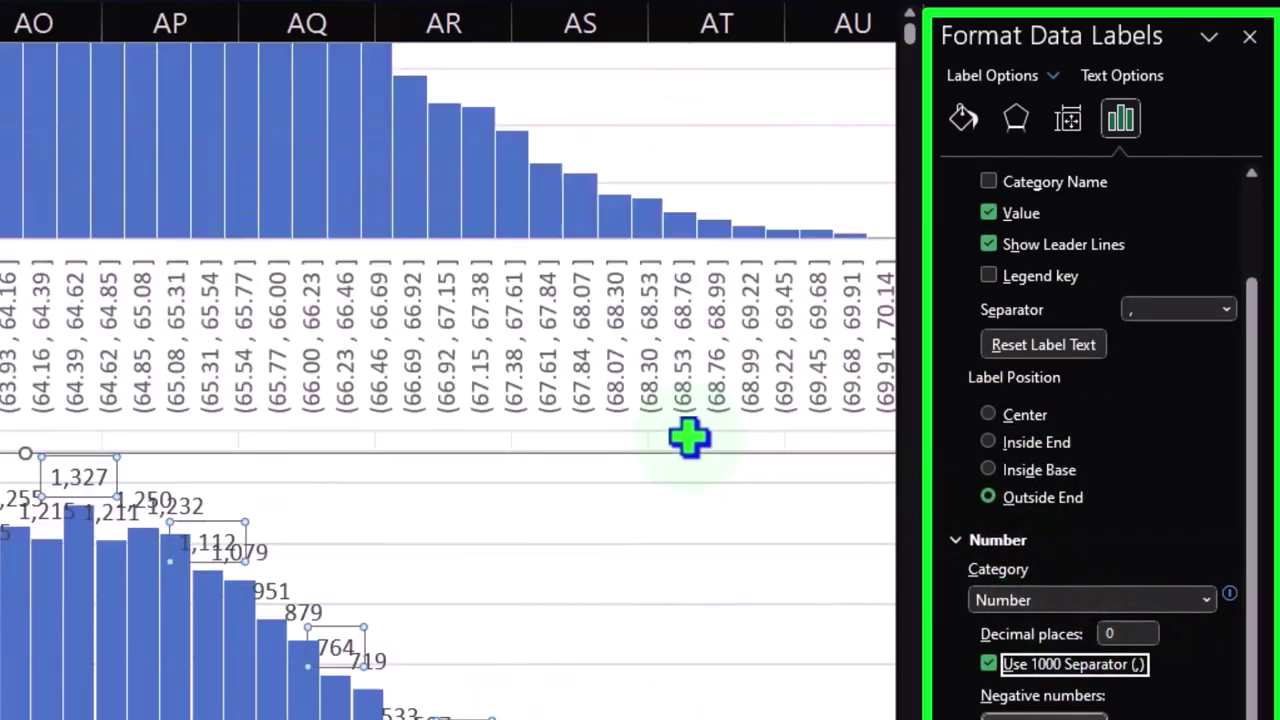
click(77, 348)
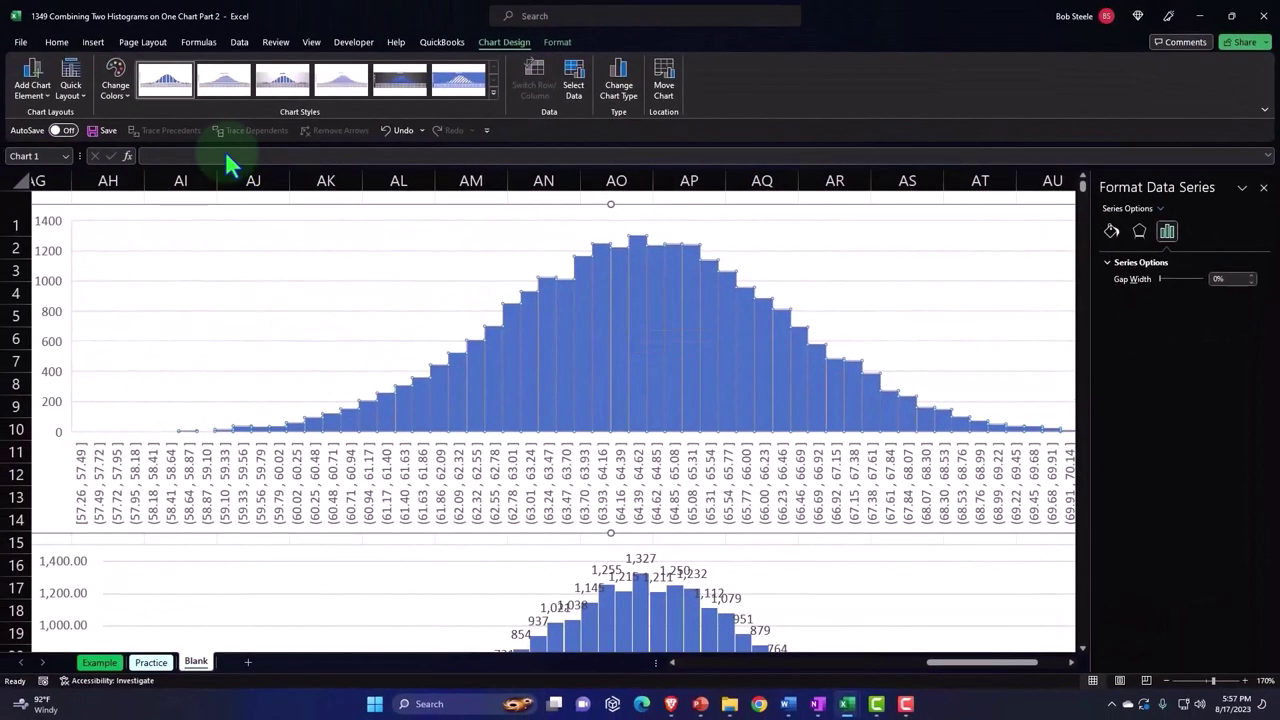
Step: Add Outside End count labels to every upper histogram bar, such as 1299 at the peak
click(92, 46)
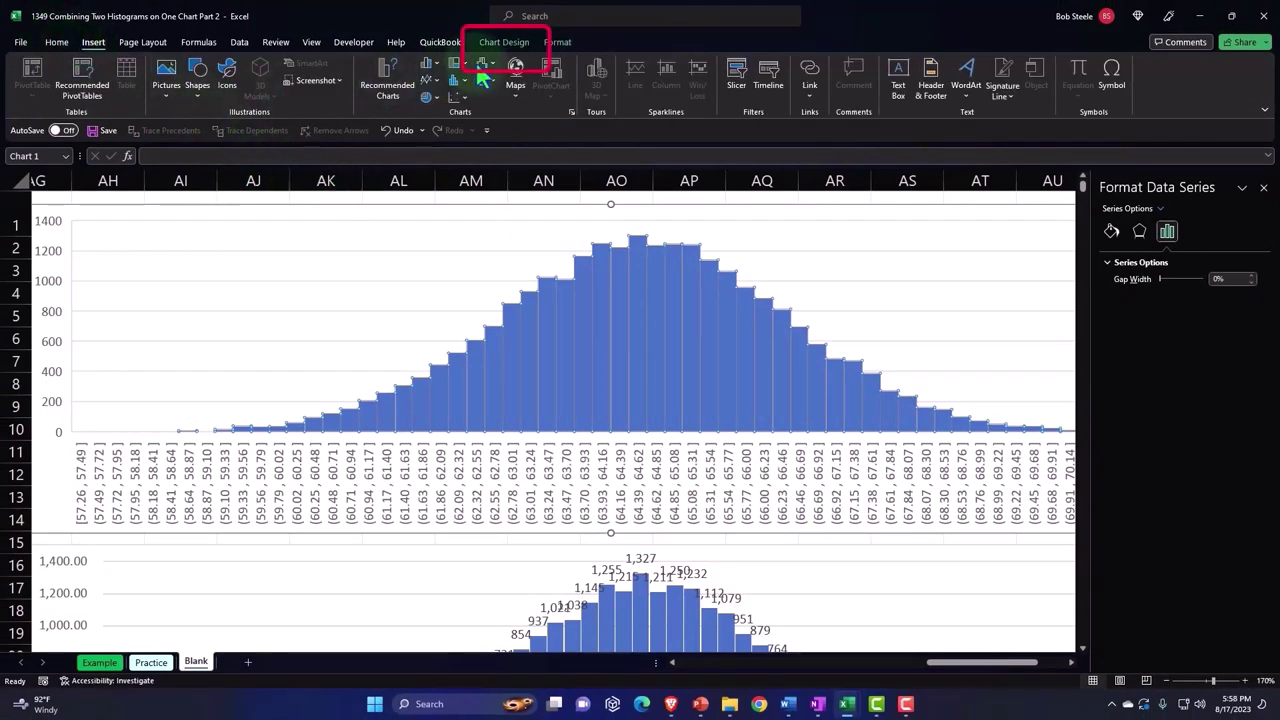
click(506, 48)
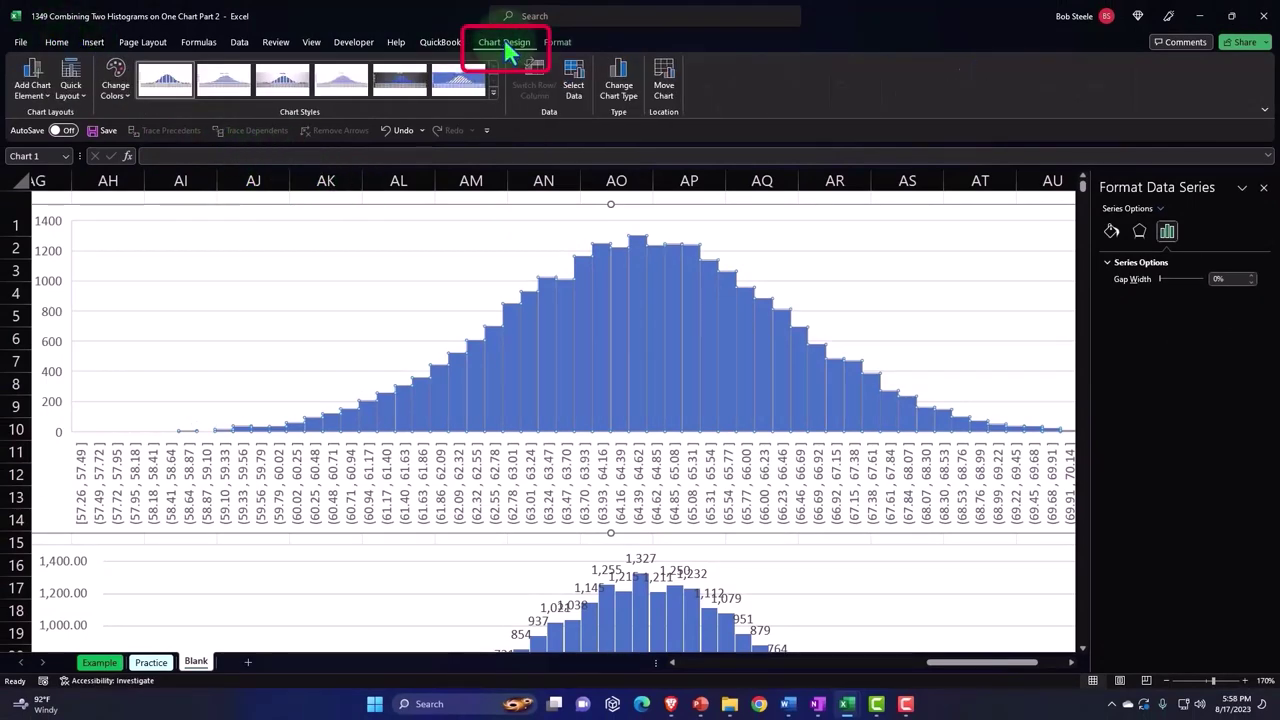
click(40, 88)
mouse_move(50, 172)
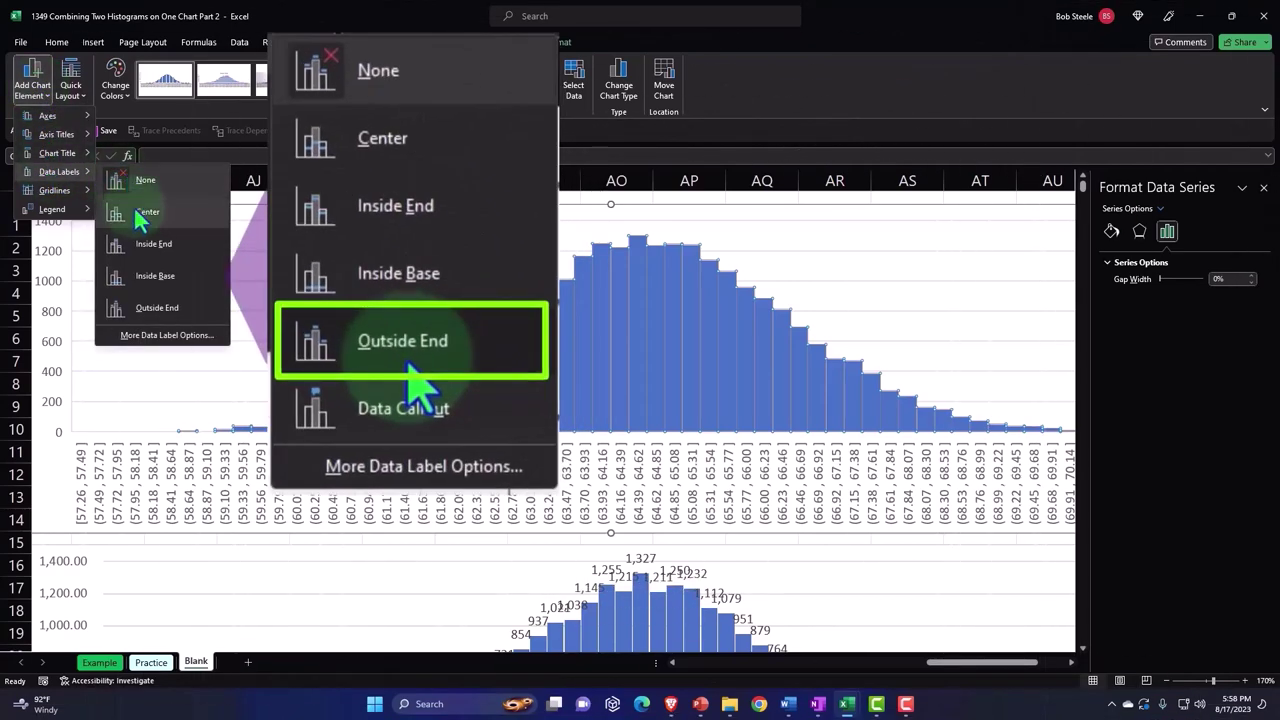
click(148, 310)
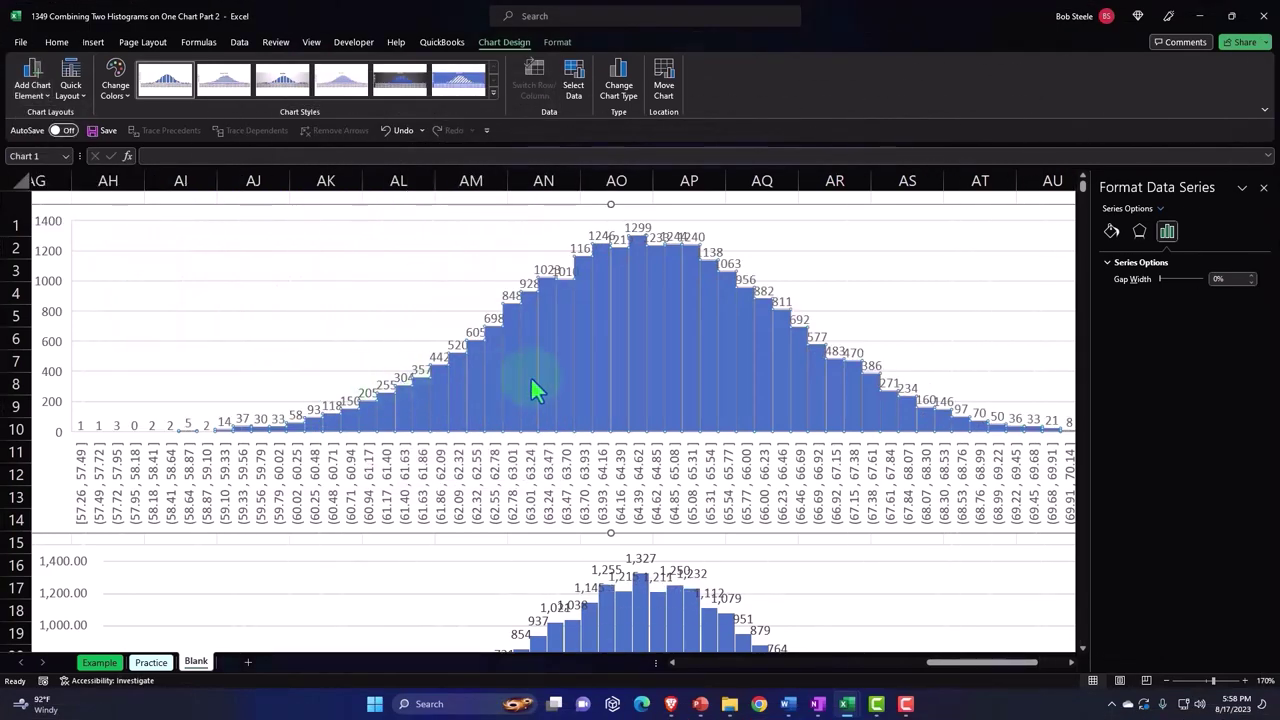
Step: Deselect the chart and move over to the bin table, checking the AE28 bin label formula
scroll(478, 480, down, 1)
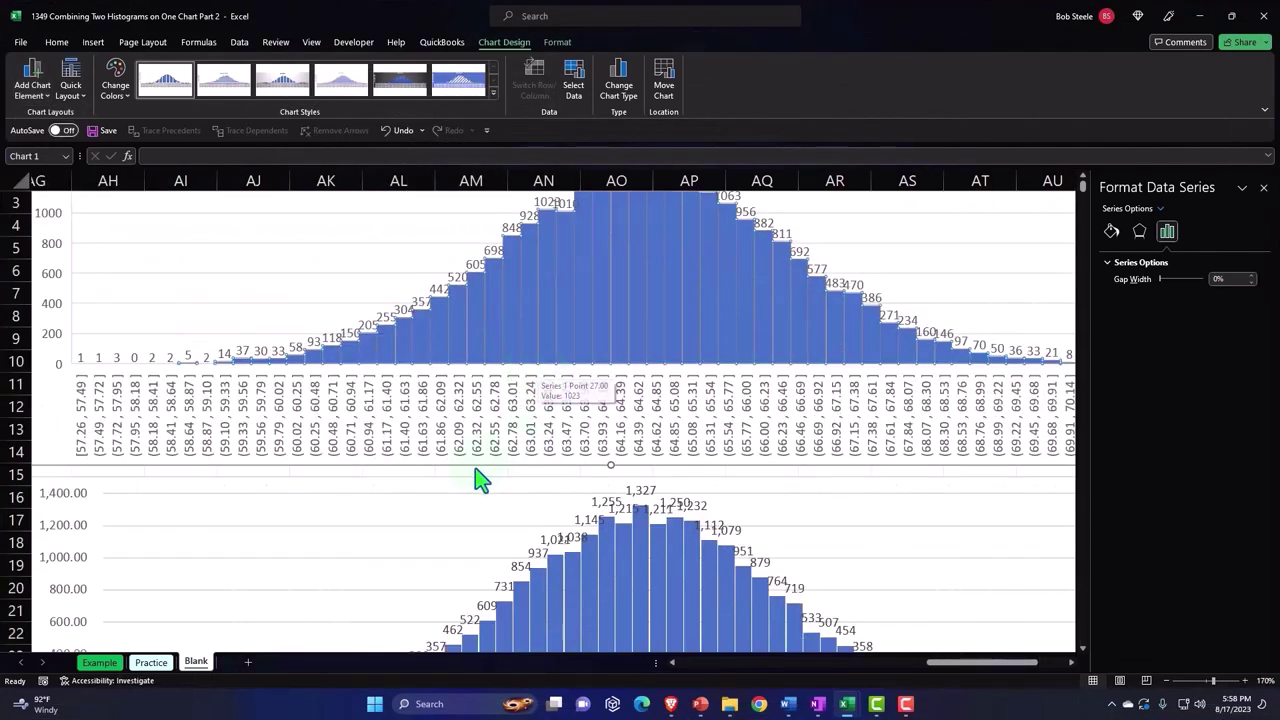
scroll(477, 480, down, 2)
scroll(477, 480, down, 1)
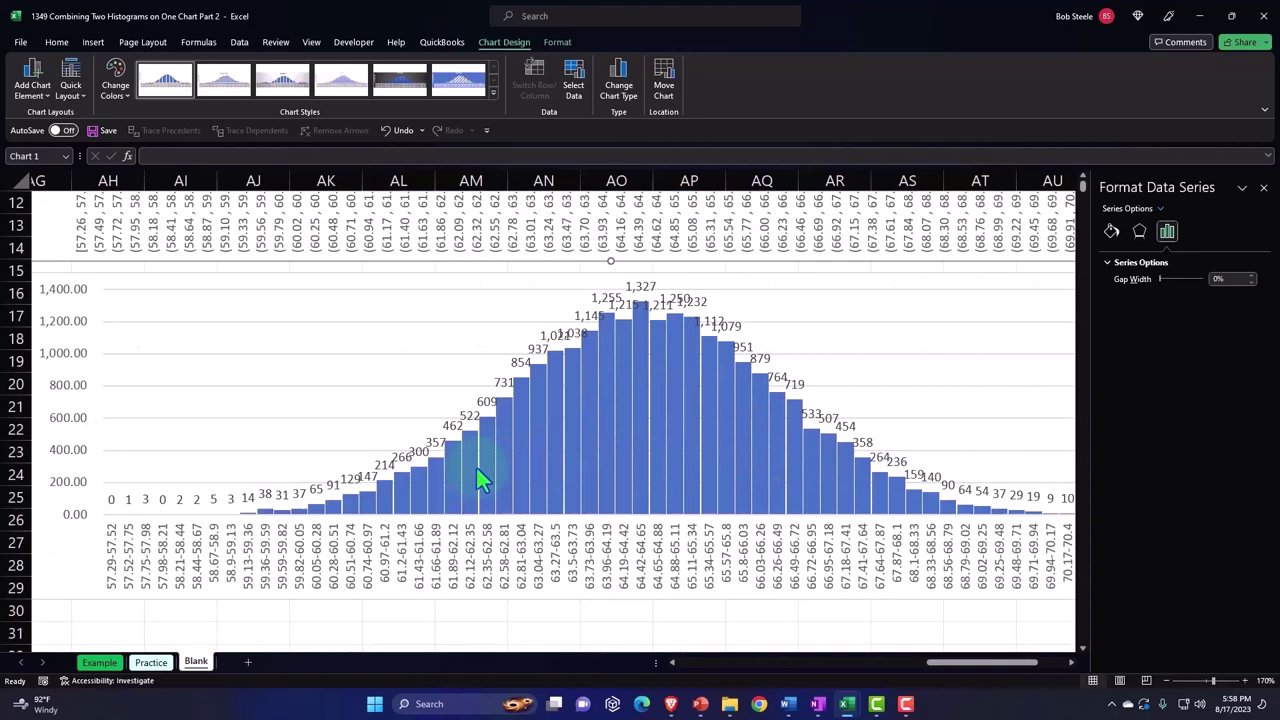
click(581, 615)
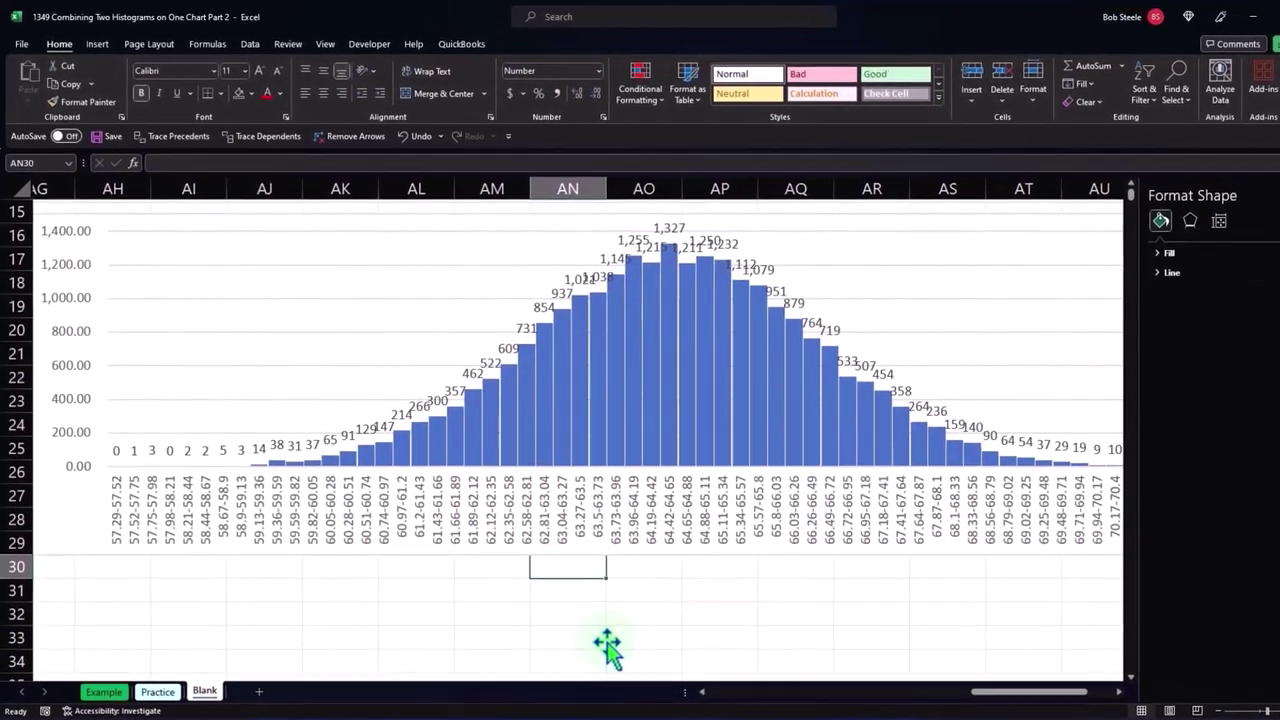
scroll(600, 625, down, 1)
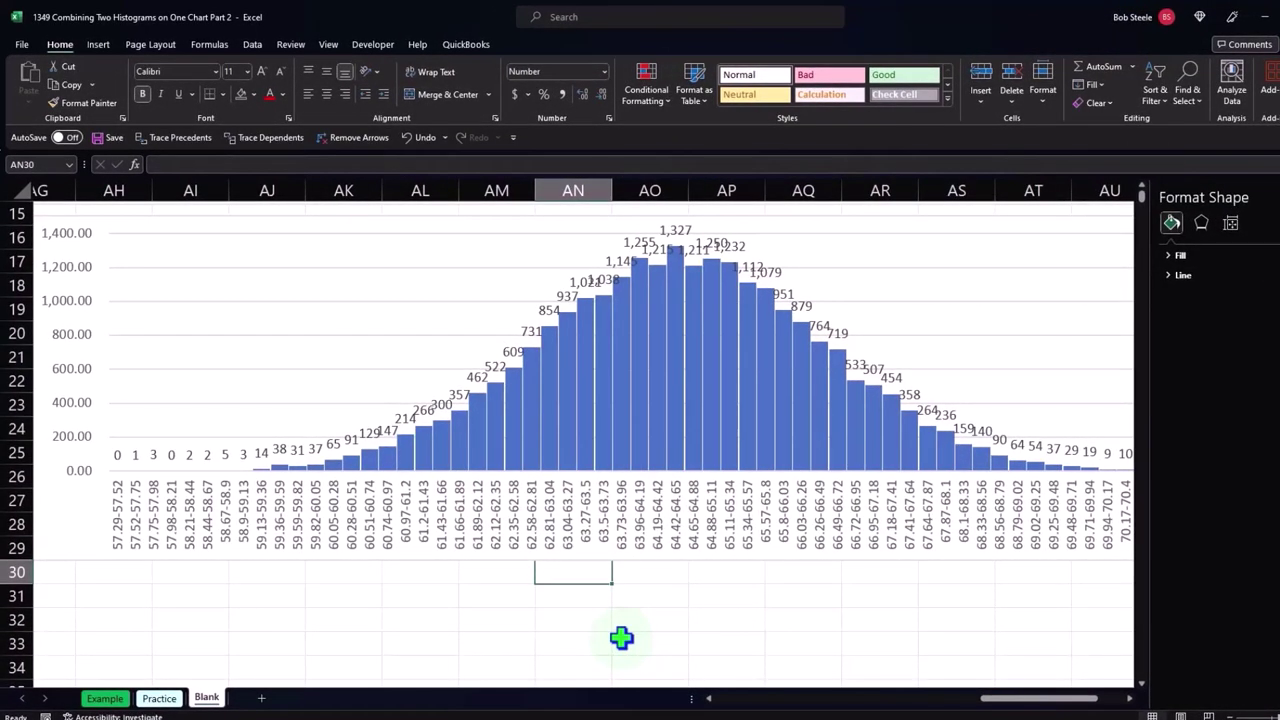
key(Left)
key(Left)
key(Left)
key(Left)
key(Left)
key(Left)
key(Left)
key(Left)
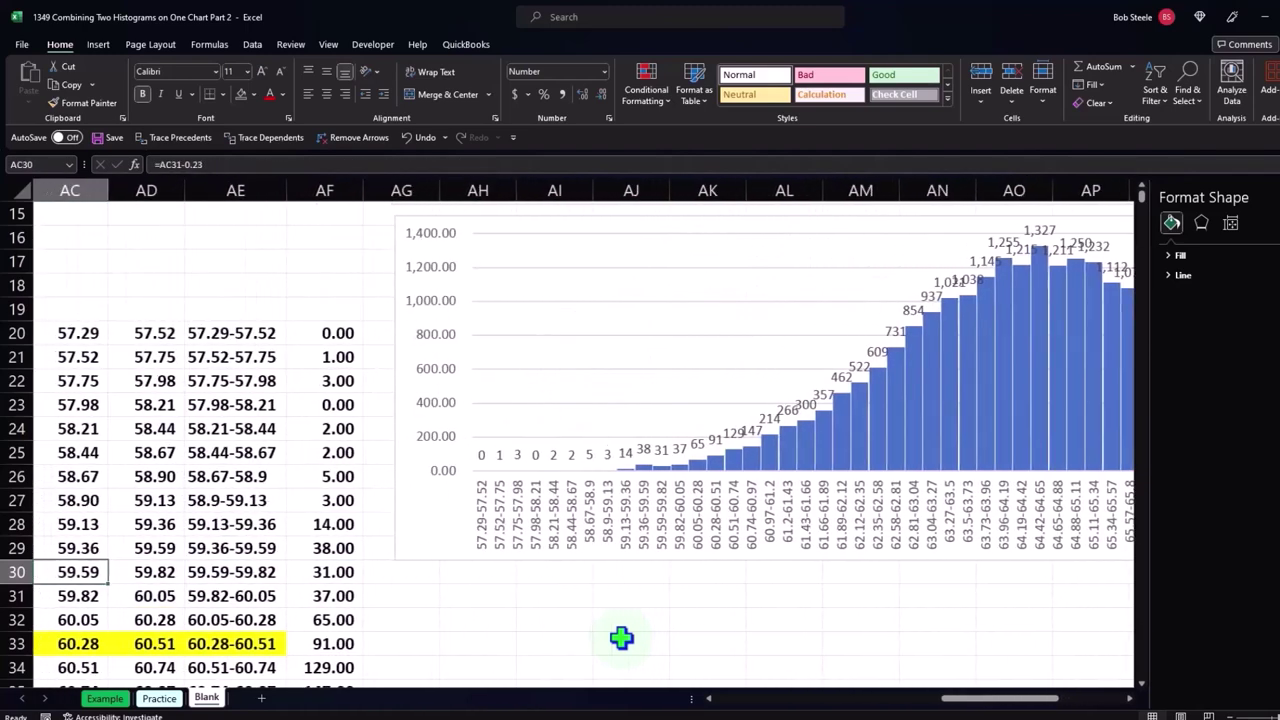
key(Left)
key(Left)
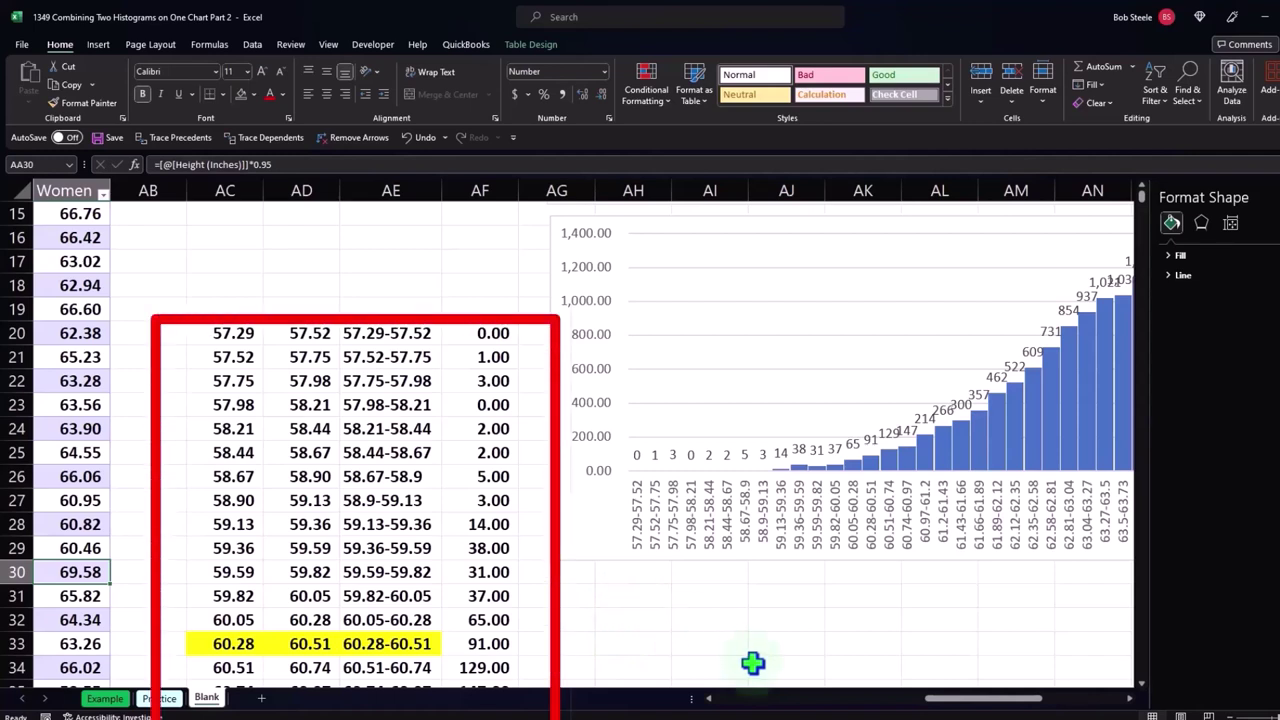
click(417, 515)
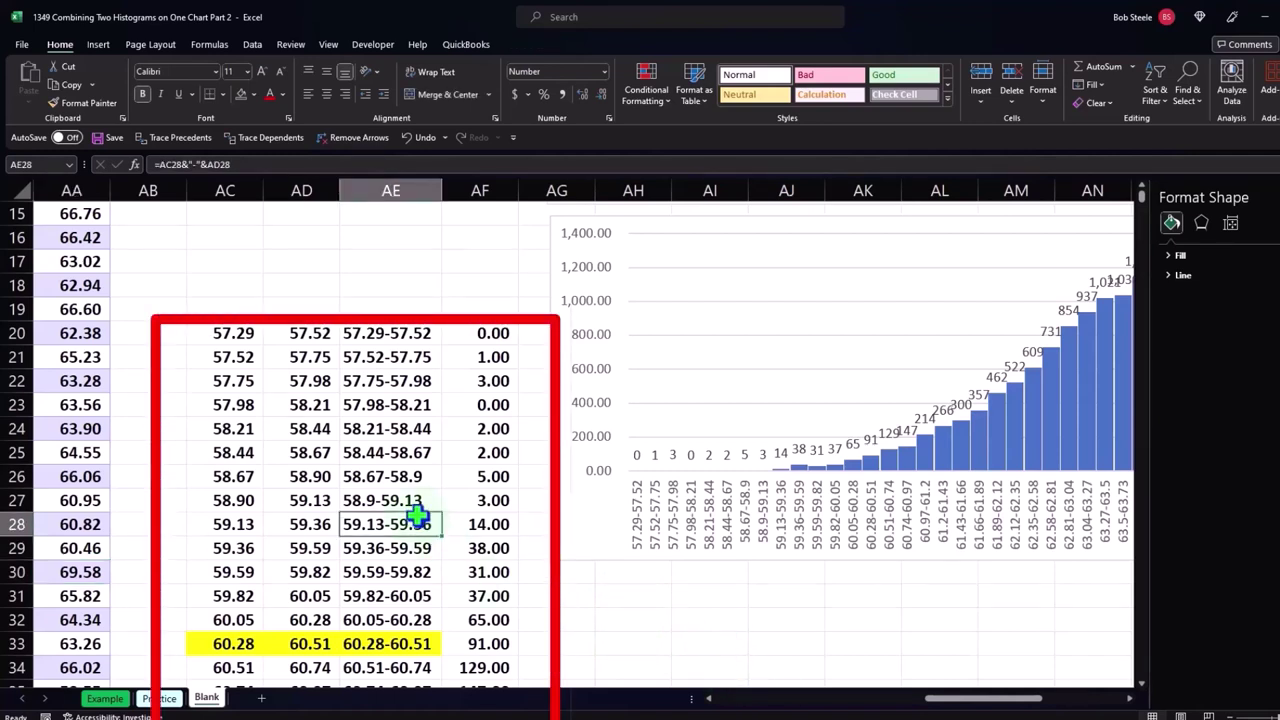
drag(956, 699, 928, 710)
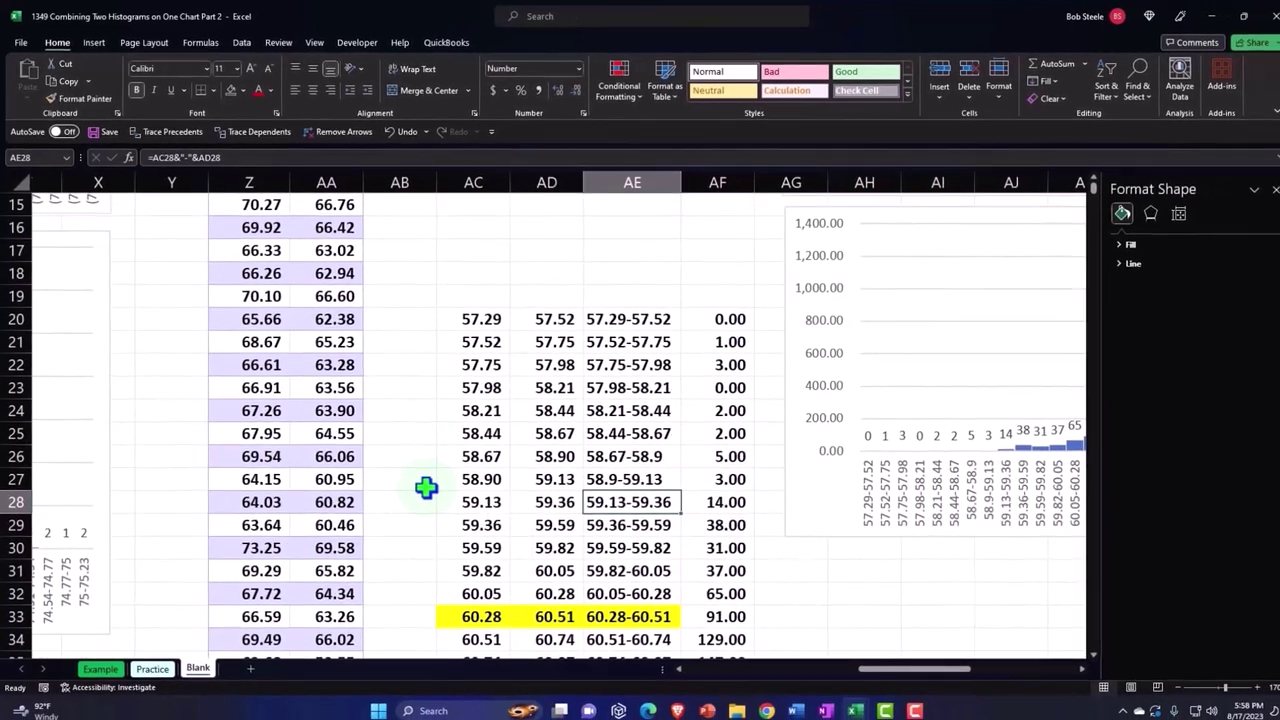
Step: Narrow empty column AB to a thin sliver
scroll(421, 483, up, 2)
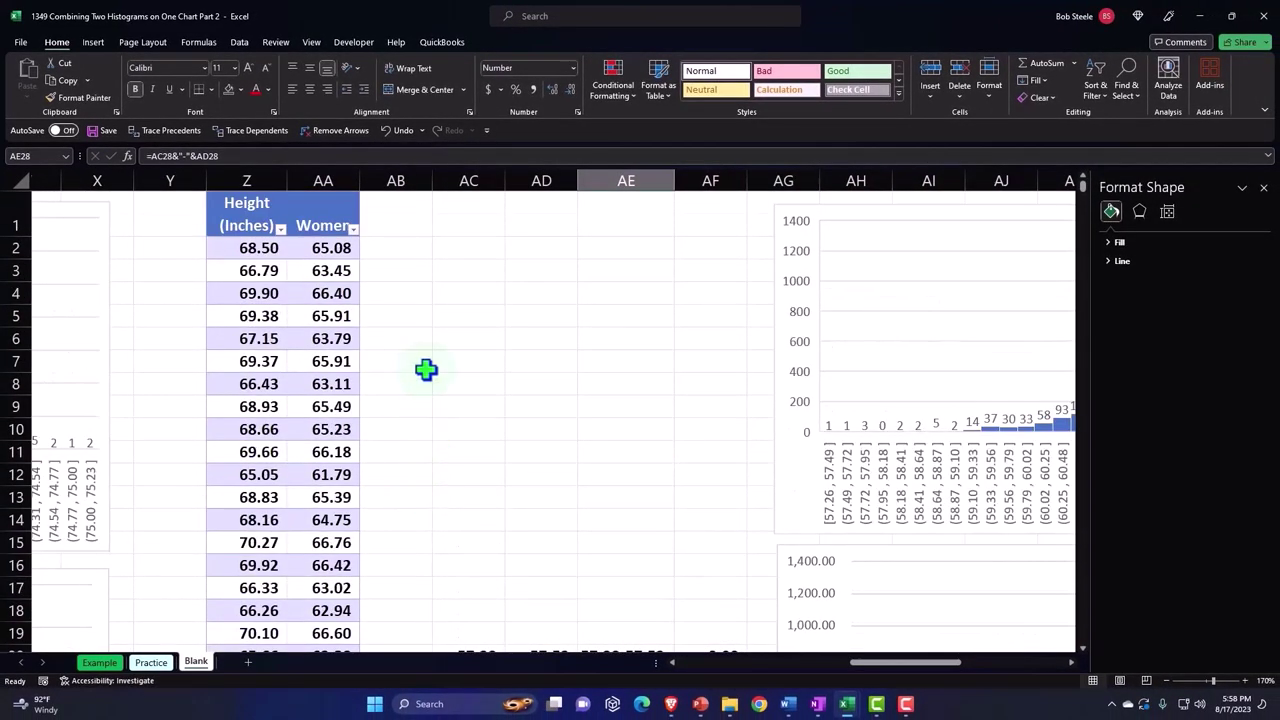
drag(430, 180, 374, 180)
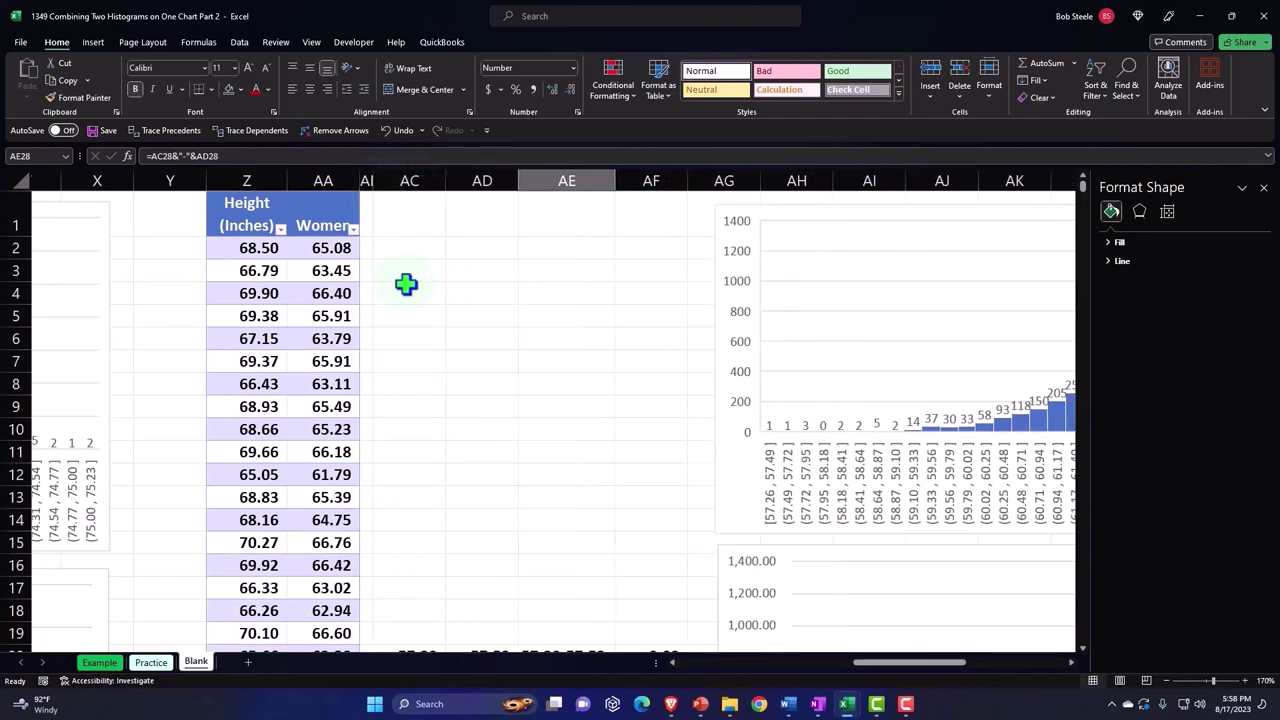
scroll(407, 284, down, 4)
scroll(408, 284, down, 3)
scroll(408, 284, up, 2)
Step: Give AC20:AF32 a light blue fill and All Borders
drag(415, 318, 621, 593)
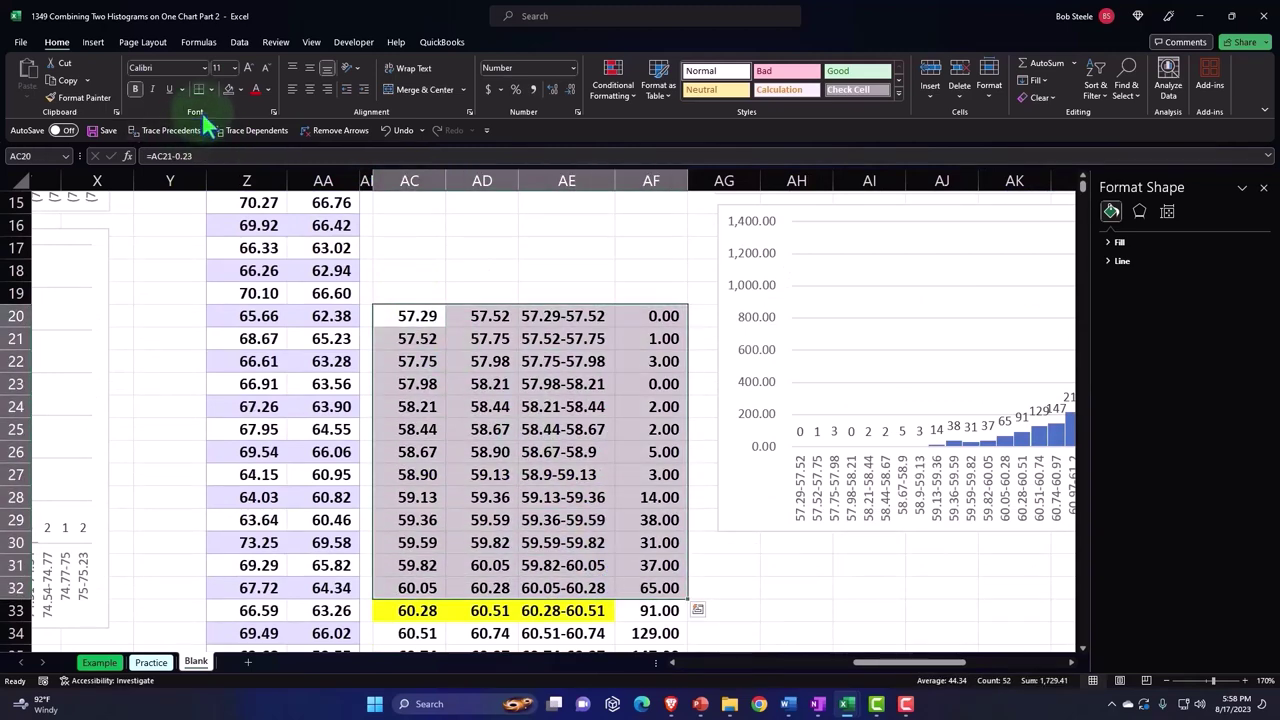
click(240, 88)
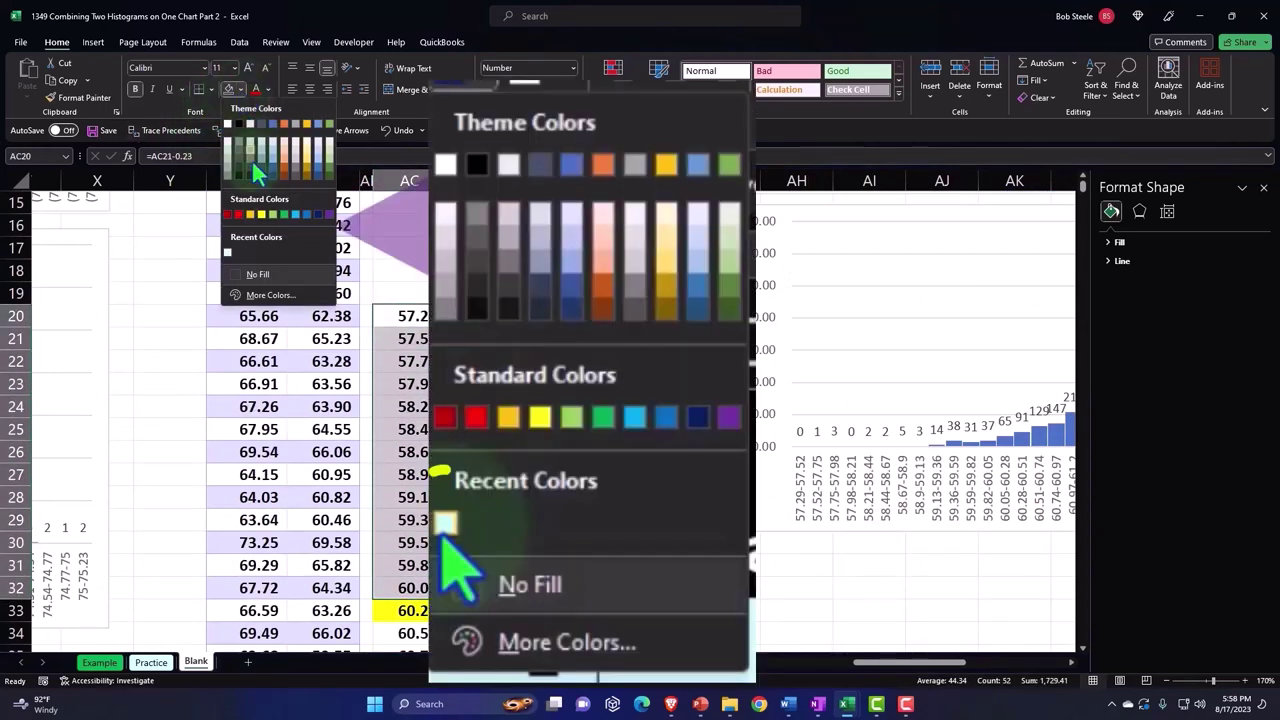
click(228, 254)
click(211, 89)
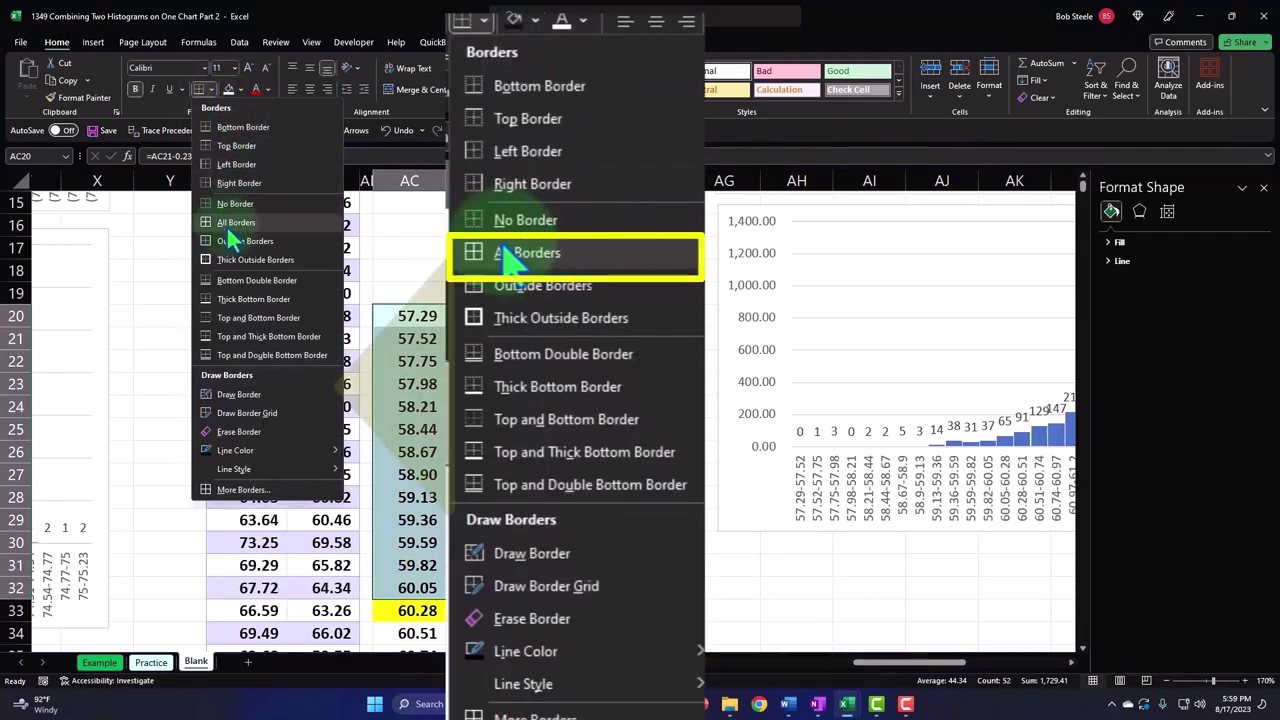
click(230, 223)
Step: Add borders to count cell AF33 and fill it yellow to match its row
scroll(645, 410, down, 2)
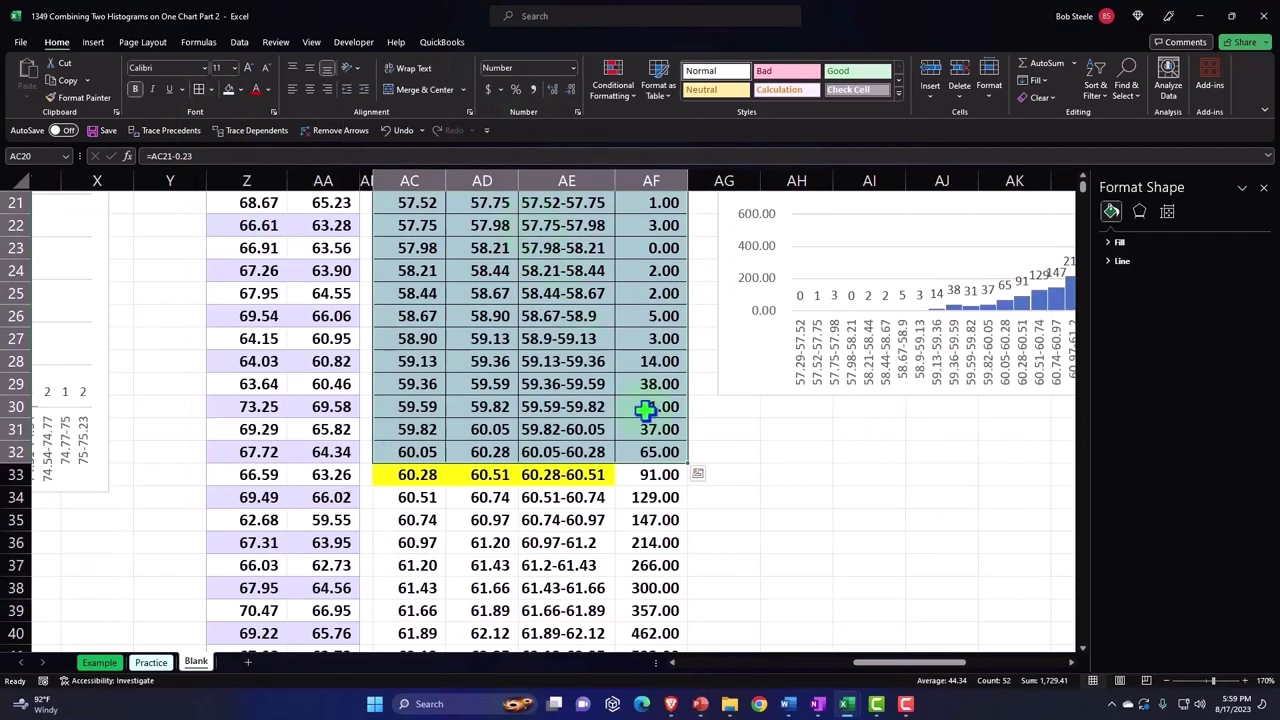
click(655, 478)
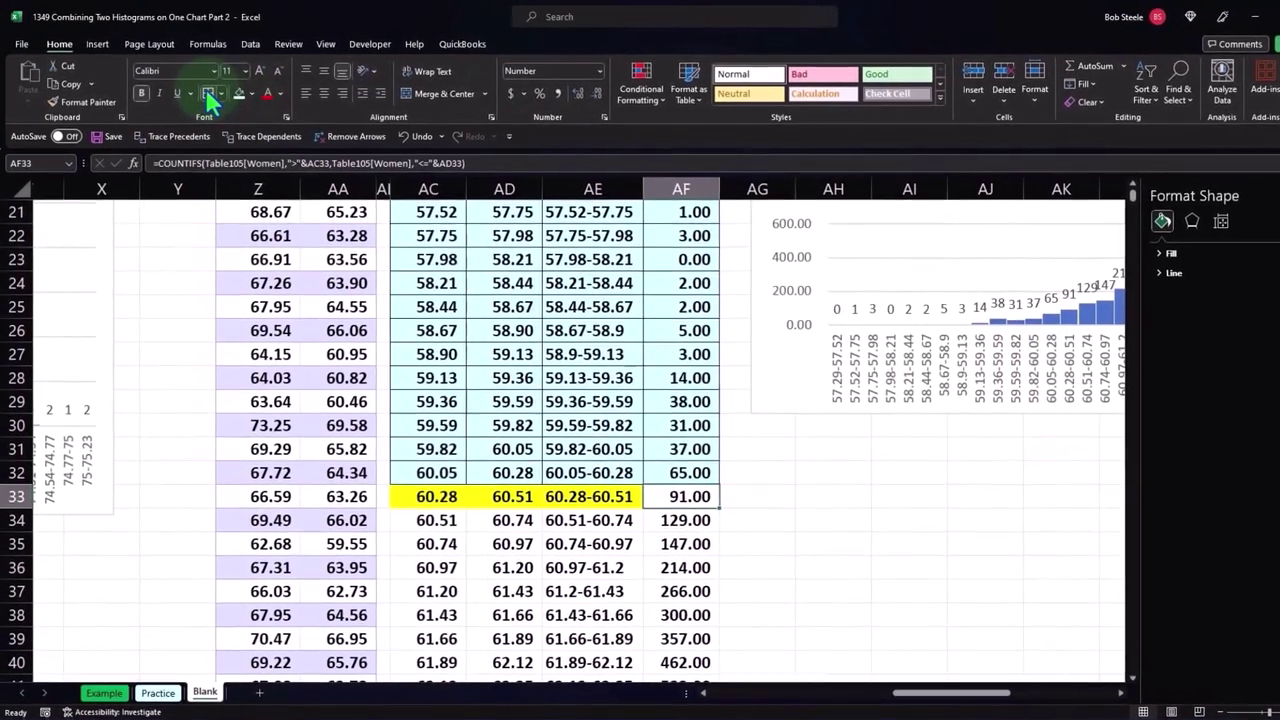
scroll(367, 237, down, 2)
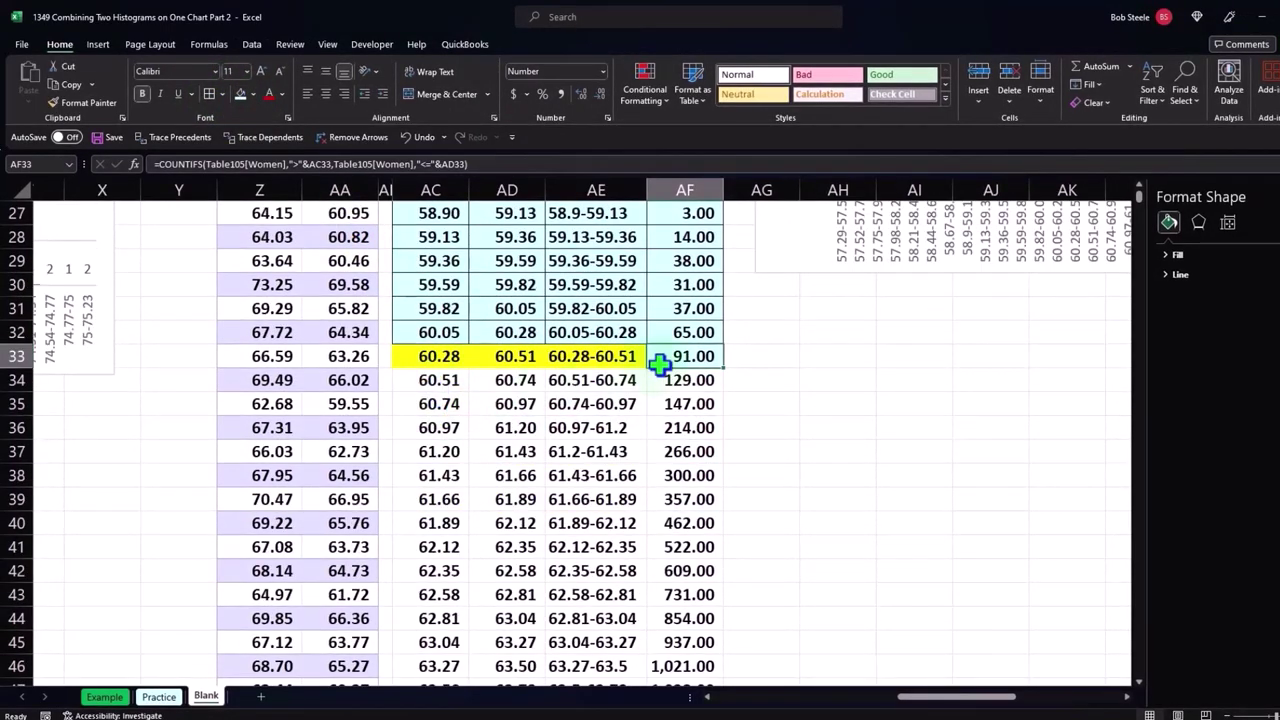
click(222, 93)
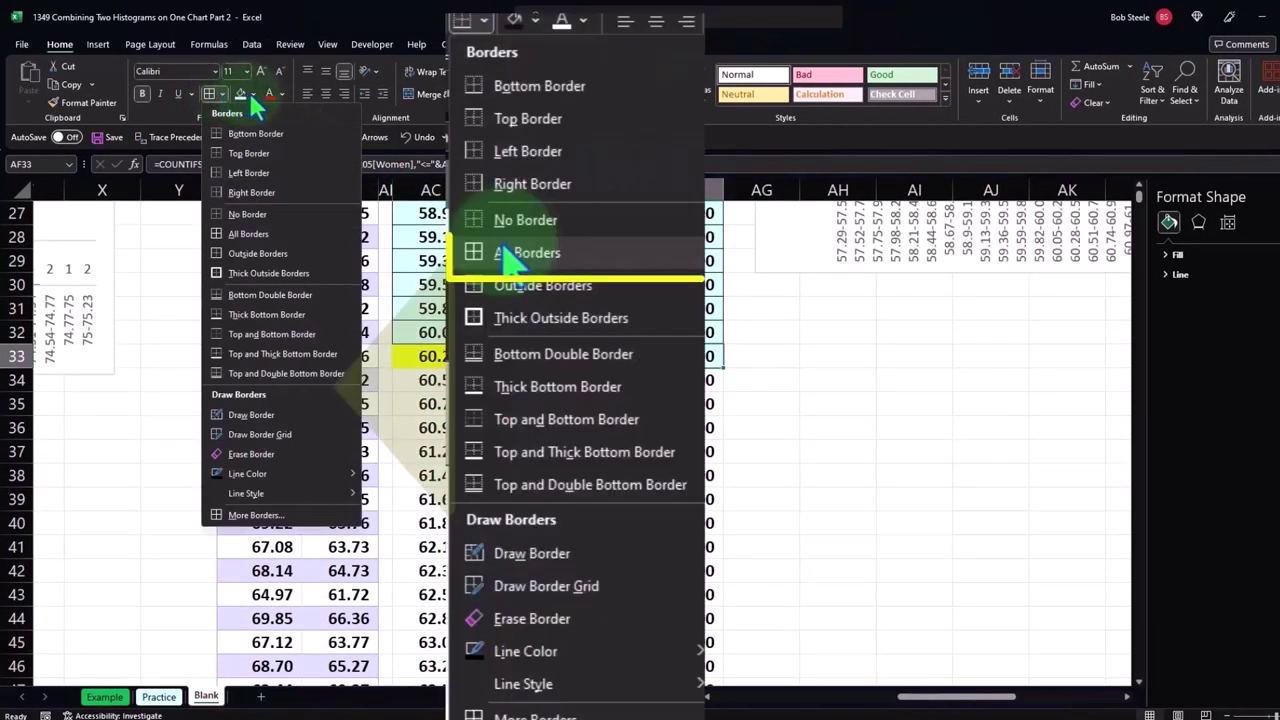
click(253, 94)
click(253, 94)
click(275, 227)
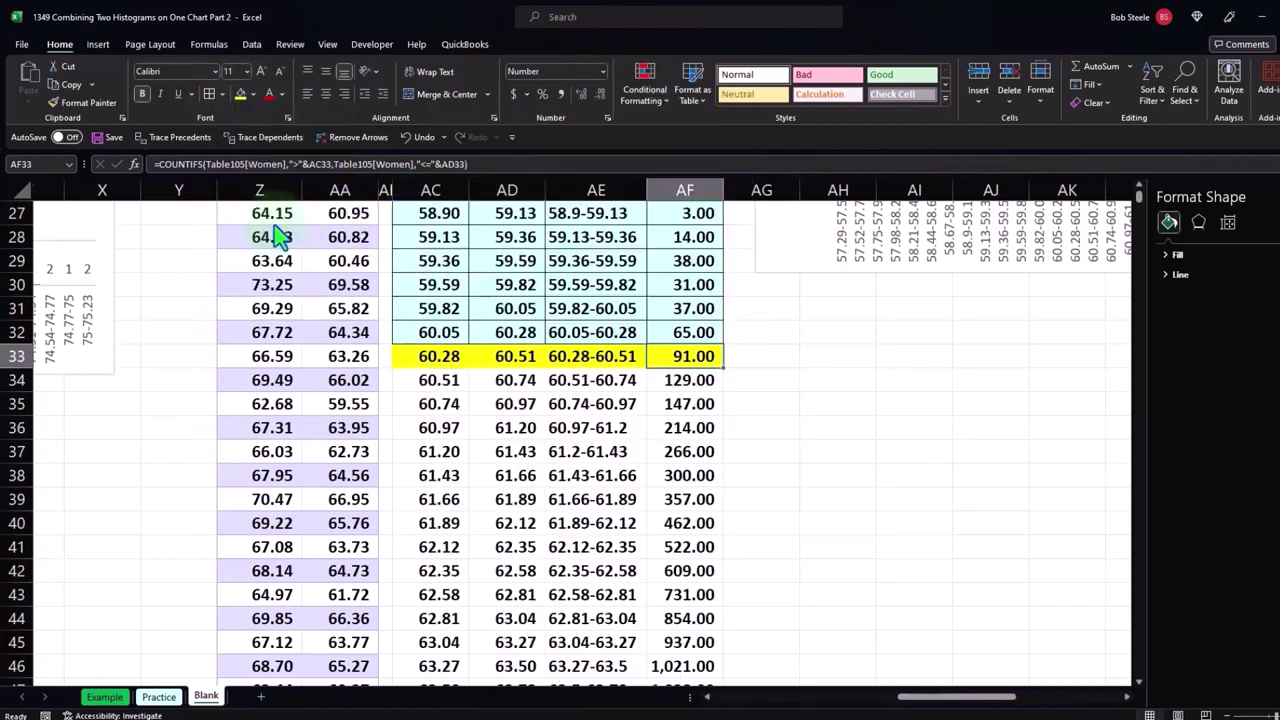
Step: Fill the remaining lower bin rows, down to row 97, light cyan
mouse_move(455, 382)
mouse_down()
mouse_move(638, 716)
mouse_move(684, 622)
mouse_up()
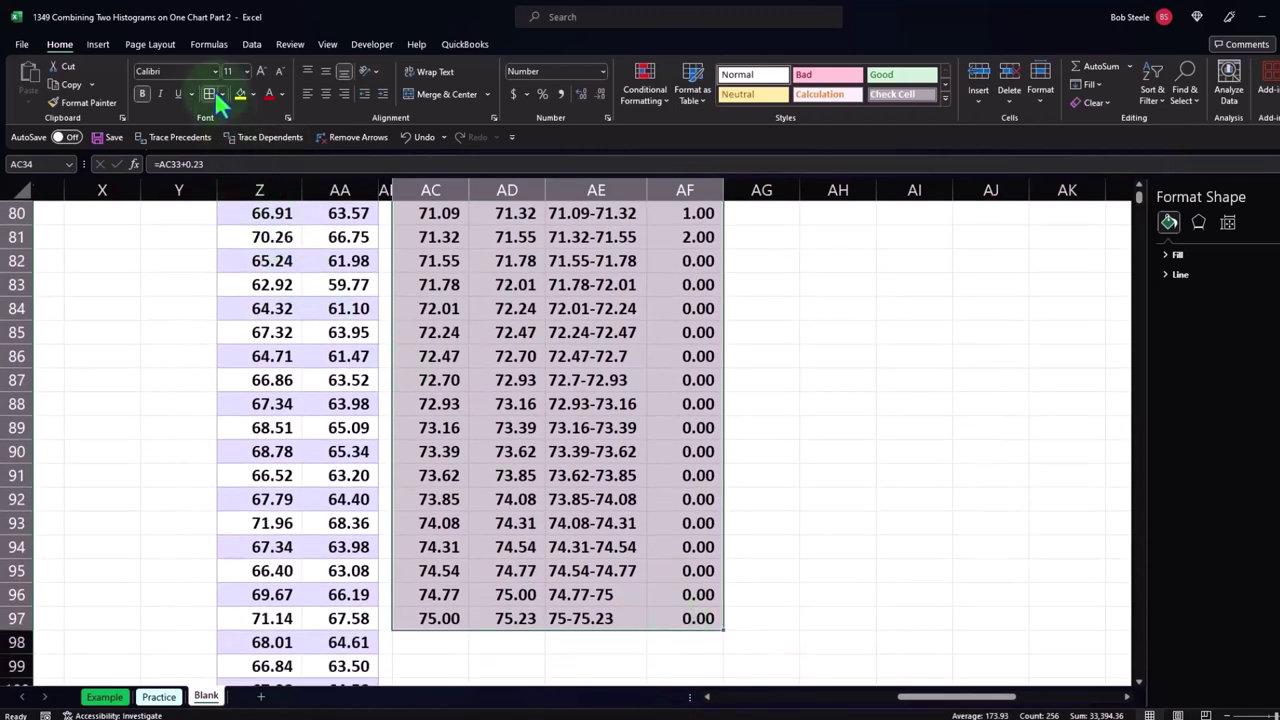
key(ctrl+BackSpace)
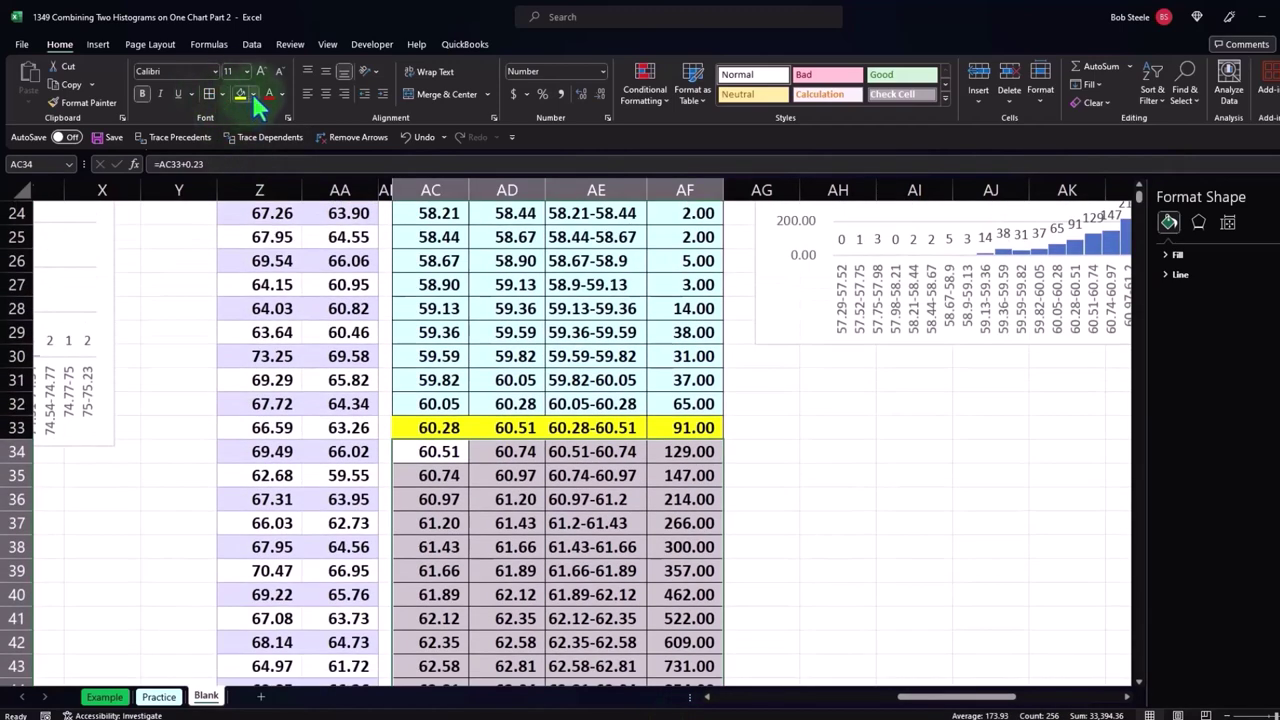
click(254, 94)
click(244, 262)
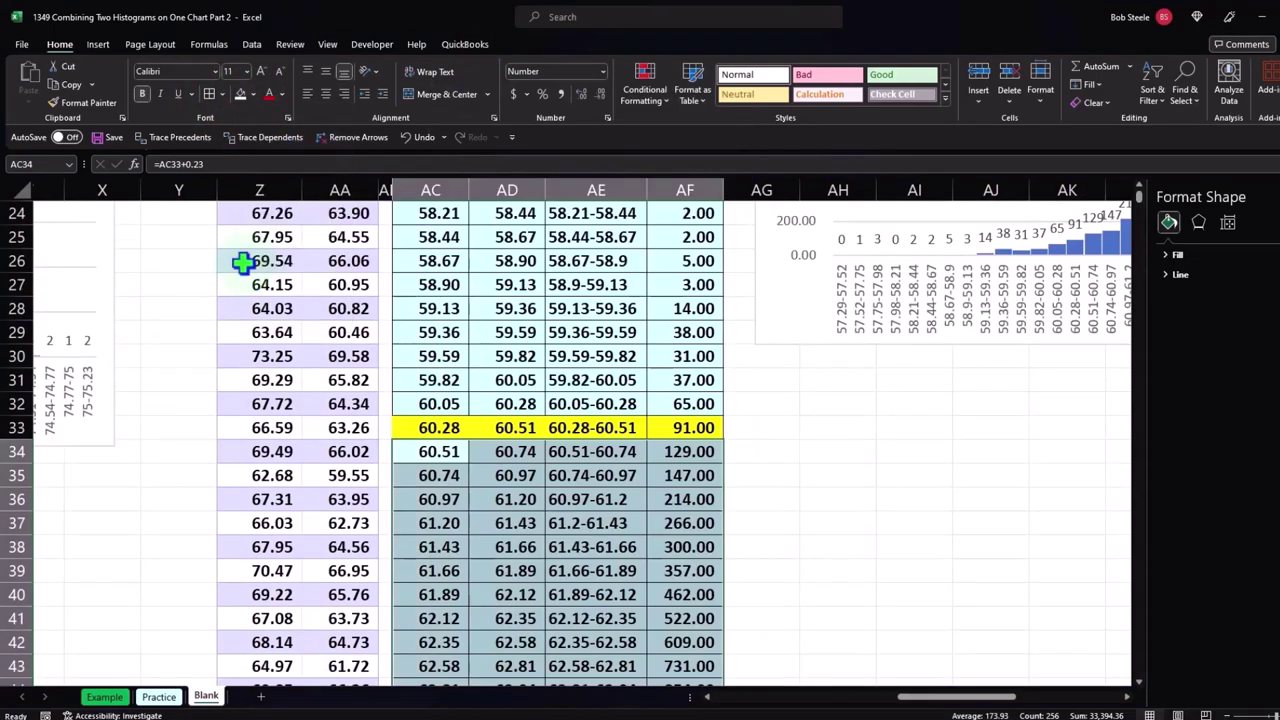
drag(400, 428, 676, 430)
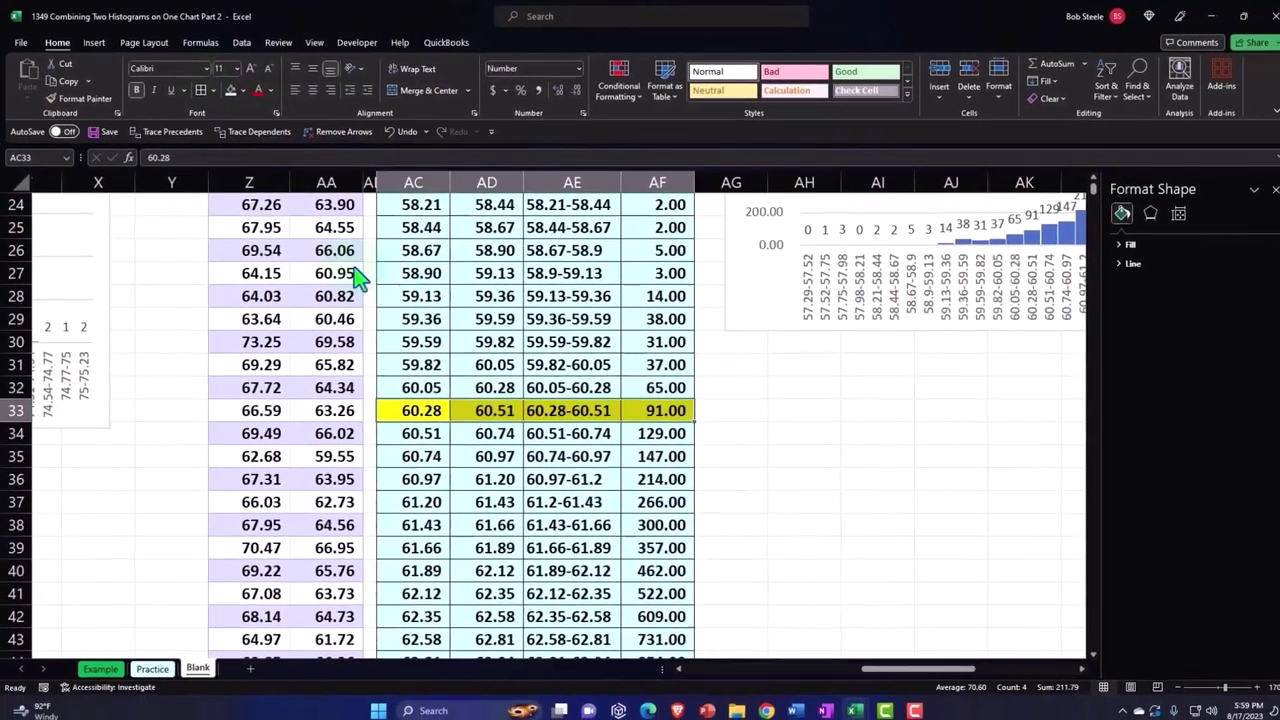
scroll(414, 300, up, 4)
scroll(415, 304, up, 4)
Step: Narrow empty column Y to about 1.57 wide, then head back toward column A
click(466, 294)
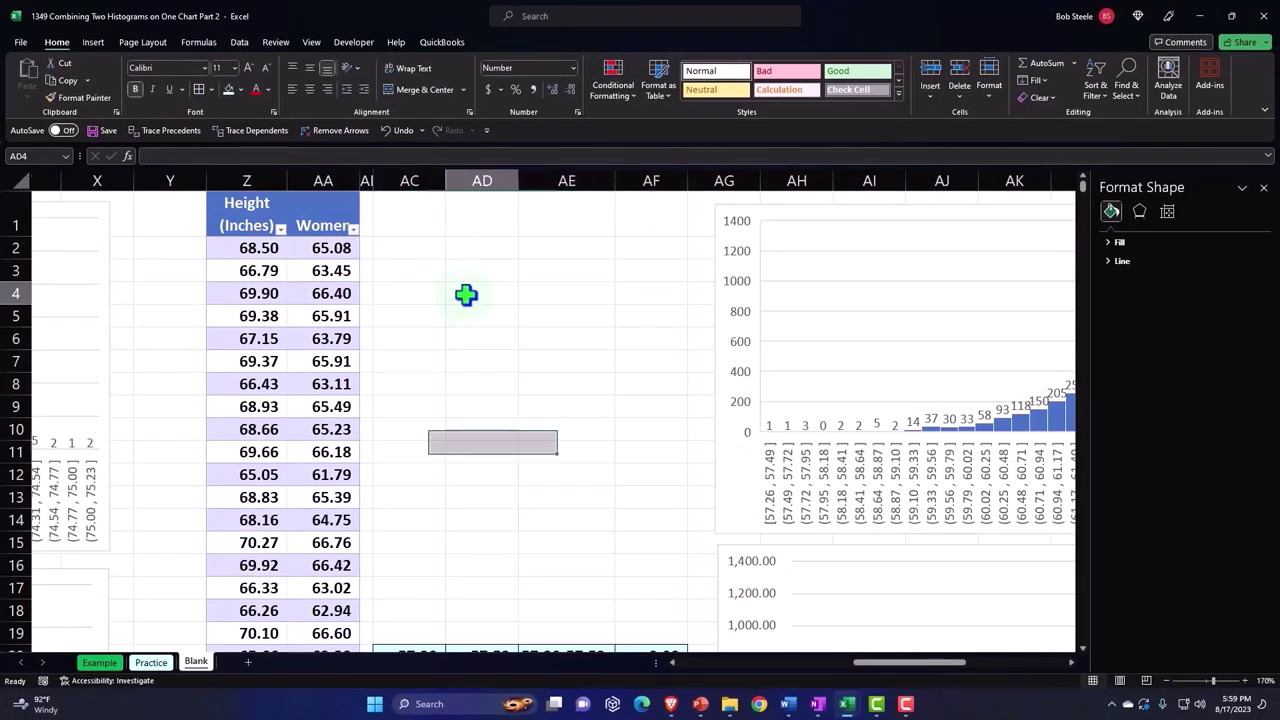
key(Left)
key(Left)
key(Left)
key(Left)
key(Left)
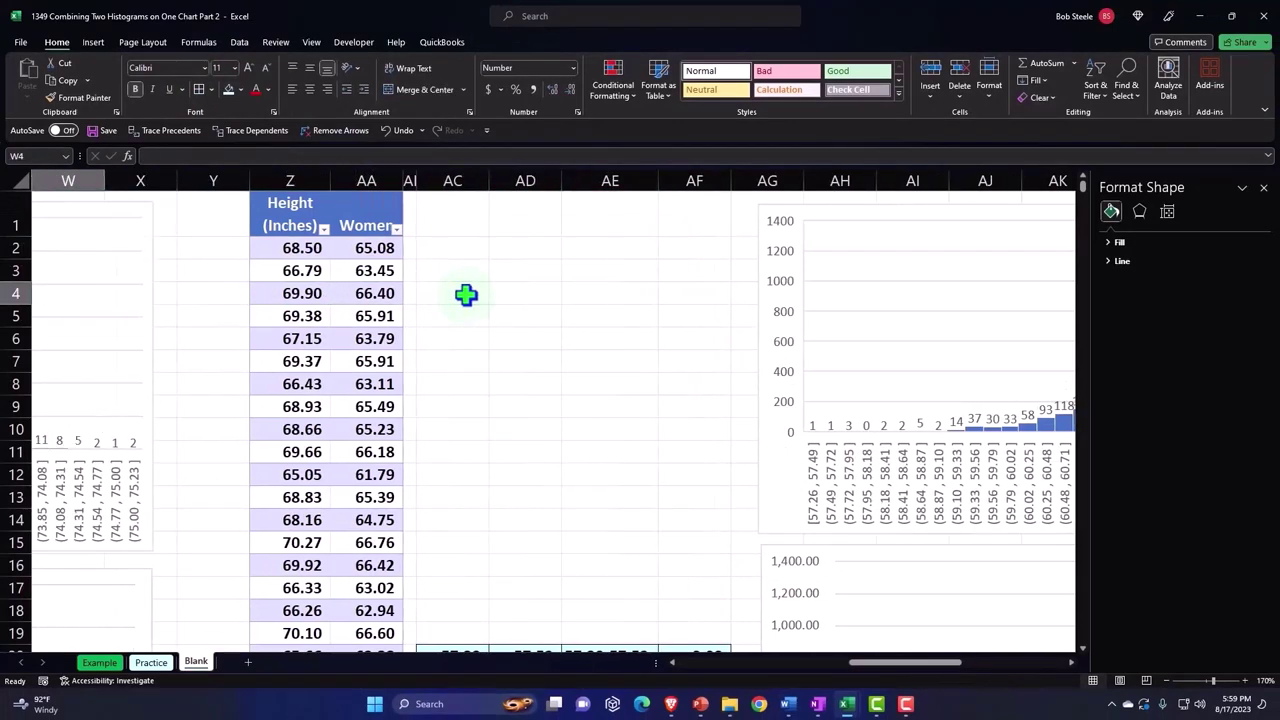
key(Left)
key(Left)
key(Left)
key(Left)
key(Left)
key(Left)
key(Left)
key(Left)
key(Left)
key(Left)
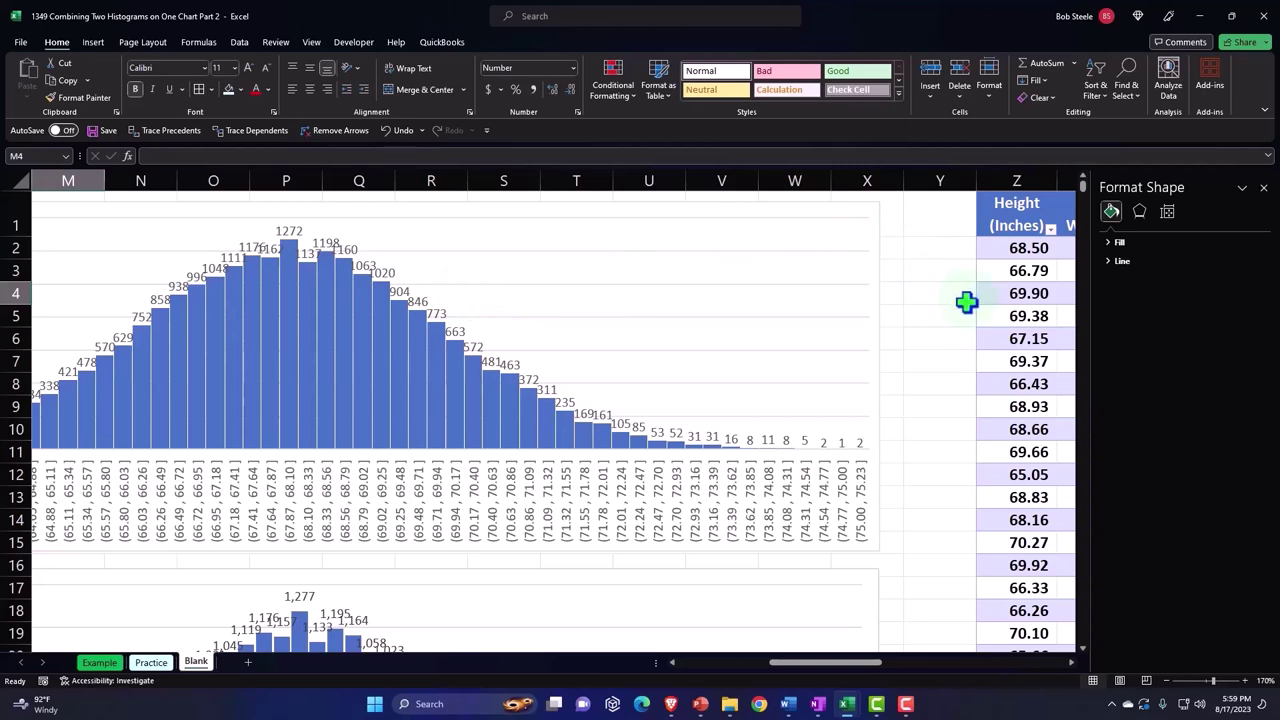
scroll(966, 302, down, 8)
scroll(951, 310, up, 8)
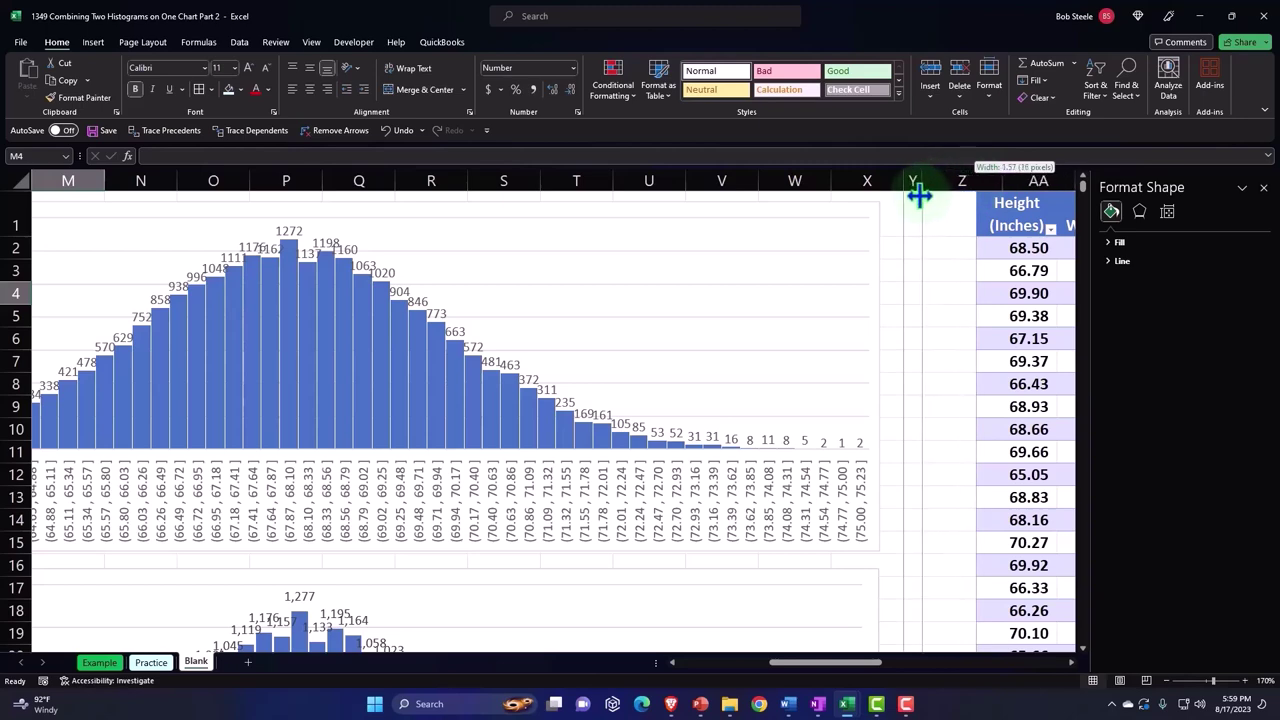
drag(918, 195, 921, 195)
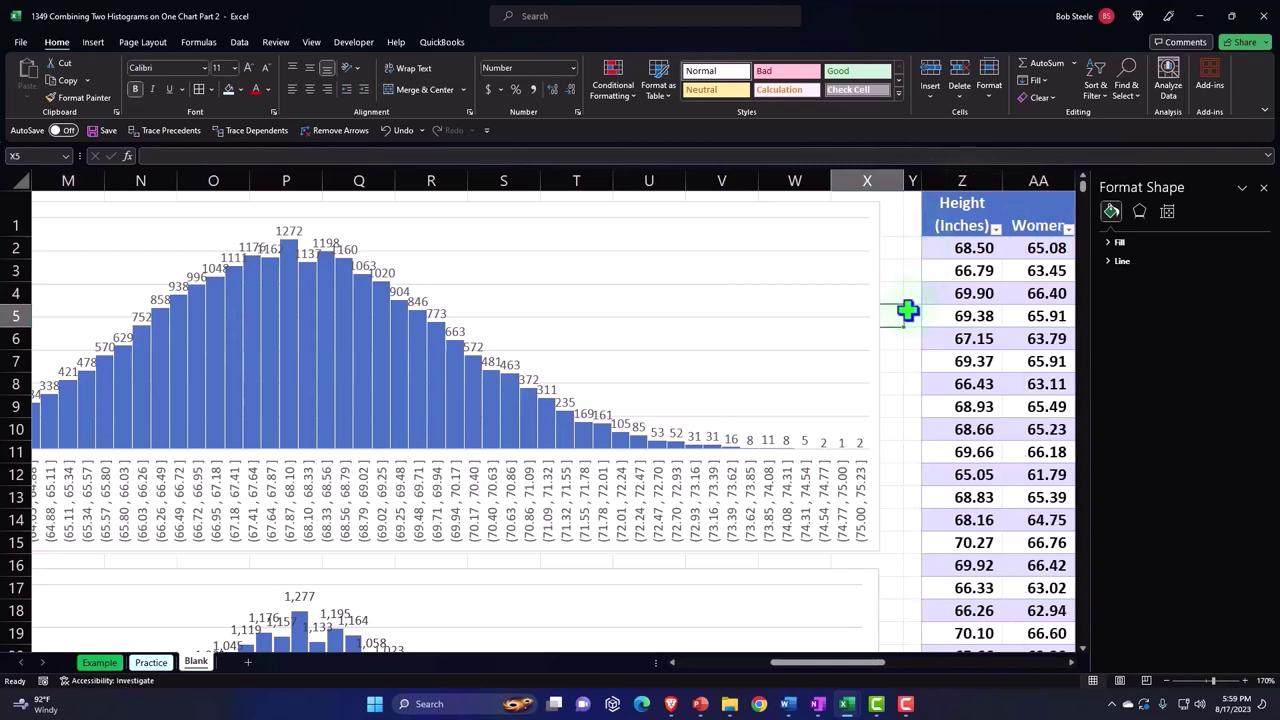
key(Left)
key(Left)
key(Left)
key(Left)
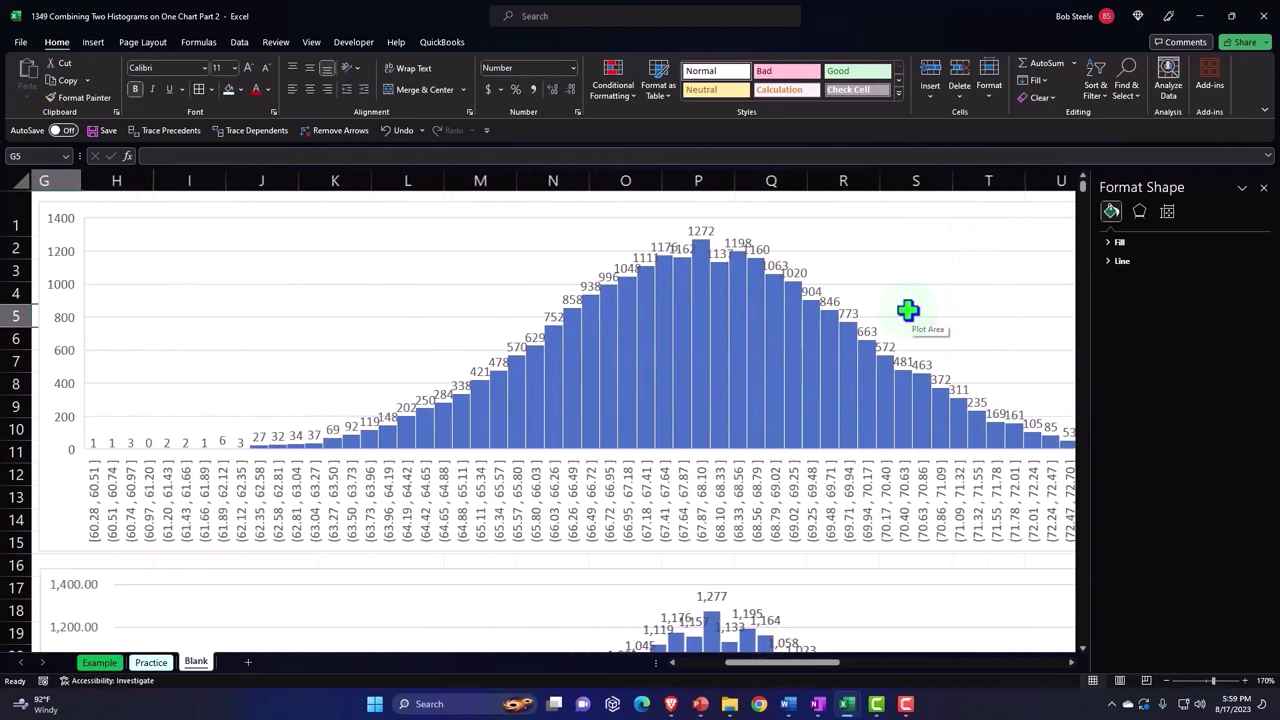
key(Left)
key(Left)
key(Left)
key(Left)
key(Left)
key(Left)
key(Left)
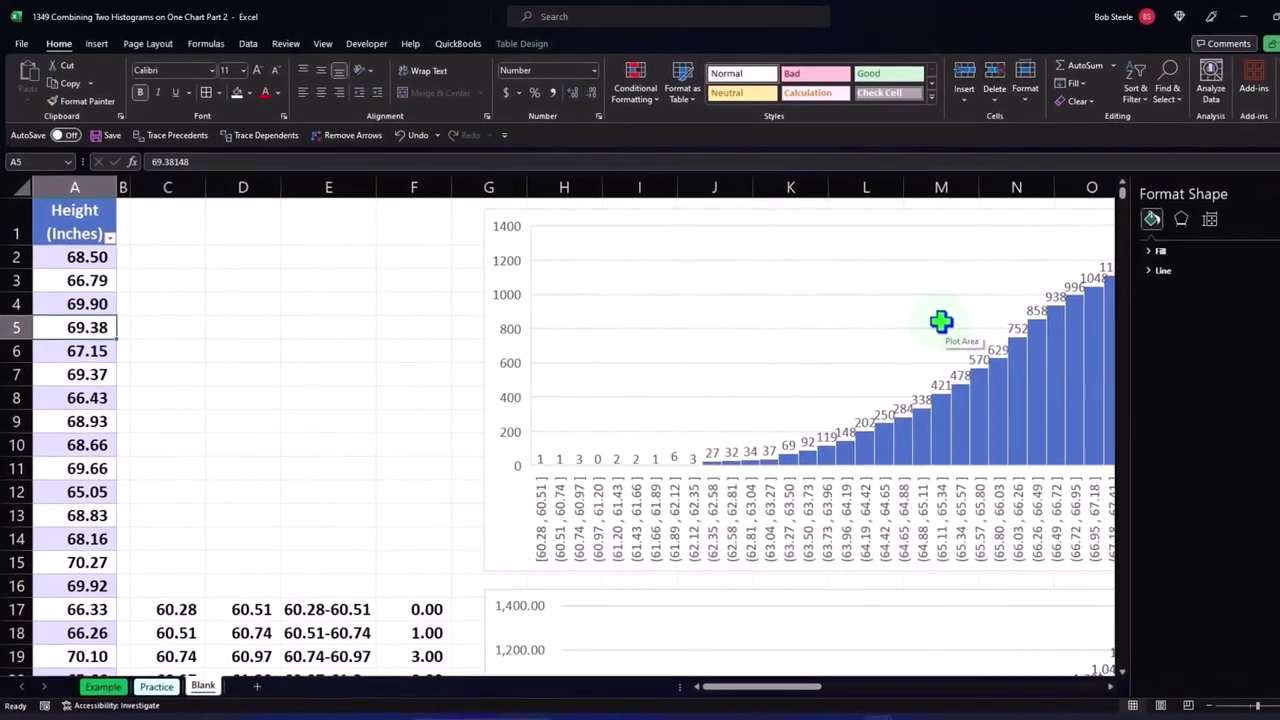
Step: Apply All Borders to every cell of the original bin table C17:F81
scroll(246, 376, down, 3)
scroll(246, 374, down, 1)
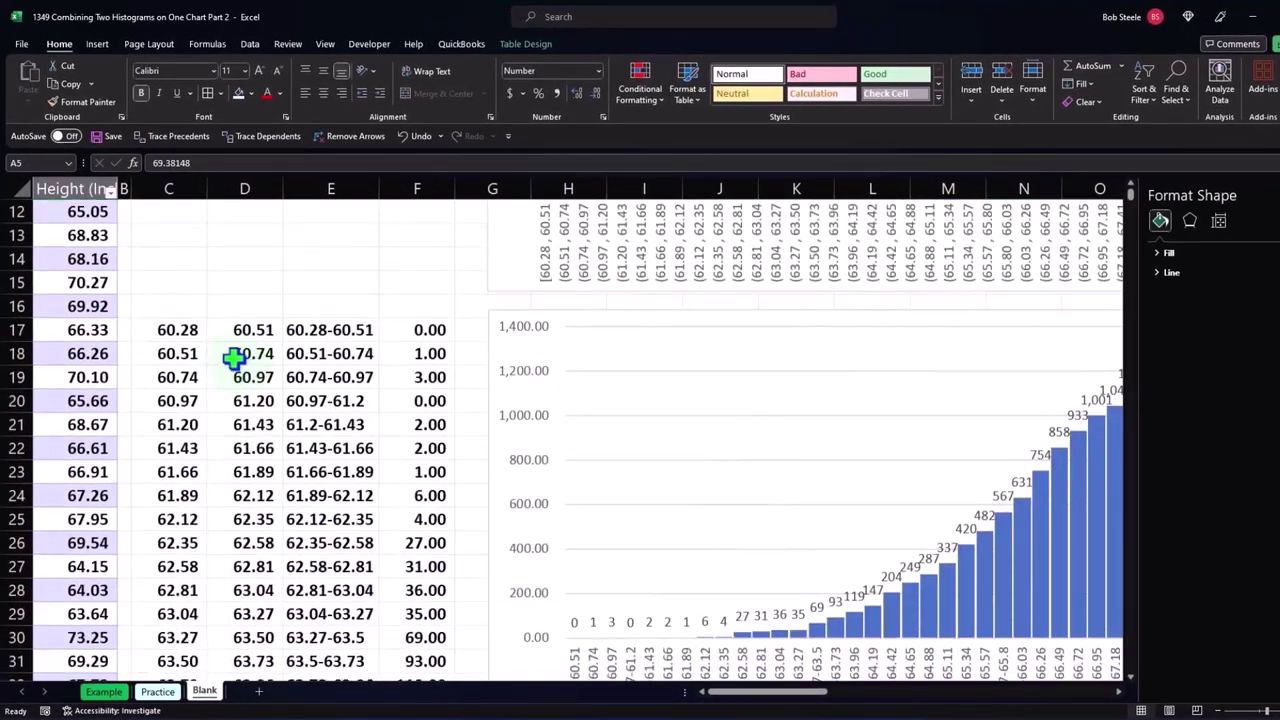
mouse_move(175, 333)
mouse_down()
mouse_move(383, 701)
mouse_move(371, 510)
mouse_up()
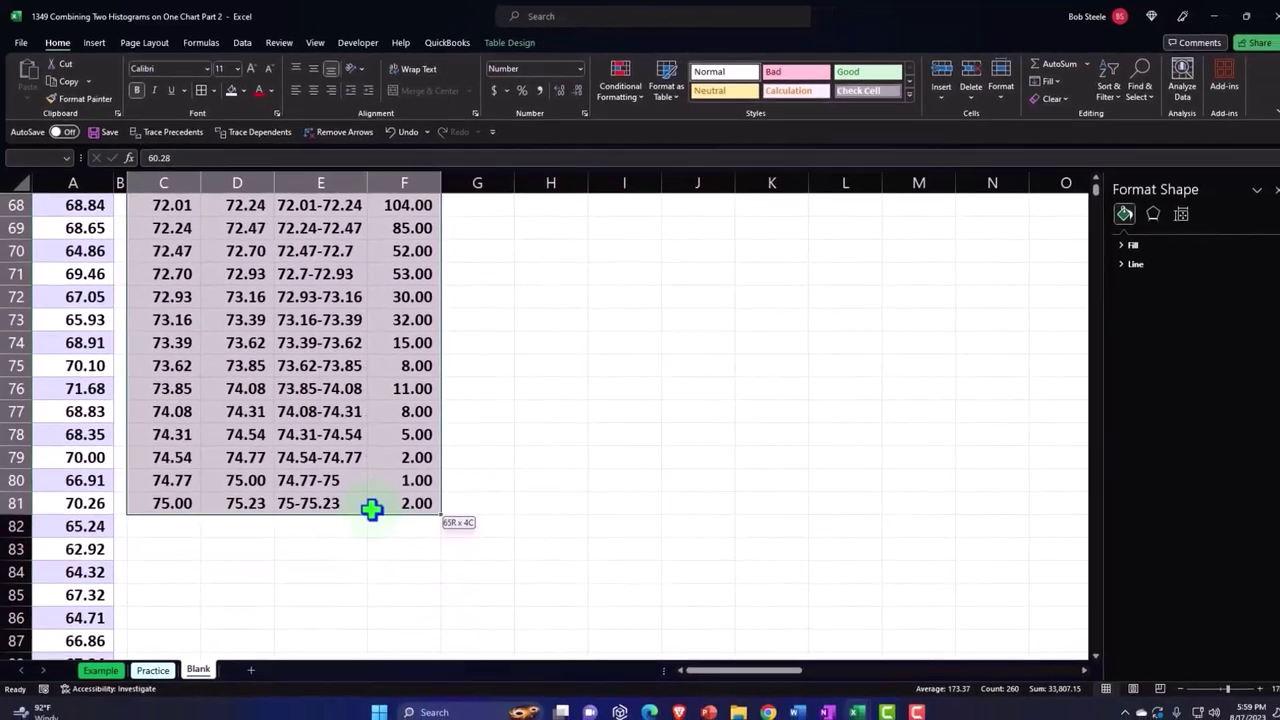
drag(185, 110, 130, 160)
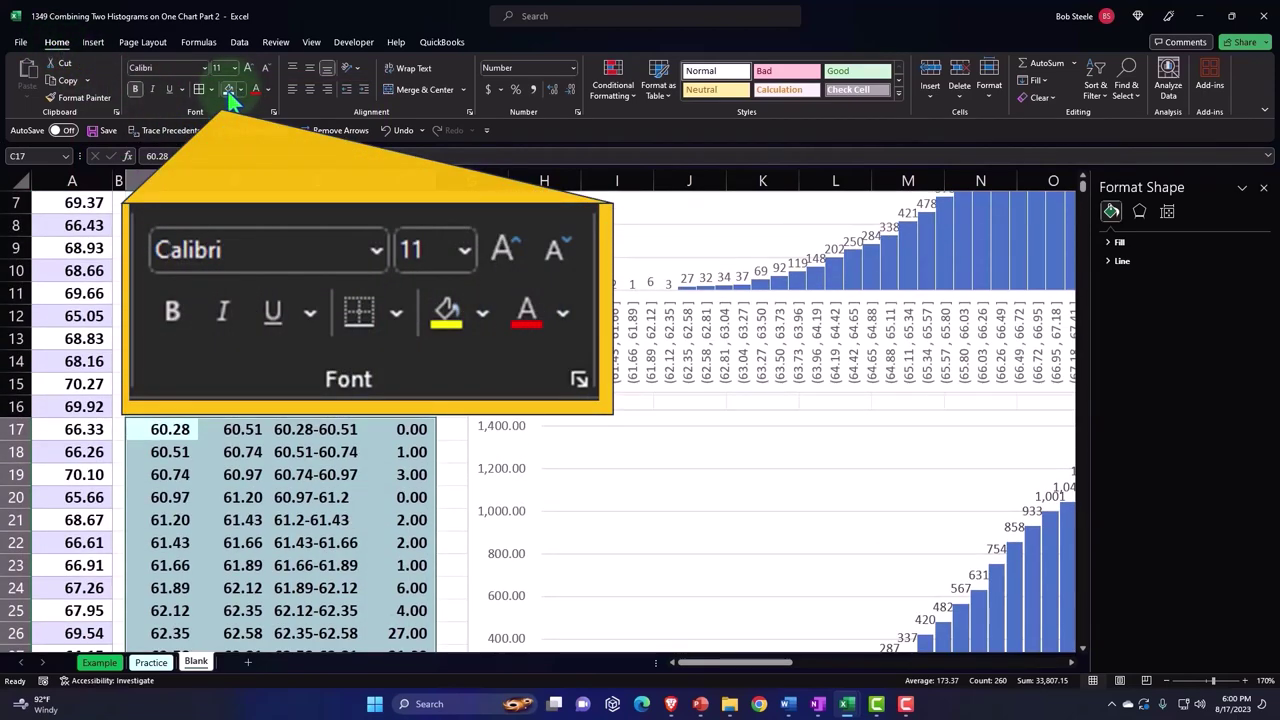
click(199, 90)
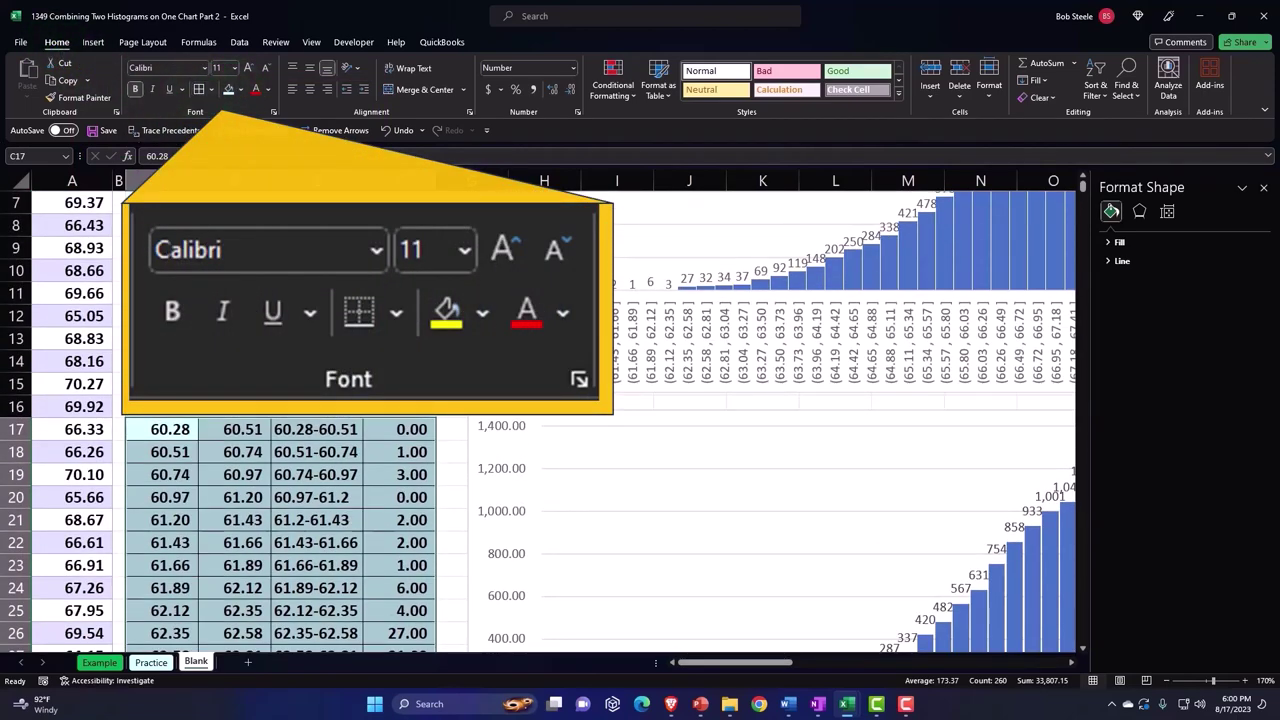
scroll(600, 420, up, 2)
drag(680, 663, 860, 676)
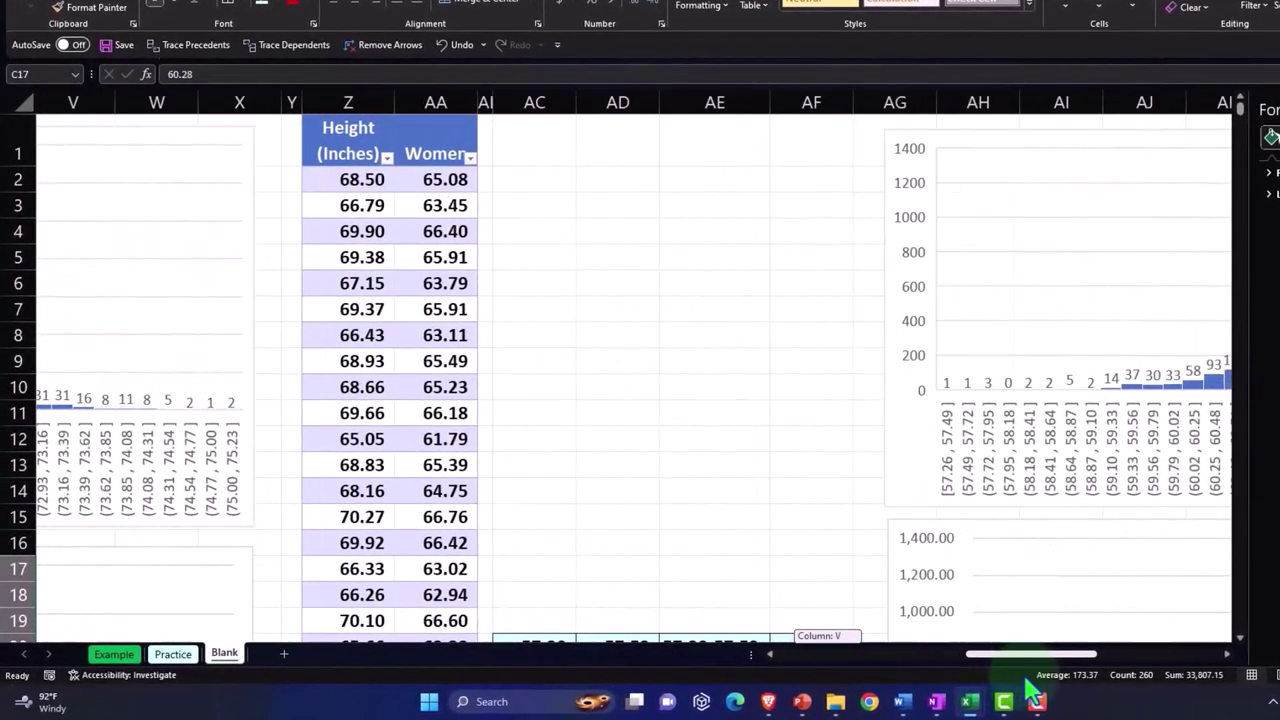
drag(948, 673, 714, 371)
scroll(700, 397, down, 3)
scroll(704, 405, up, 3)
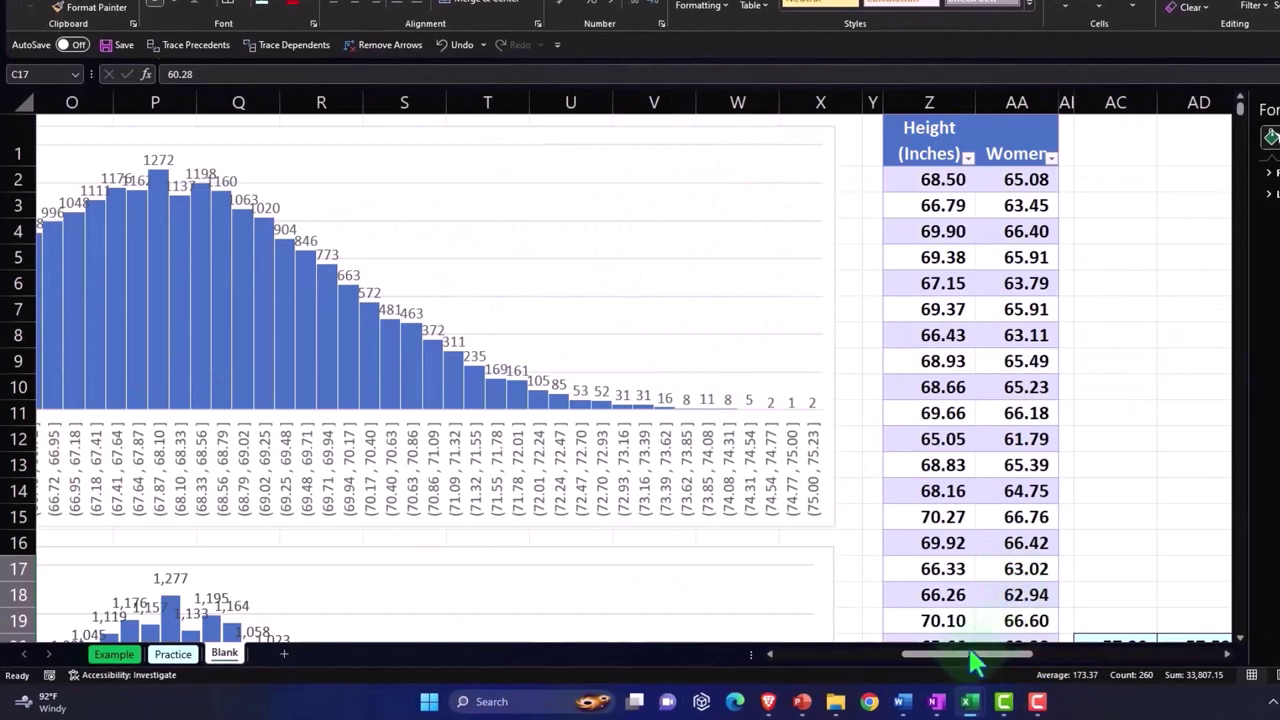
drag(975, 660, 1137, 666)
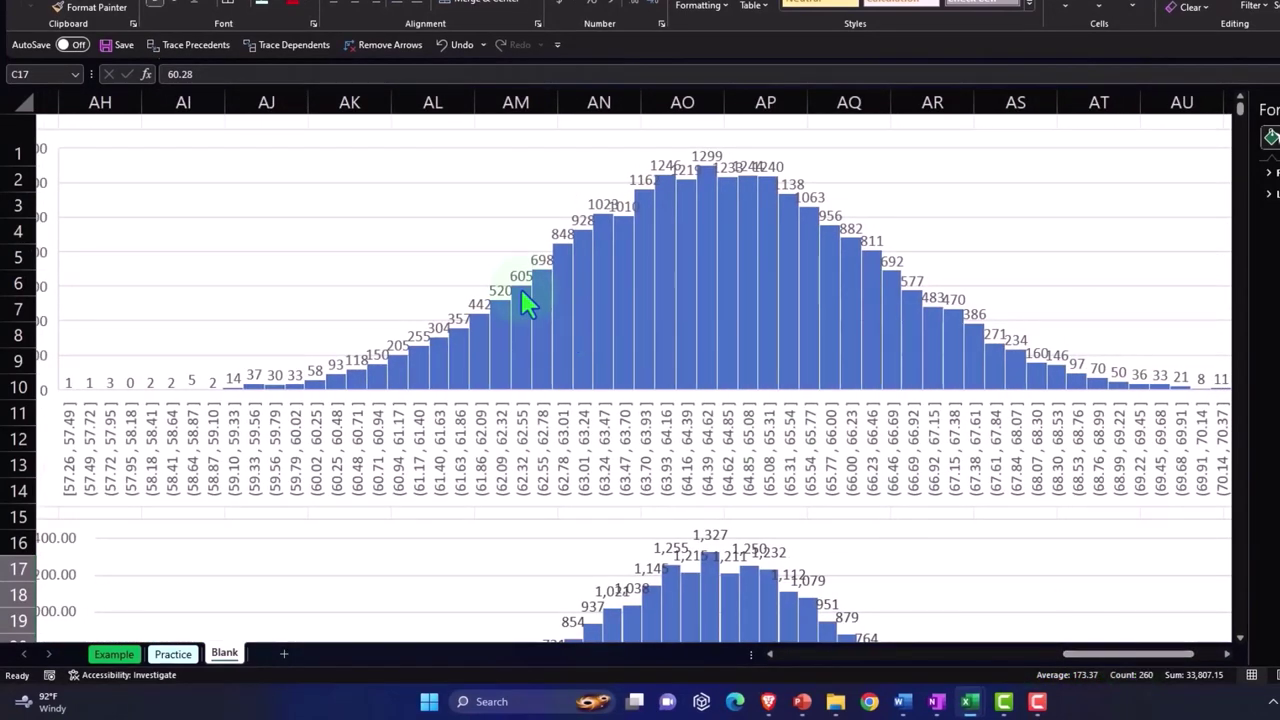
scroll(516, 295, down, 3)
scroll(525, 296, down, 1)
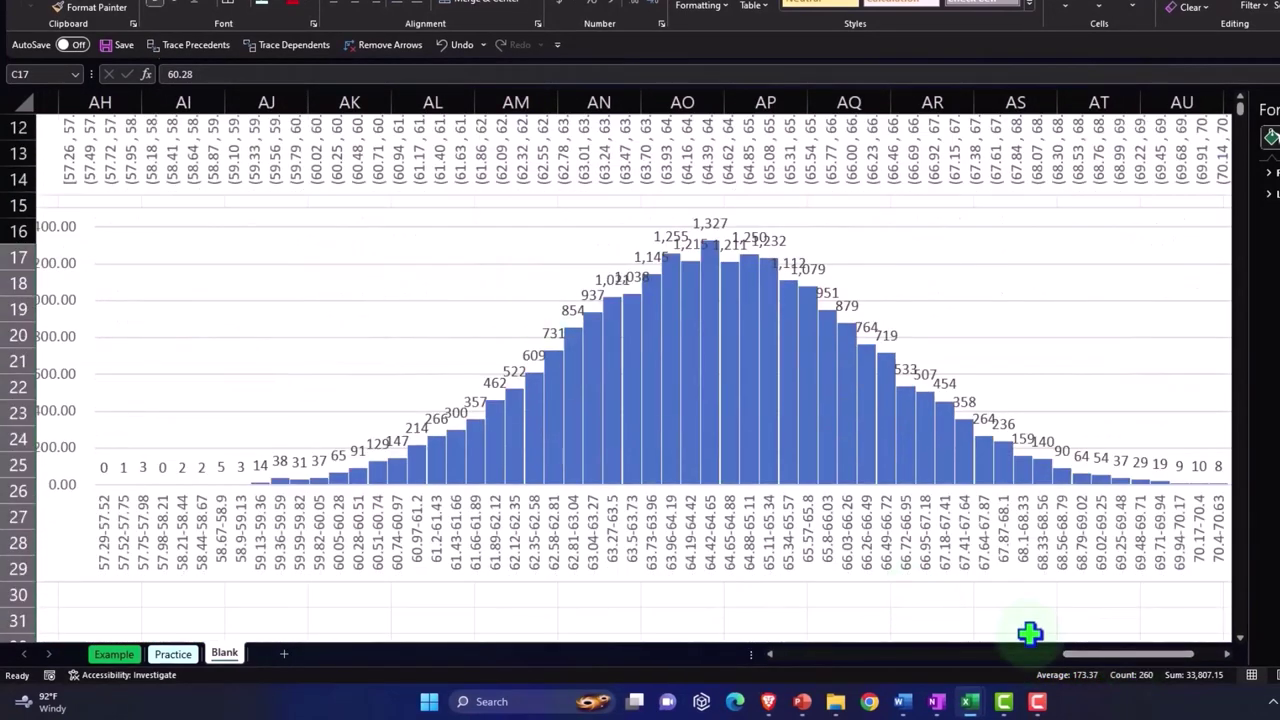
drag(1170, 655, 1100, 690)
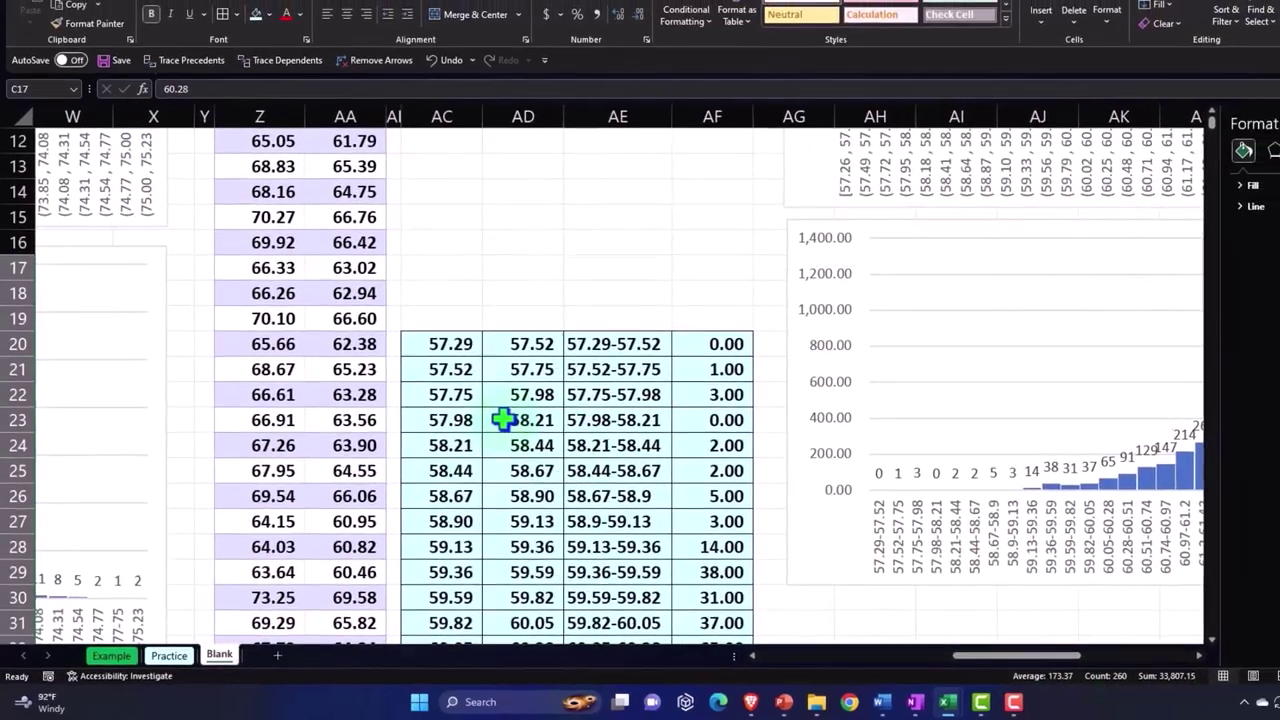
scroll(455, 447, up, 4)
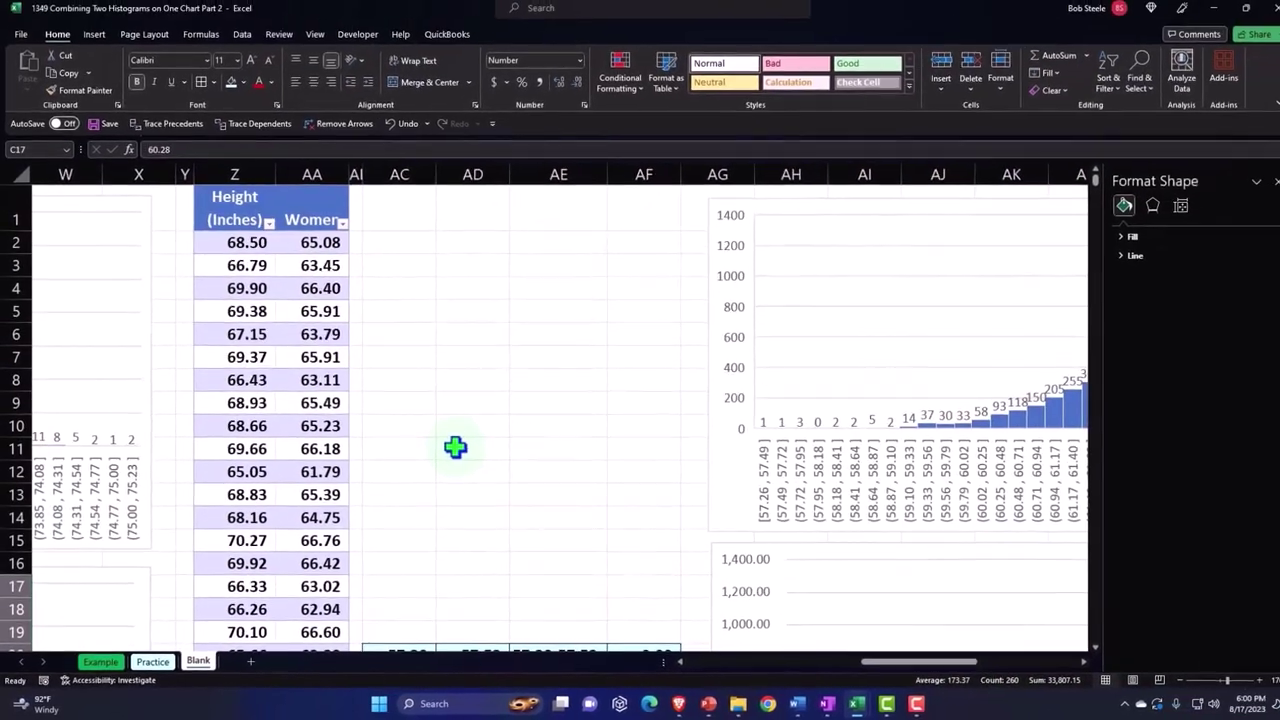
scroll(455, 447, down, 1)
scroll(455, 447, down, 3)
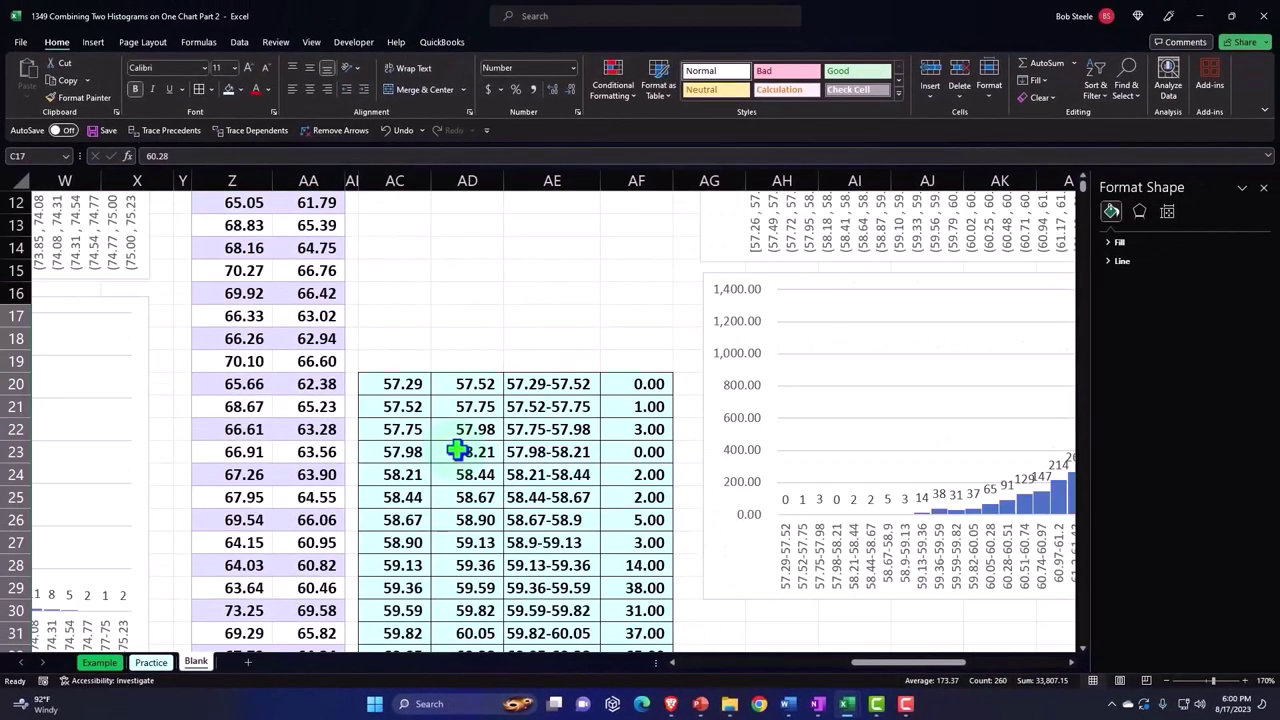